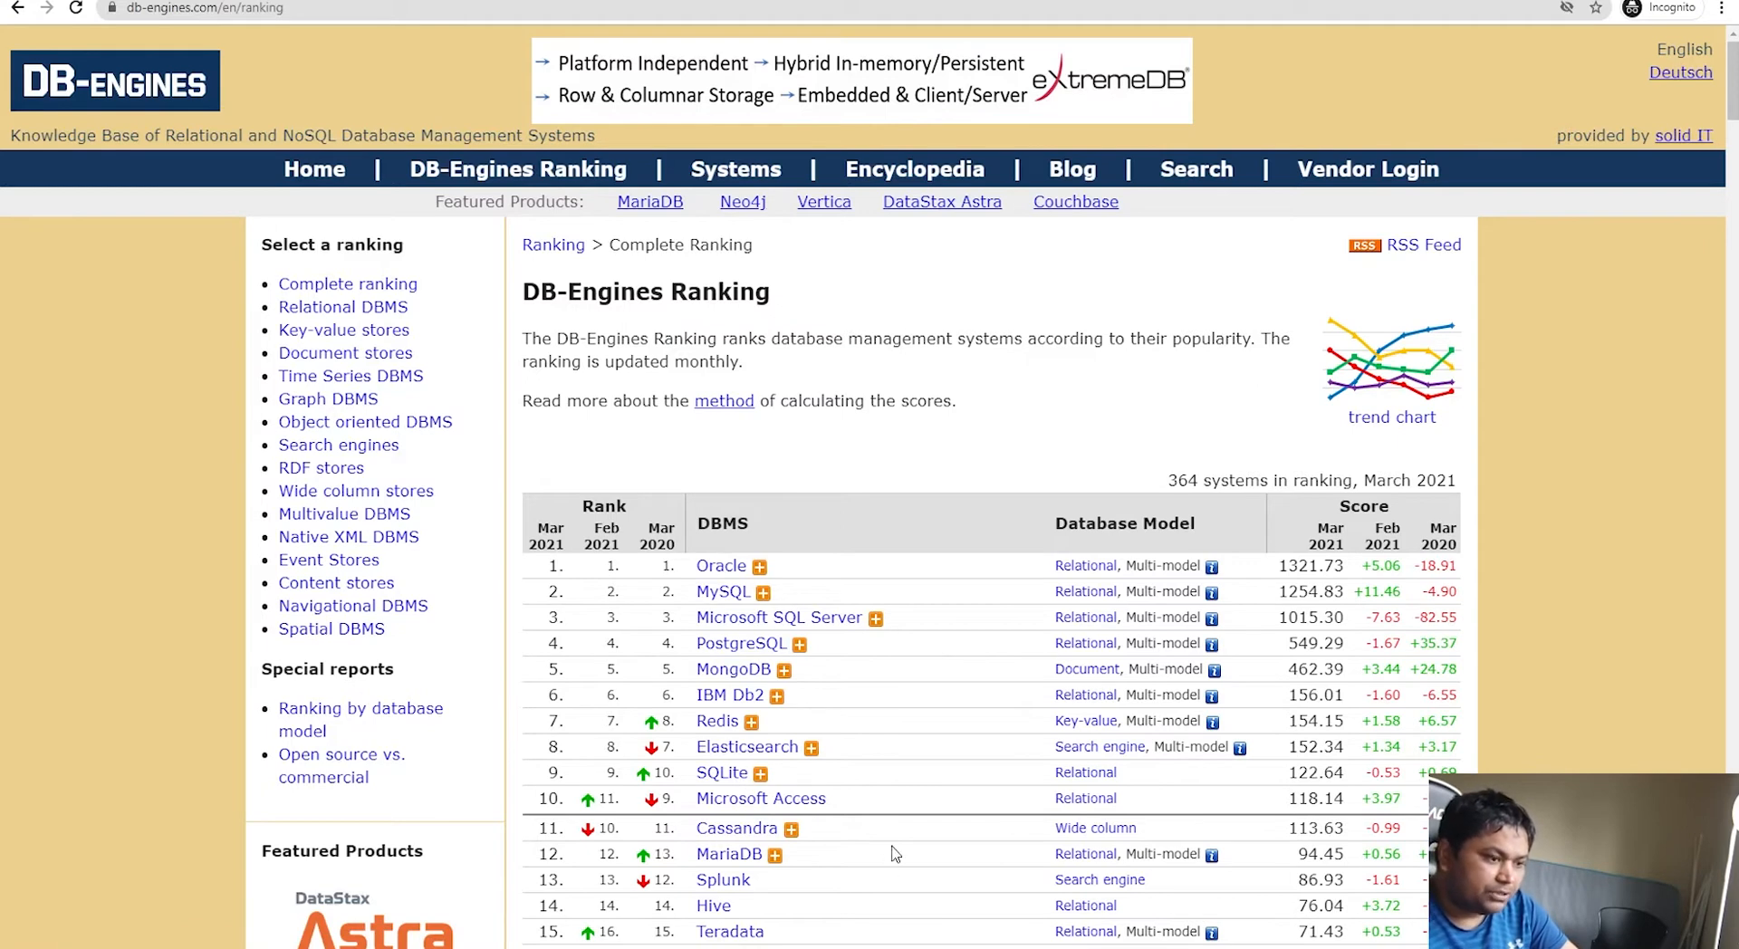
# Step: Scroll the DB-Engines popularity ranking, then switch to the Azure SQL What's new article
pyautogui.scroll(-2, 893, 856)
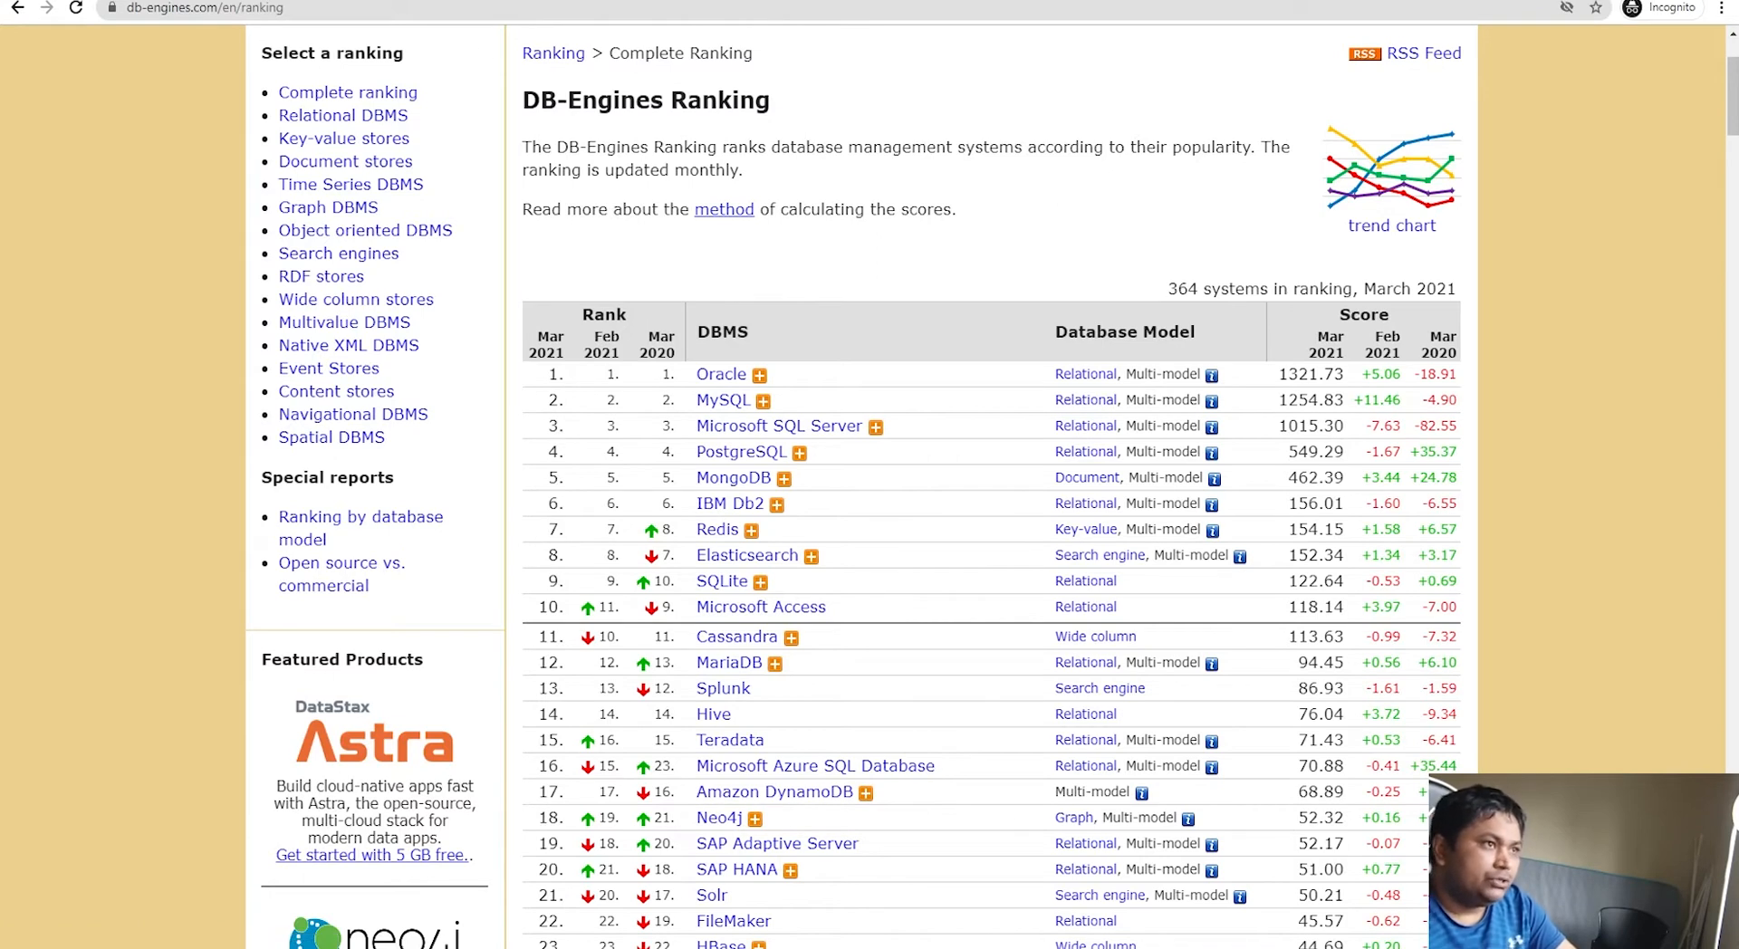
pyautogui.click(452, 0)
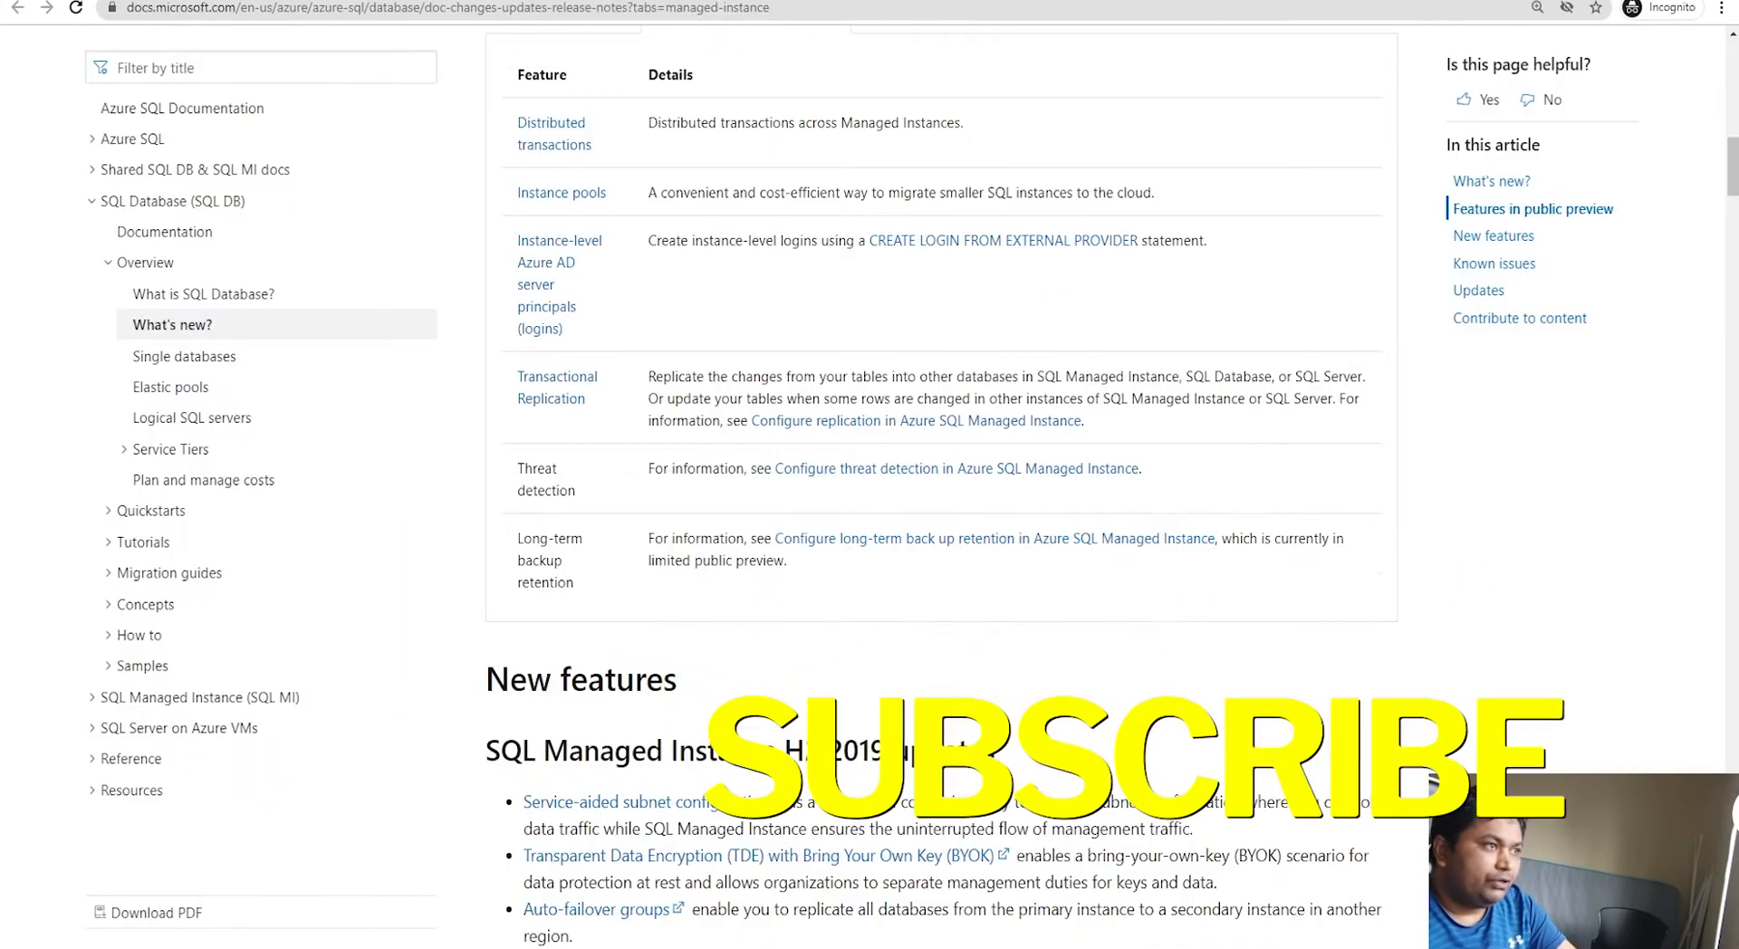
# Step: Read the What's new article and show the Azure SQL Database features in public preview
pyautogui.scroll(5, 779, 611)
pyautogui.scroll(10, 779, 610)
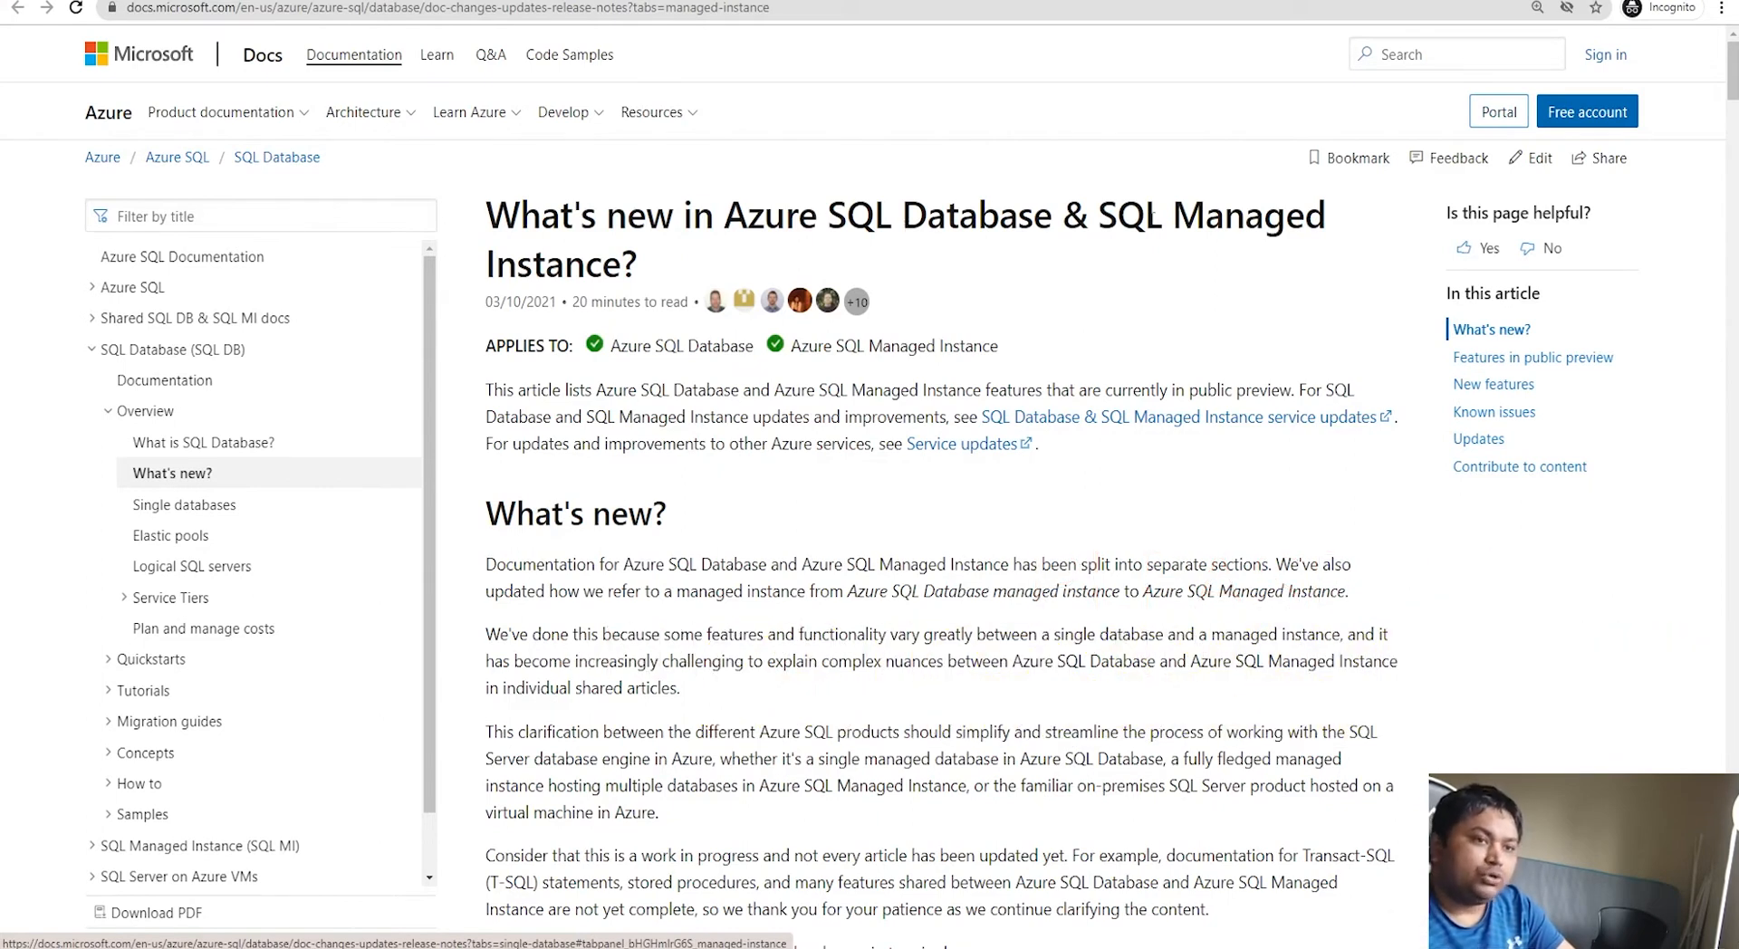
pyautogui.scroll(-5, 1015, 659)
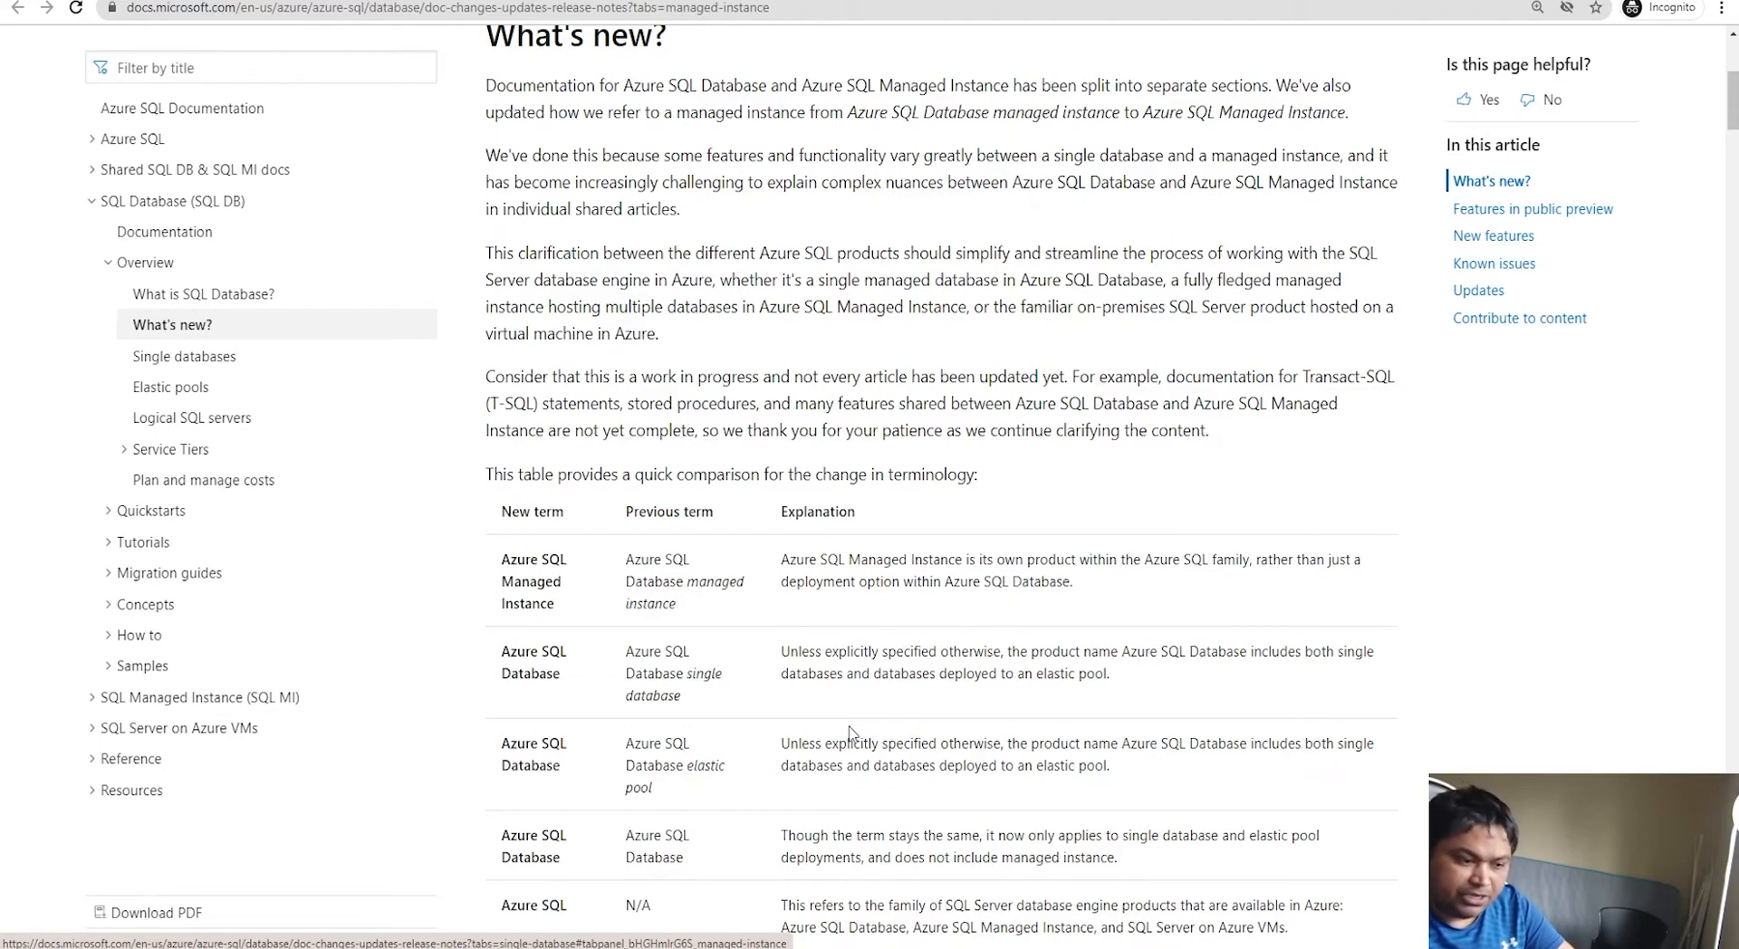
pyautogui.scroll(-3, 852, 729)
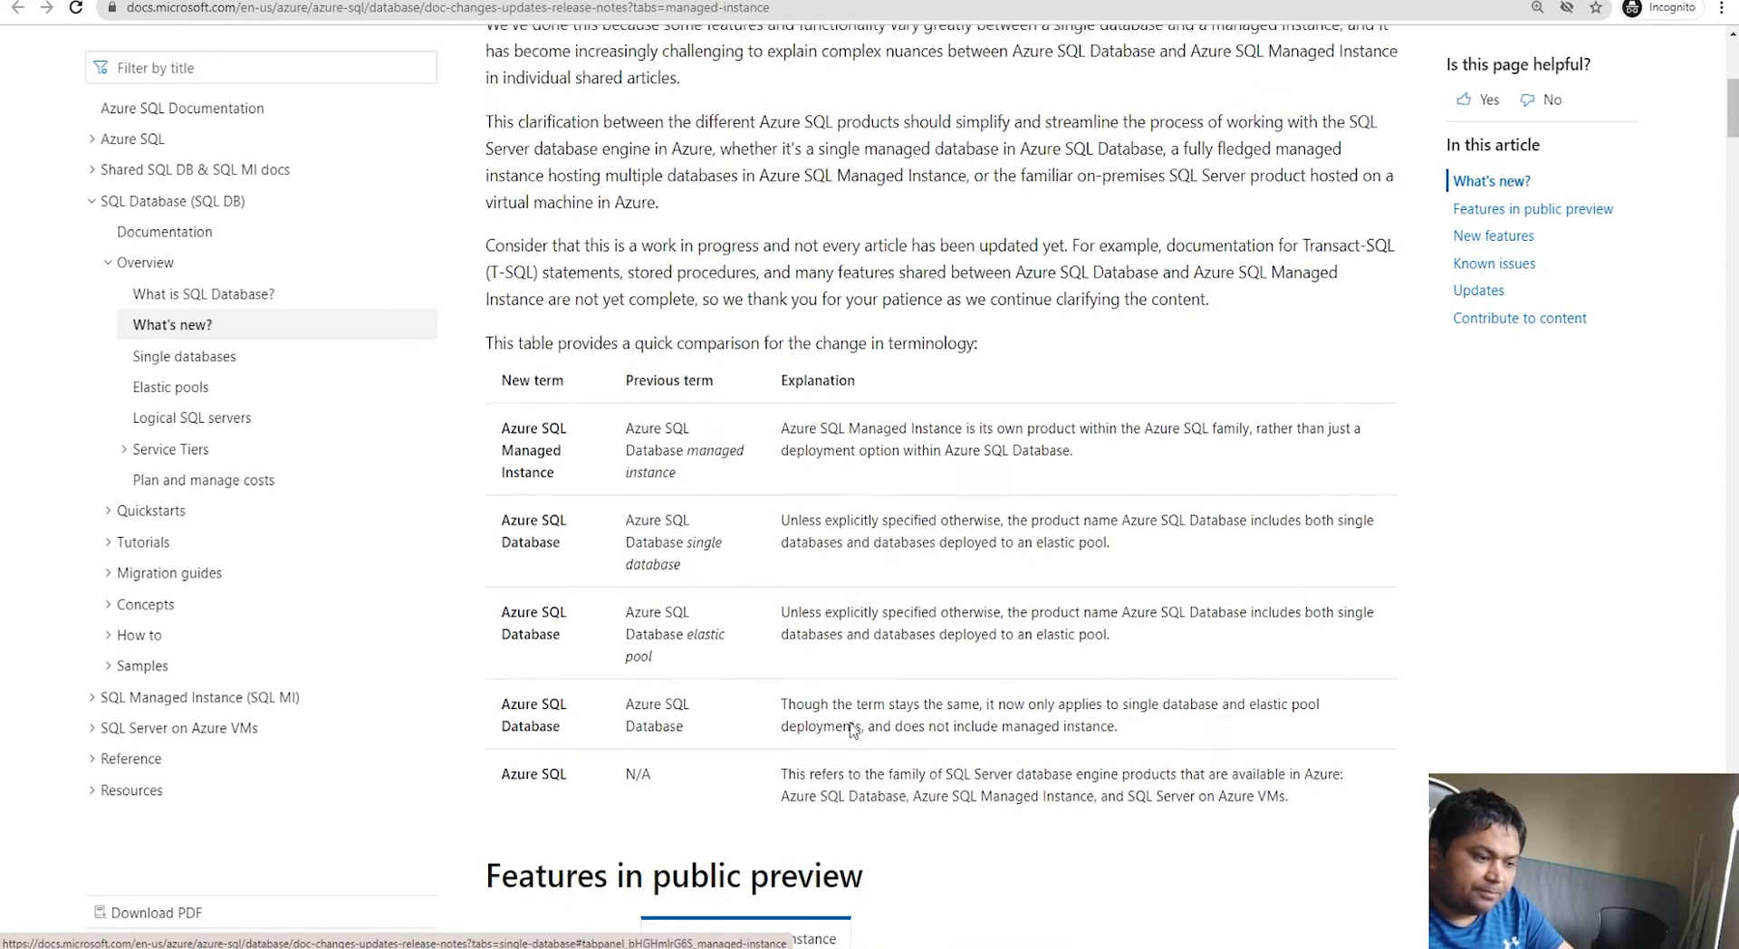
pyautogui.scroll(-2, 851, 720)
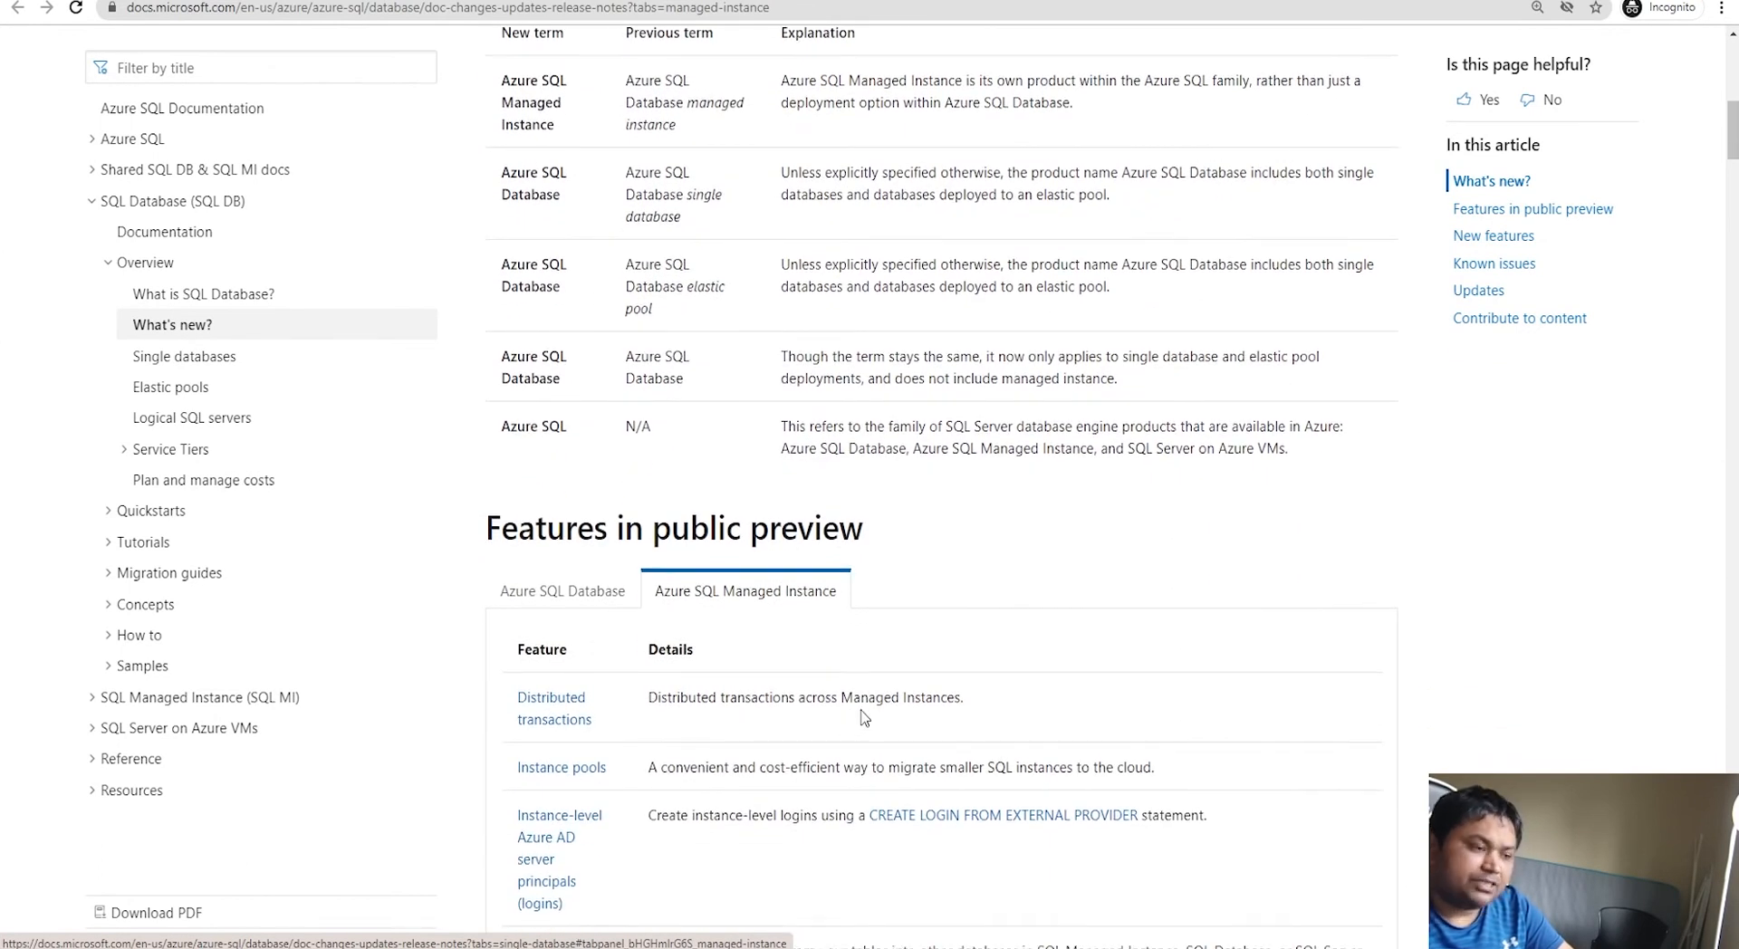
pyautogui.click(580, 592)
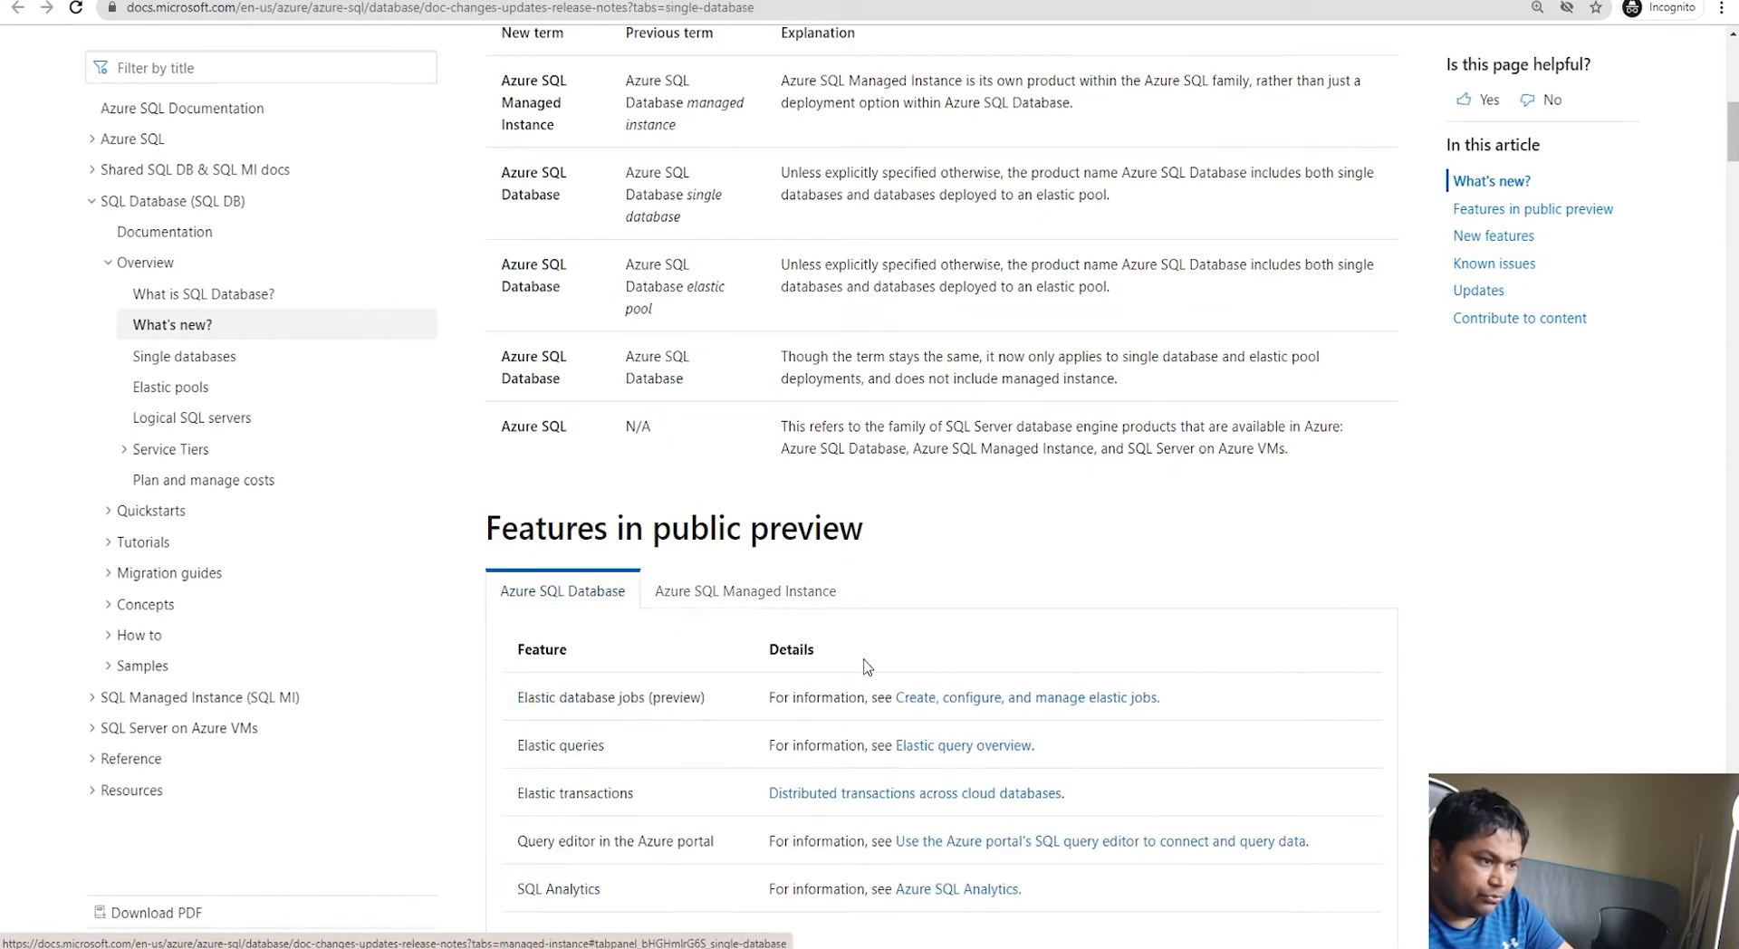
pyautogui.scroll(-1, 867, 659)
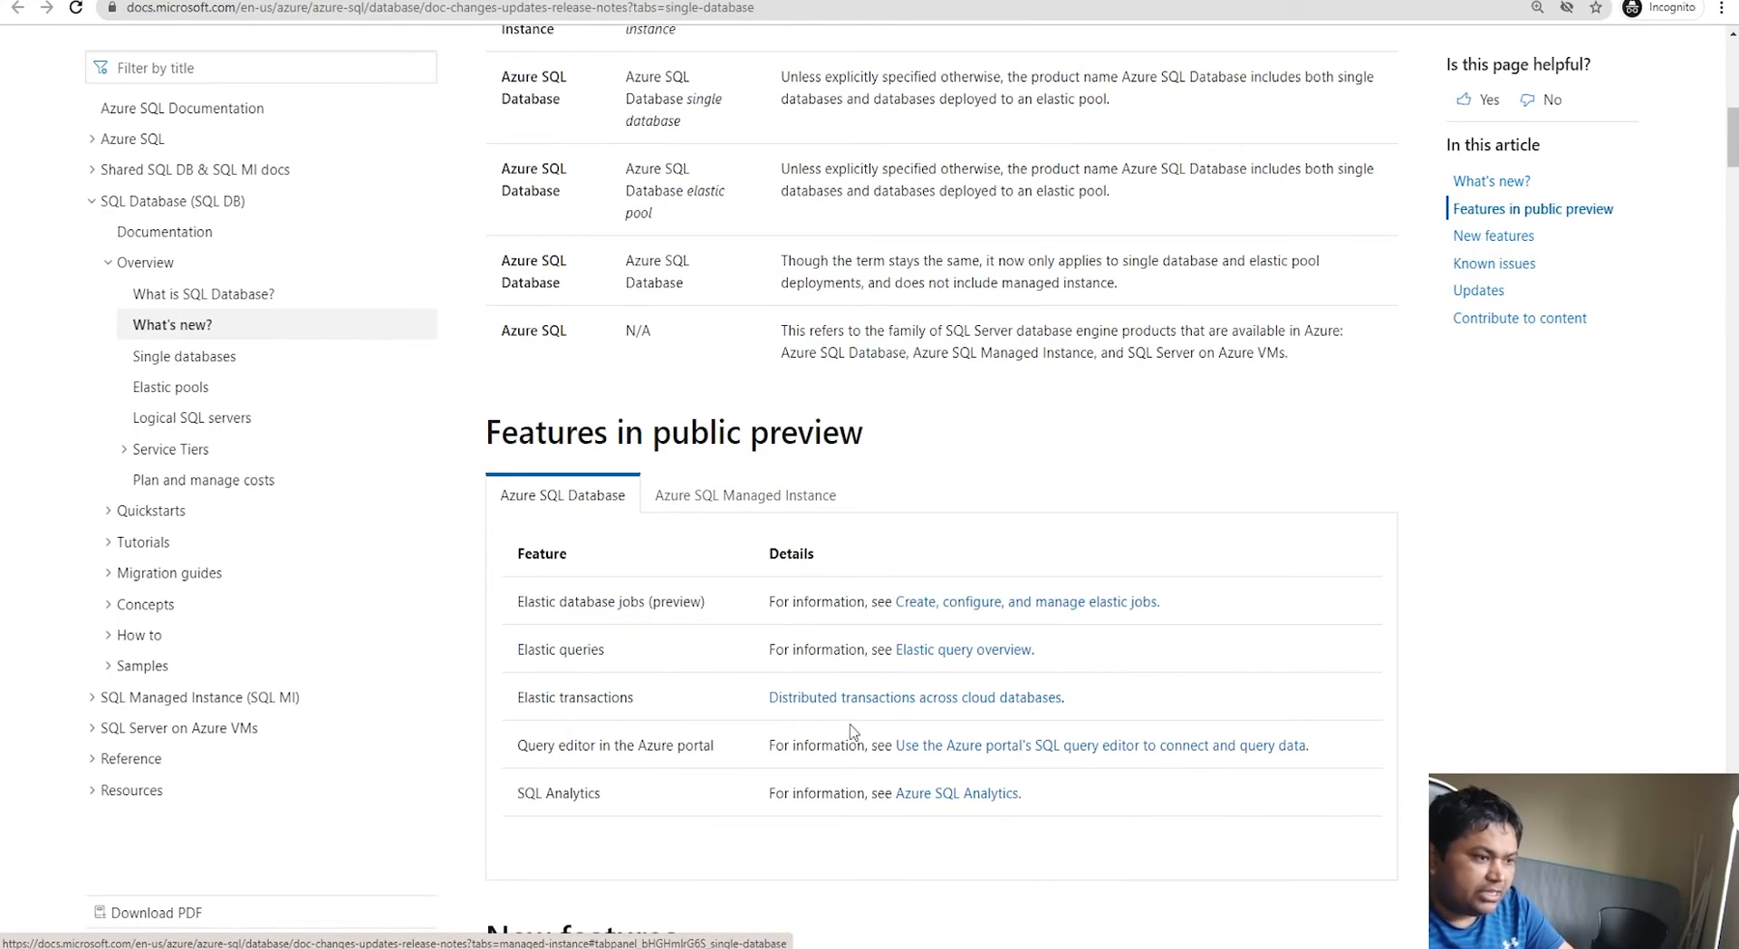
pyautogui.scroll(-9, 775, 781)
pyautogui.scroll(-9, 711, 661)
pyautogui.scroll(16, 697, 625)
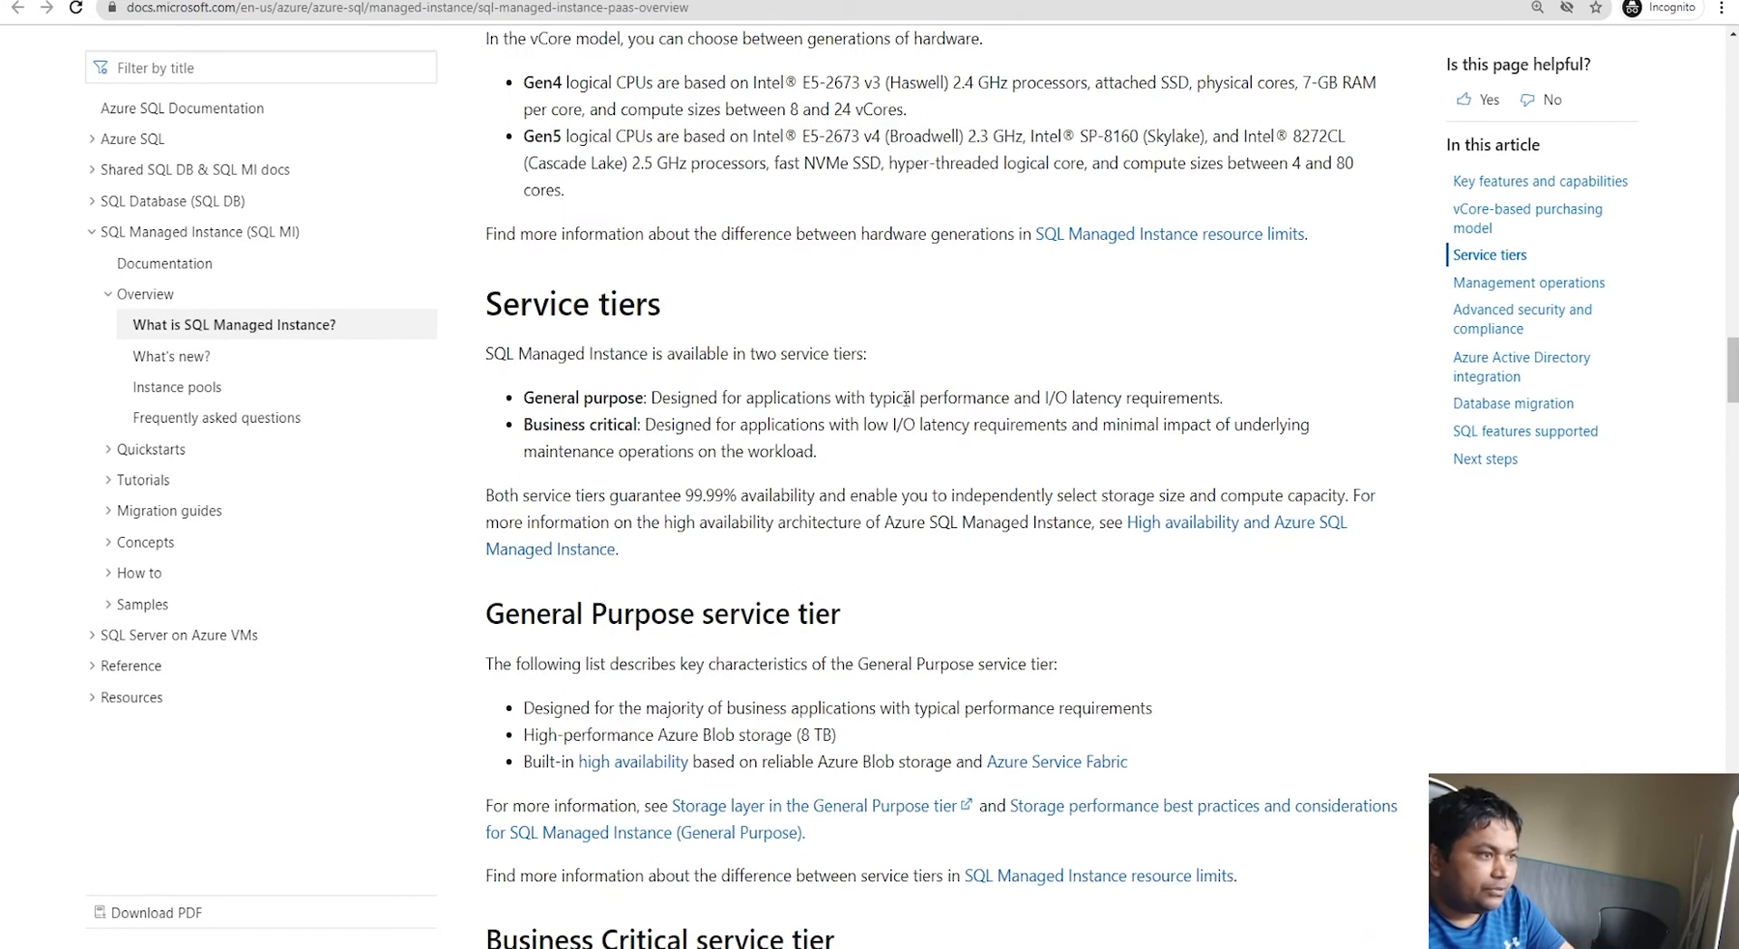
# Step: Scroll the Docs article toward the Platform capabilities comparison
pyautogui.scroll(10, 910, 332)
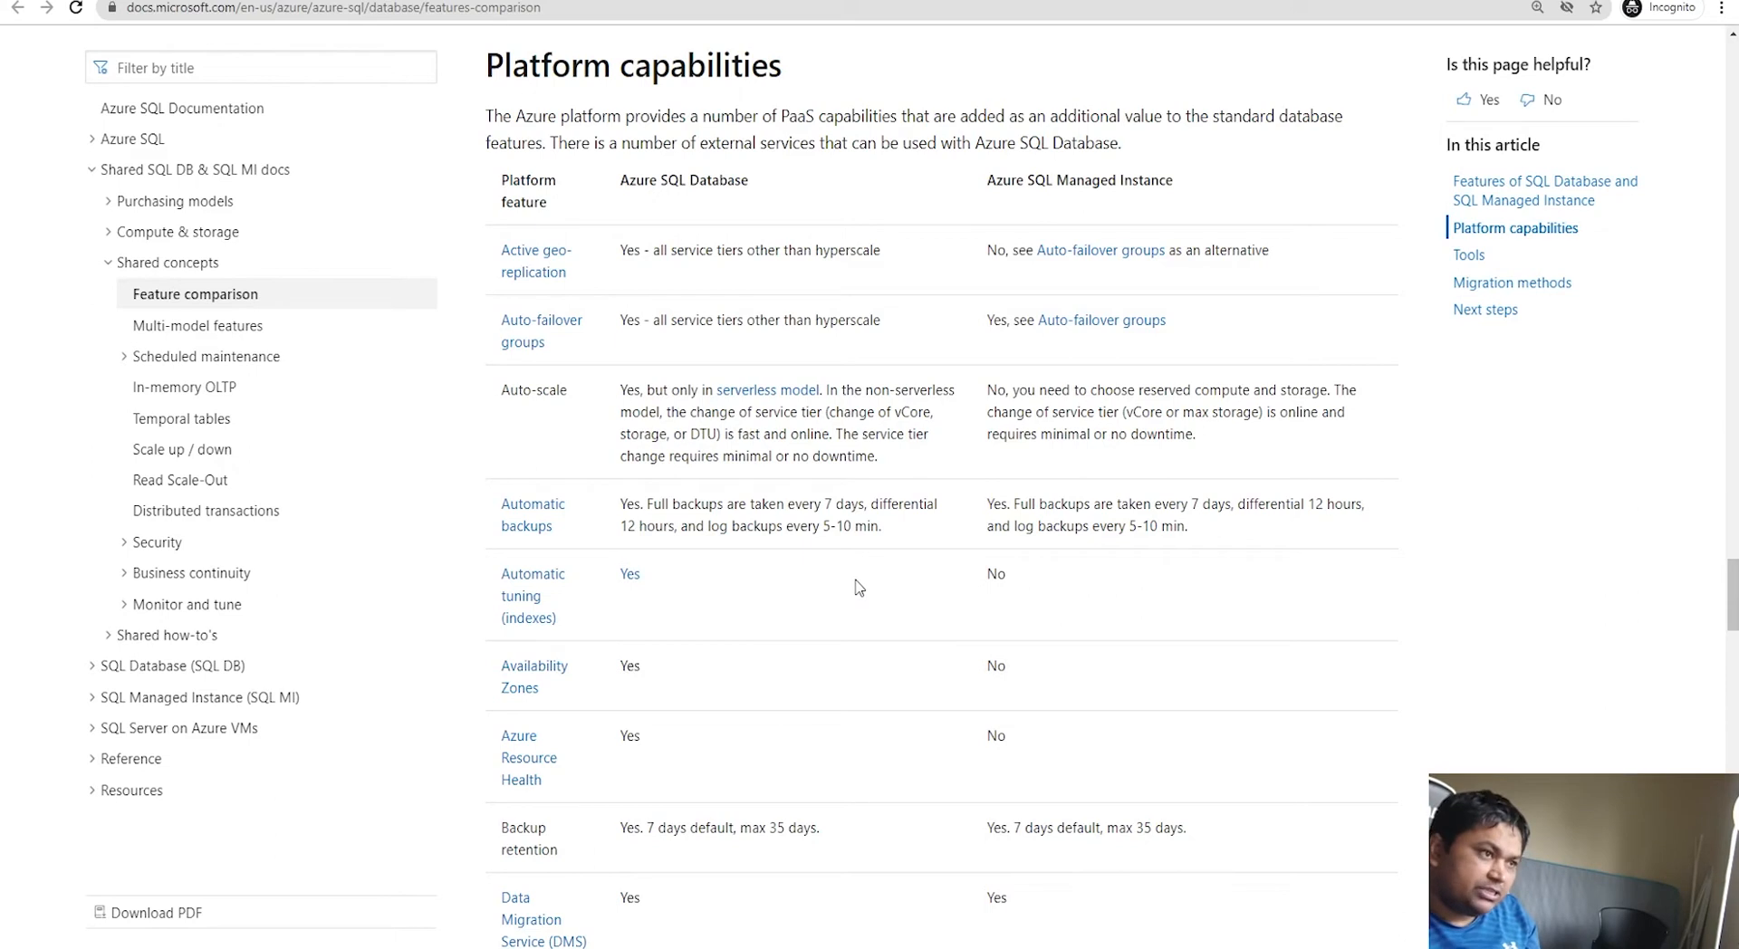
# Step: Compare SQL Database and Managed Instance answers for automatic tuning and Availability Zones
pyautogui.doubleClick(996, 574)
pyautogui.keyDown('shift'); pyautogui.click(621, 574); pyautogui.keyUp('shift')
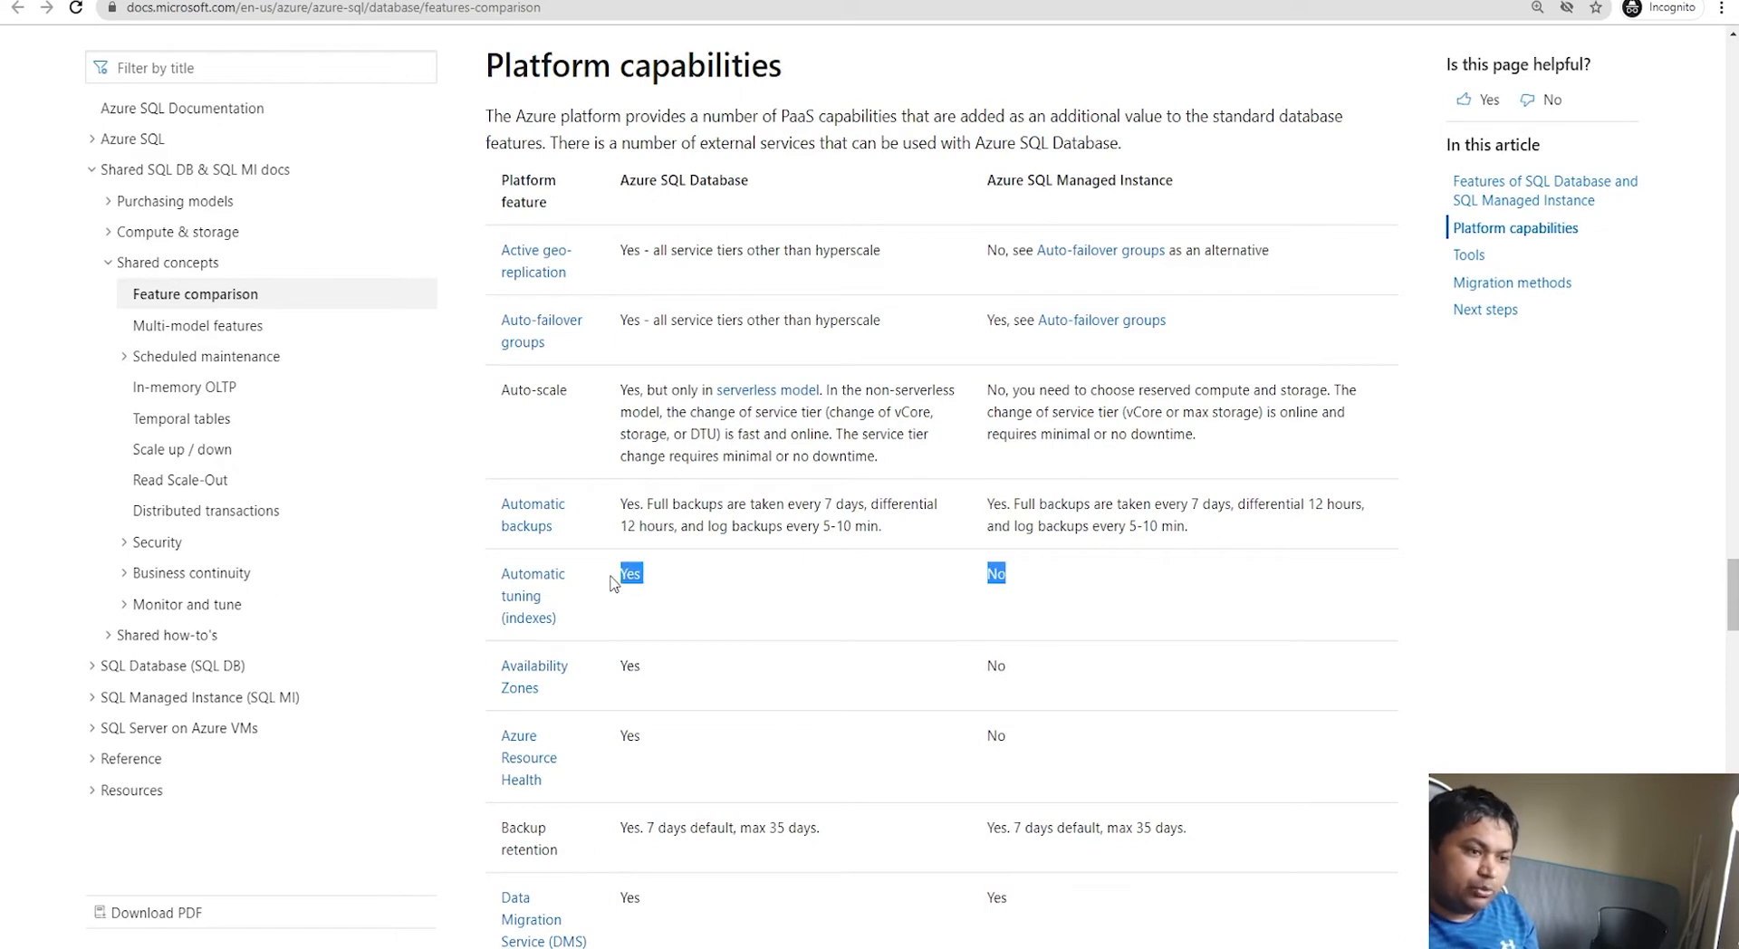
pyautogui.click(765, 594)
pyautogui.moveTo(670, 674); pyautogui.dragTo(616, 669)
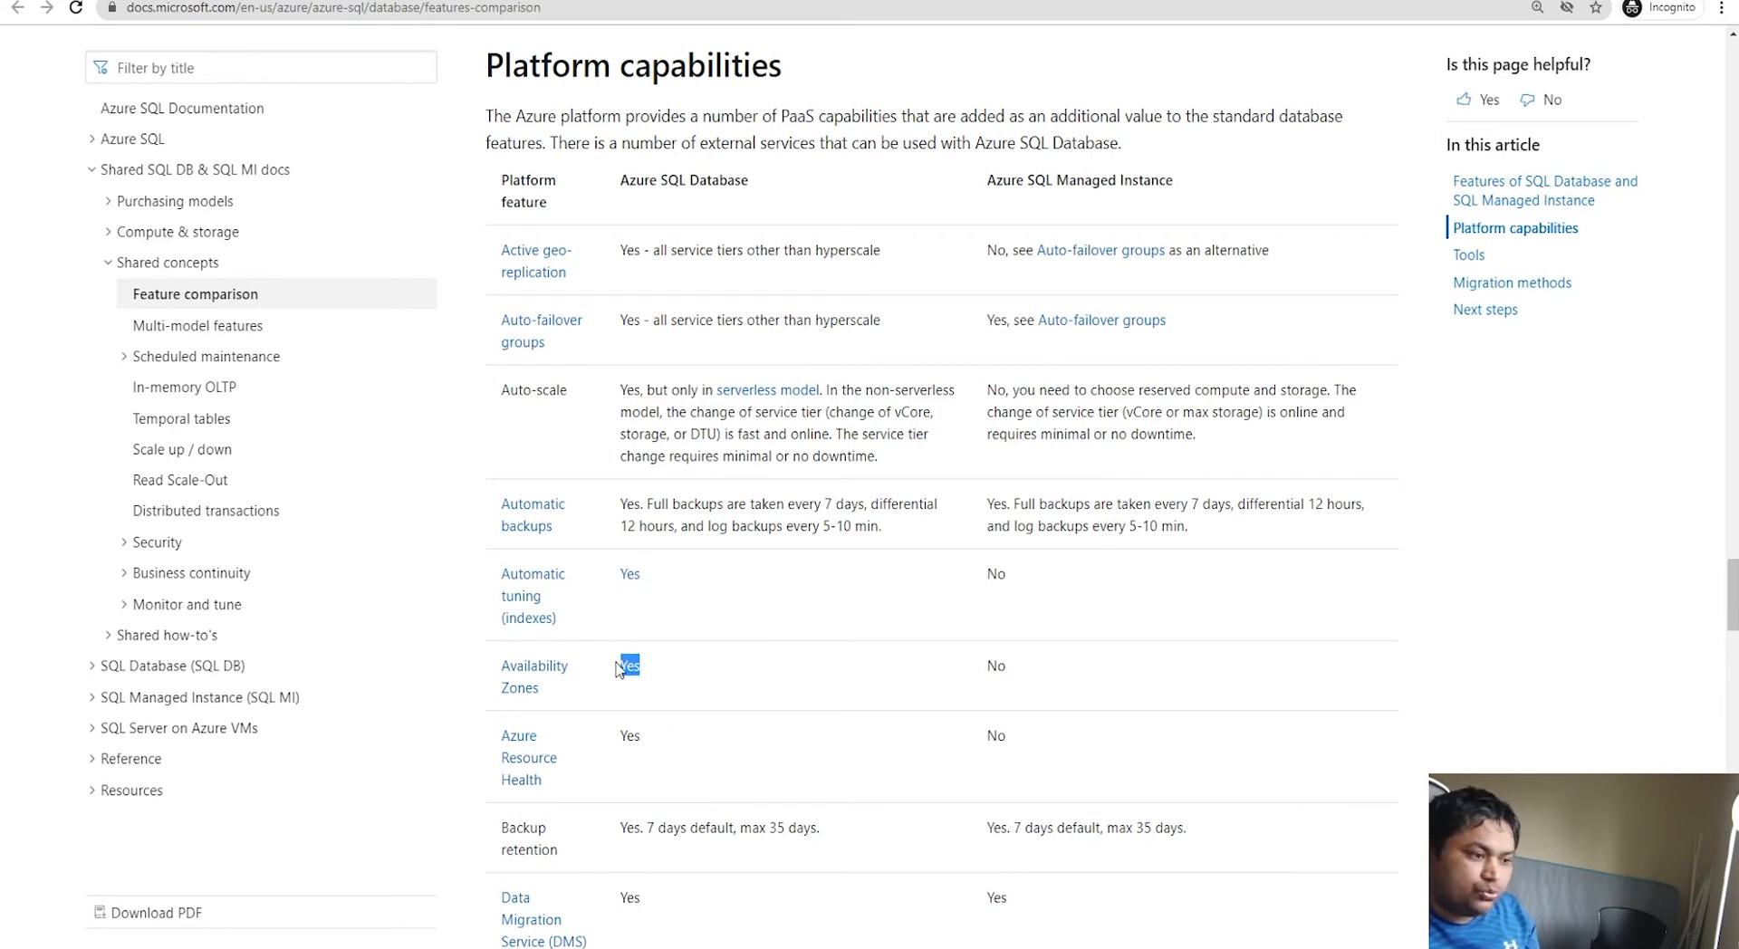
pyautogui.click(1018, 670)
pyautogui.doubleClick(1014, 670)
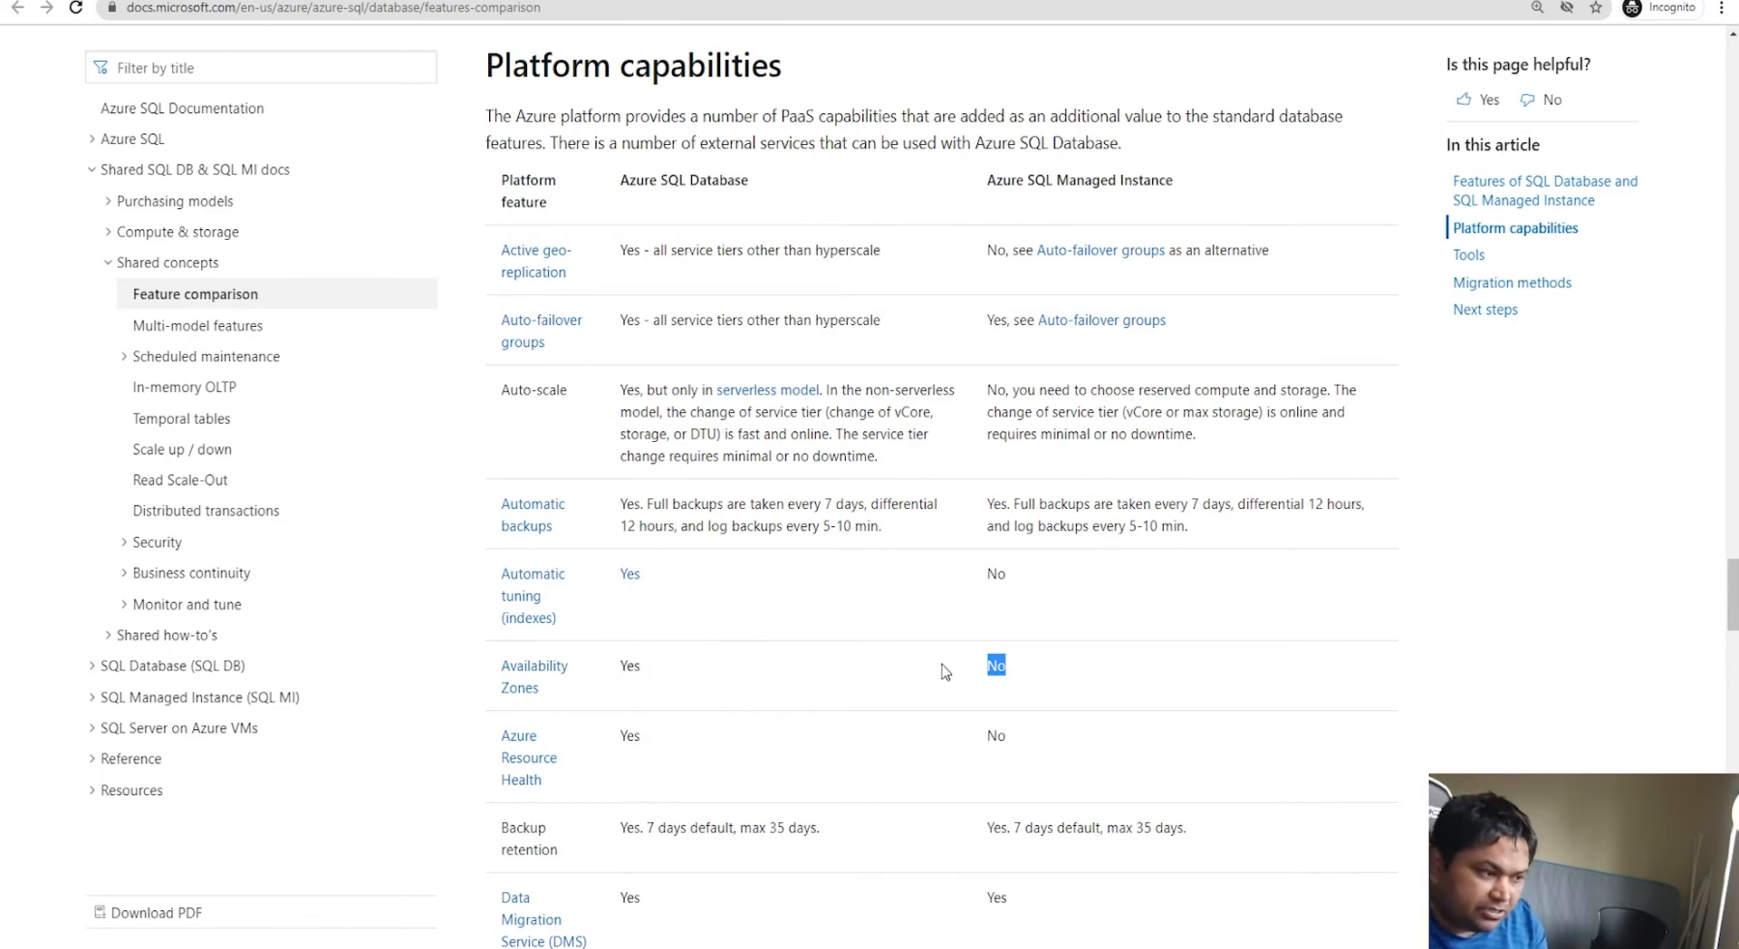
pyautogui.scroll(-1, 942, 670)
pyautogui.scroll(-1, 944, 670)
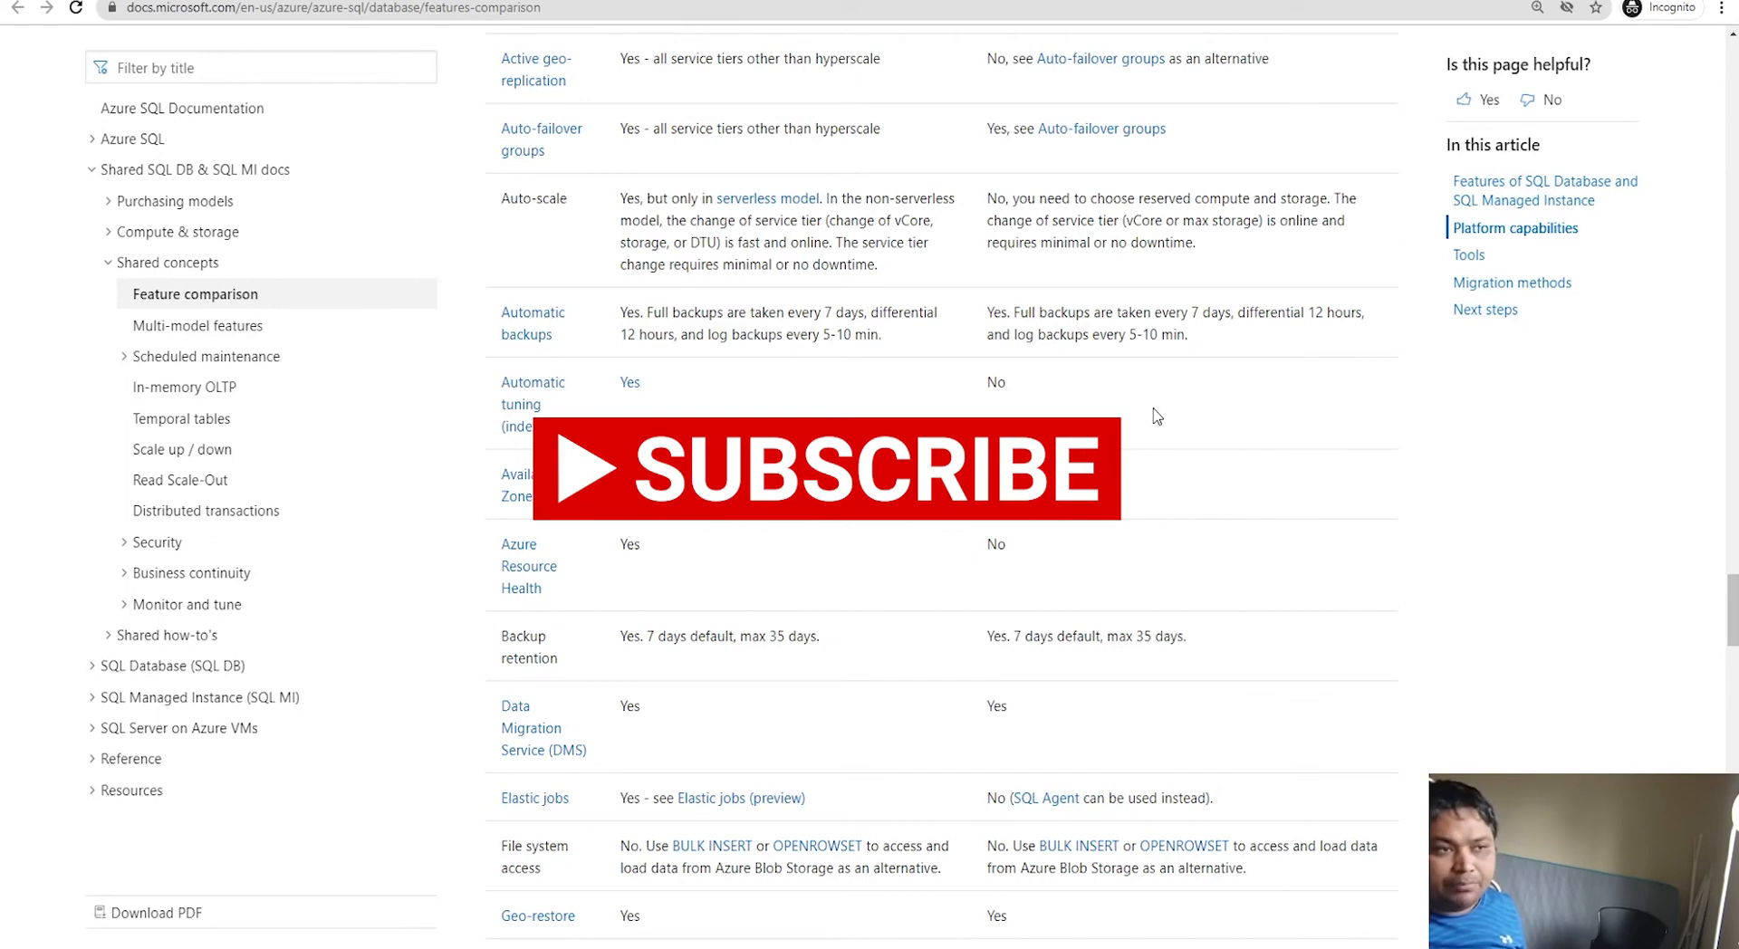
# Step: Highlight and compare both services' answers in the Elastic jobs row
pyautogui.moveTo(1265, 801); pyautogui.dragTo(573, 815)
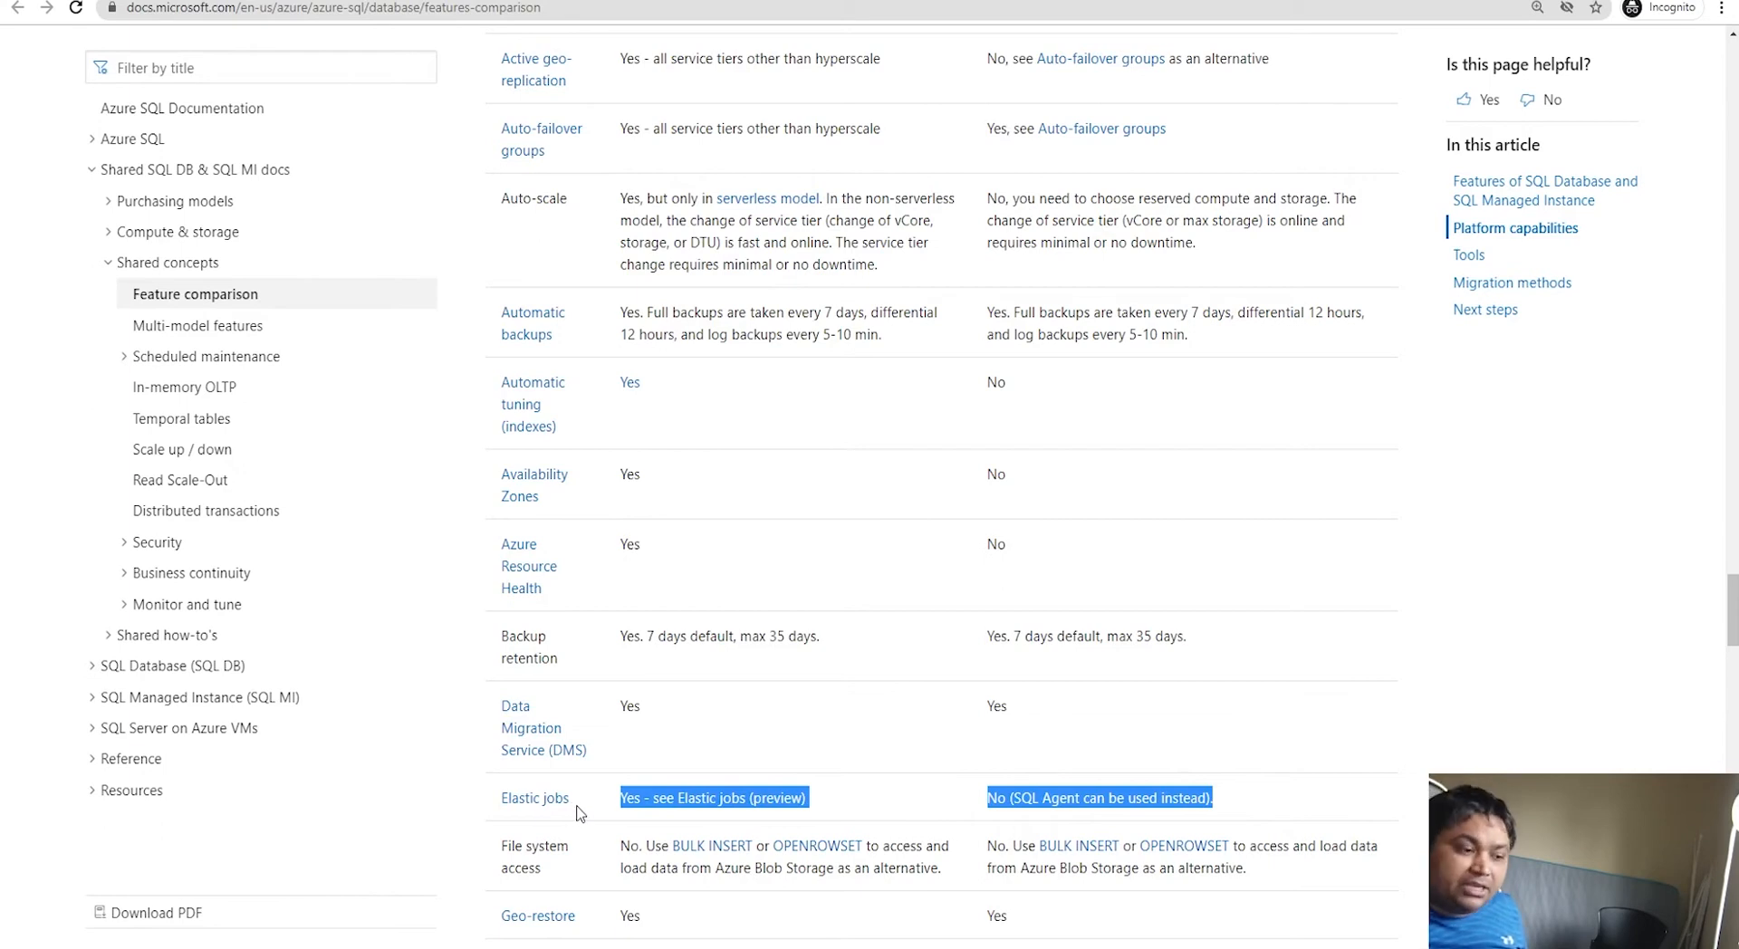
pyautogui.scroll(-2, 848, 812)
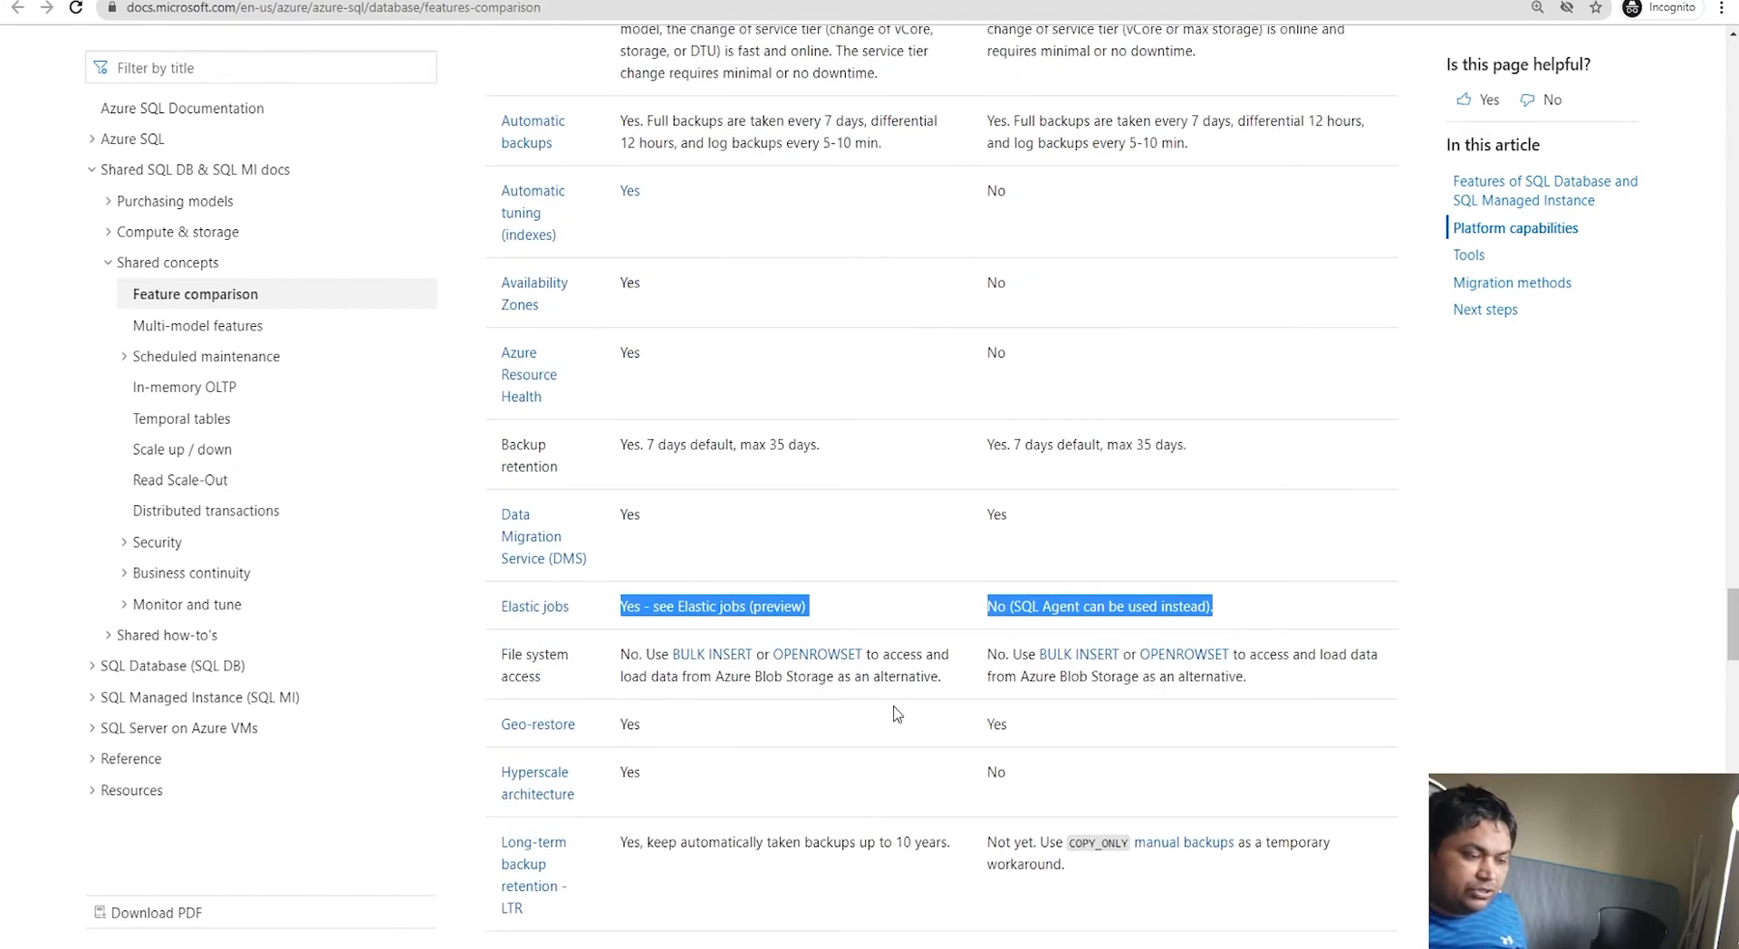
pyautogui.click(879, 625)
pyautogui.scroll(4, 880, 623)
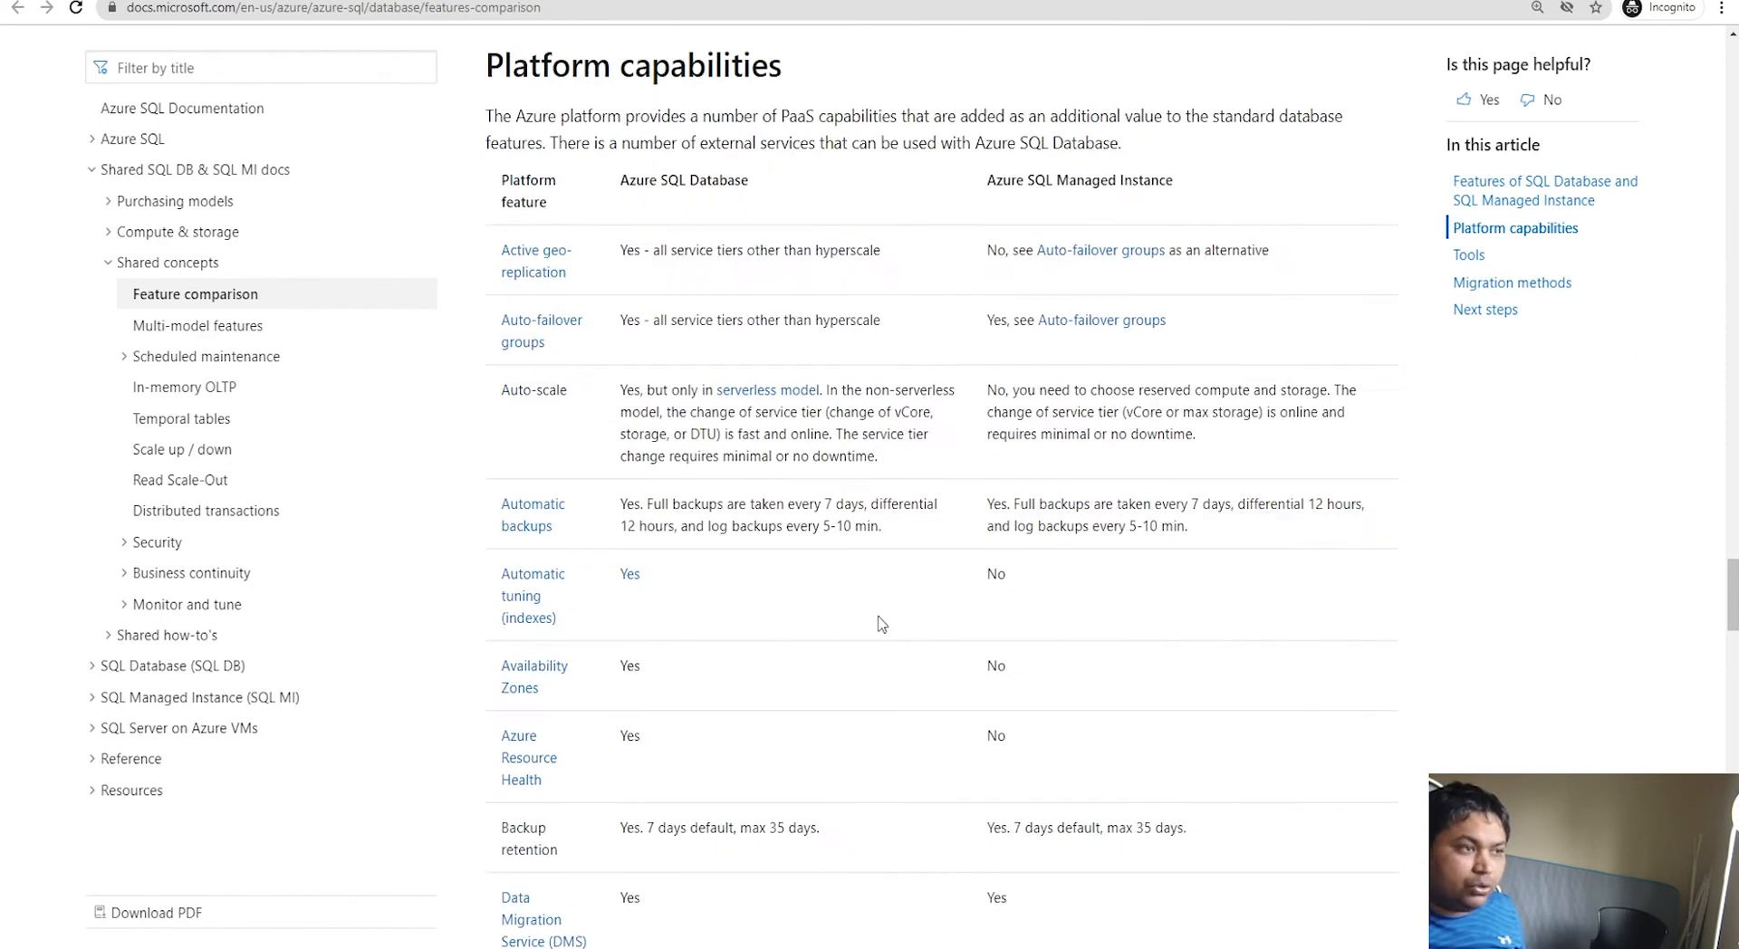
pyautogui.scroll(-2, 880, 624)
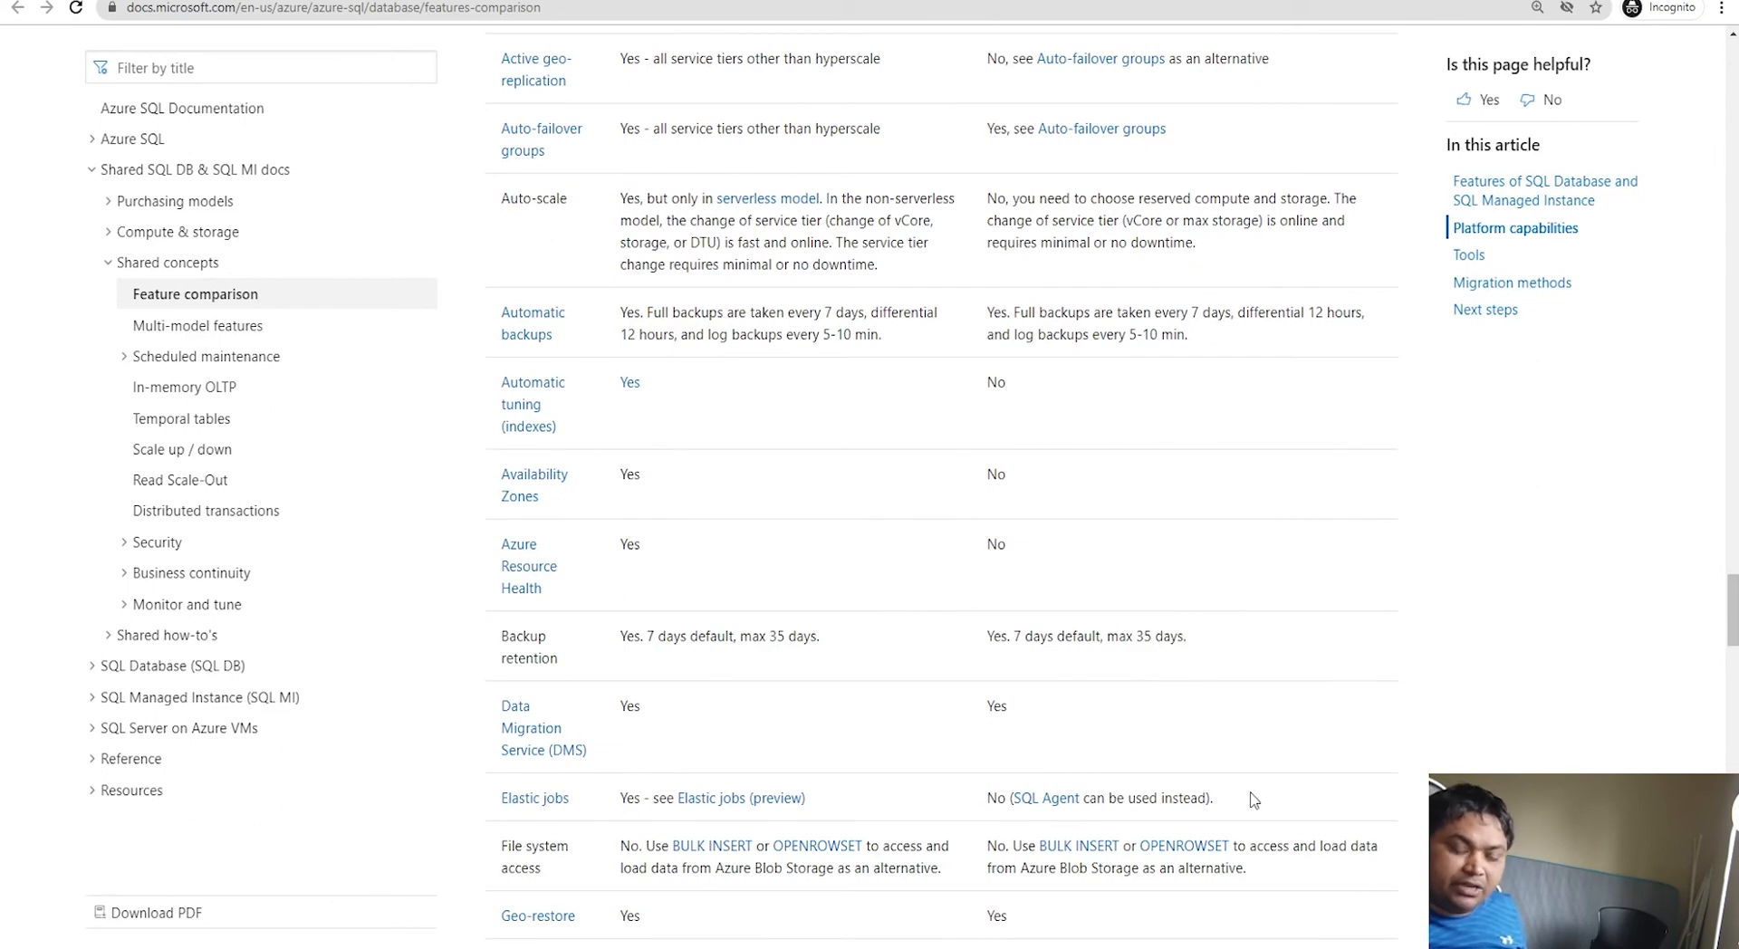
pyautogui.scroll(4, 1251, 801)
pyautogui.scroll(-6, 1251, 801)
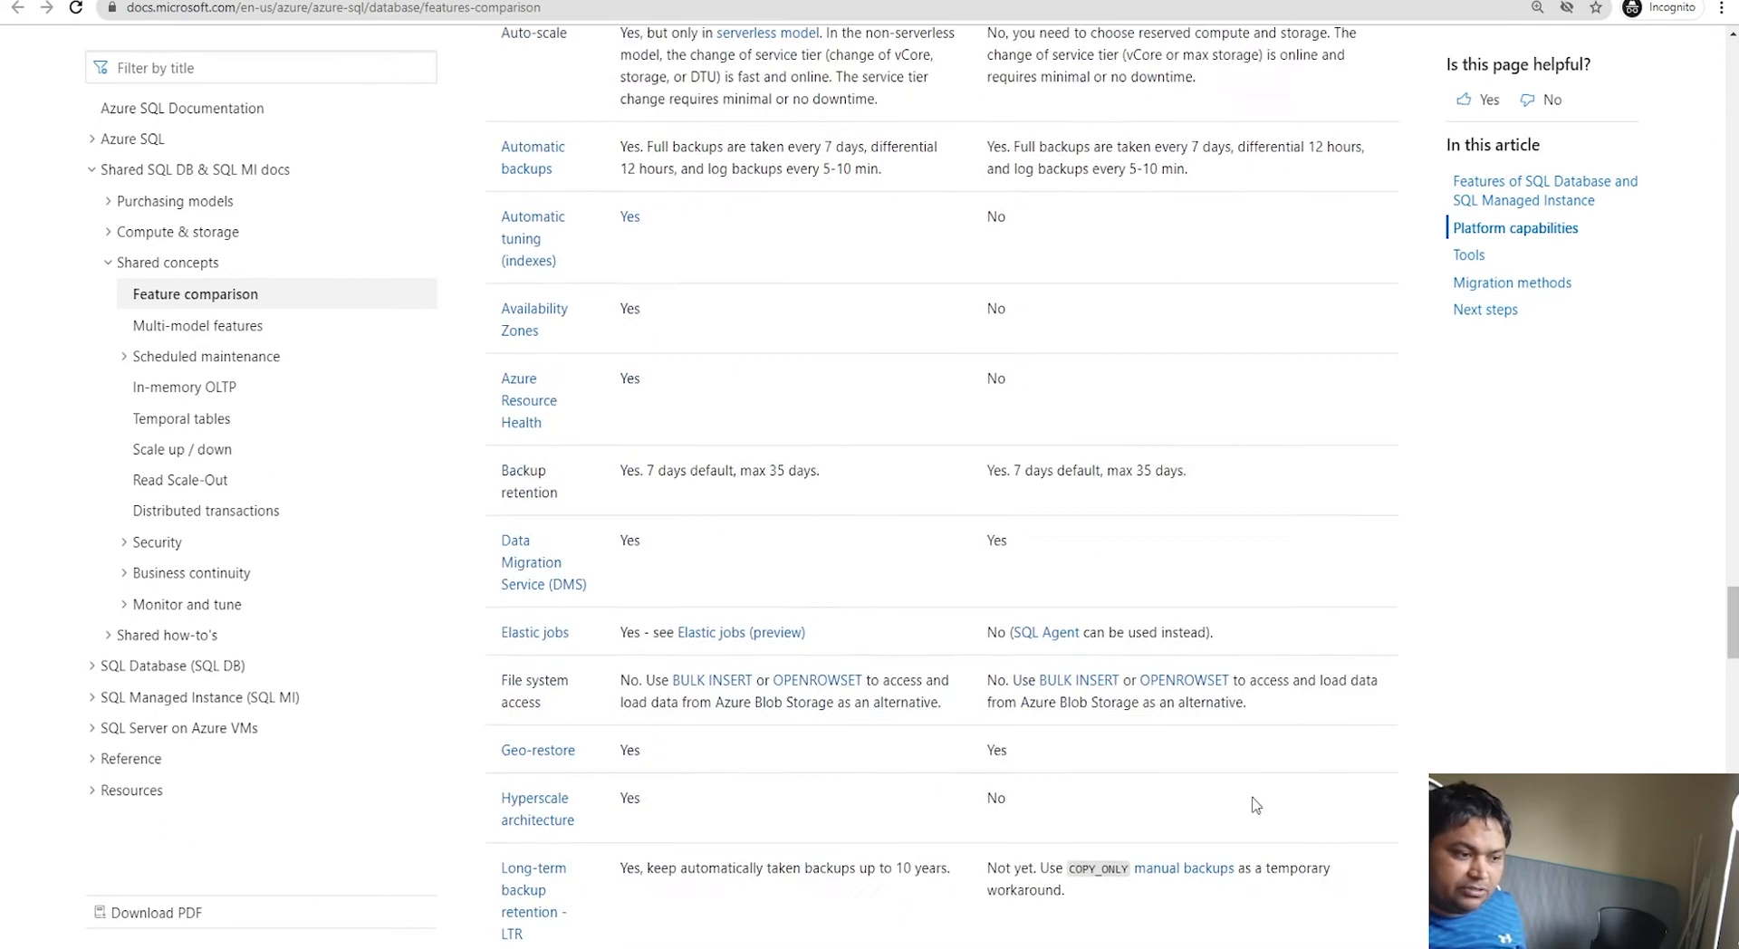
pyautogui.scroll(-2, 933, 774)
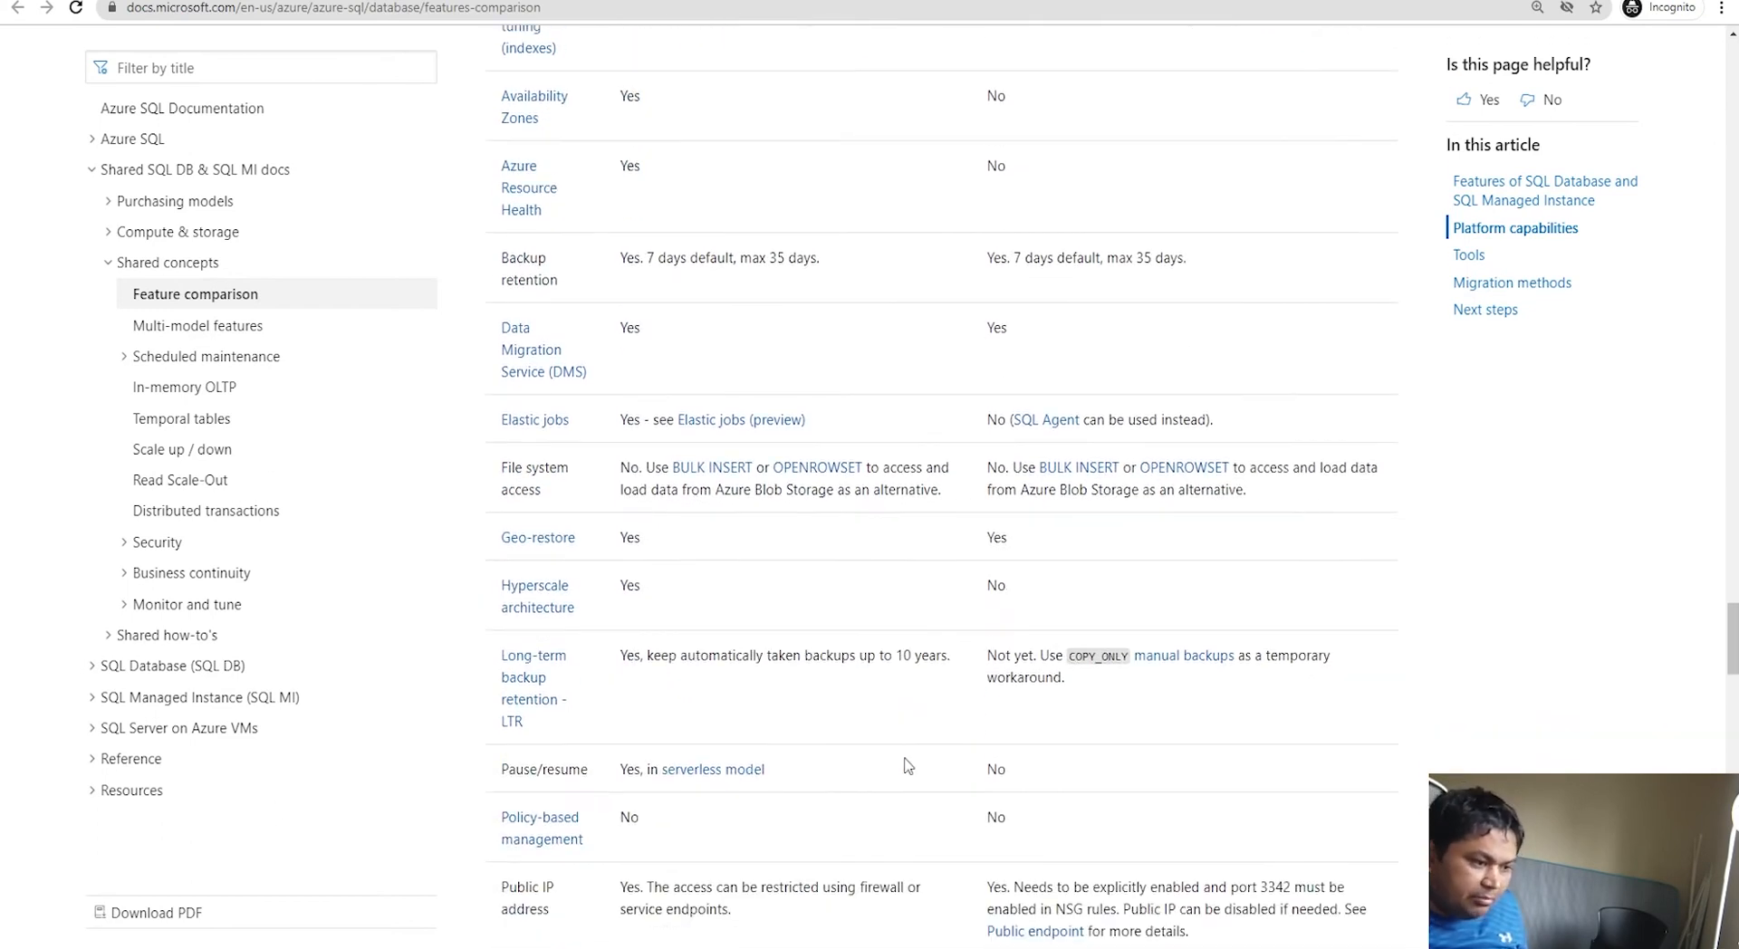
# Step: Compare Pause/resume: supported by serverless SQL Database, not by Managed Instance
pyautogui.moveTo(1027, 766); pyautogui.dragTo(984, 766)
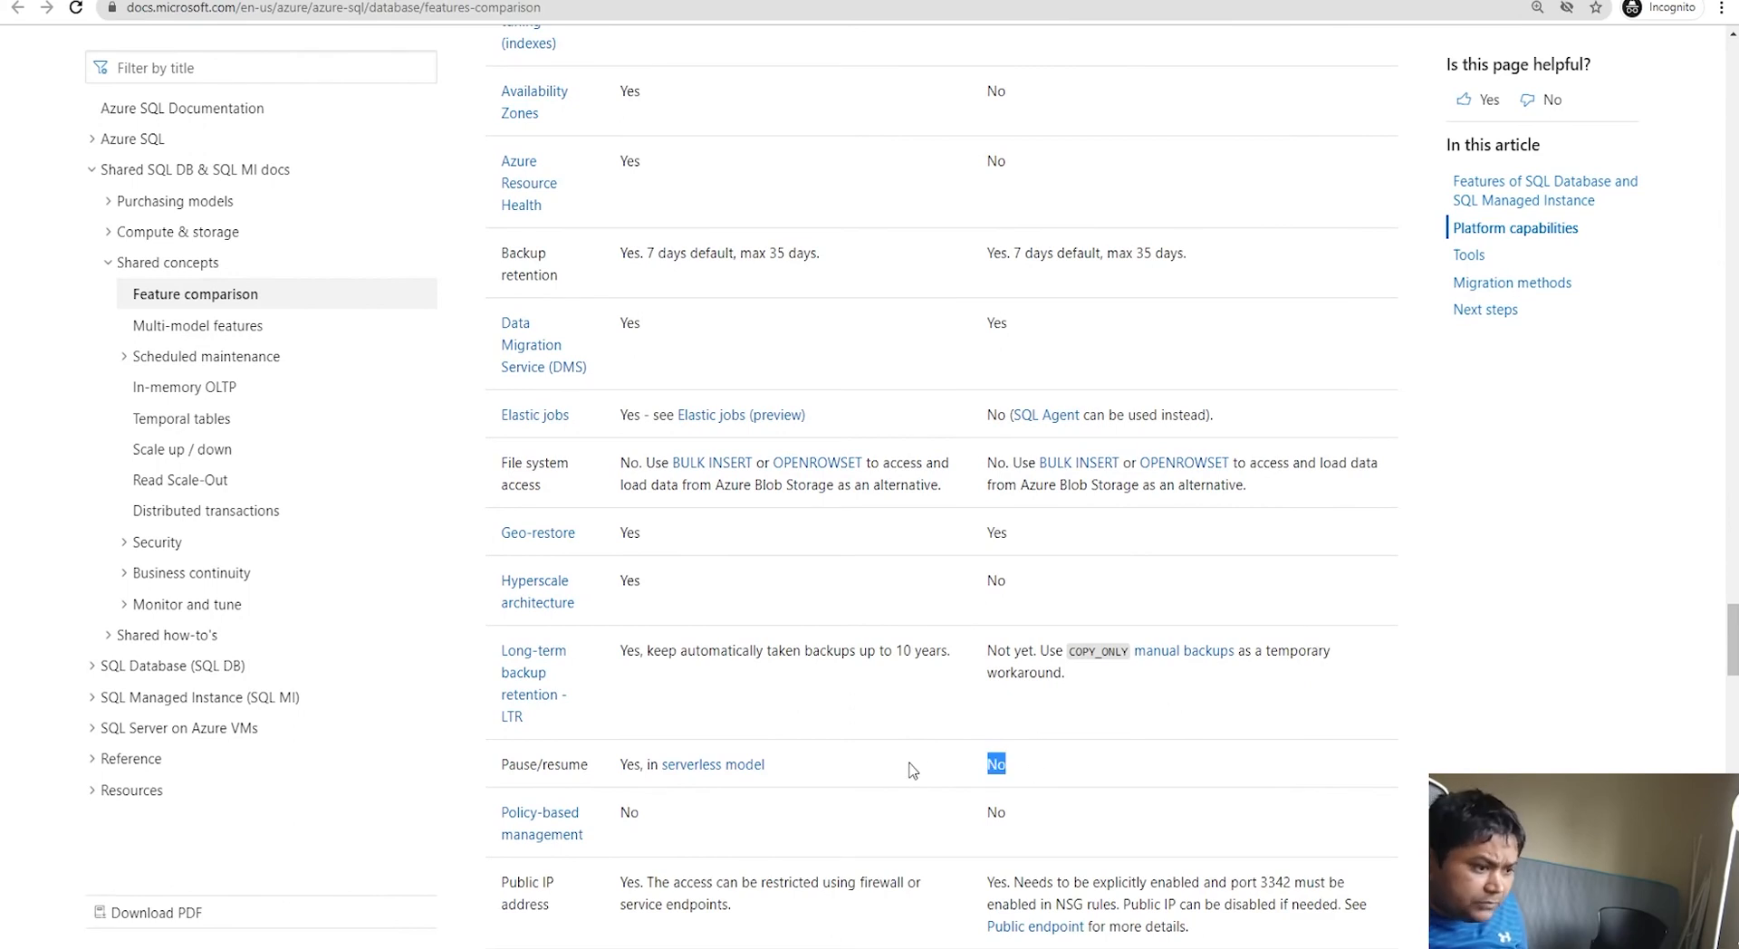
pyautogui.scroll(6, 901, 770)
pyautogui.scroll(-6, 901, 771)
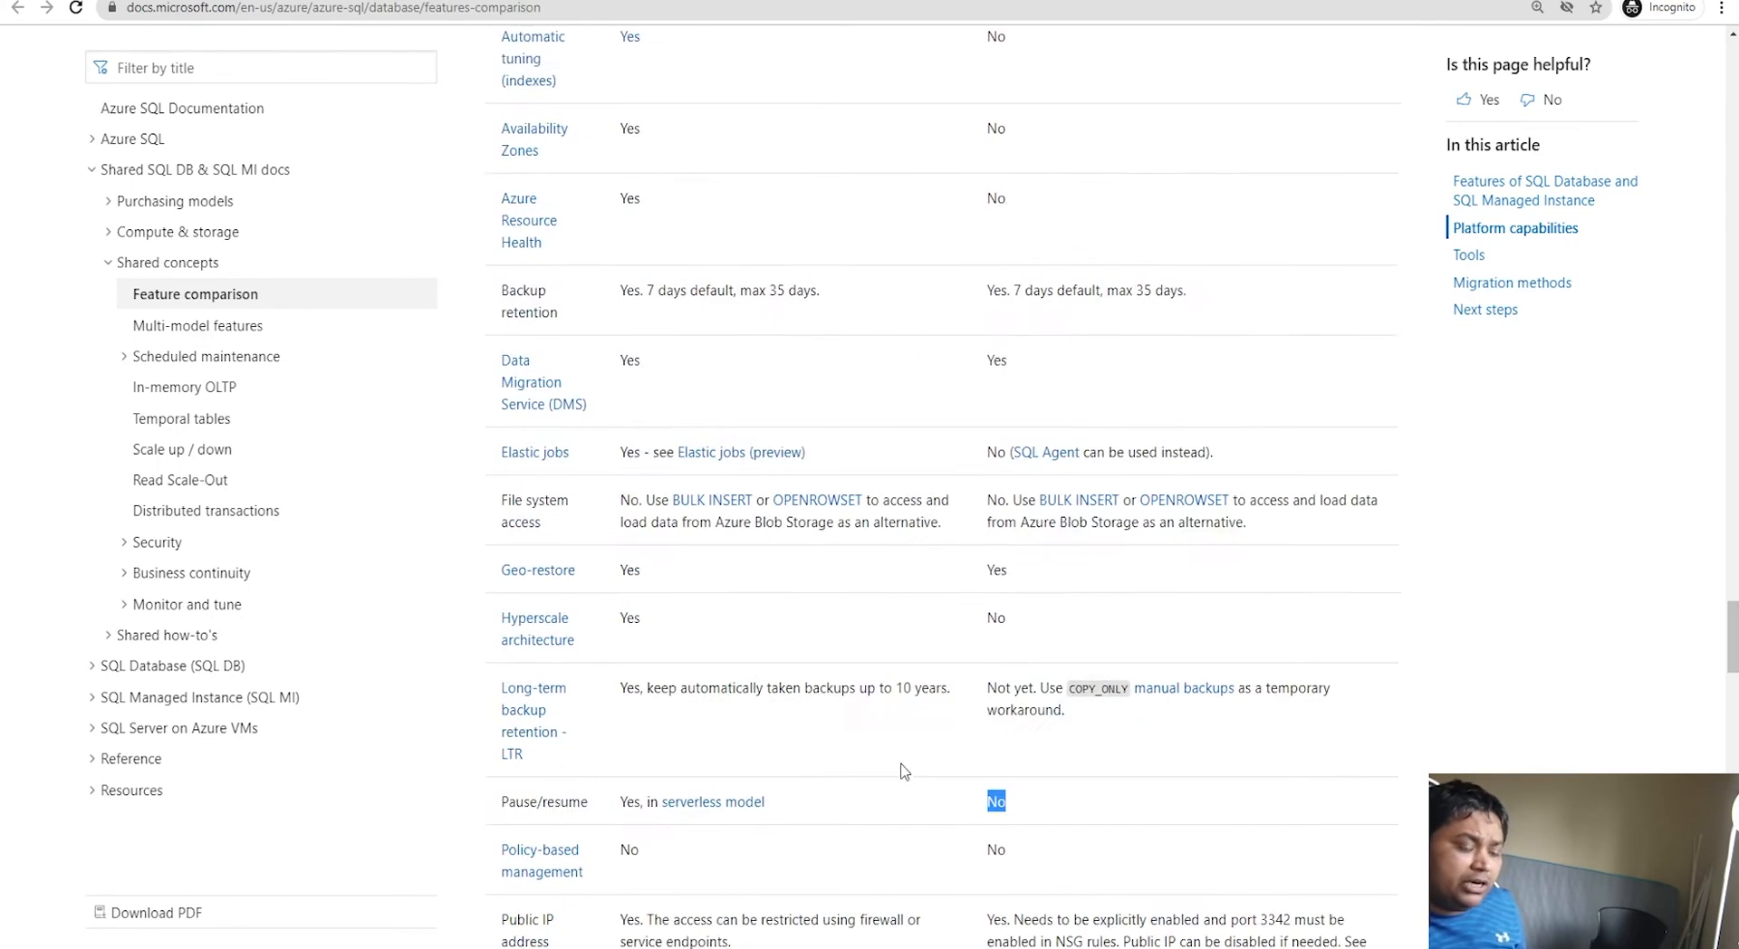
pyautogui.moveTo(620, 765); pyautogui.dragTo(765, 766)
pyautogui.click(1033, 769)
pyautogui.moveTo(977, 774)
pyautogui.mouseDown()
pyautogui.moveTo(1030, 770)
pyautogui.moveTo(946, 771)
pyautogui.mouseUp()
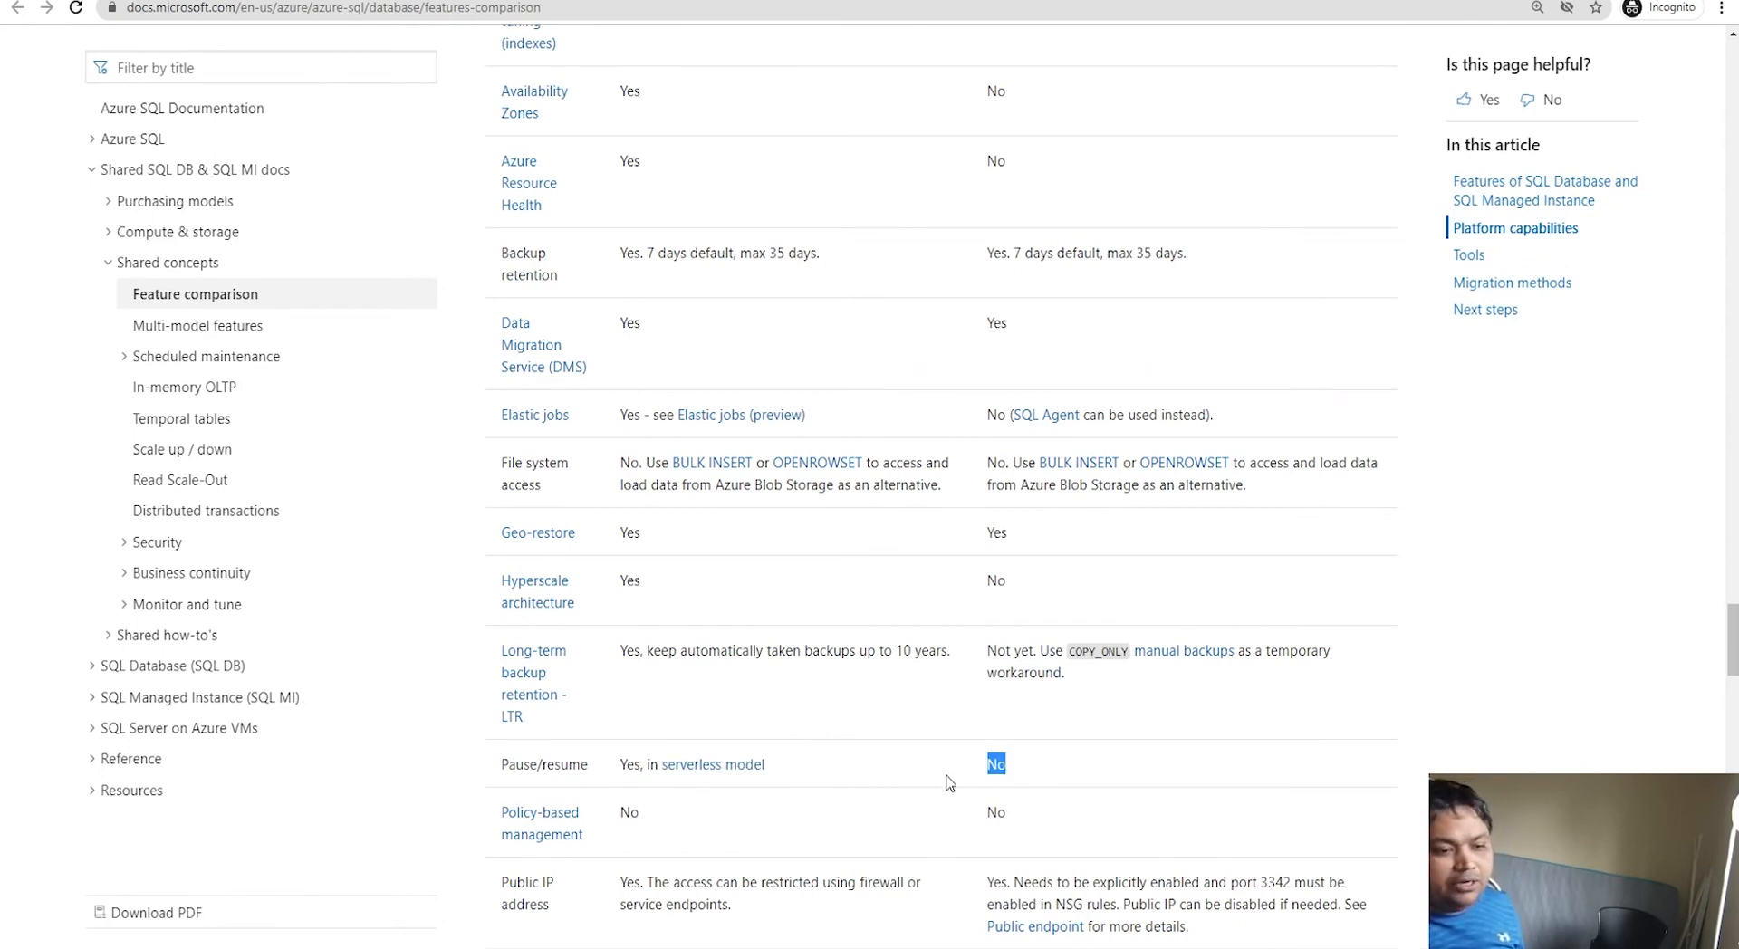
pyautogui.scroll(-2, 948, 780)
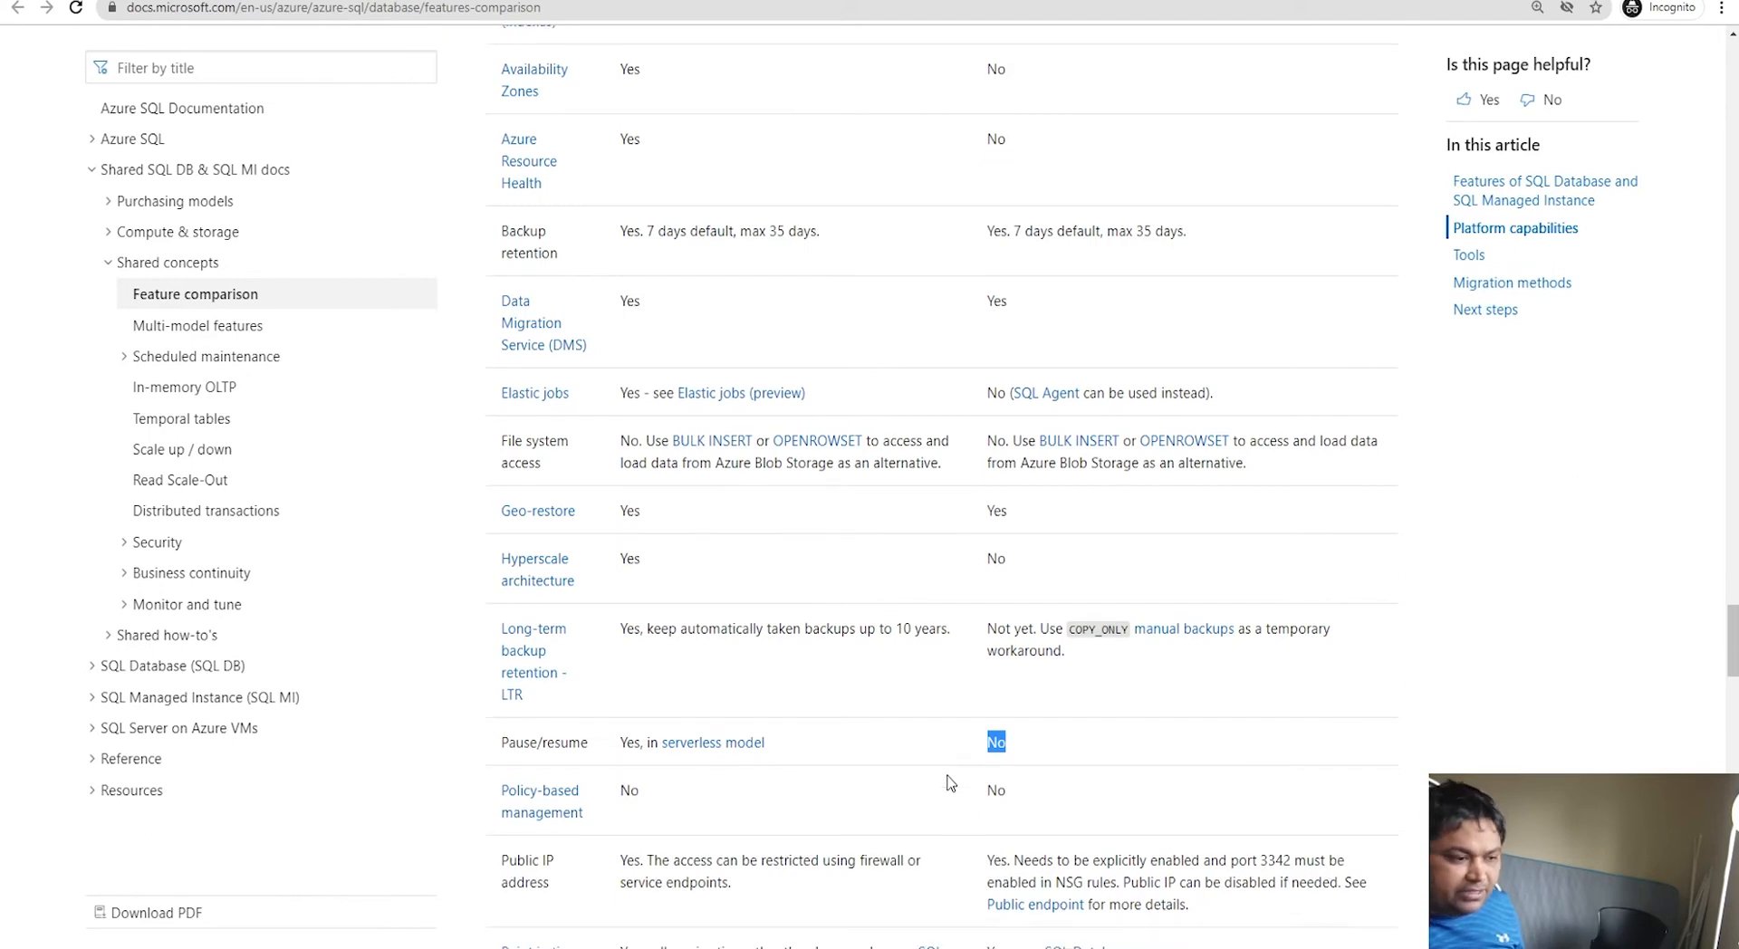
pyautogui.scroll(-5, 946, 783)
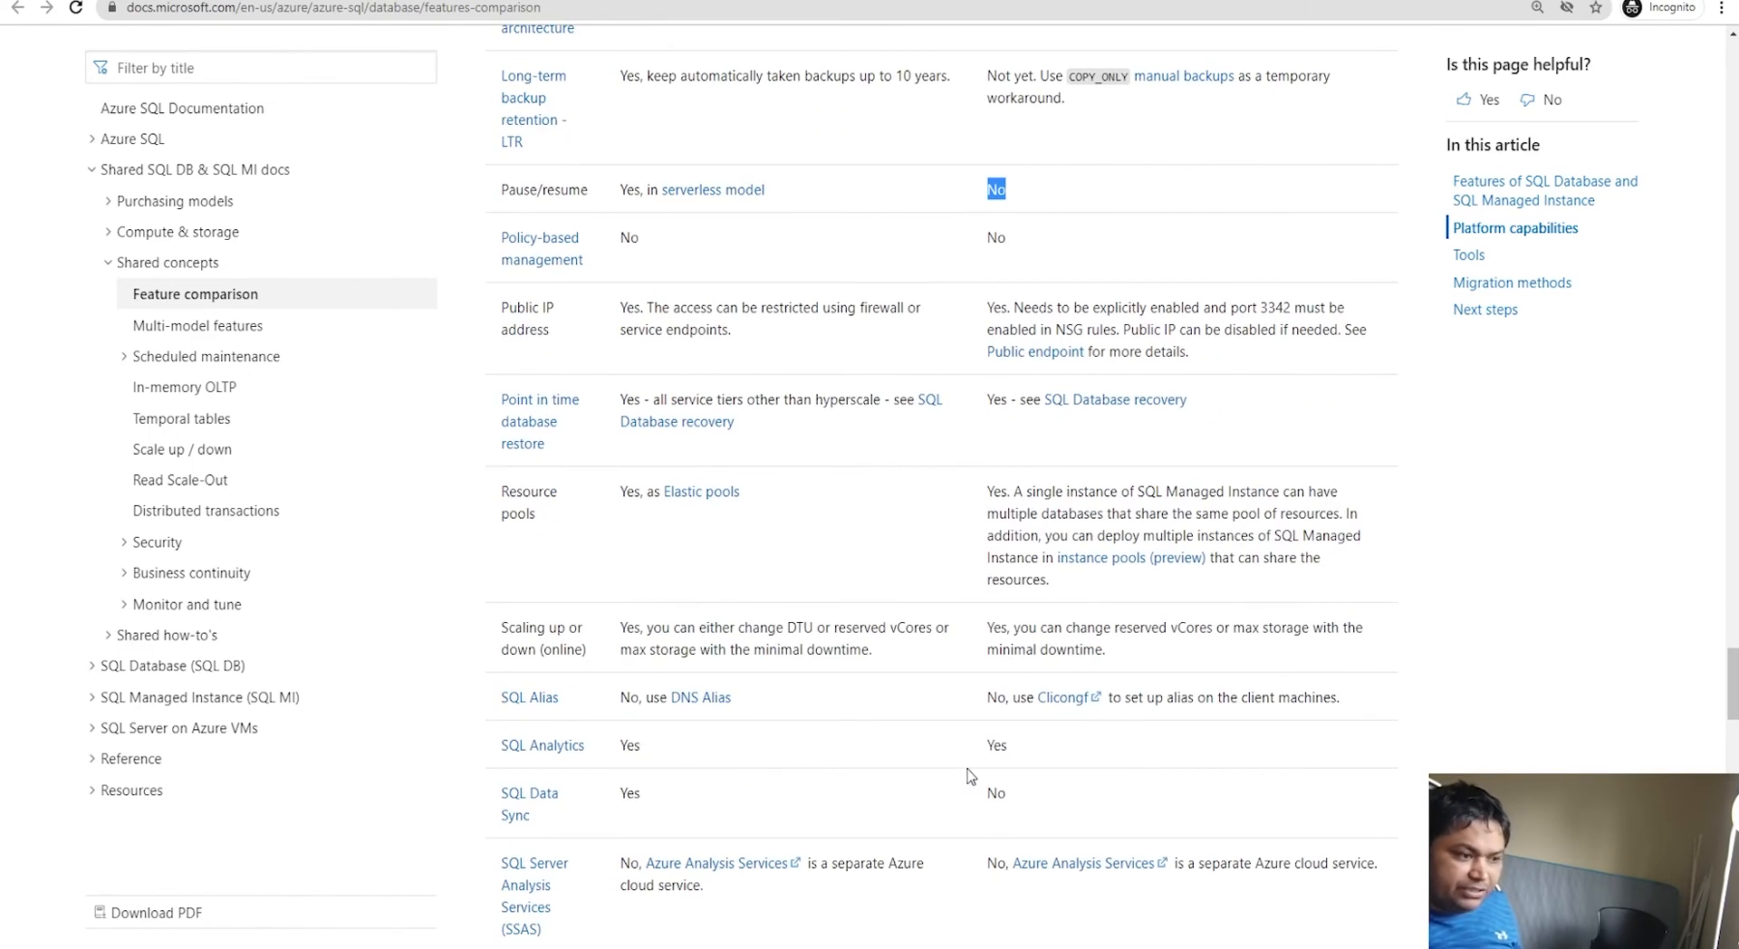
pyautogui.scroll(-3, 976, 773)
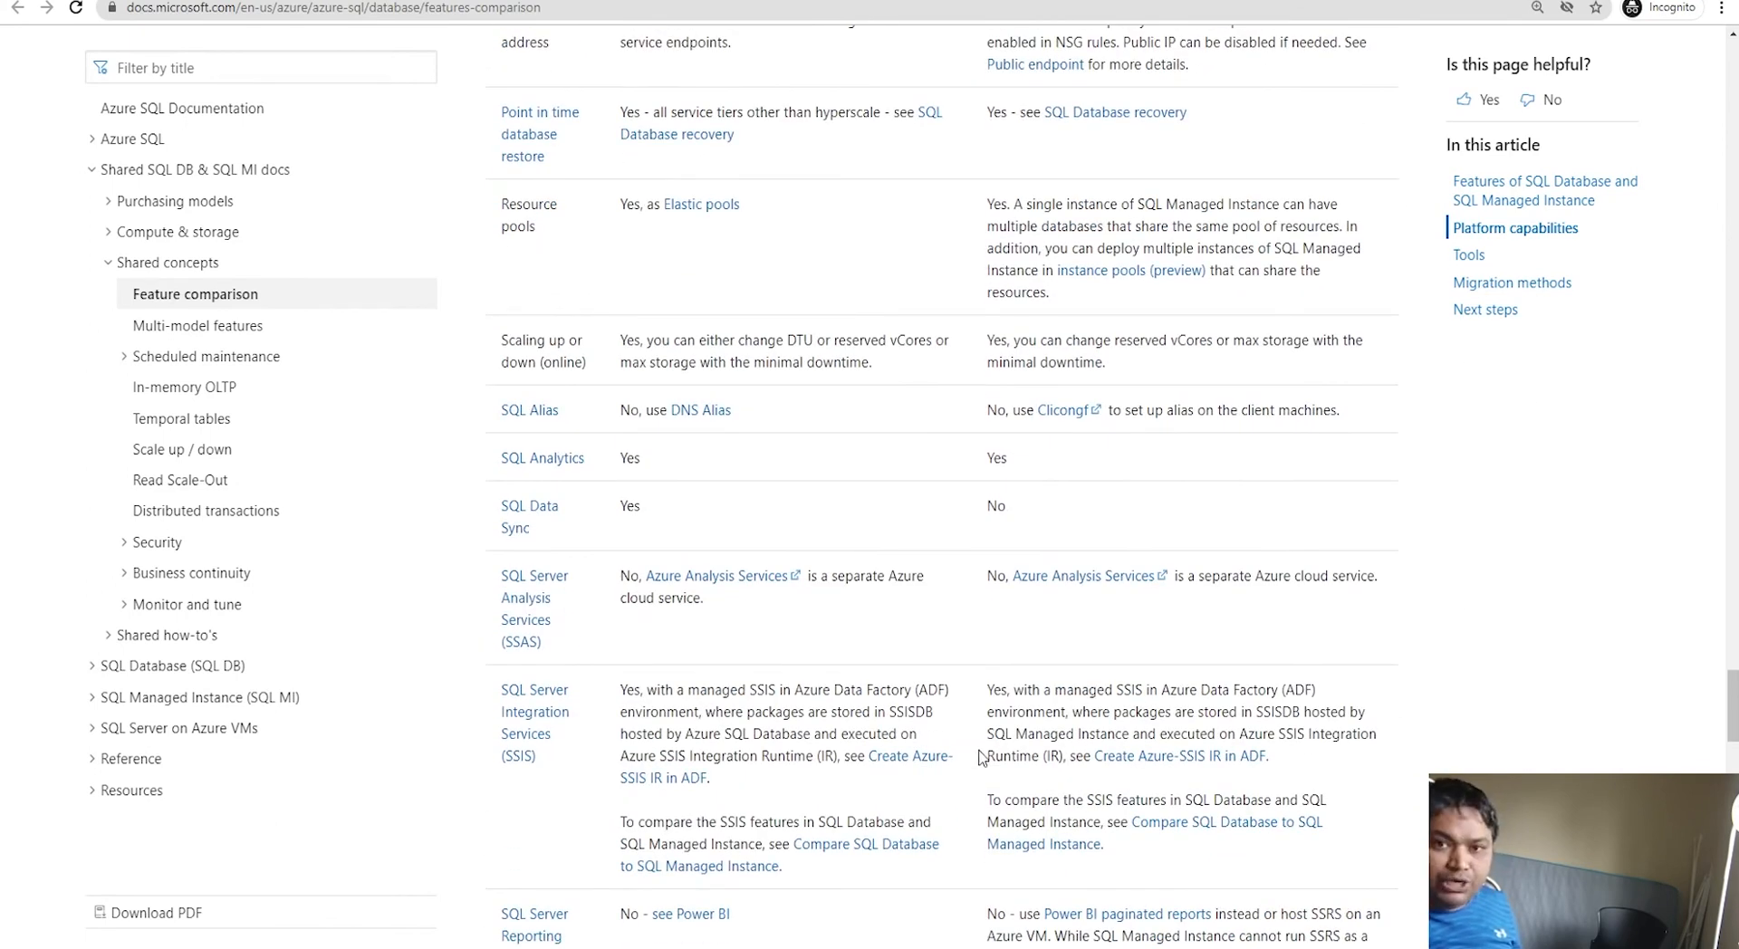
pyautogui.scroll(-3, 983, 761)
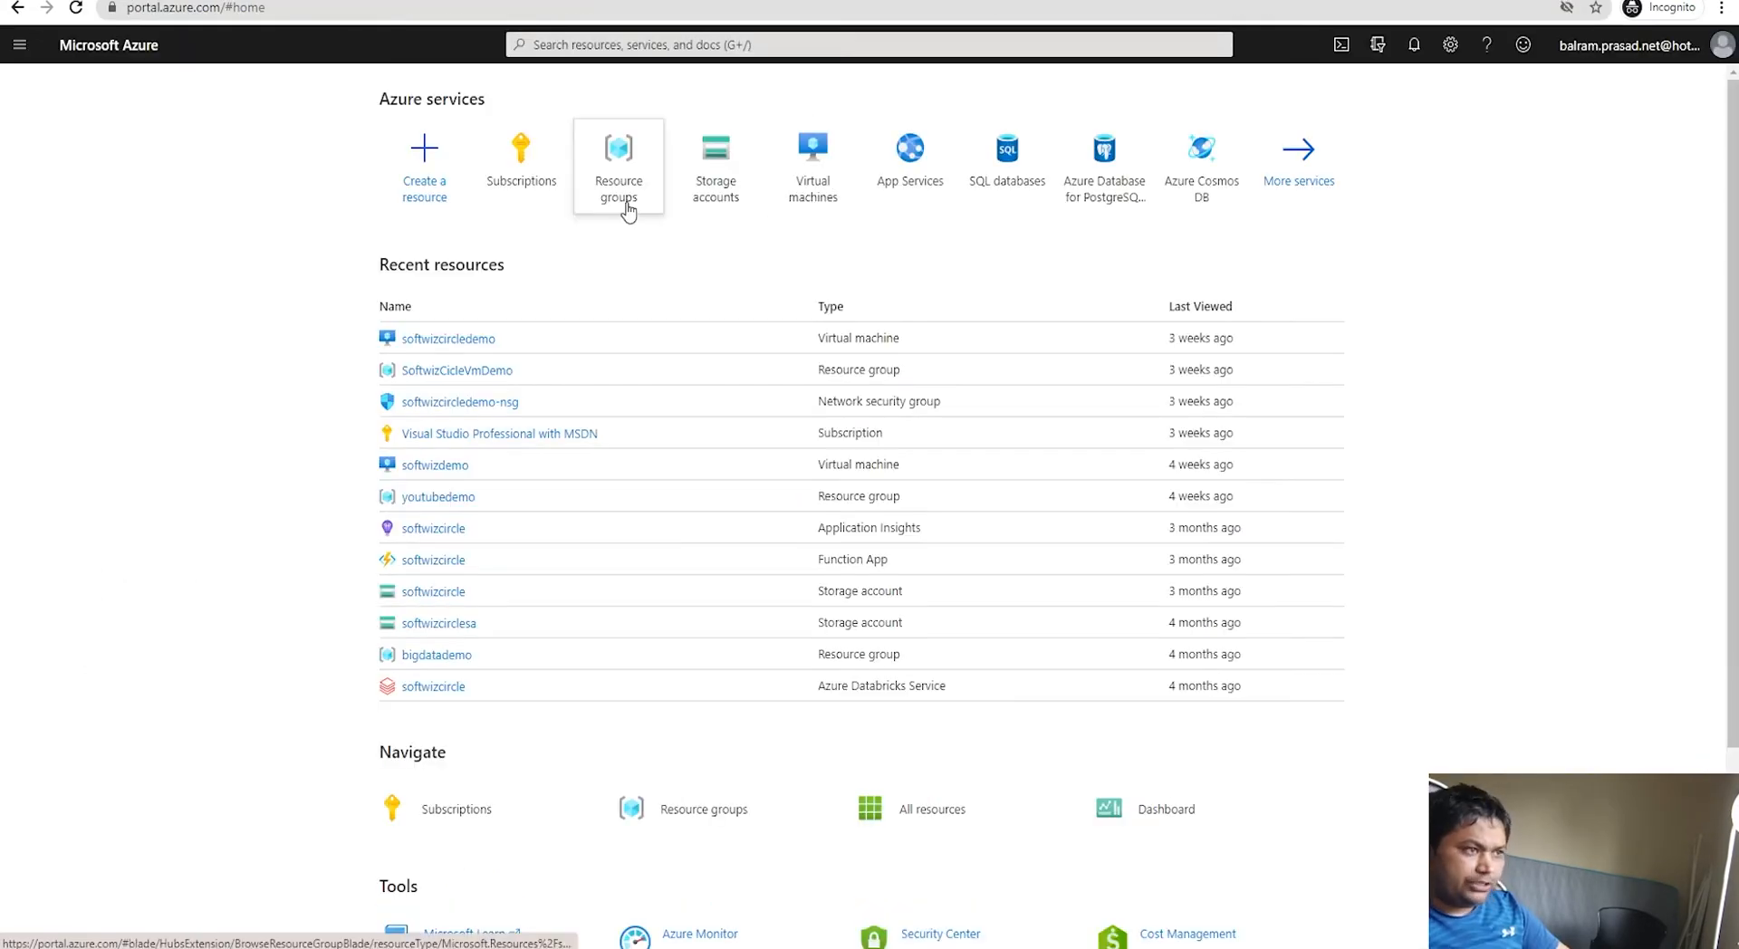
# Step: Start a new resource and list the Marketplace's Databases offerings
pyautogui.click(430, 196)
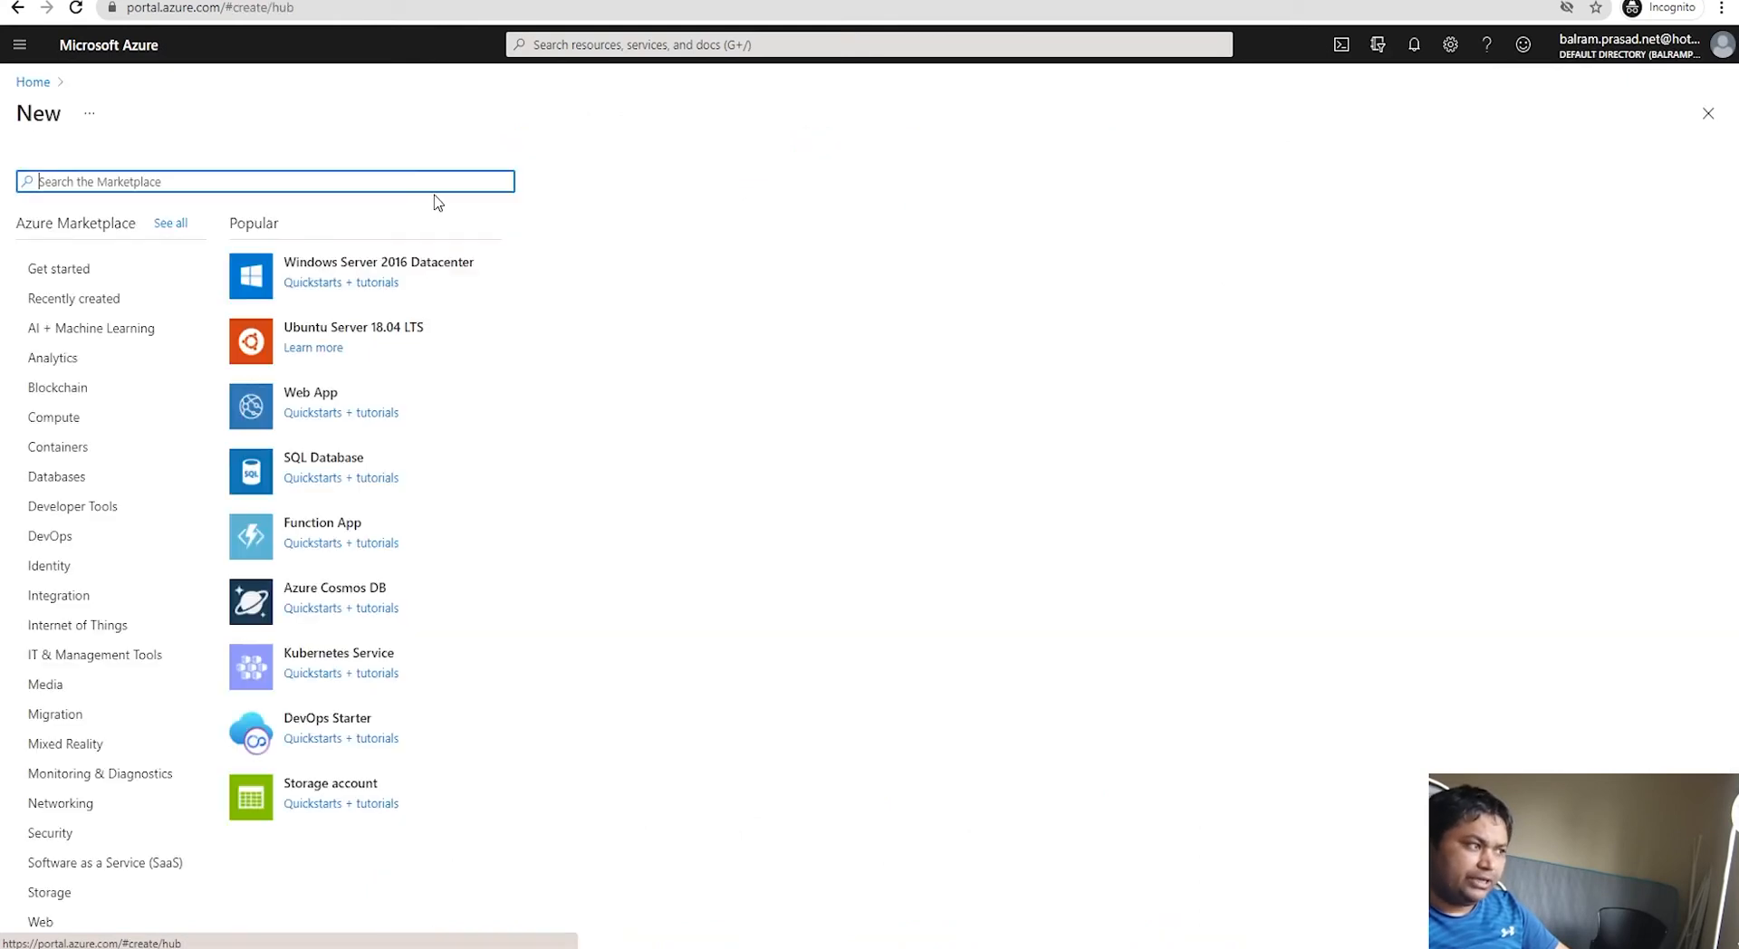
pyautogui.click(79, 478)
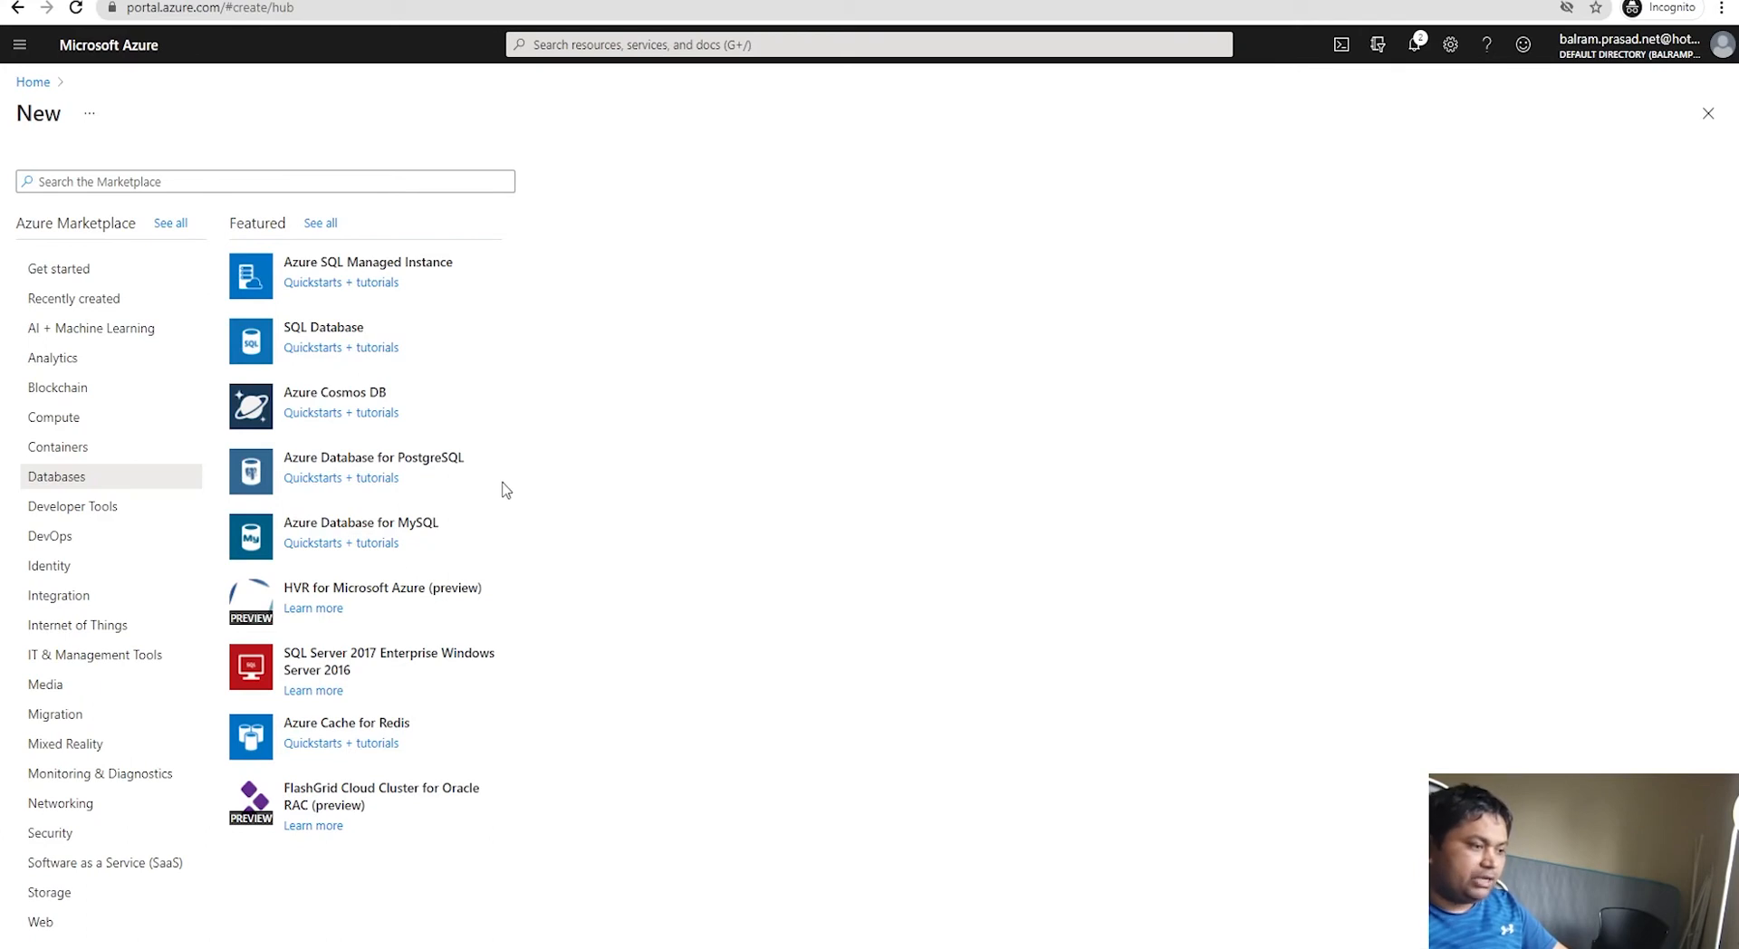
# Step: Start a SQL Database in resource group youtubedemo named softwizcircle
pyautogui.click(355, 328)
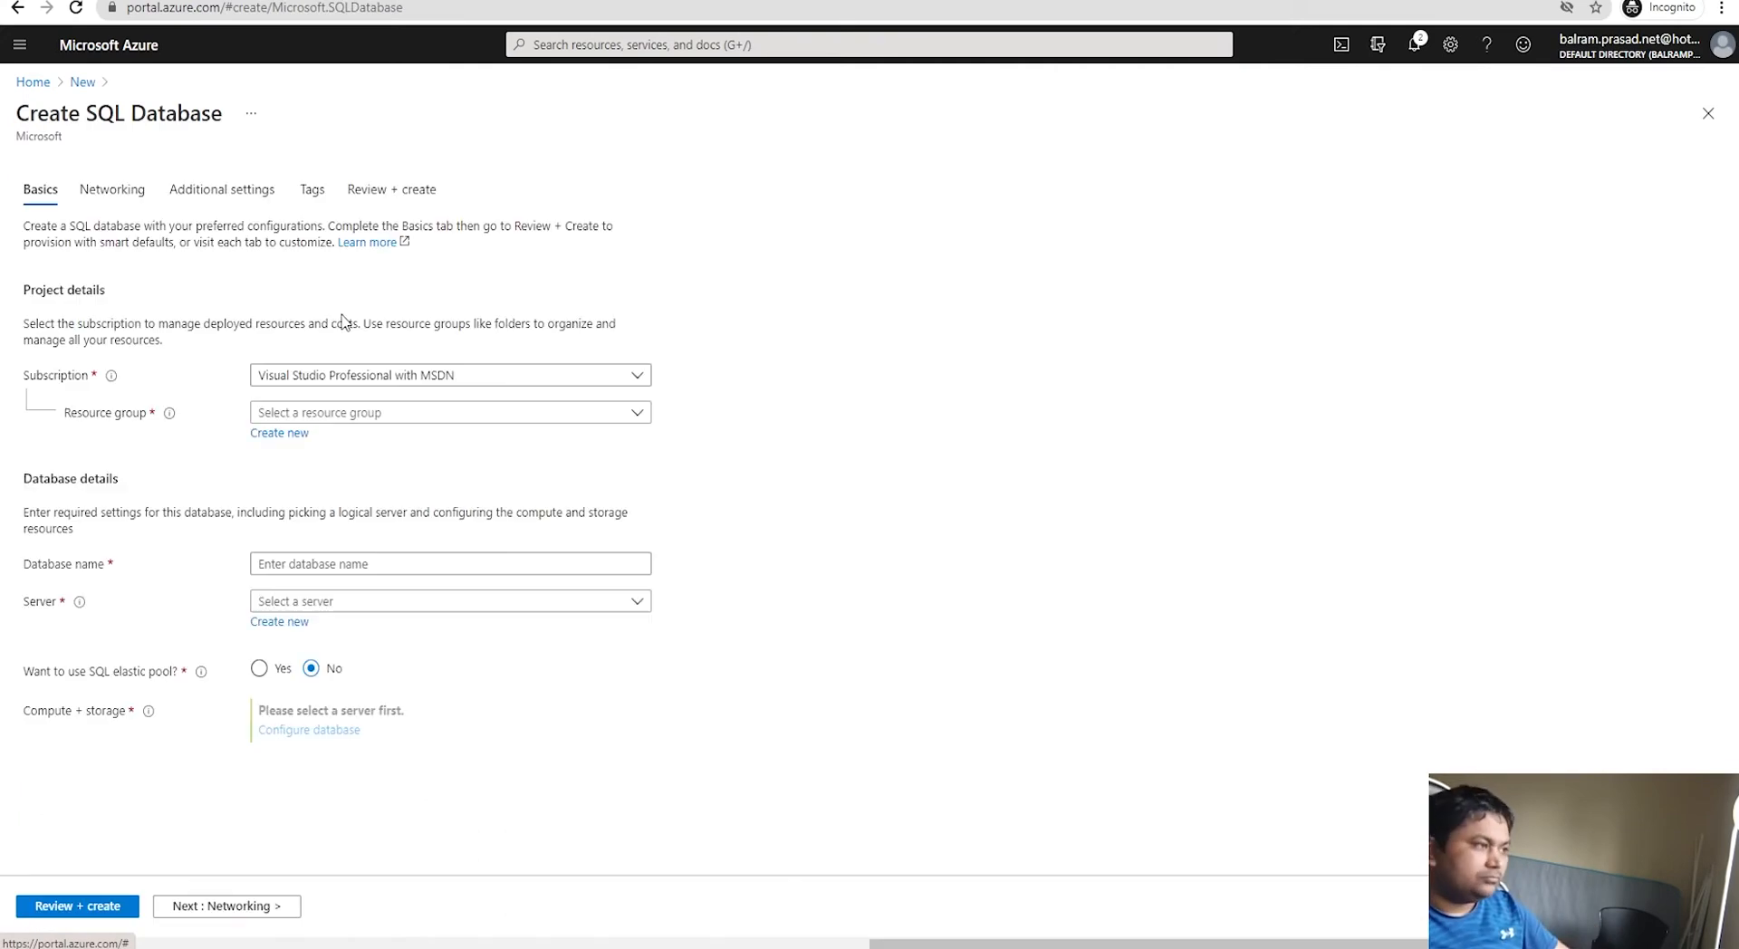
pyautogui.click(392, 414)
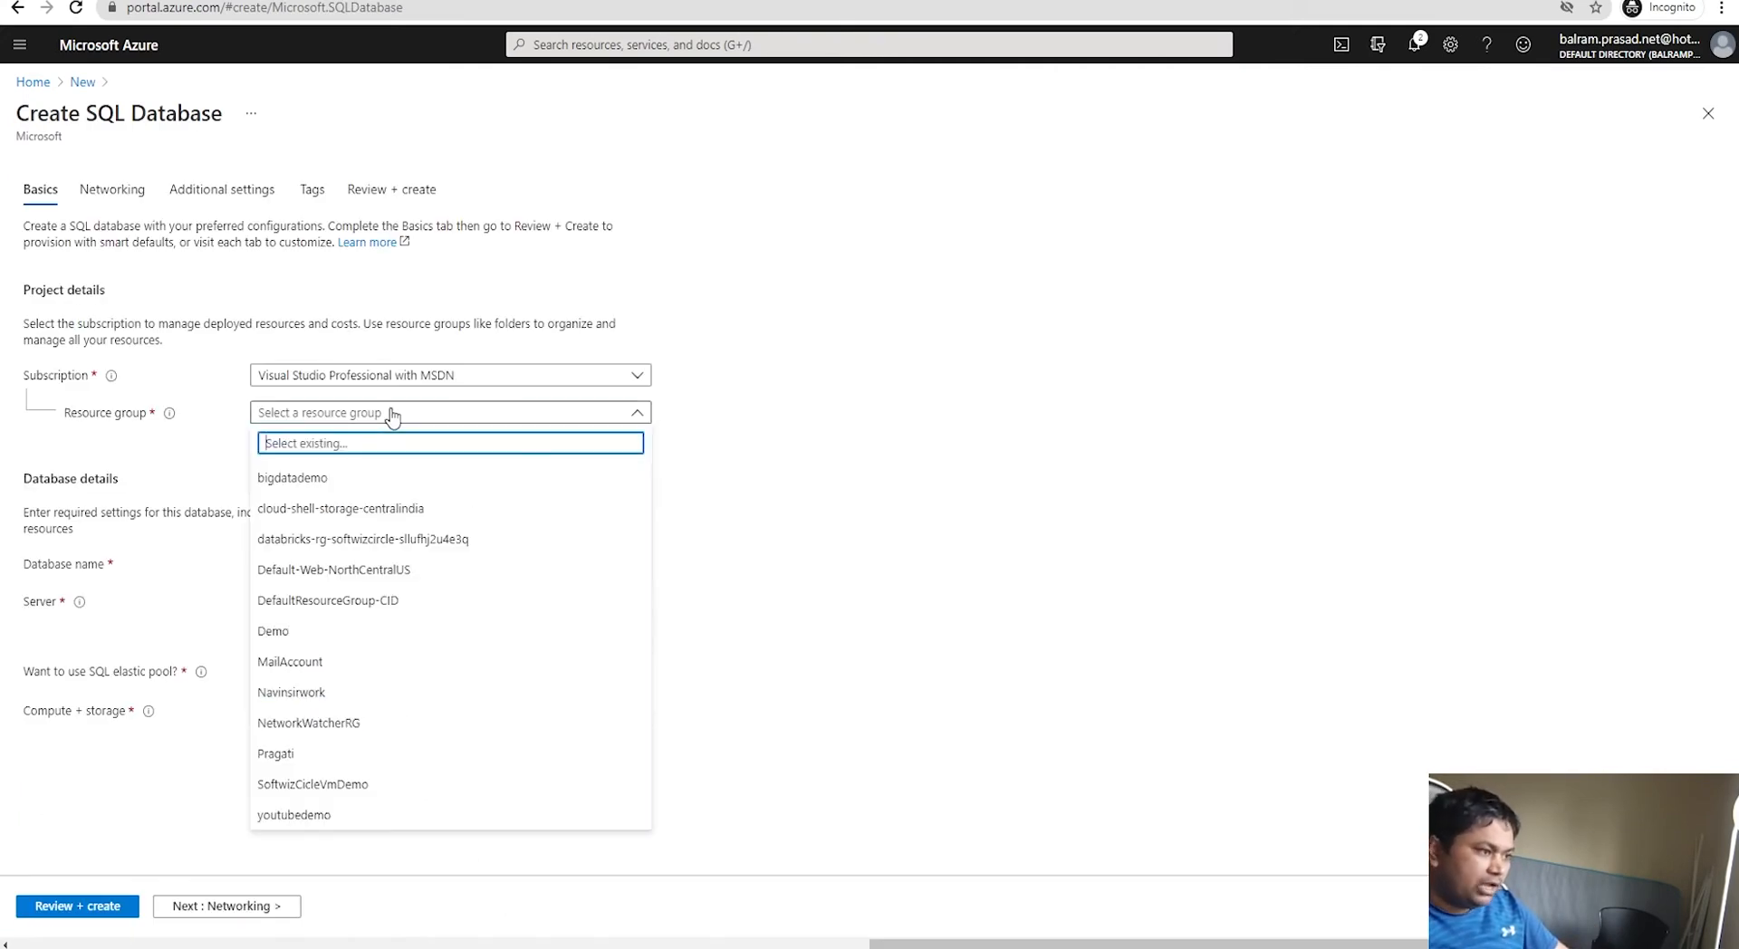
pyautogui.click(360, 822)
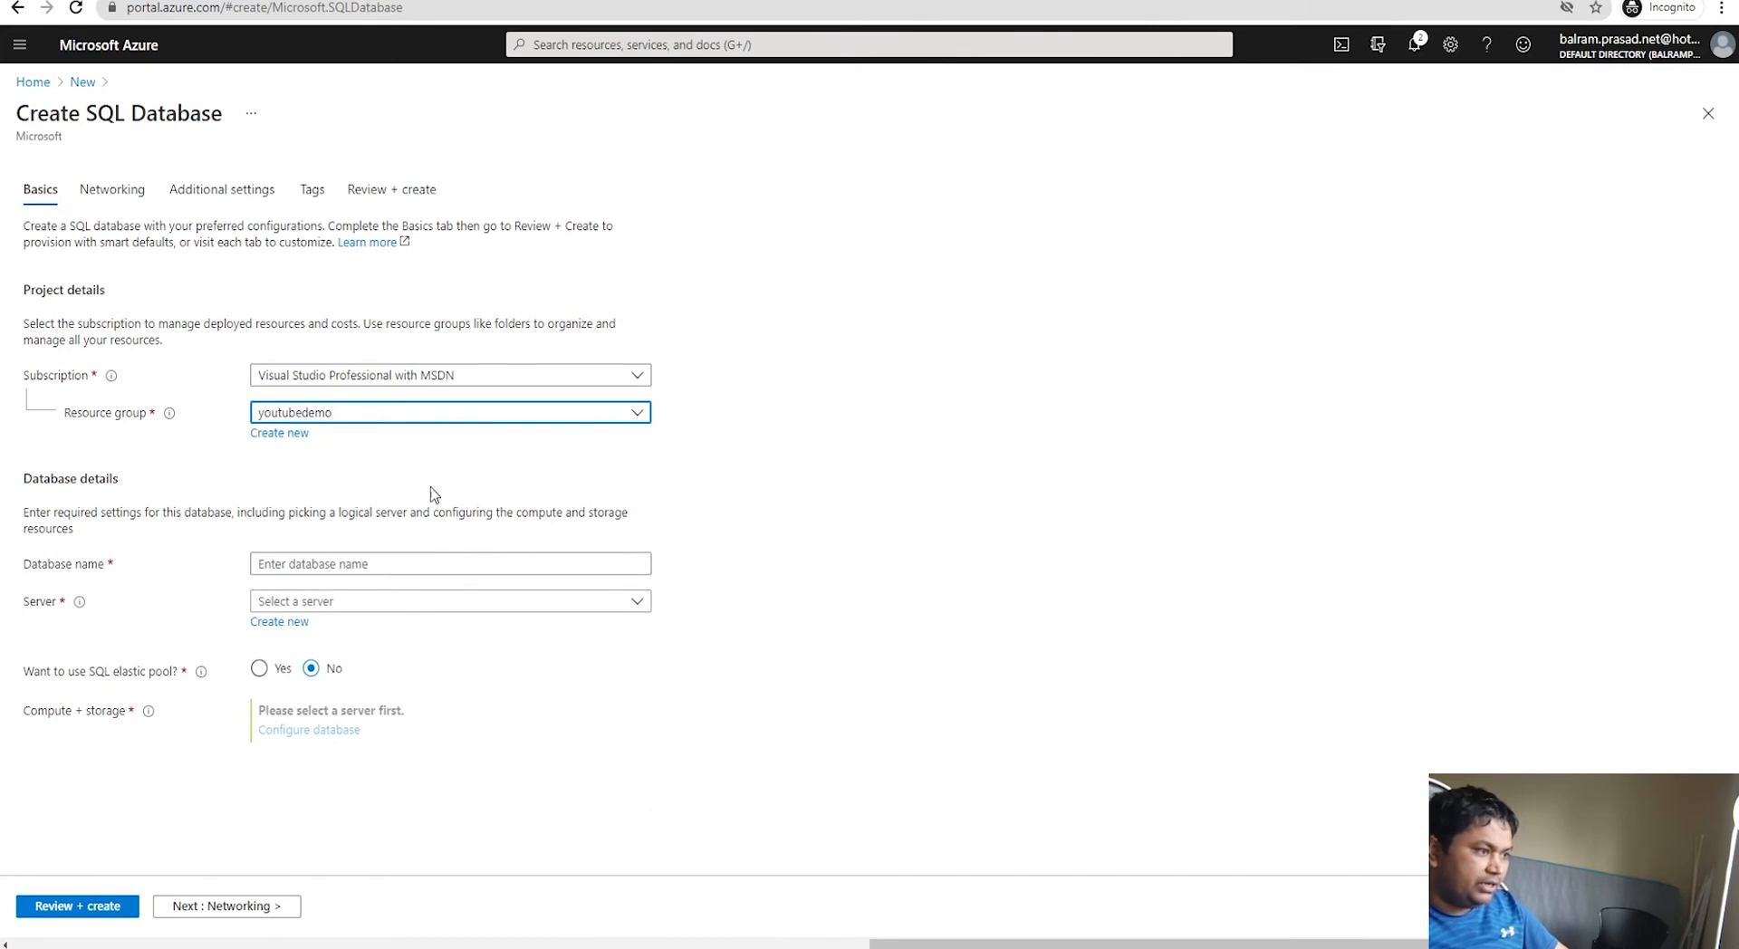
pyautogui.click(351, 564)
pyautogui.write('softwi')
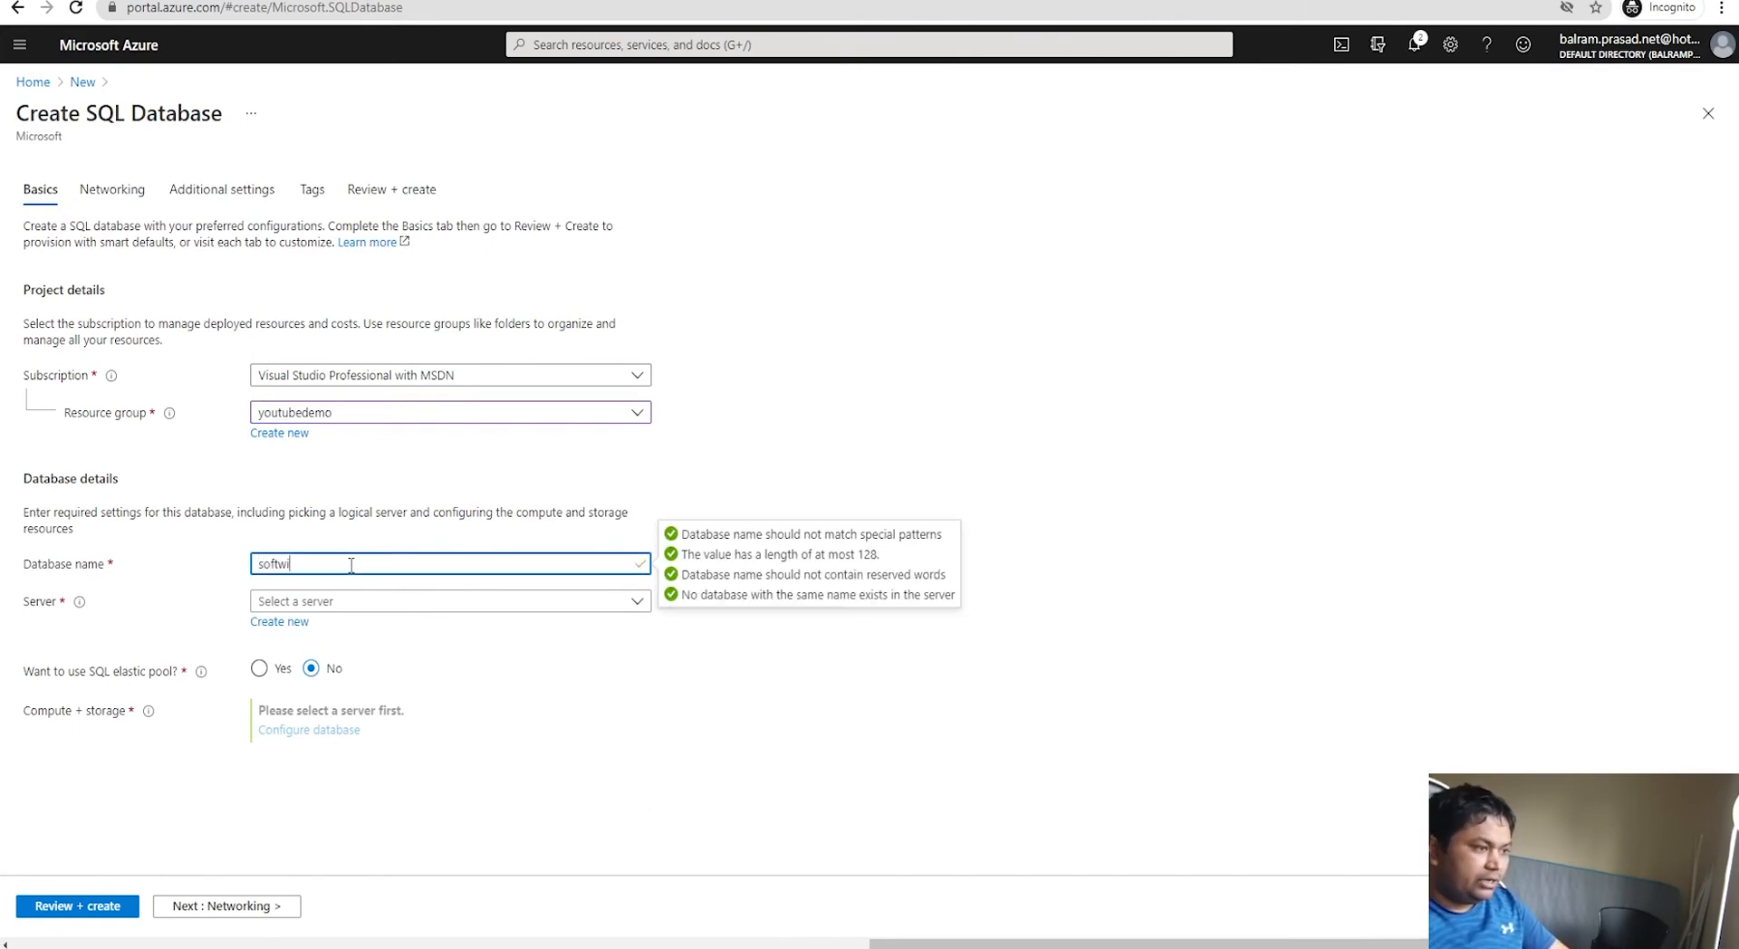
pyautogui.write('zcircle')
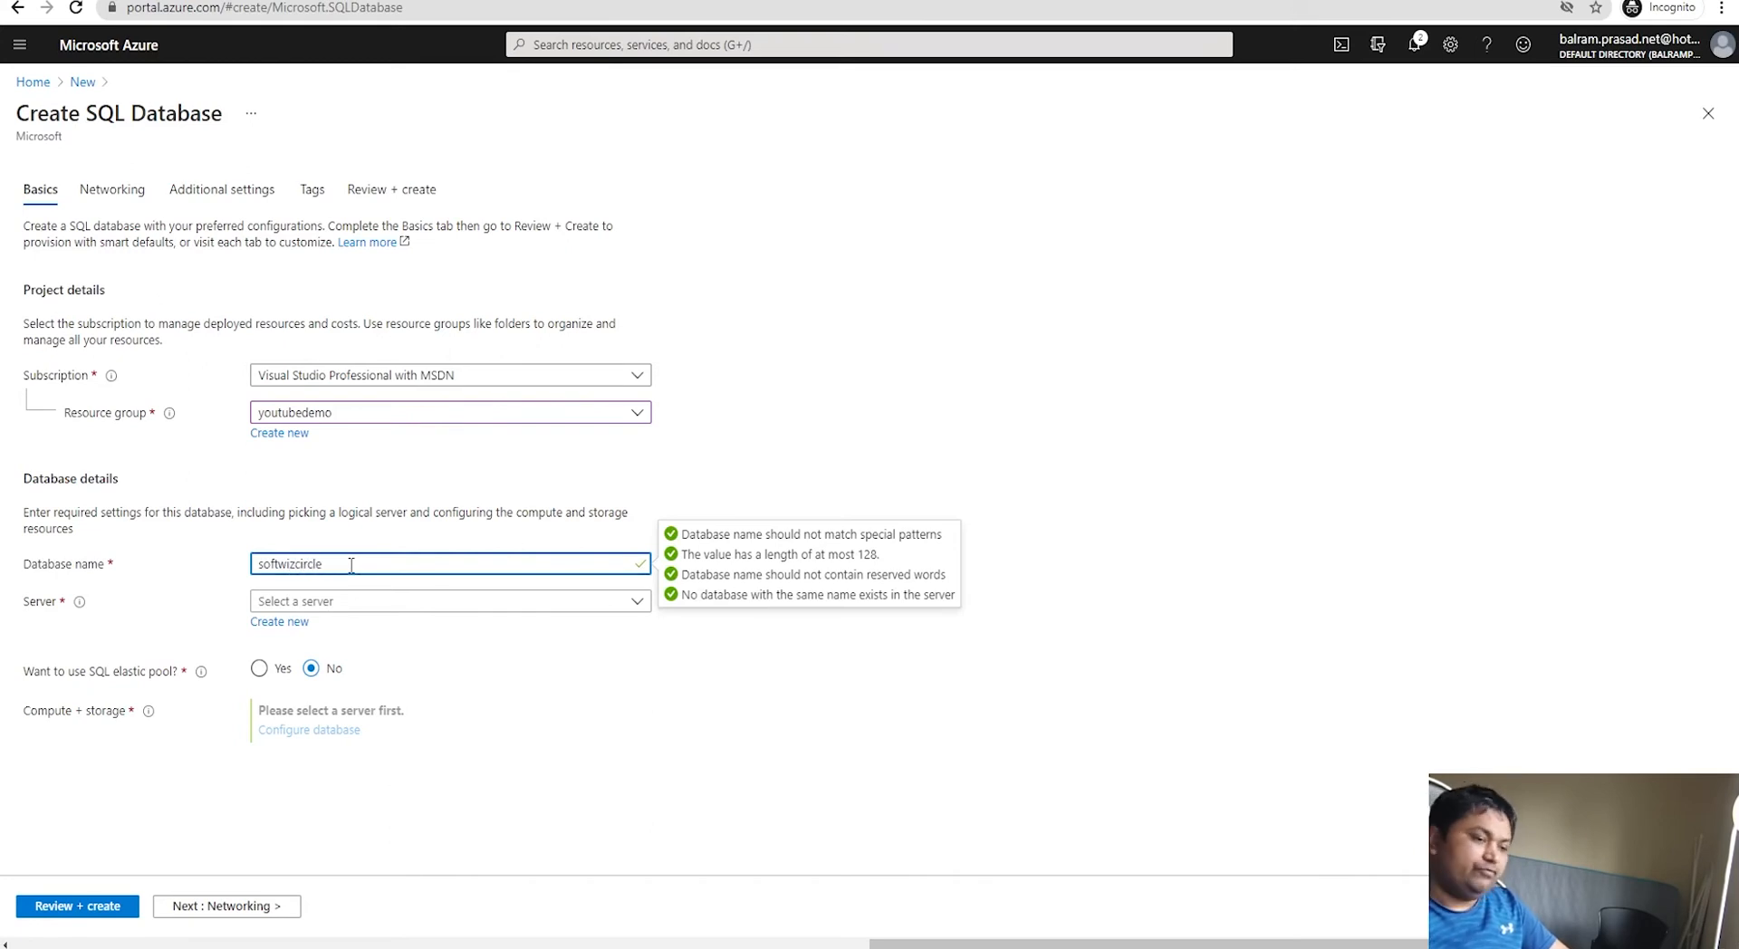
pyautogui.click(504, 713)
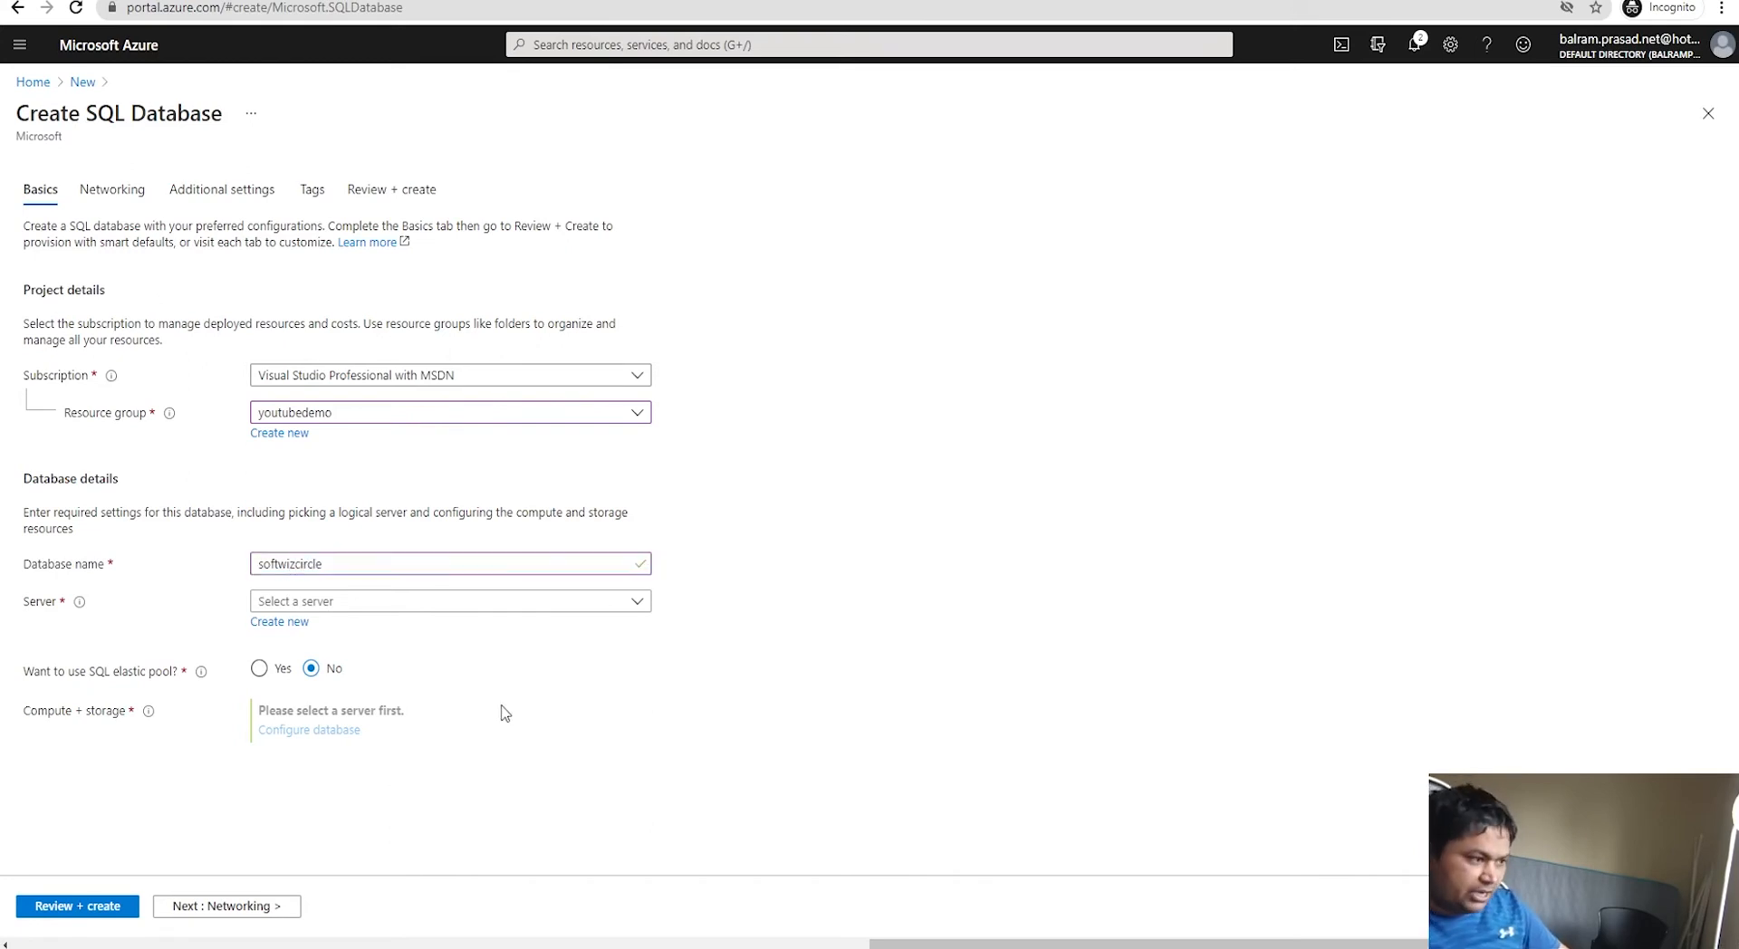
# Step: Find no existing server available and begin creating a new server
pyautogui.click(476, 605)
pyautogui.click(705, 795)
pyautogui.click(279, 623)
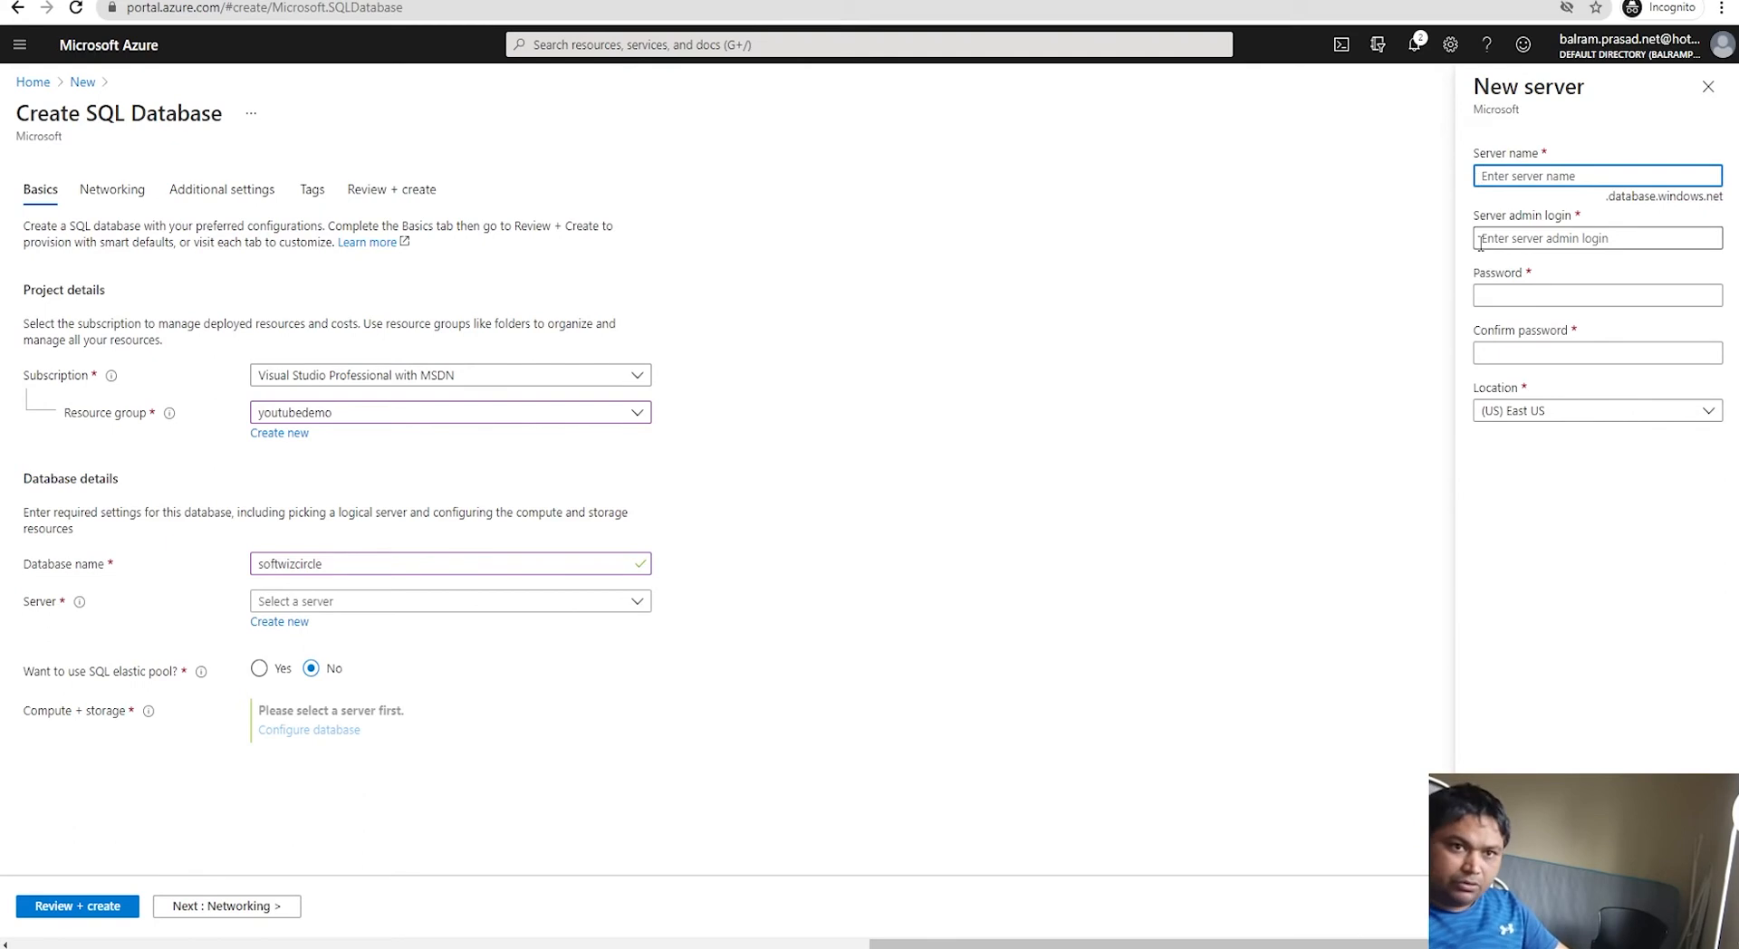
# Step: Name the server softwizcircleserver and enter an admin login based on that name
pyautogui.doubleClick(290, 563)
pyautogui.hotkey('ctrl', 'c')
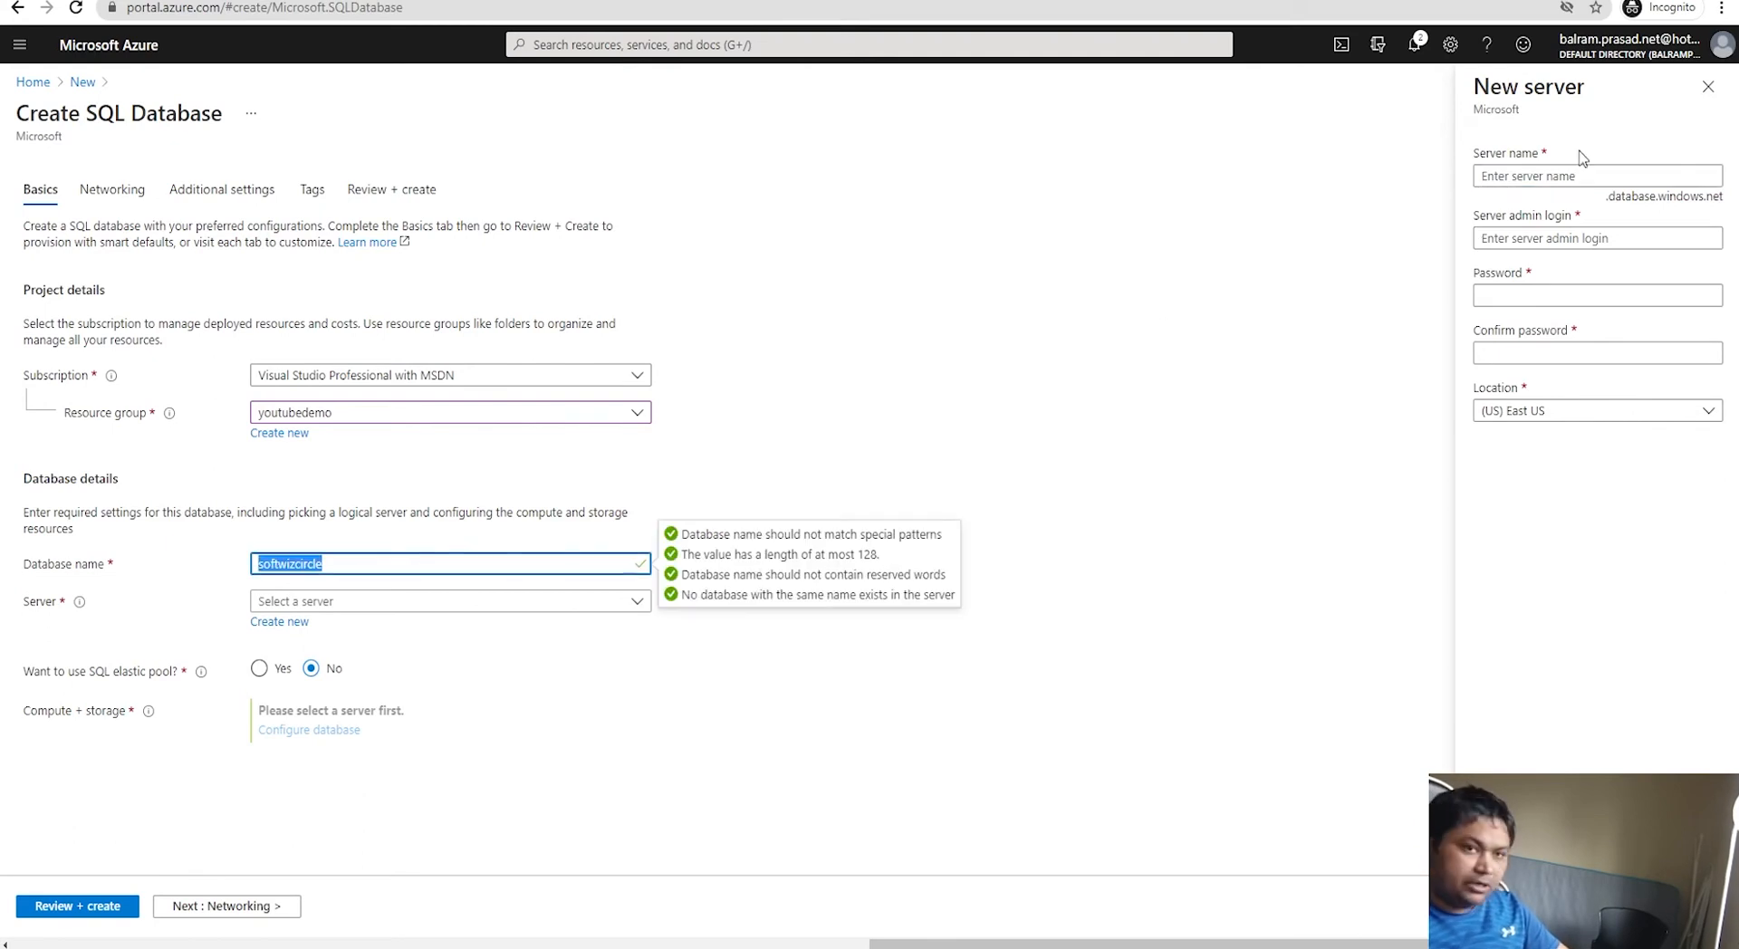
pyautogui.click(1560, 172)
pyautogui.hotkey('ctrl', 'v')
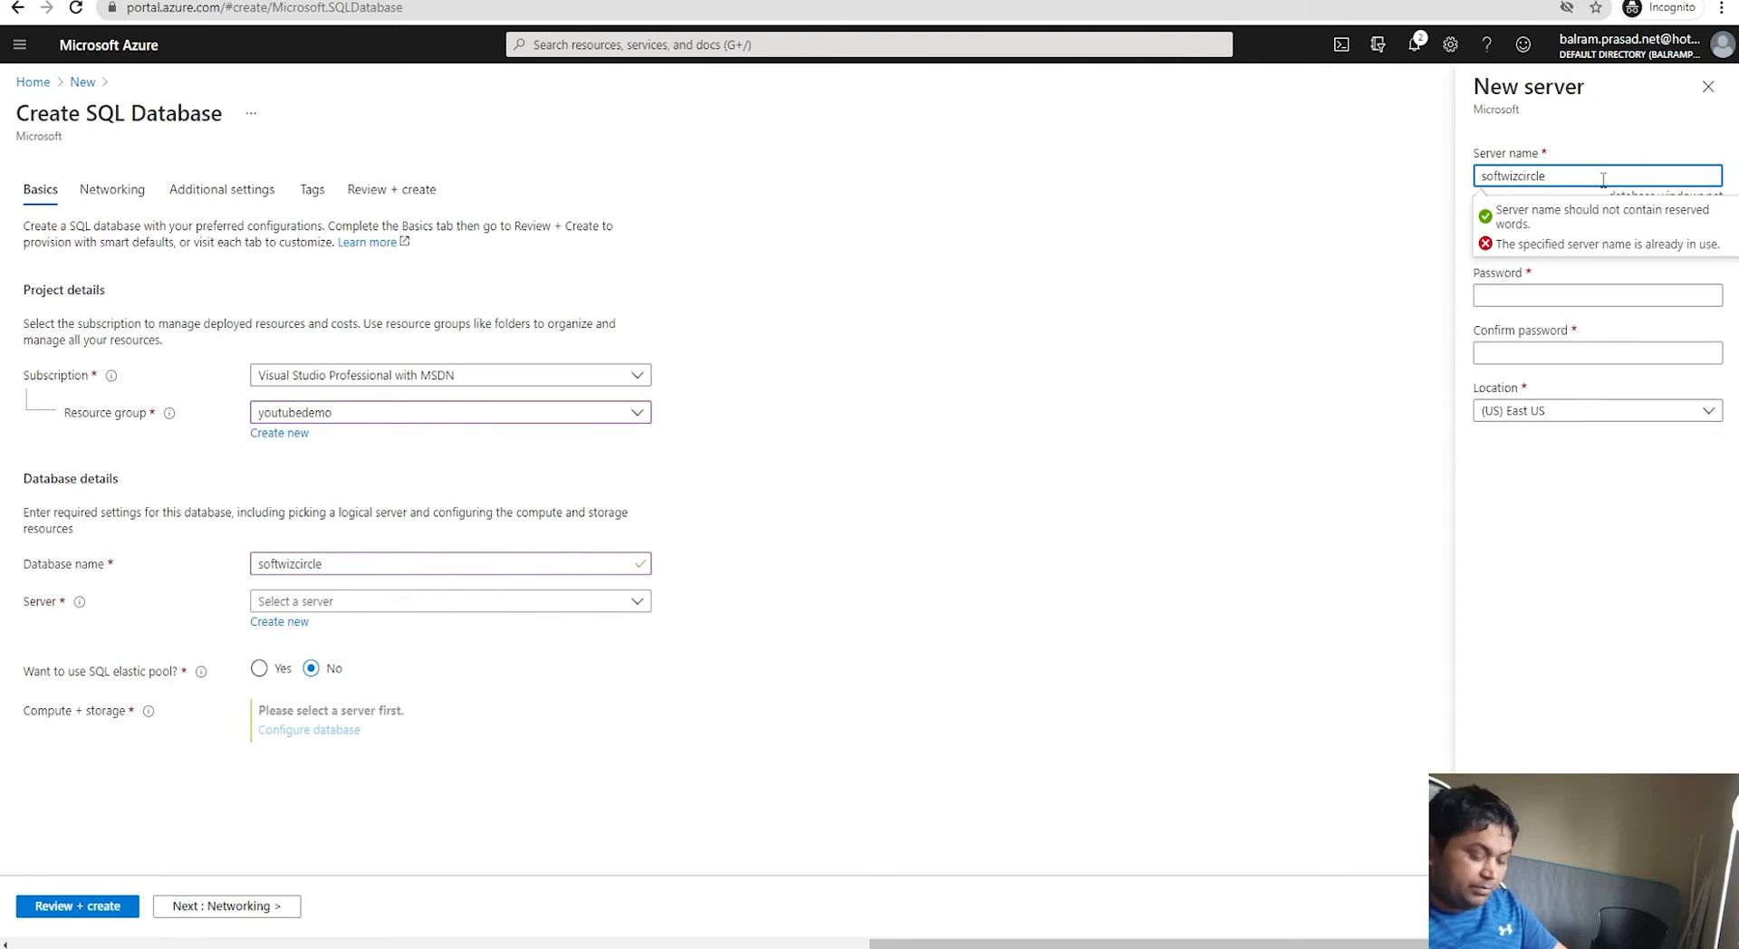
pyautogui.write('erver')
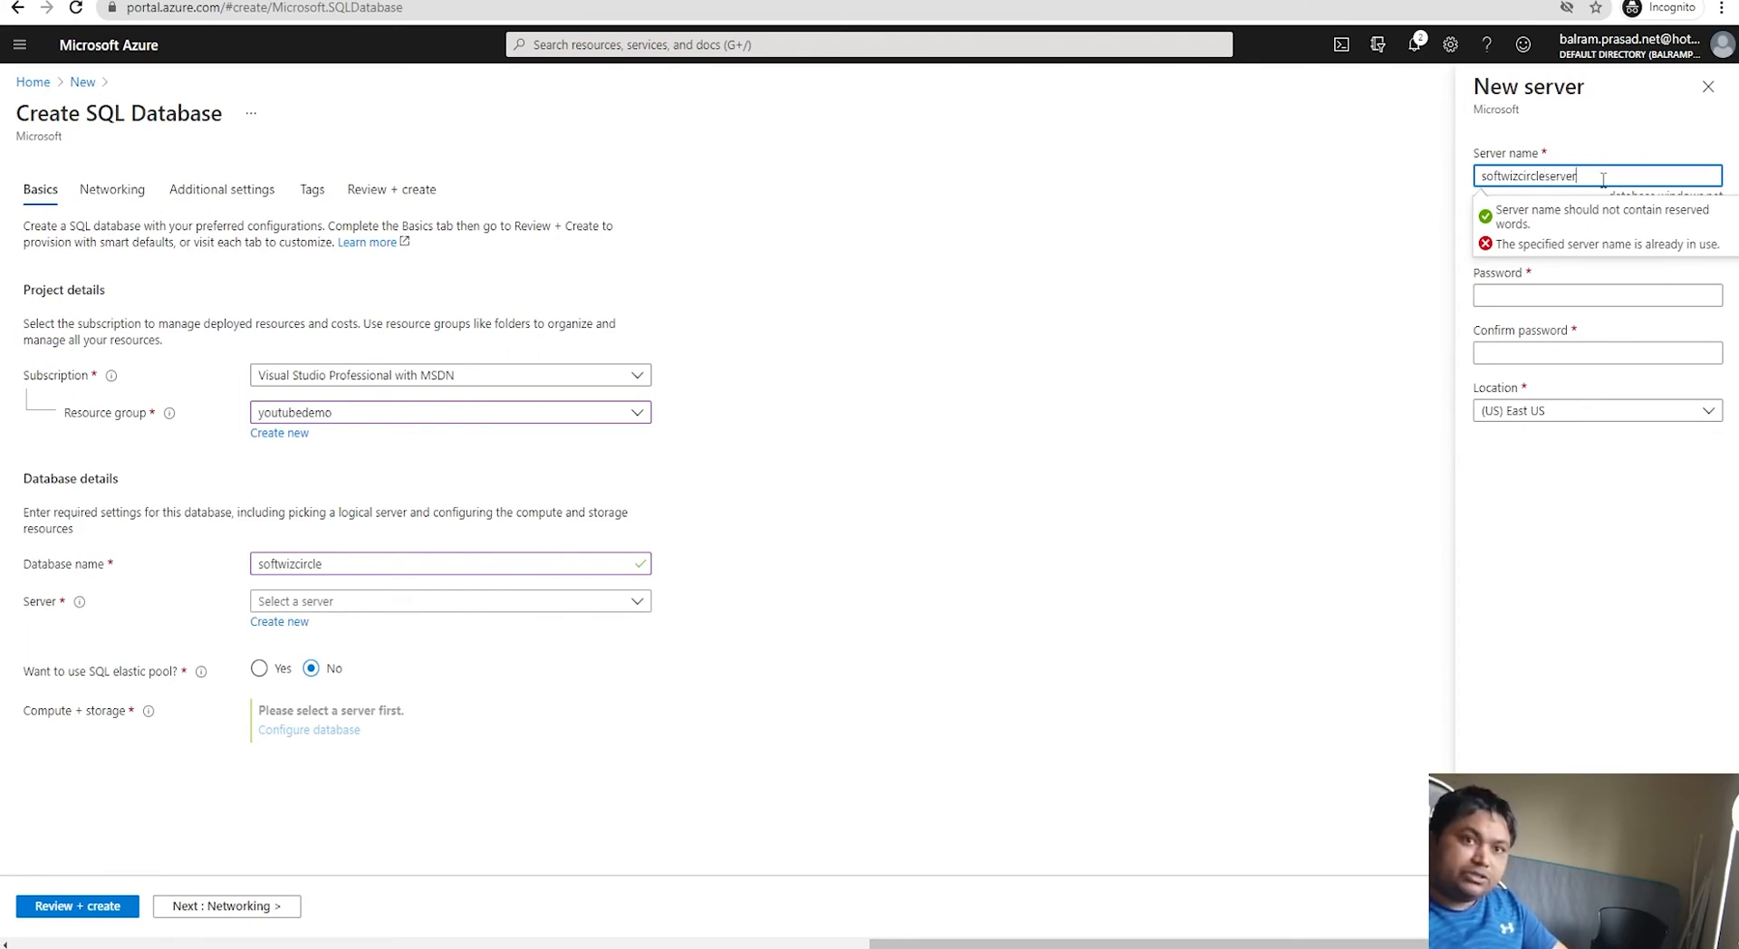
pyautogui.press('Tab')
pyautogui.moveTo(1638, 174); pyautogui.dragTo(1343, 184)
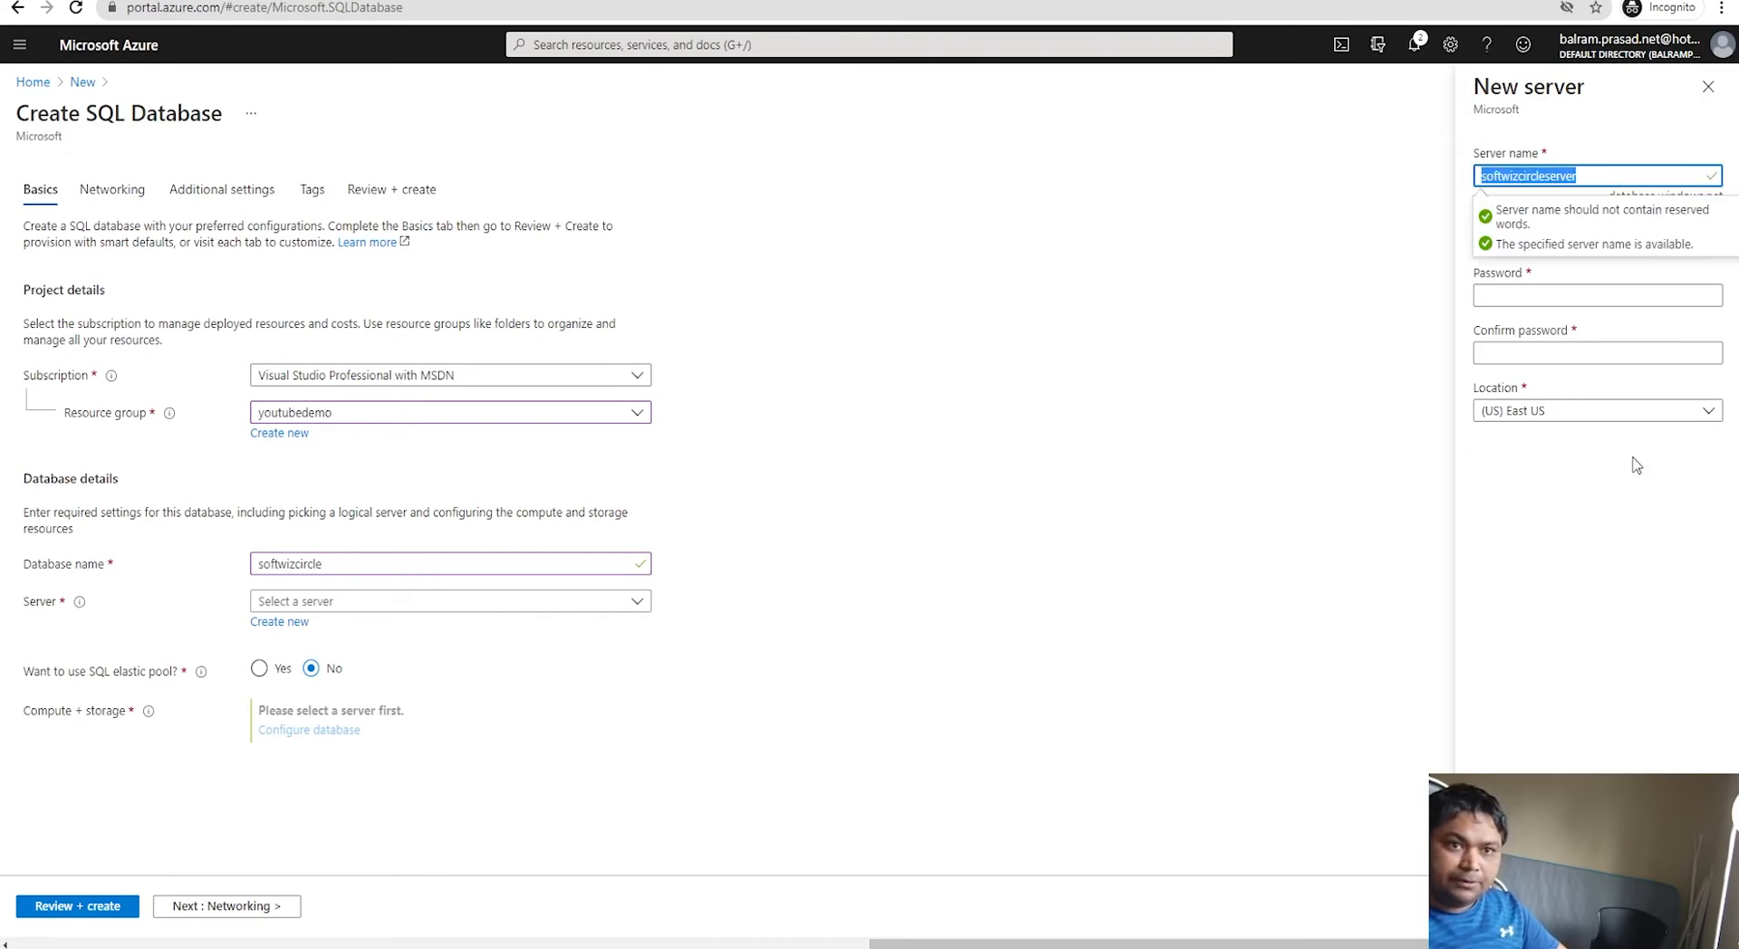
pyautogui.click(1554, 237)
pyautogui.hotkey('ctrl', 'v')
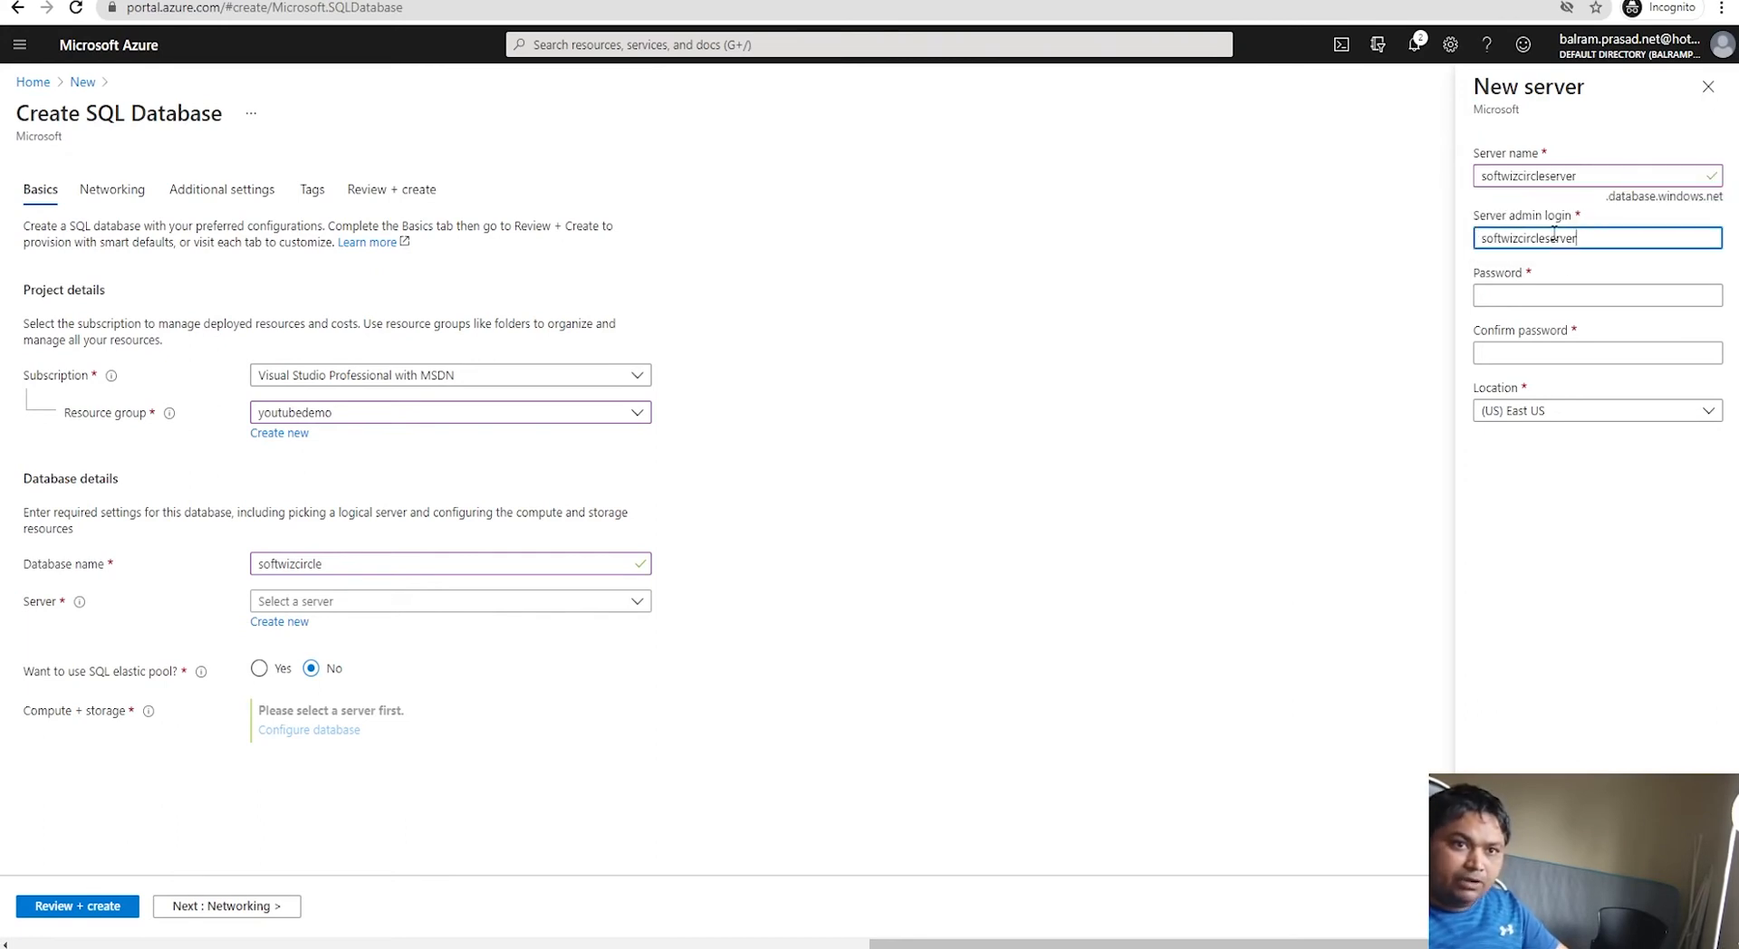
pyautogui.write('admin')
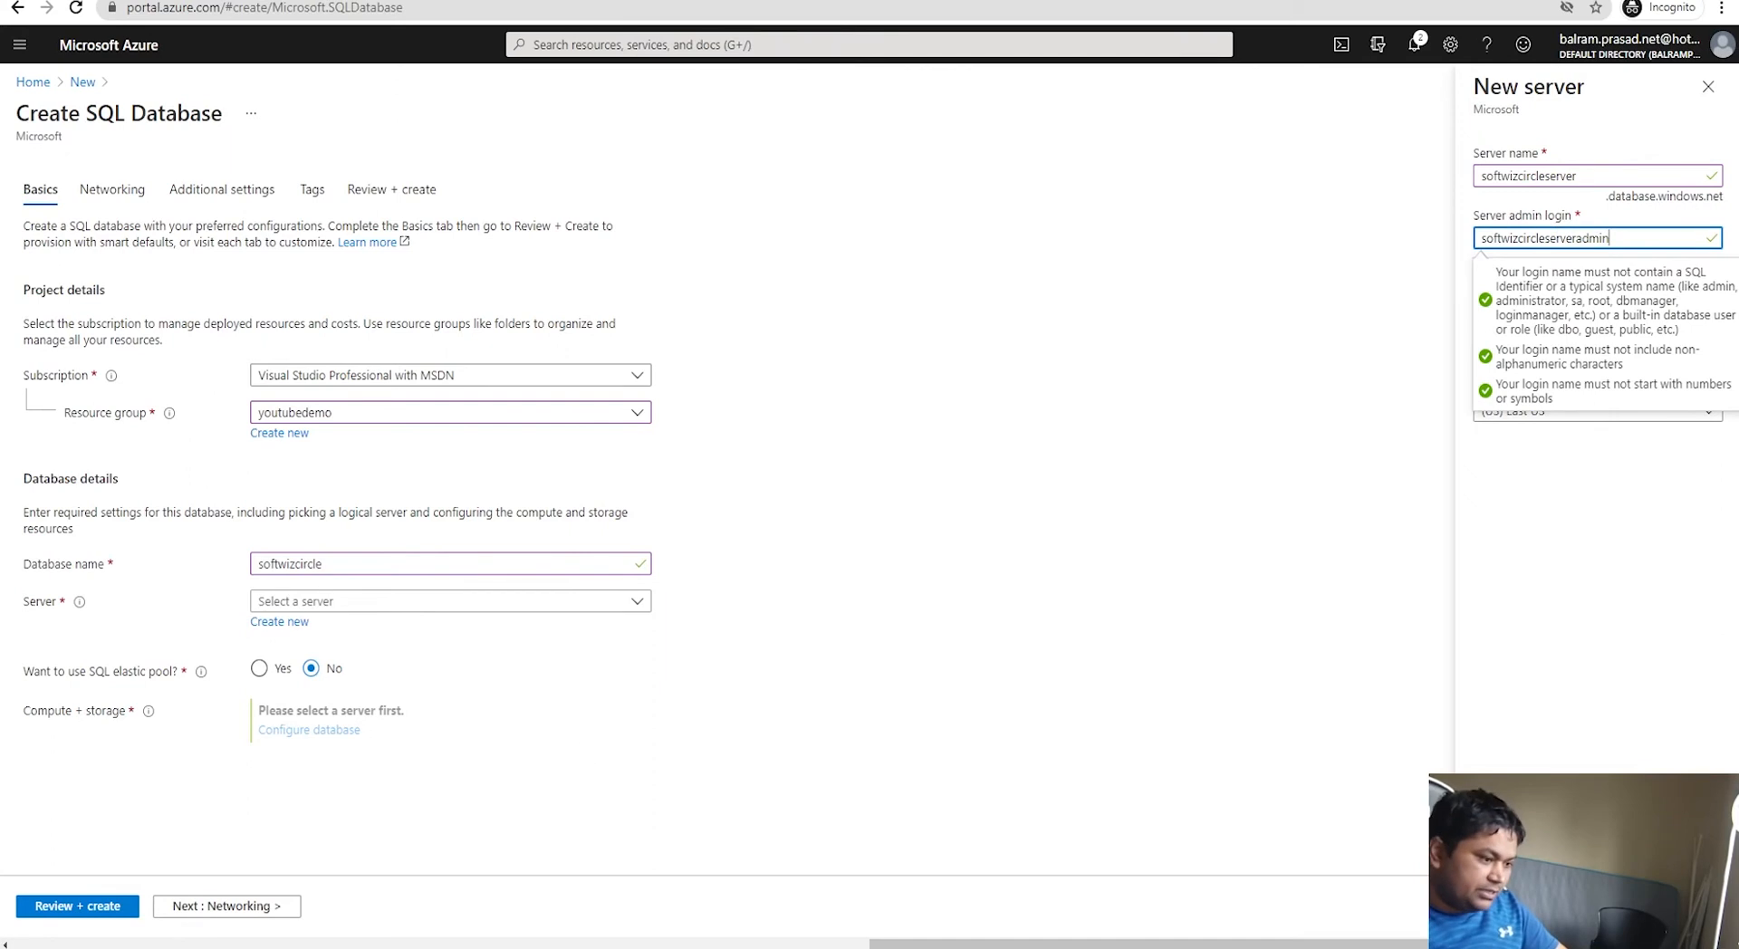
# Step: Record the server name and admin login in the Notepad notes
pyautogui.click(444, 945)
pyautogui.hotkey('ctrl', 'v')
pyautogui.click(1576, 175)
pyautogui.doubleClick(1577, 175)
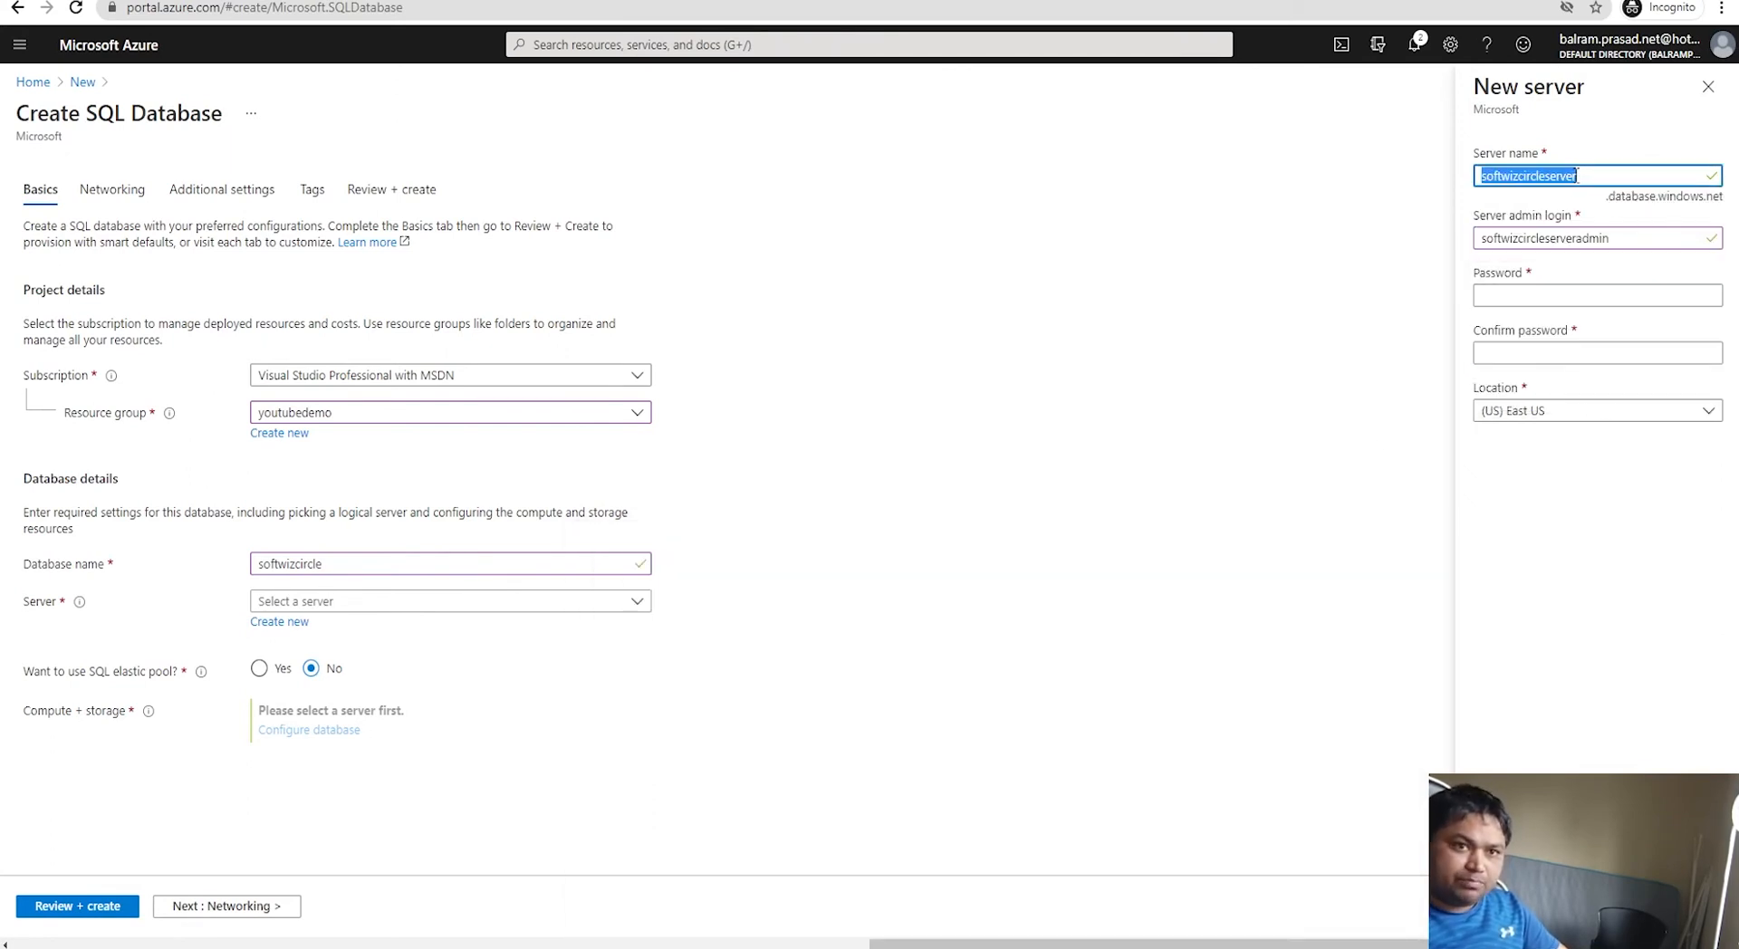
pyautogui.hotkey('alt', 'Tab')
pyautogui.click(681, 650)
pyautogui.hotkey('ctrl', 'v')
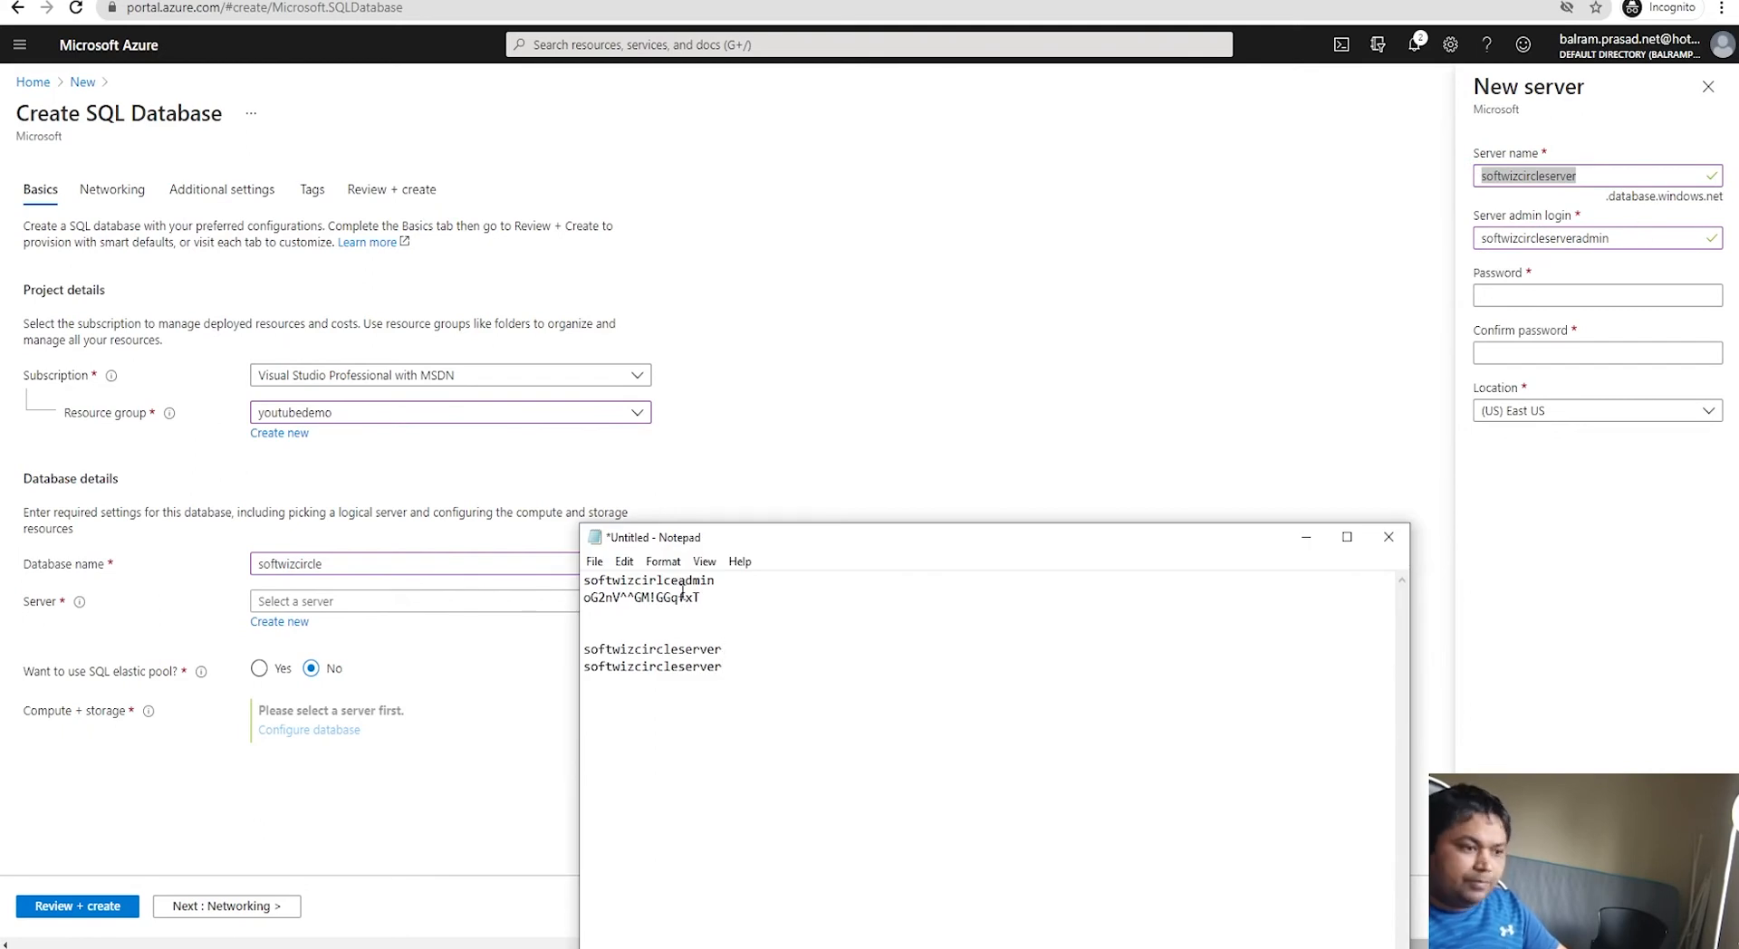
pyautogui.click(751, 667)
pyautogui.write('admin')
pyautogui.press('Return')
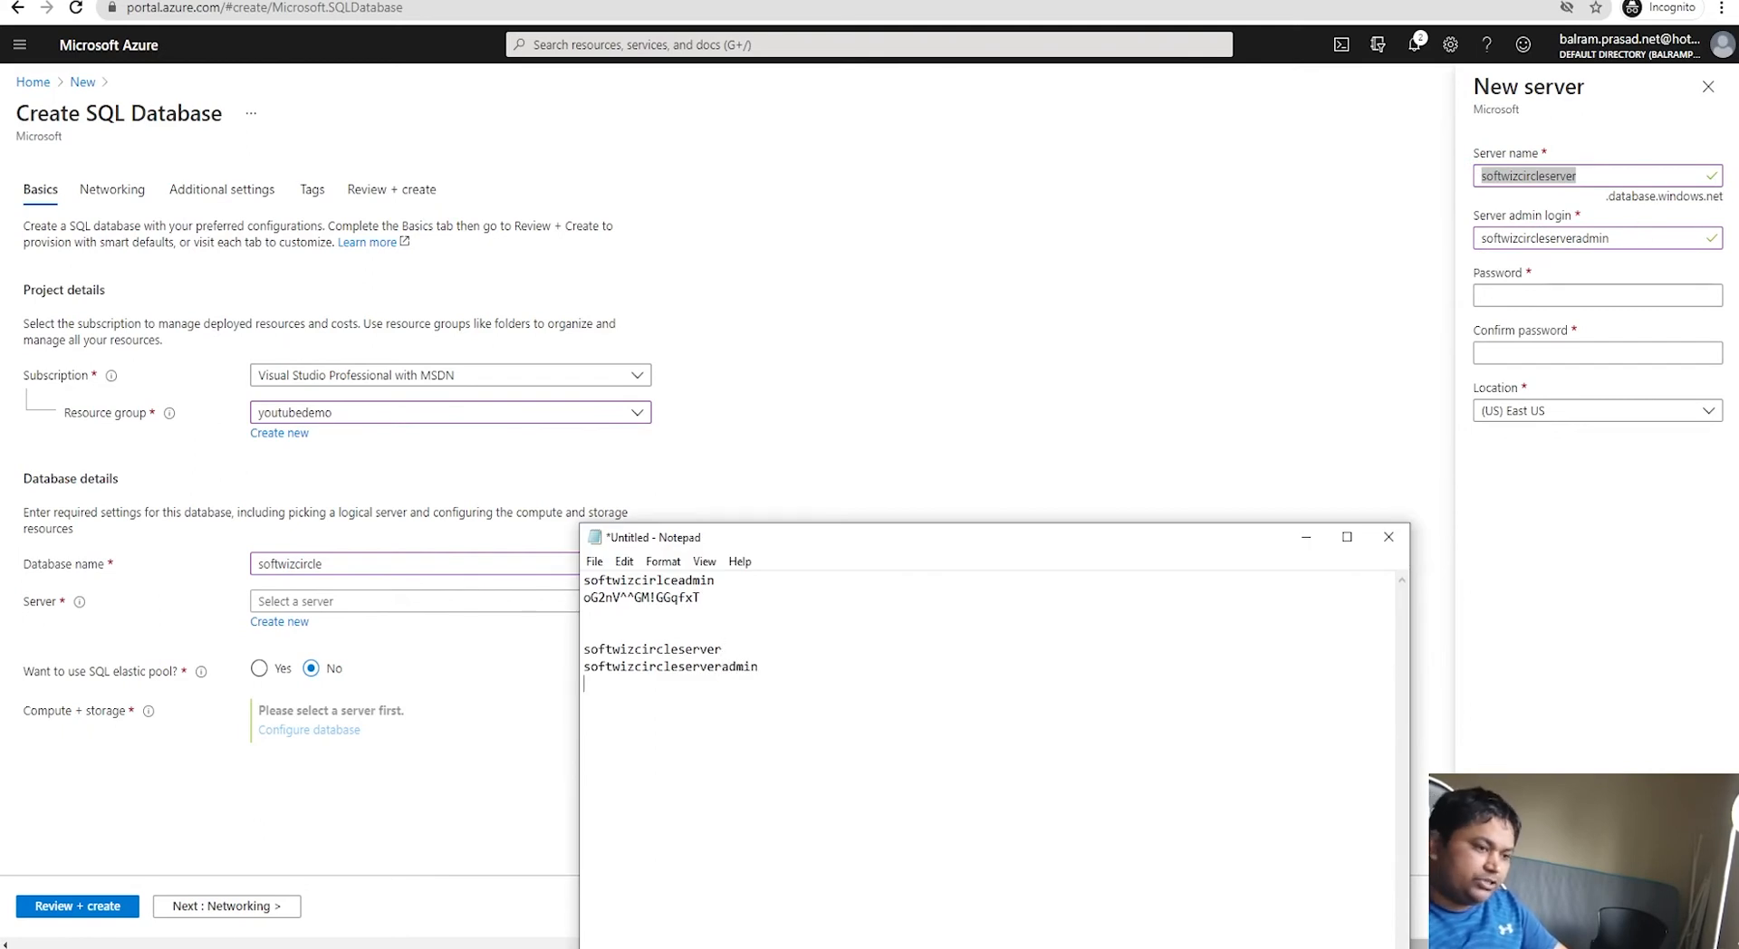
# Step: Generate and copy a new random password in LastPass
pyautogui.click(797, 1)
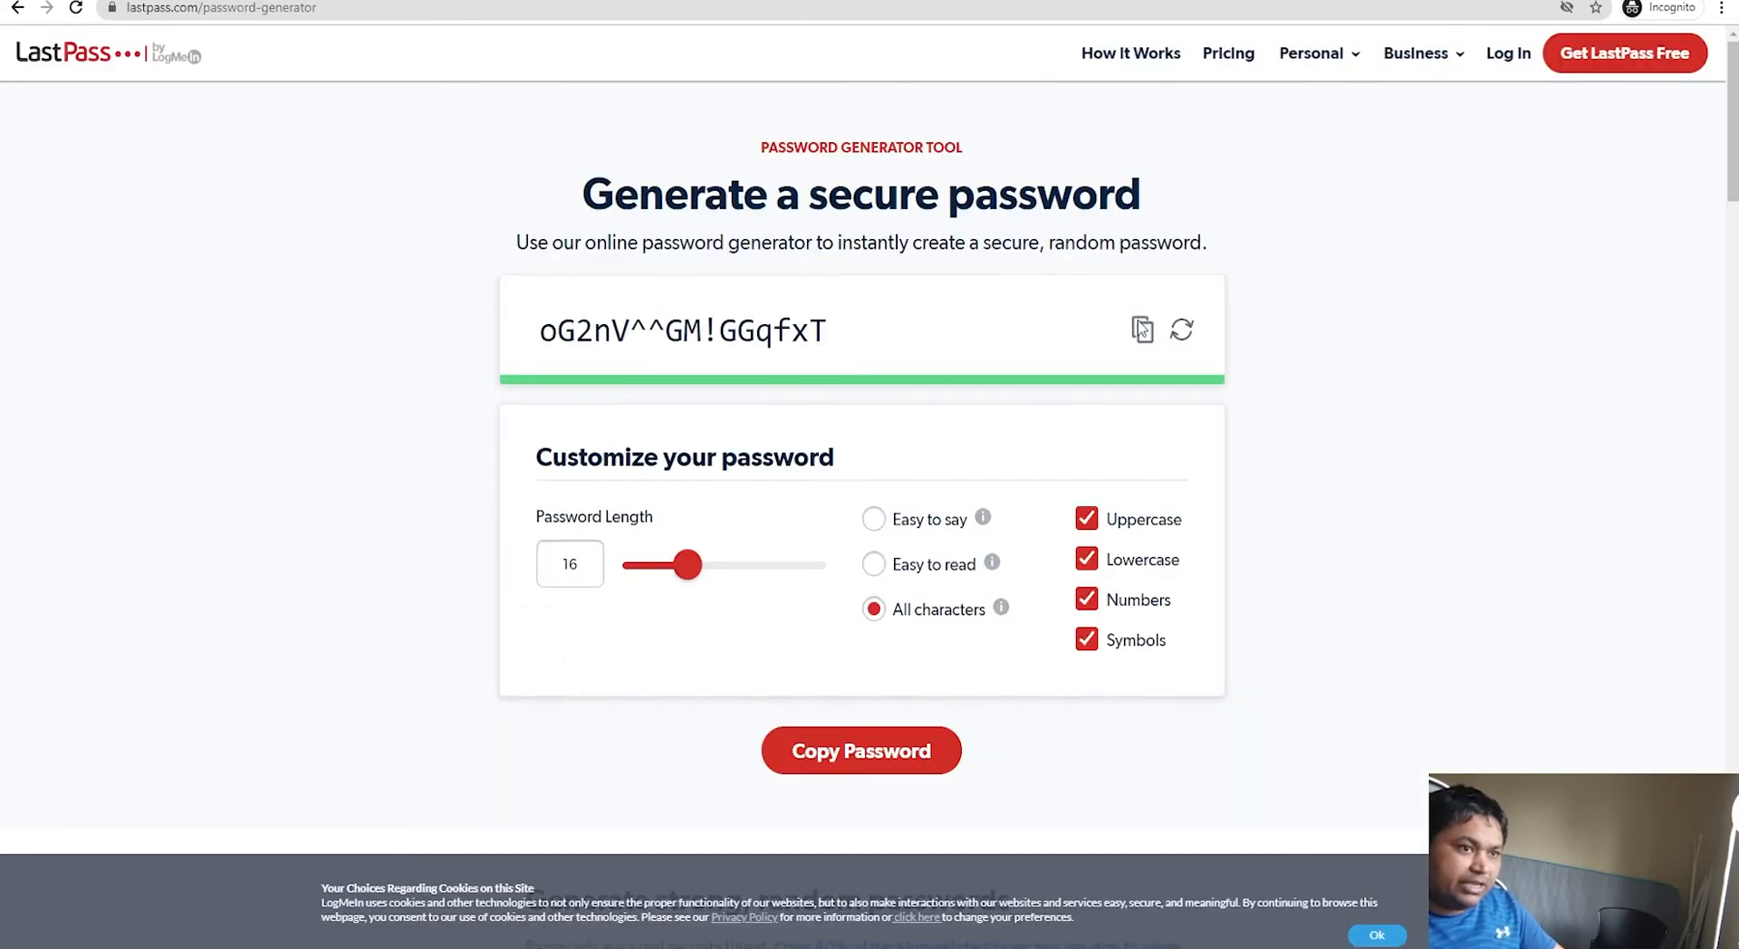
pyautogui.click(1182, 335)
pyautogui.click(1139, 329)
pyautogui.hotkey('alt', 'Tab')
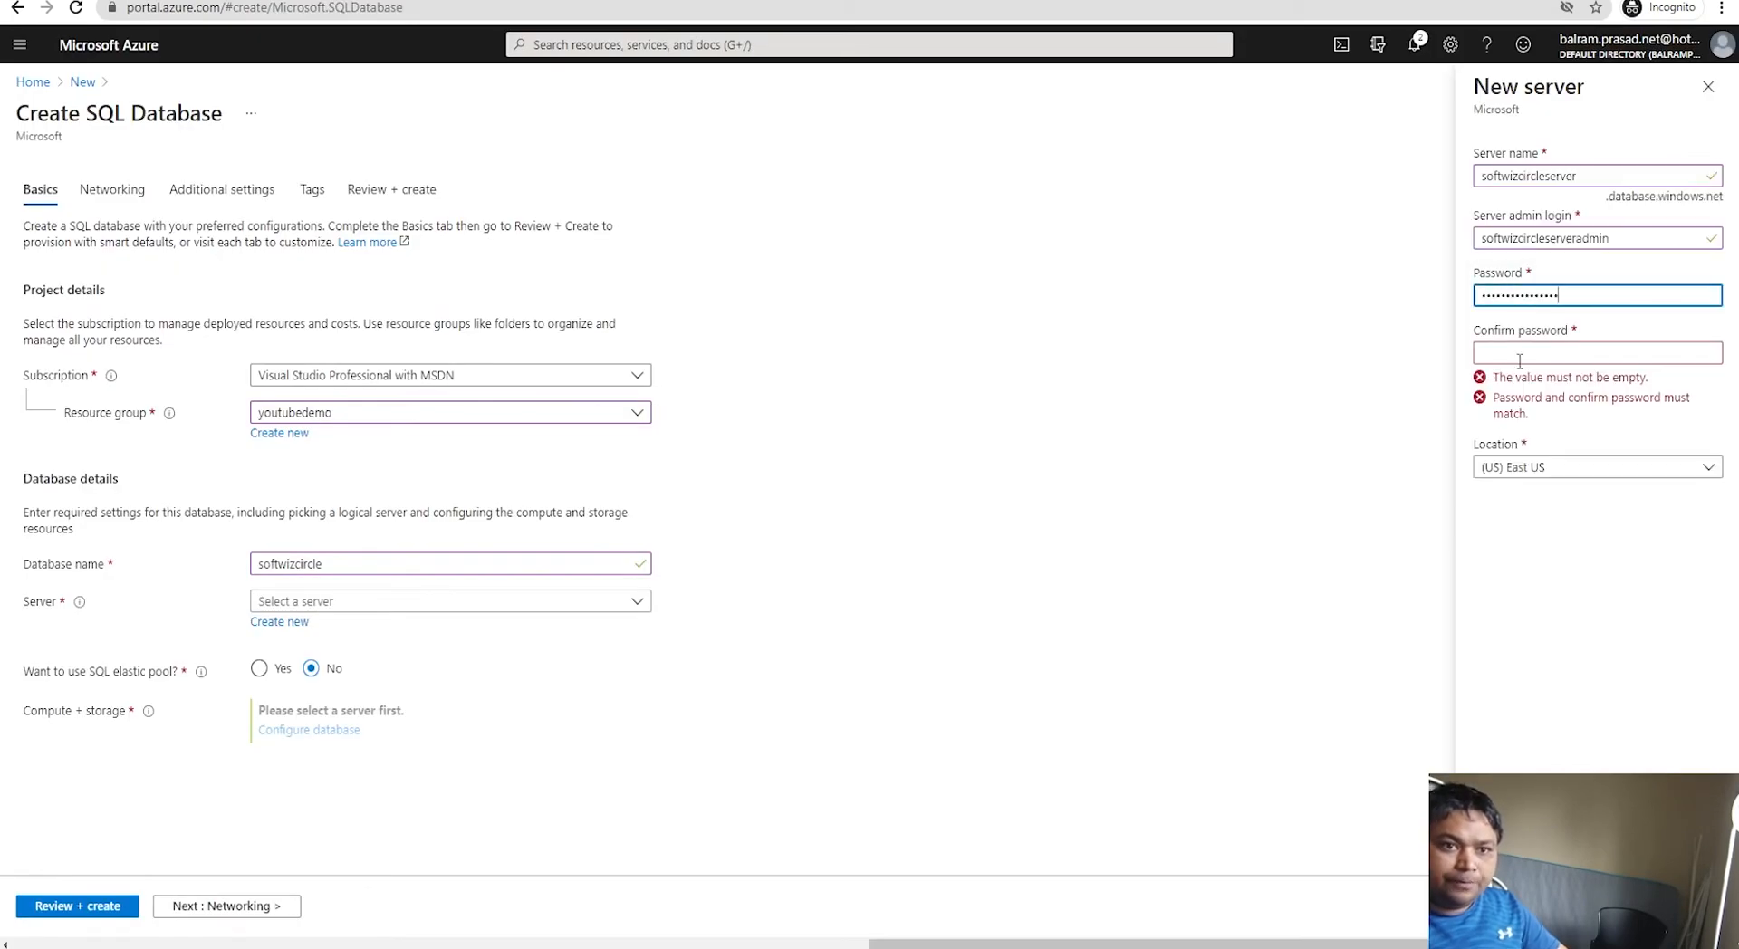
# Step: Confirm the server password, save it in the notes, and keep (US) East US as location
pyautogui.click(1521, 353)
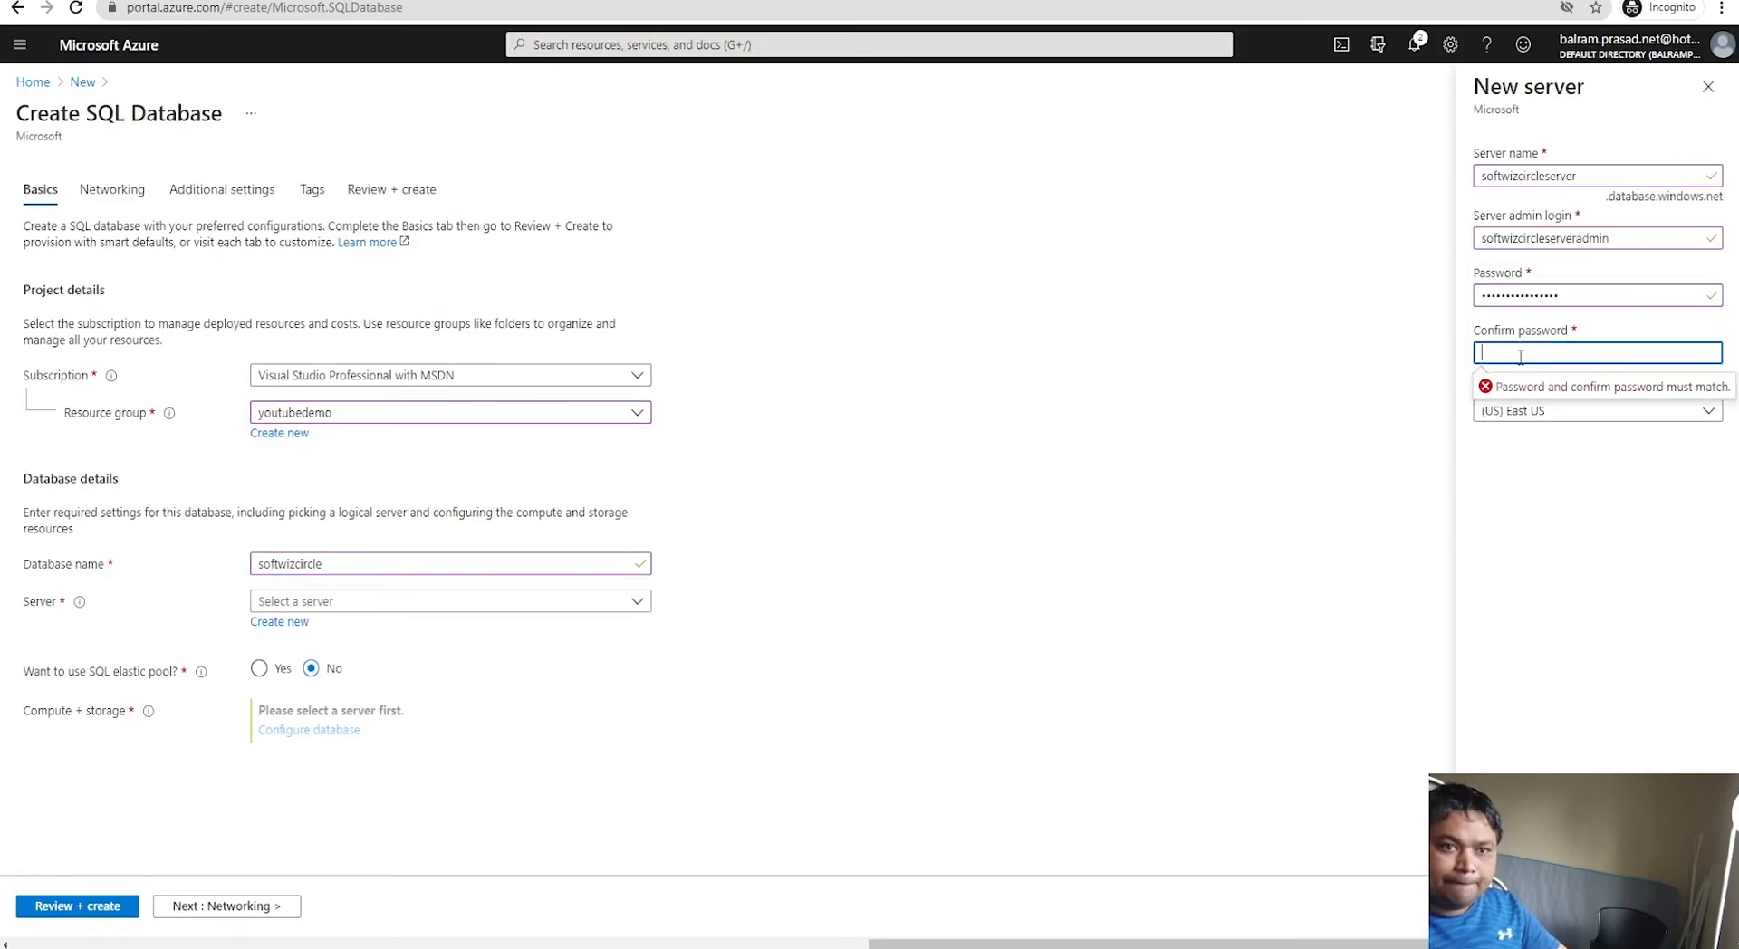
pyautogui.hotkey('ctrl', 'v')
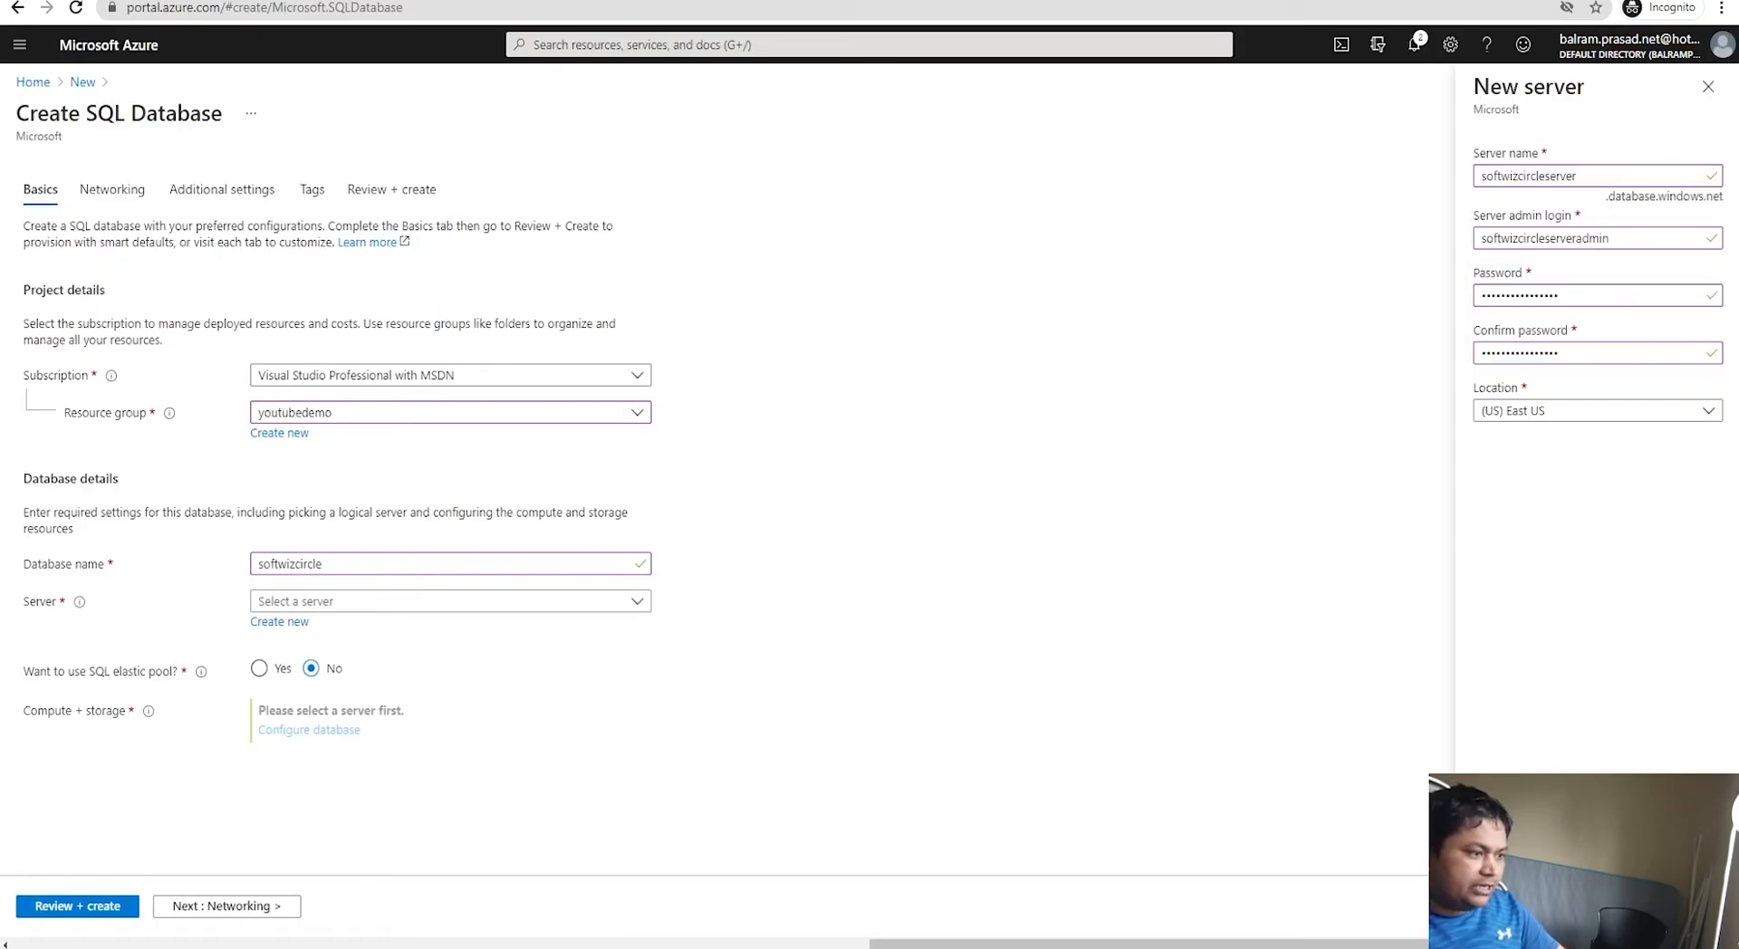
pyautogui.hotkey('alt', 'Tab')
pyautogui.hotkey('ctrl', 'v')
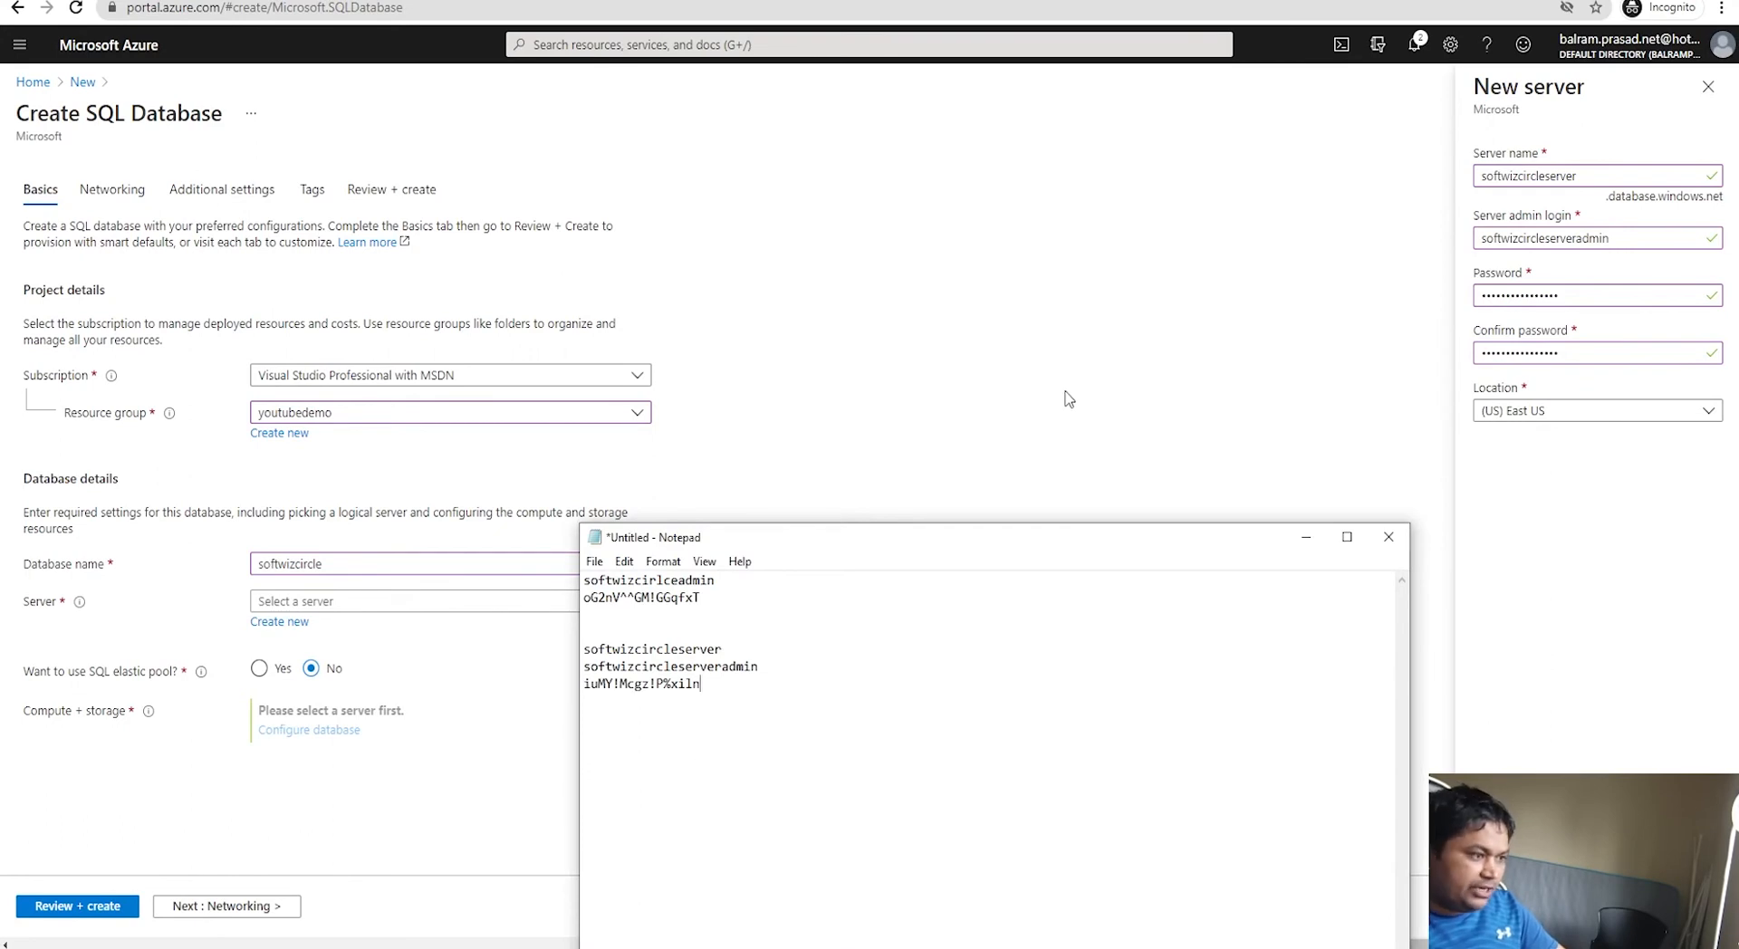
pyautogui.hotkey('alt', 'Tab')
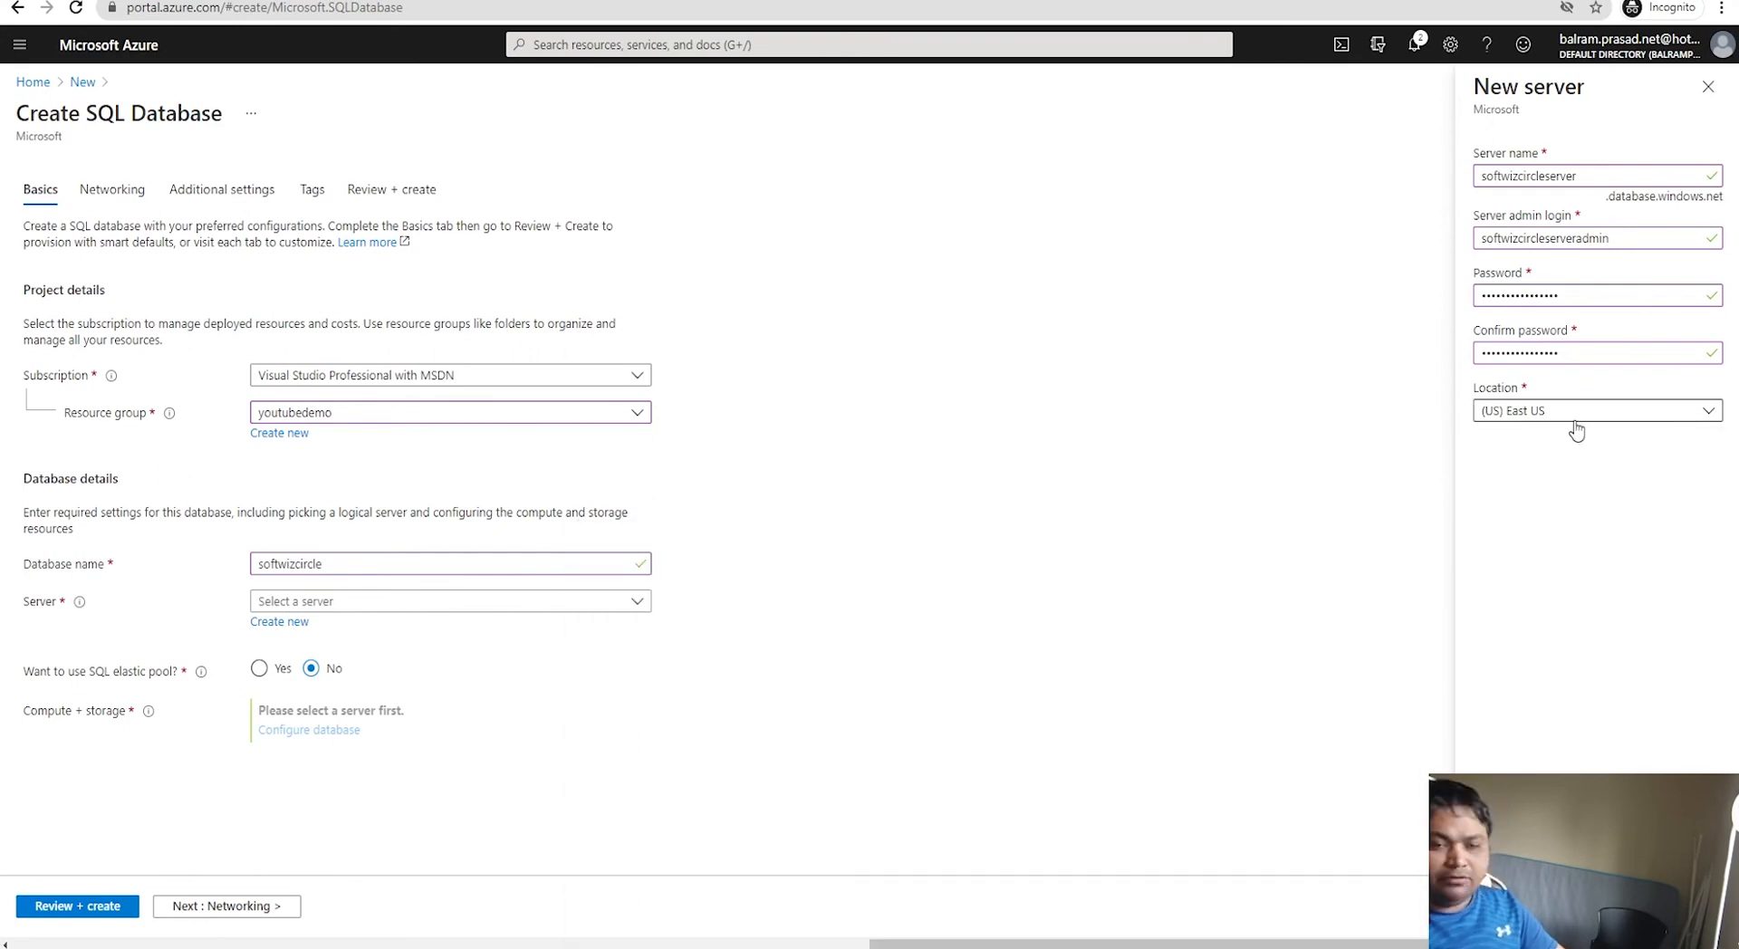
pyautogui.click(1527, 419)
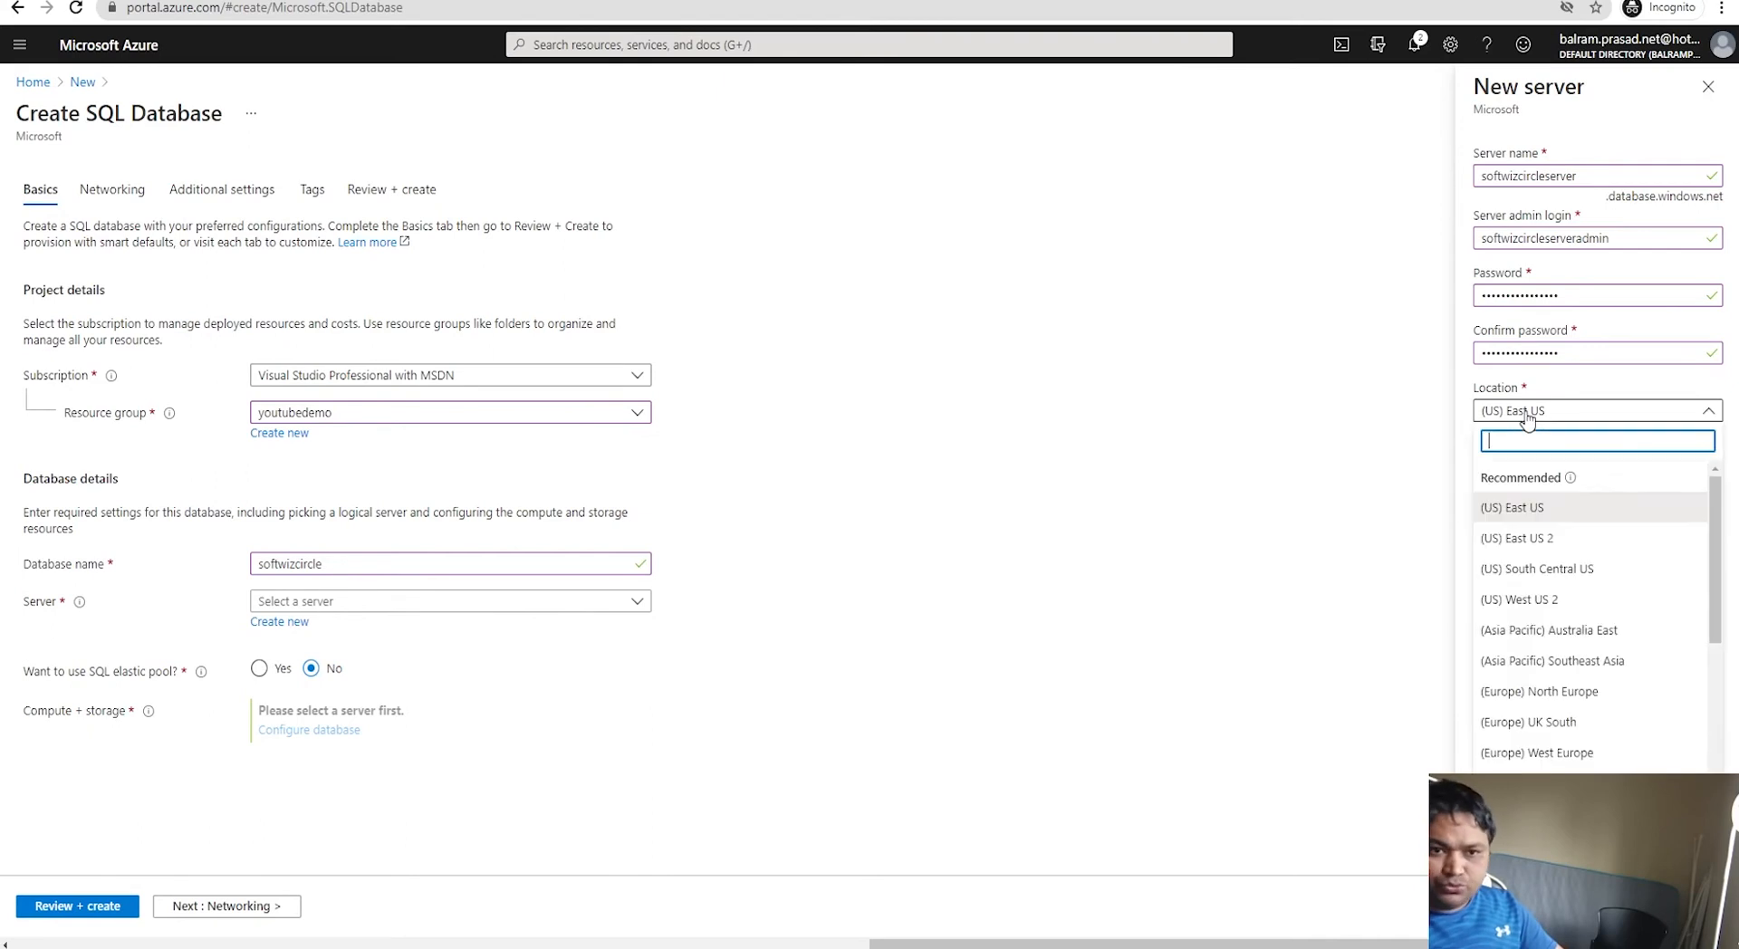
pyautogui.click(1526, 419)
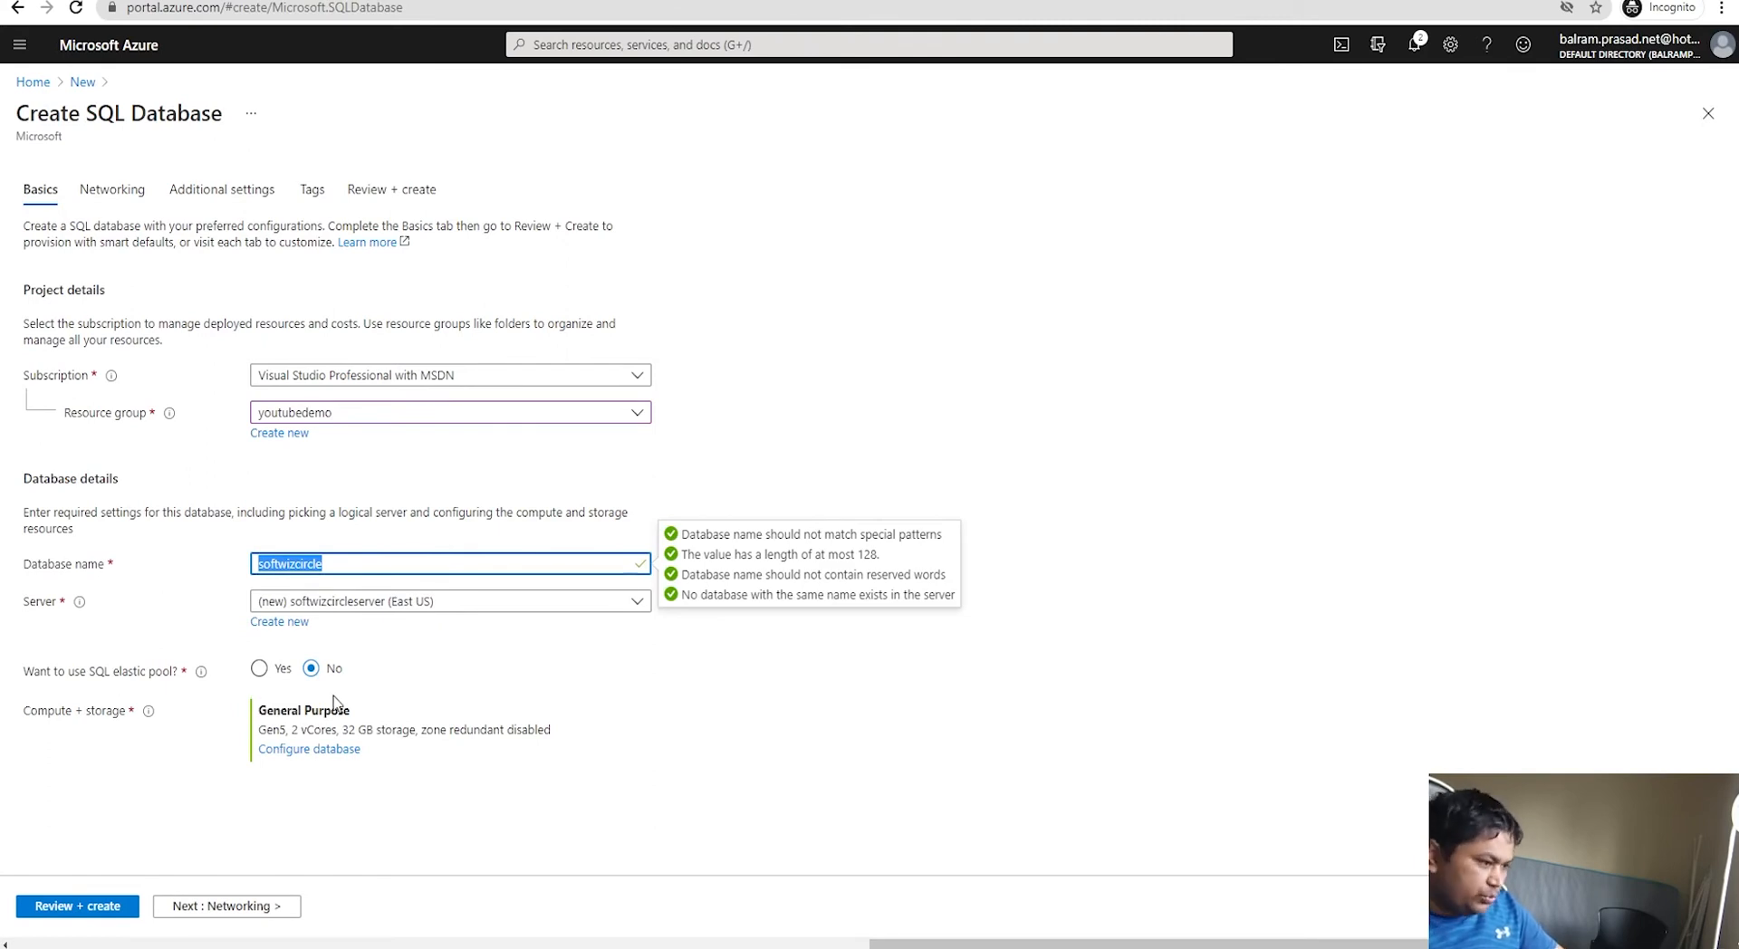
# Step: Open compute and storage settings and set data max size to 1 GB
pyautogui.click(316, 749)
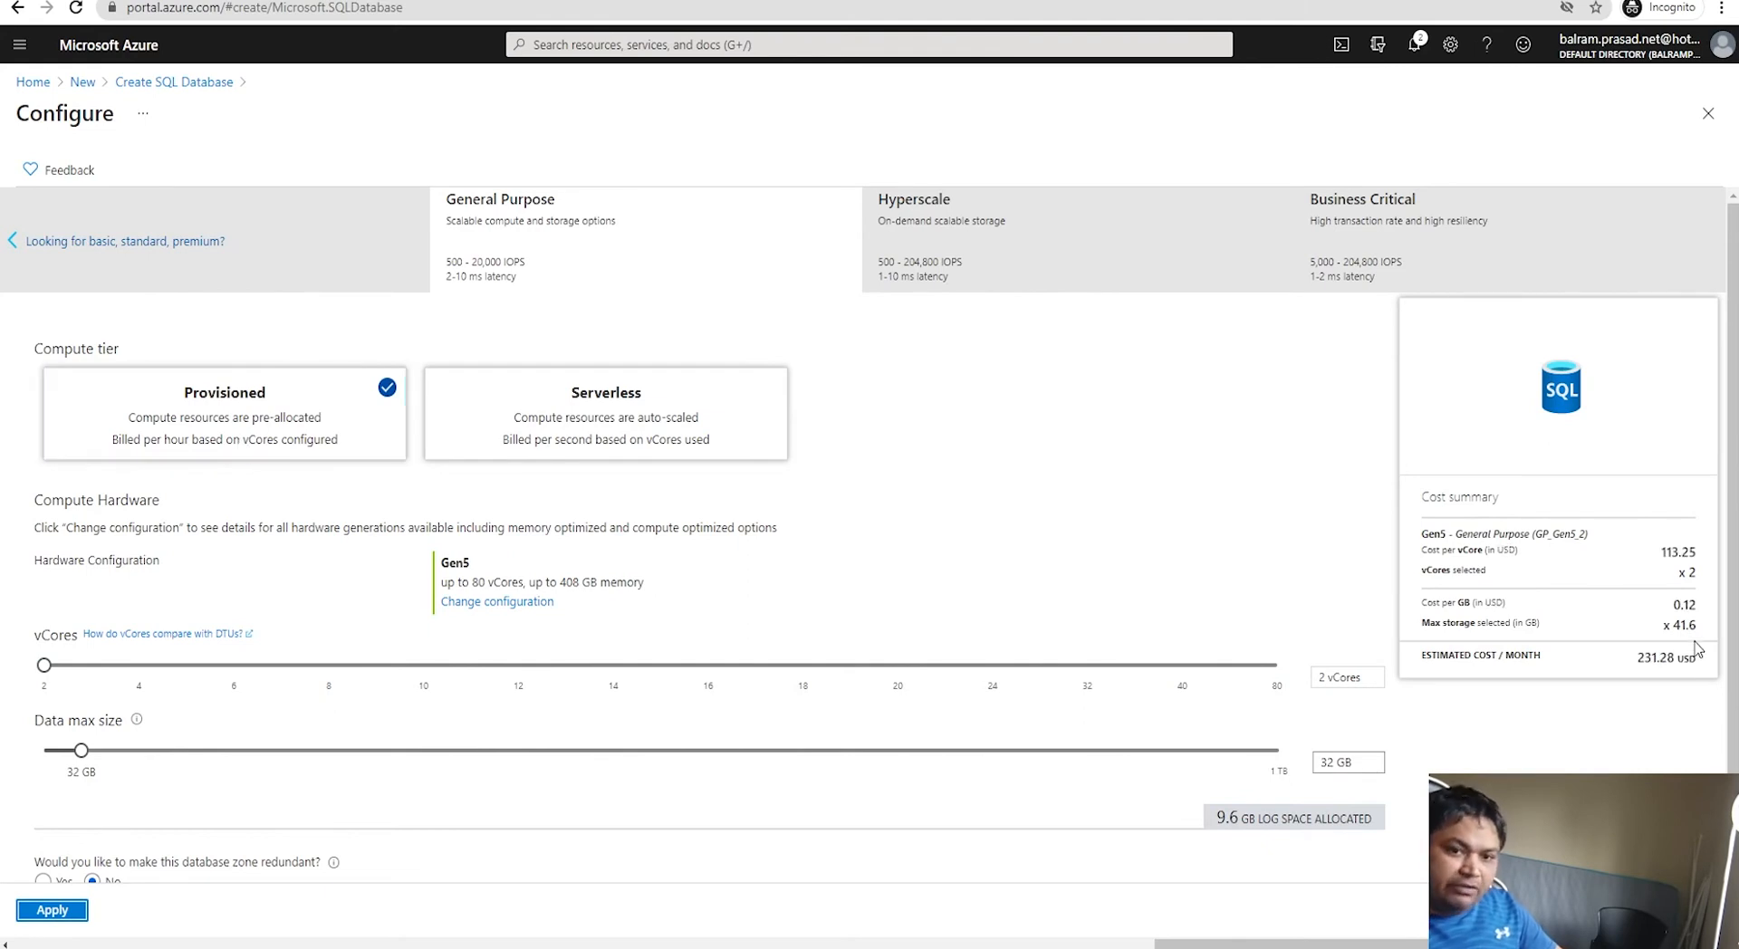
pyautogui.click(1338, 761)
pyautogui.write('1')
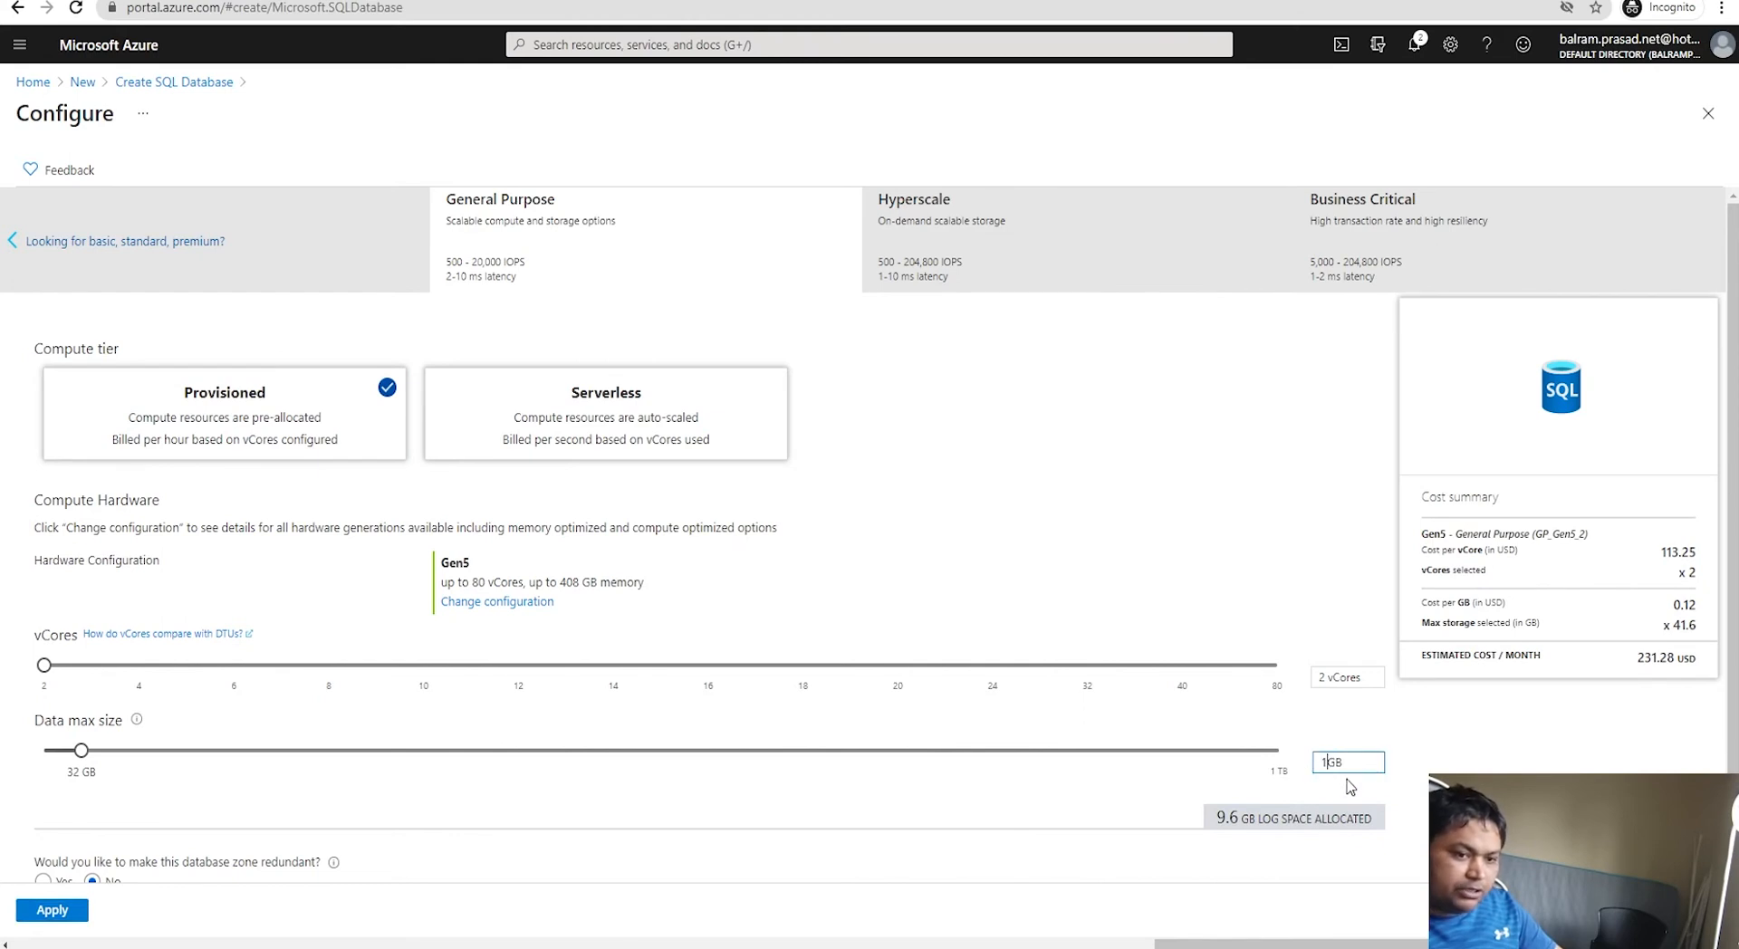
pyautogui.press('Tab')
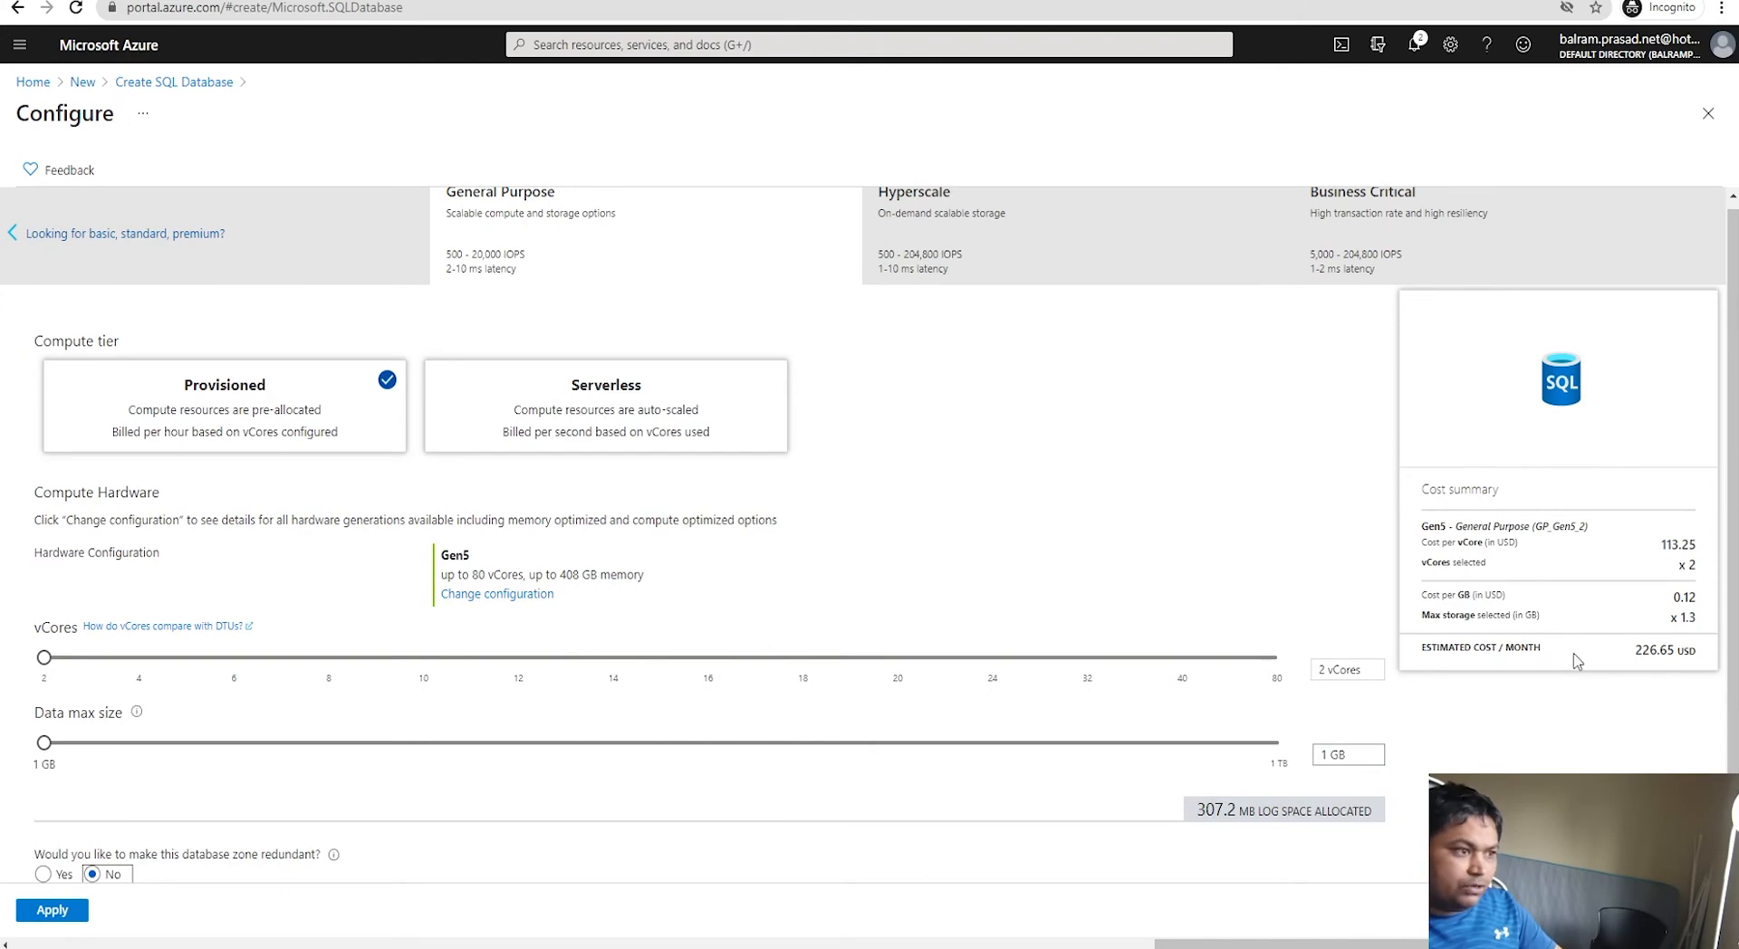
# Step: Switch compute to Serverless and review the Hyperscale and Business Critical tiers
pyautogui.click(646, 426)
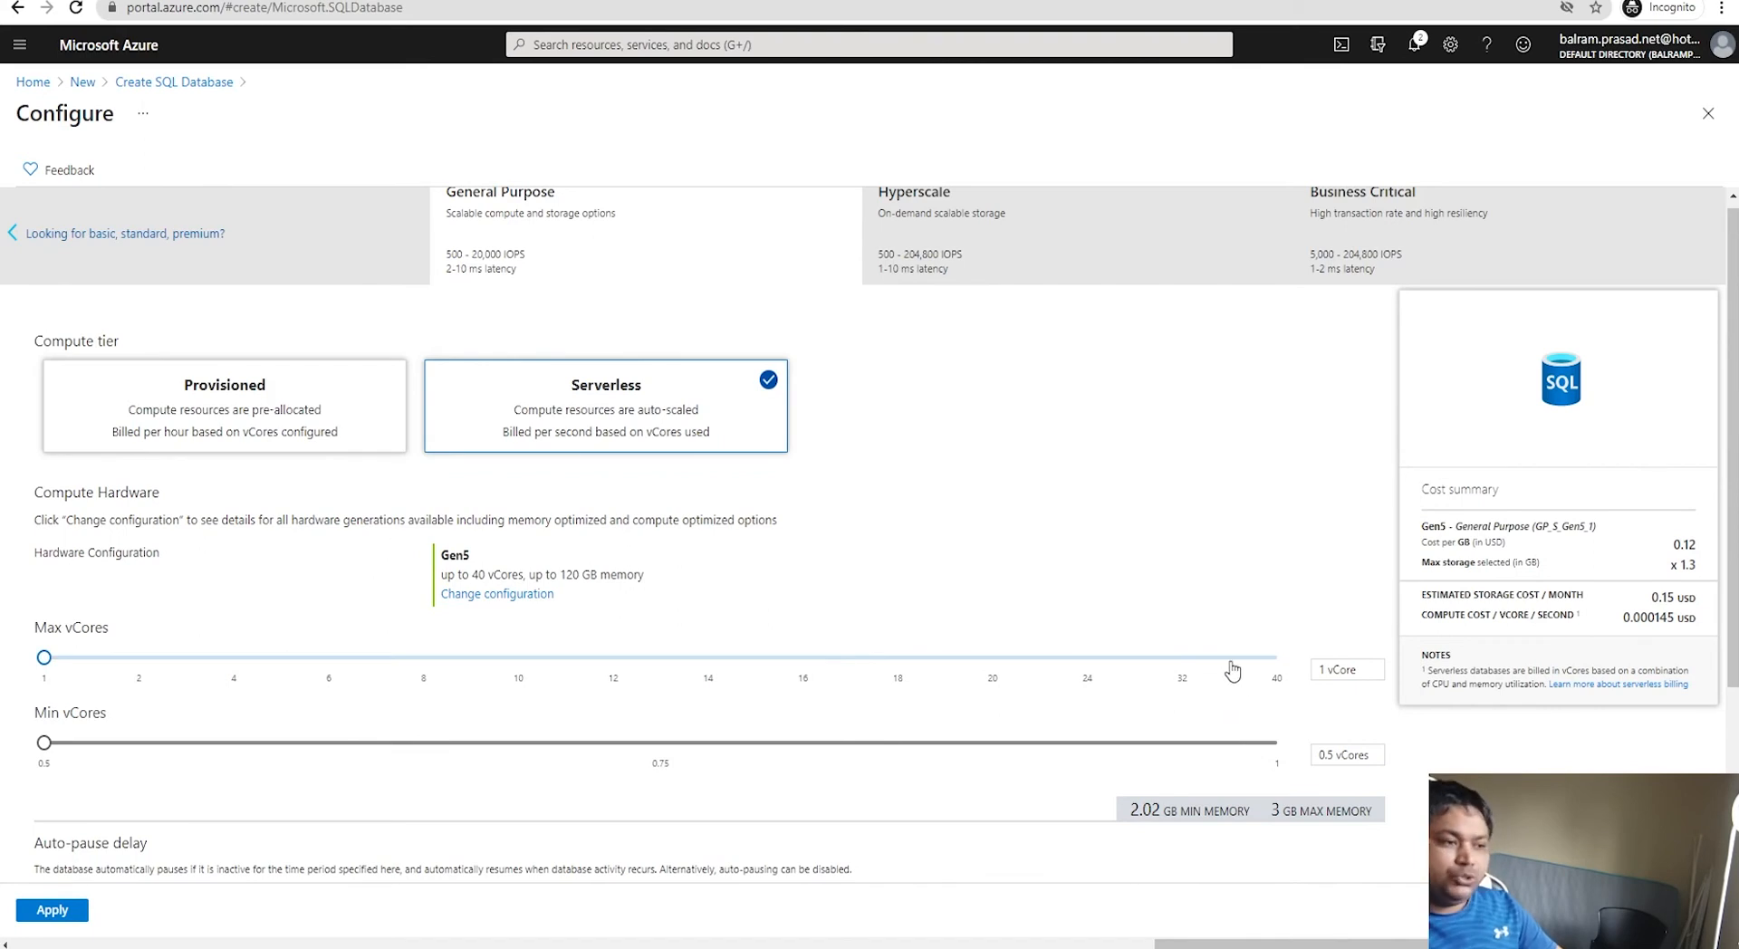
pyautogui.click(965, 253)
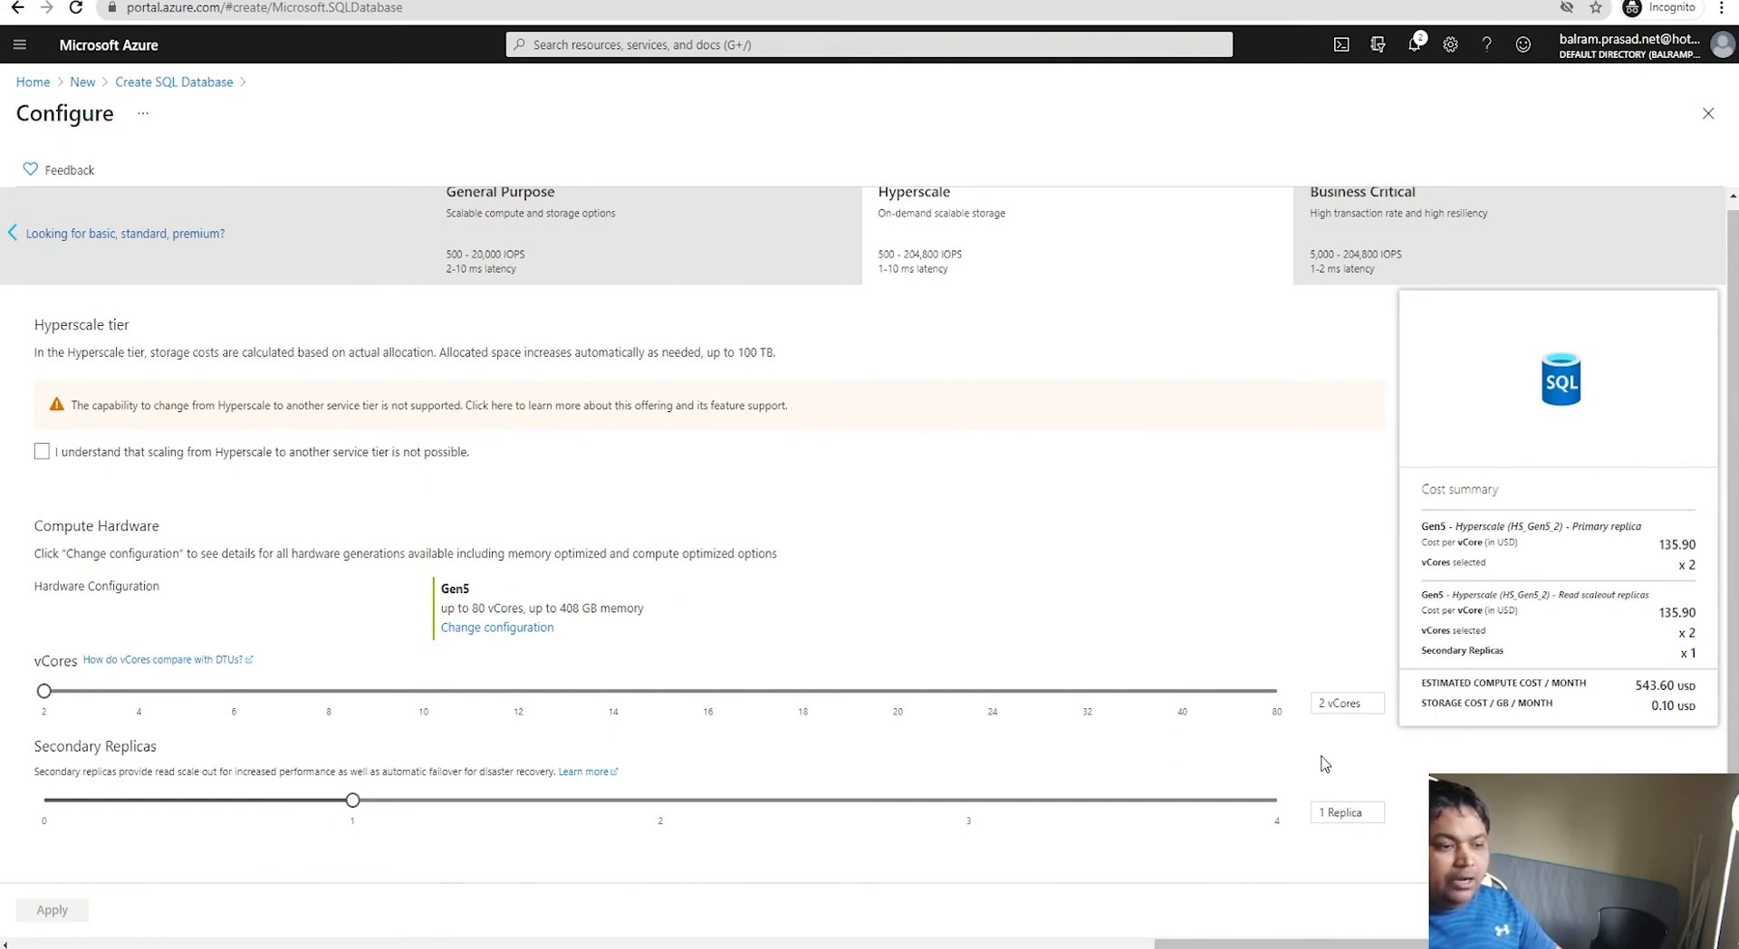
pyautogui.click(1390, 252)
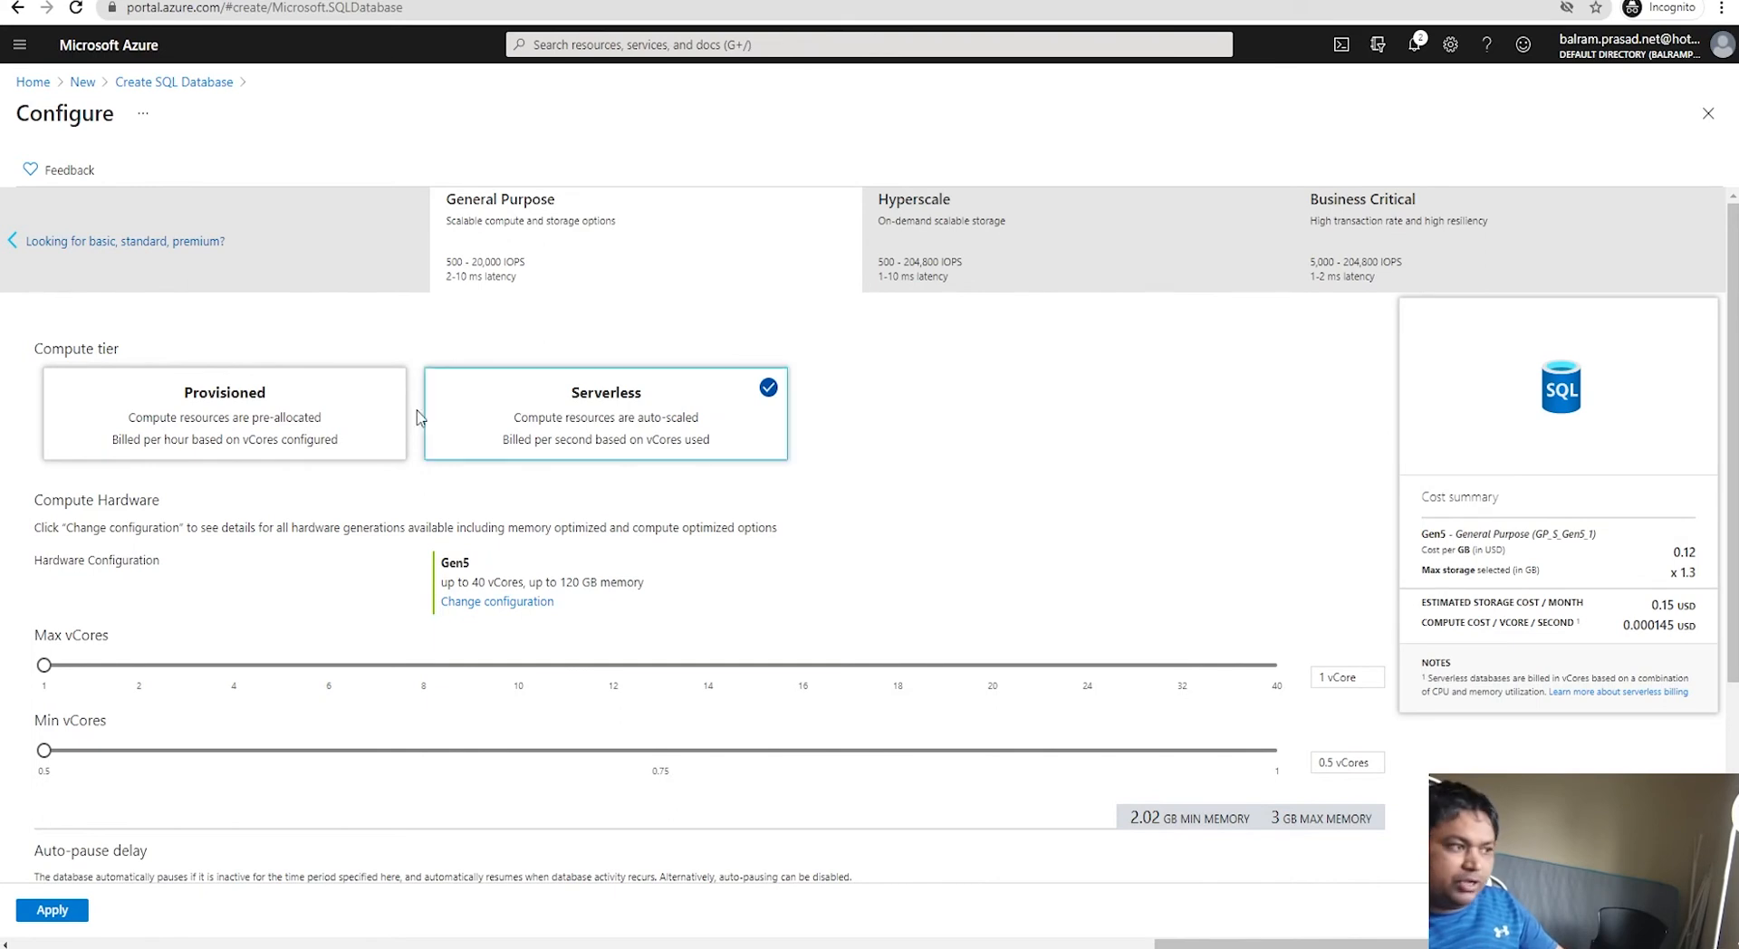
# Step: Compare Provisioned pricing, keep Serverless, check its cost, and apply the configuration
pyautogui.click(346, 415)
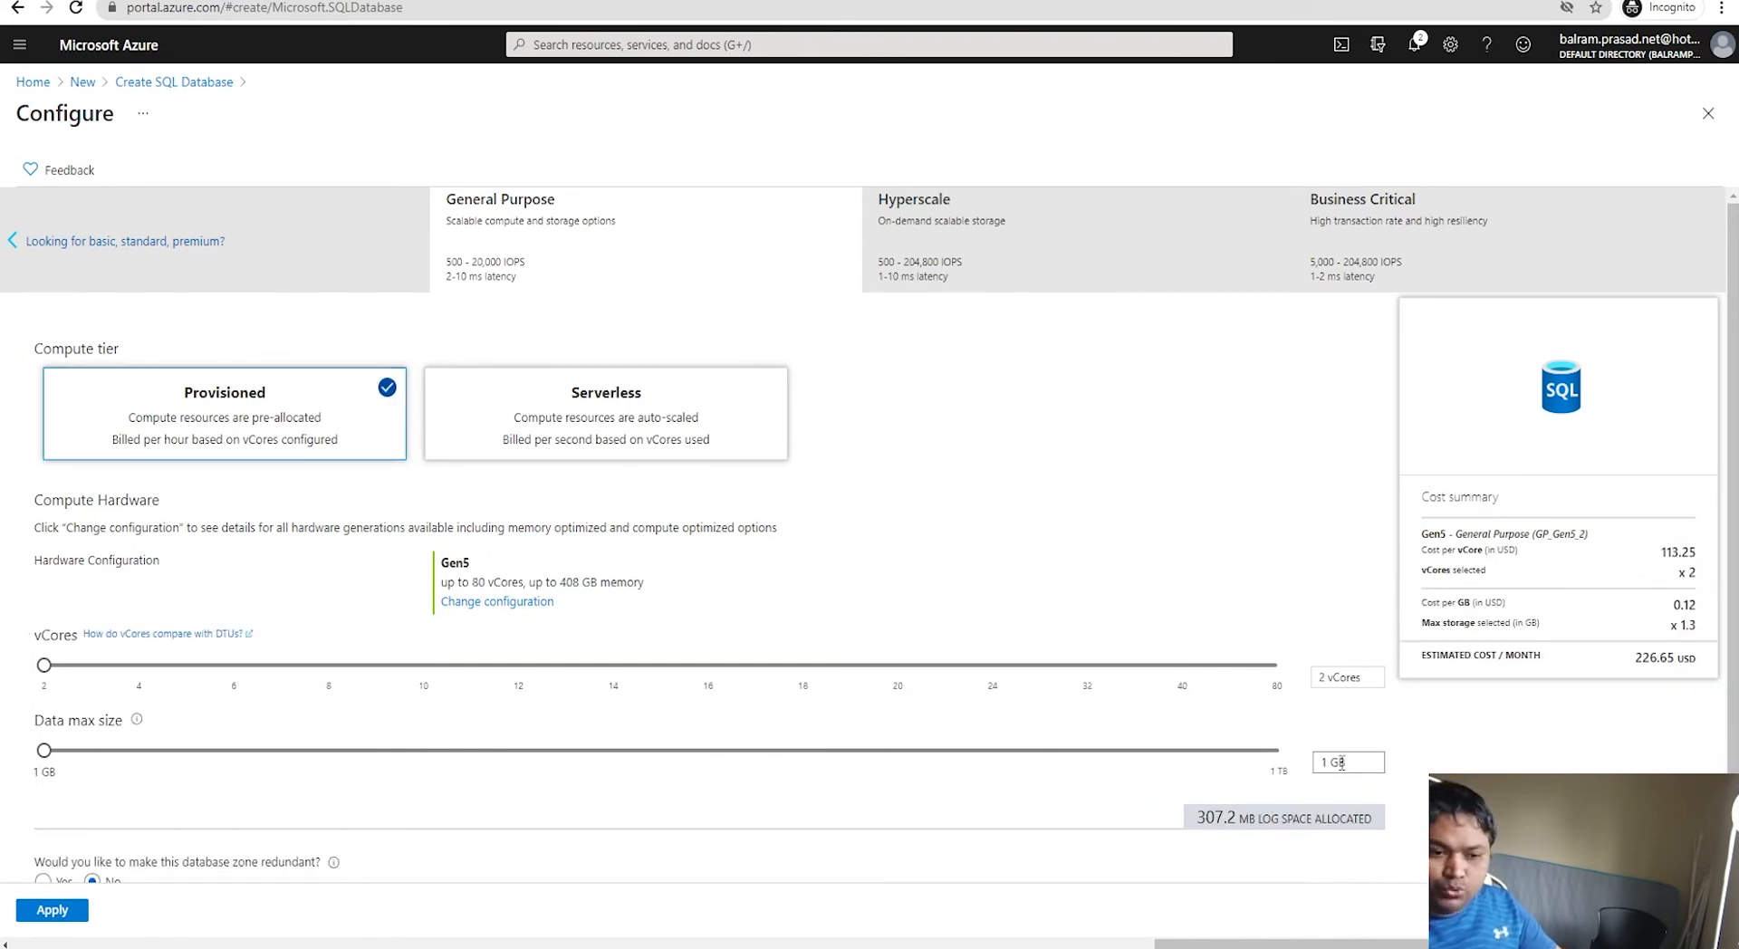
pyautogui.click(654, 433)
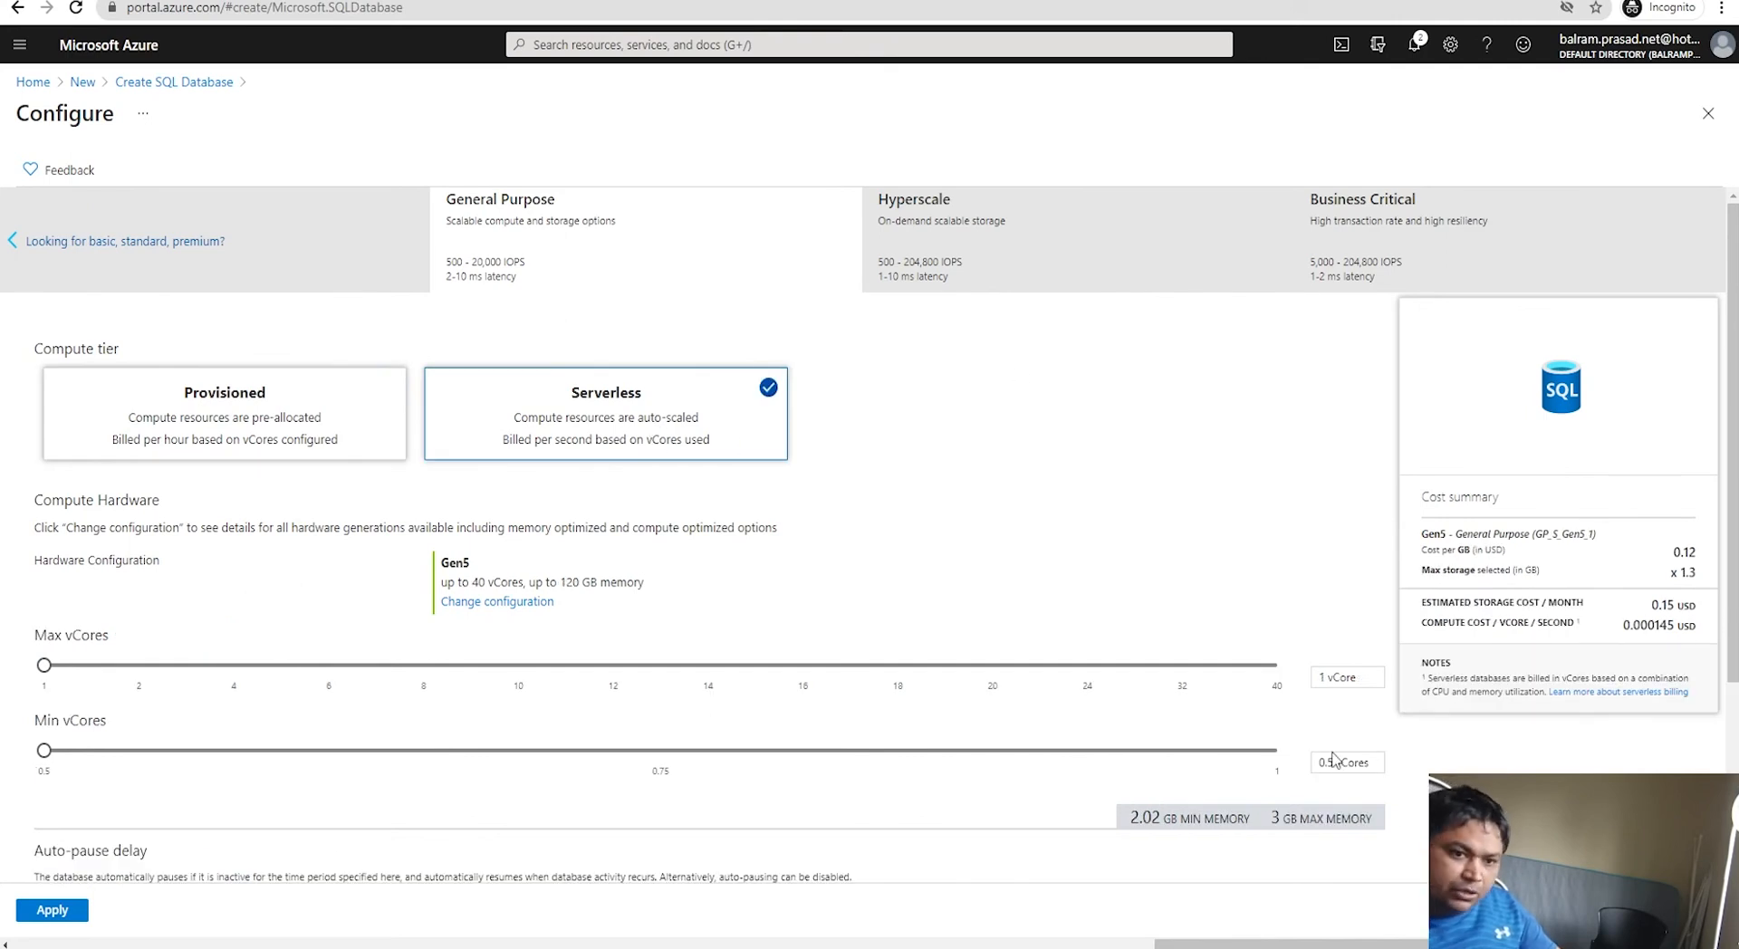
pyautogui.moveTo(1441, 624); pyautogui.dragTo(1662, 628)
pyautogui.click(1552, 623)
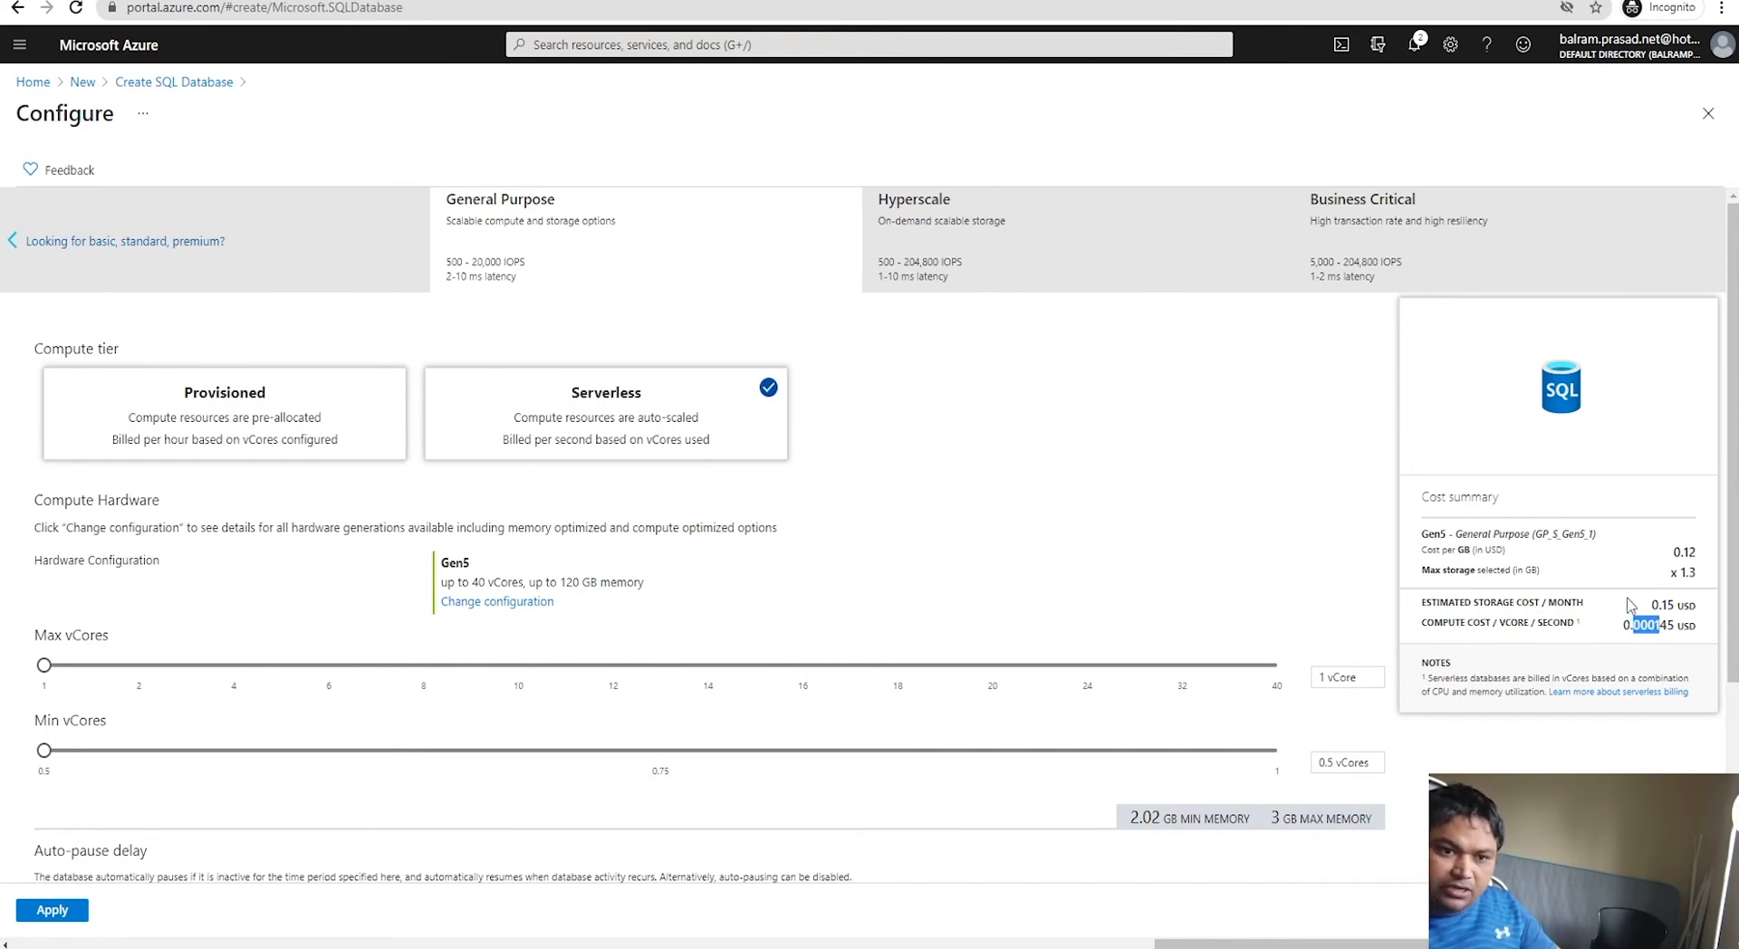
pyautogui.scroll(-3, 190, 854)
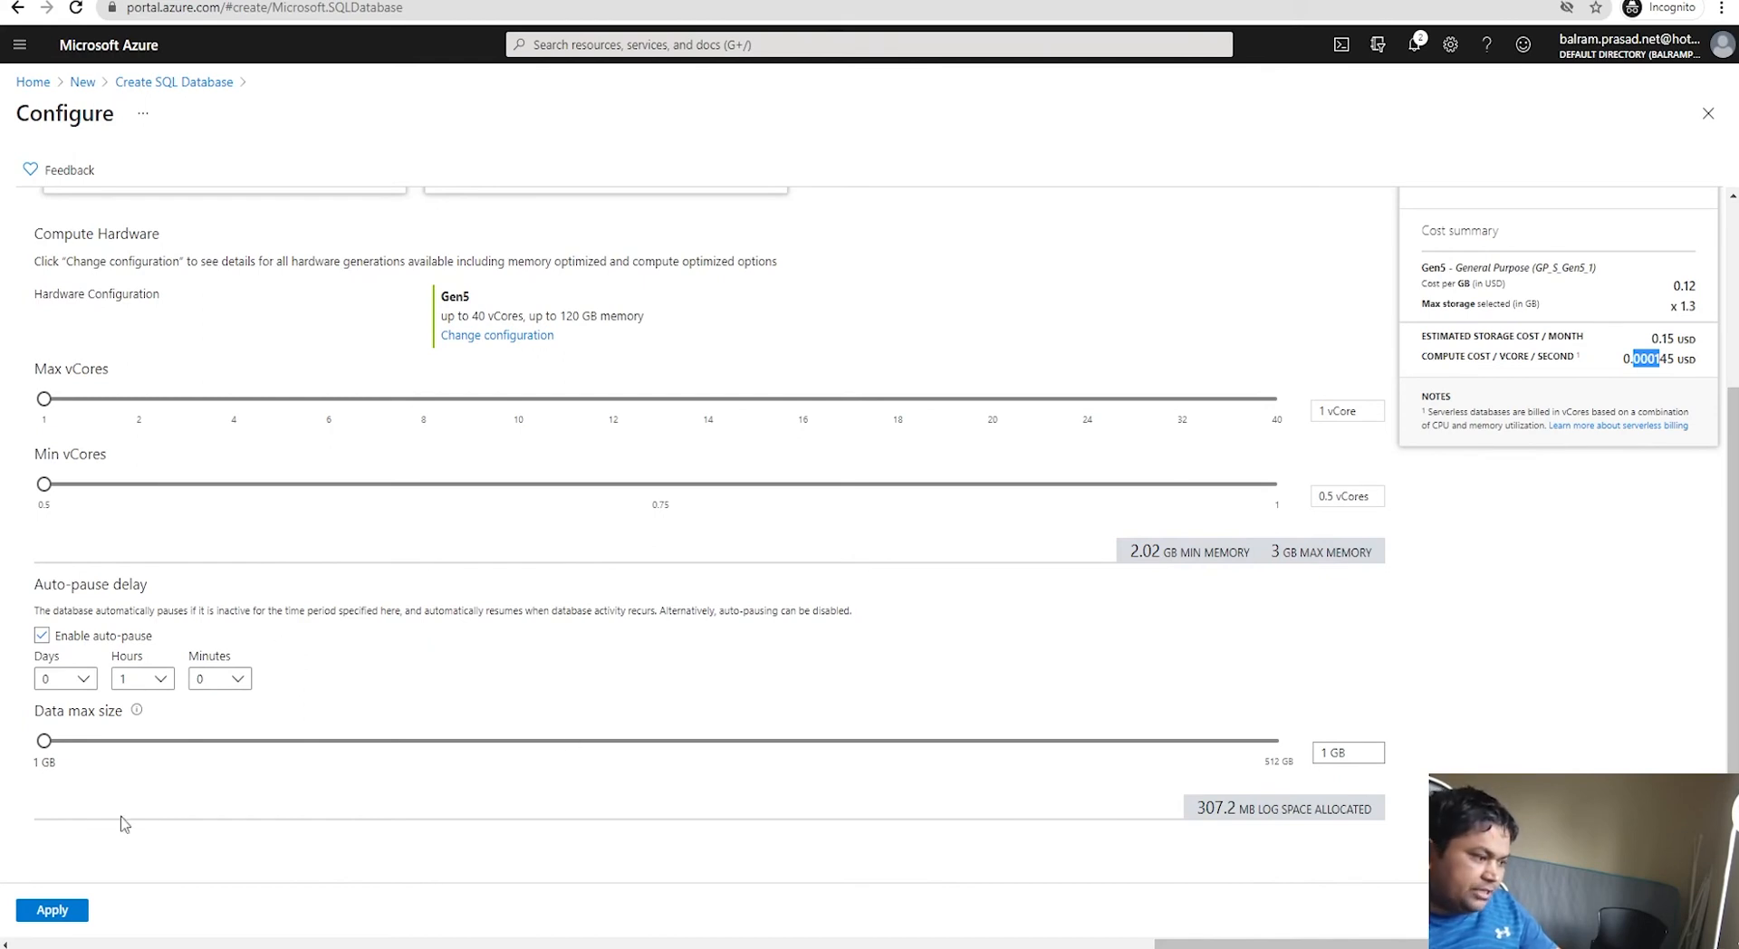
pyautogui.click(53, 910)
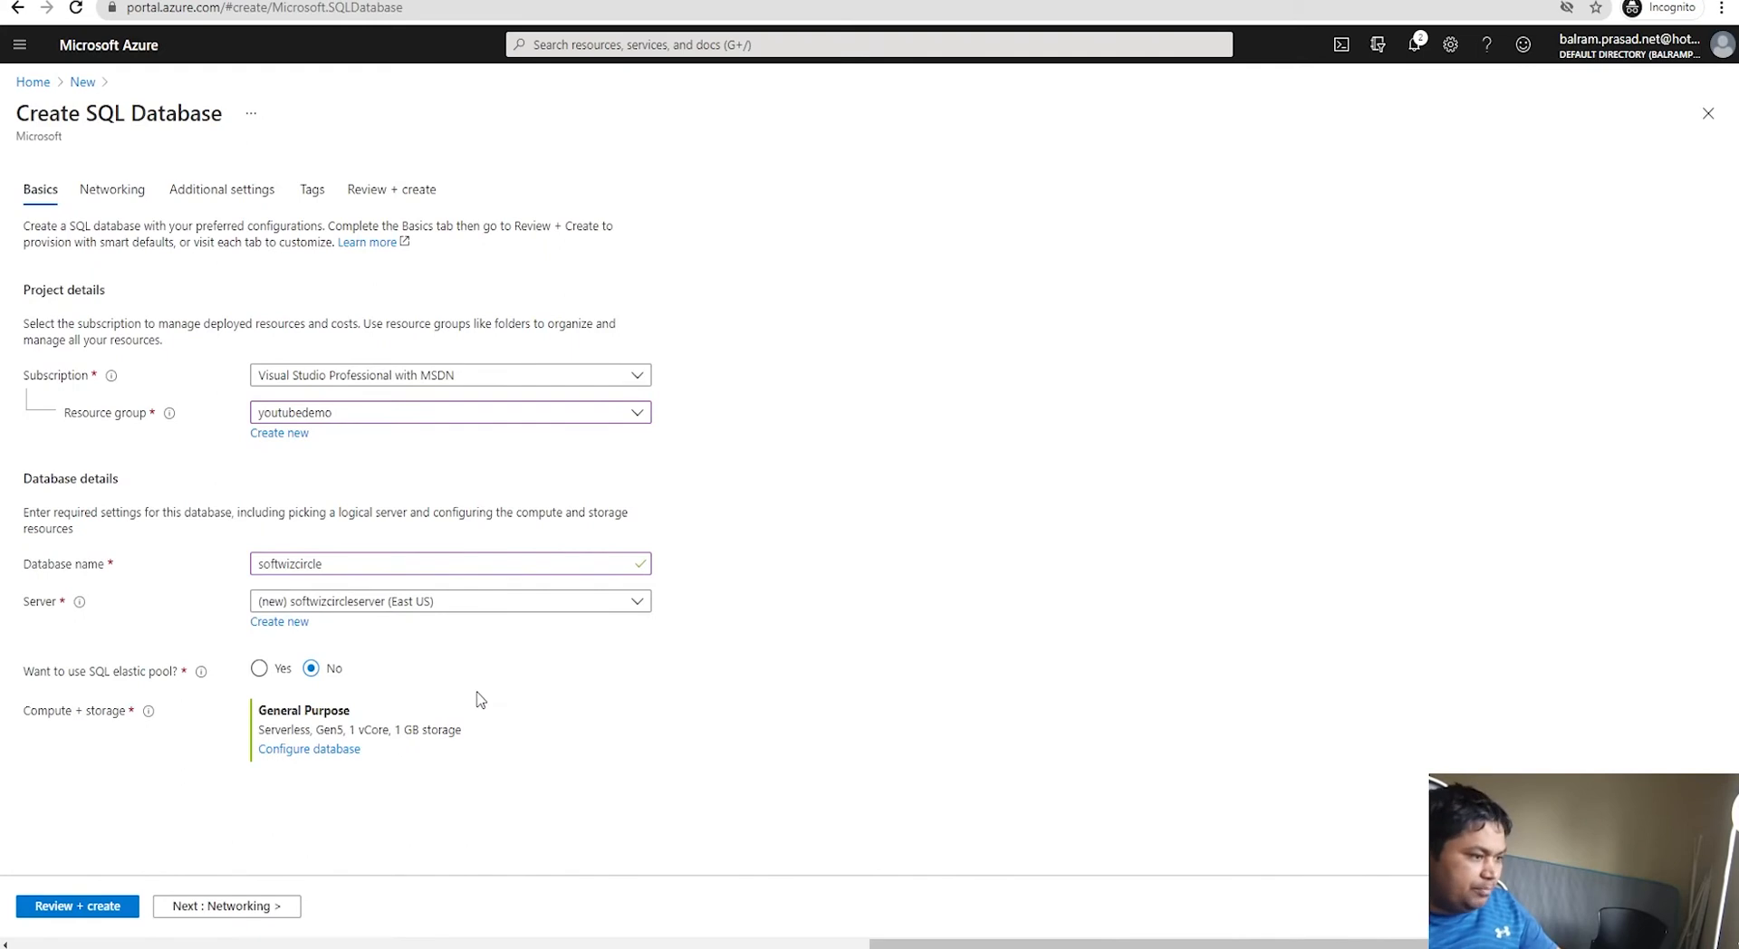
# Step: Choose Public endpoint for server connectivity and leave Add current client IP address at No
pyautogui.click(186, 909)
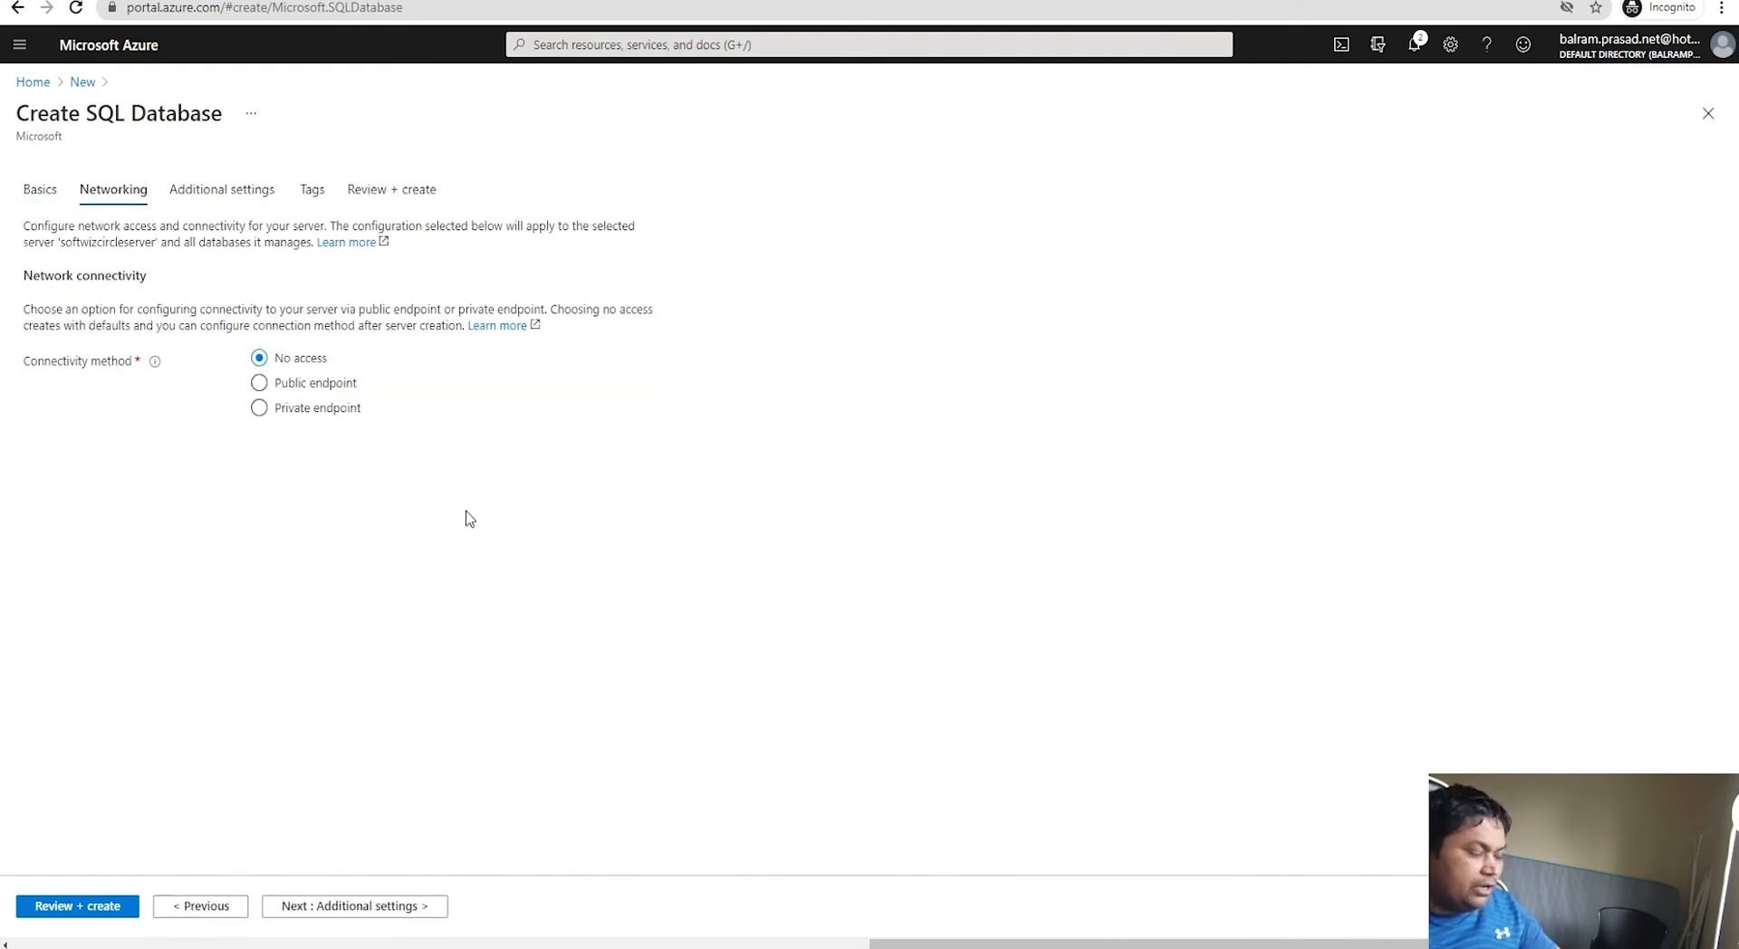
pyautogui.click(261, 385)
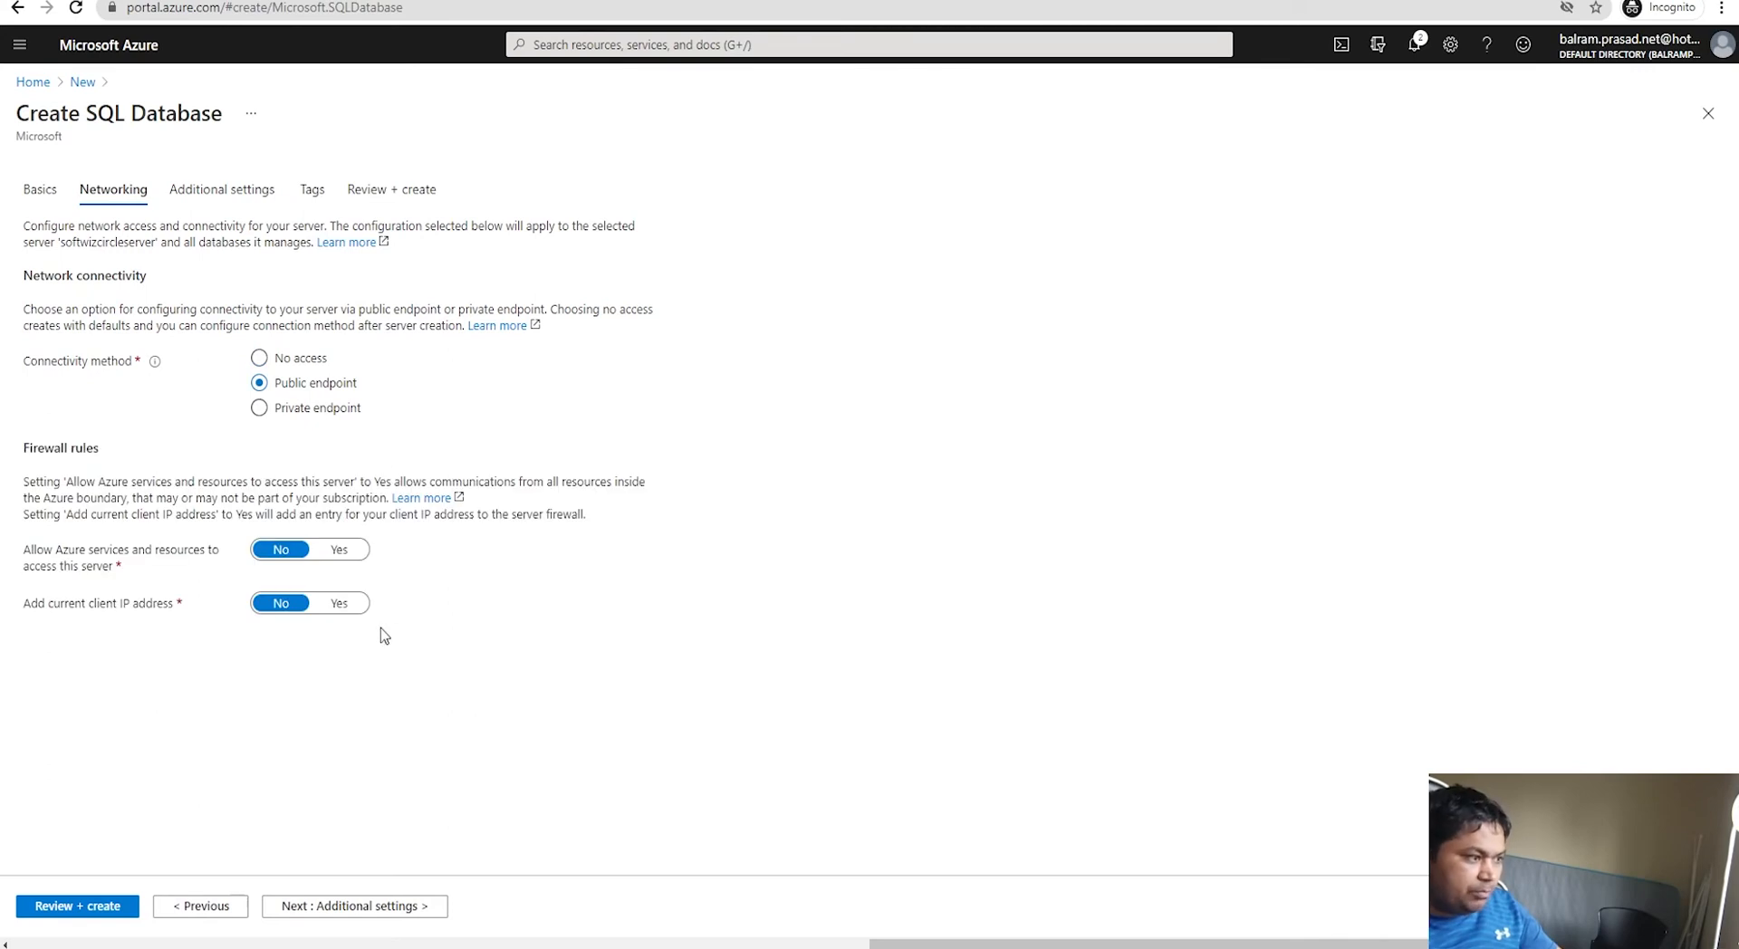
pyautogui.click(338, 606)
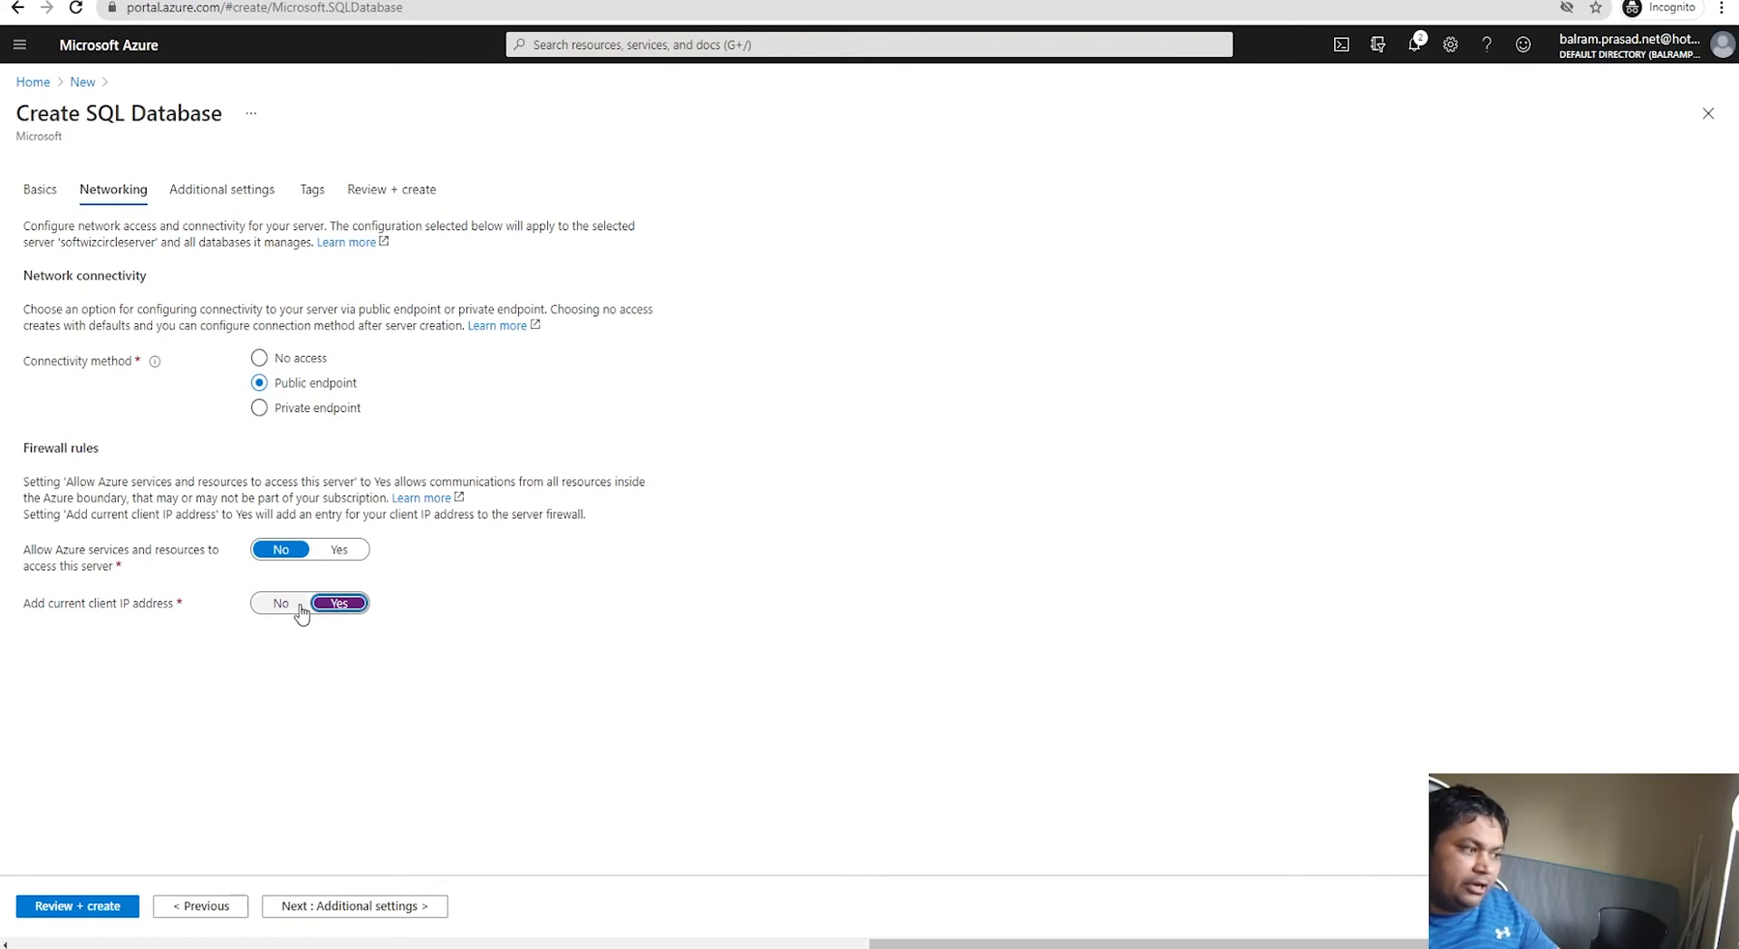
pyautogui.click(300, 612)
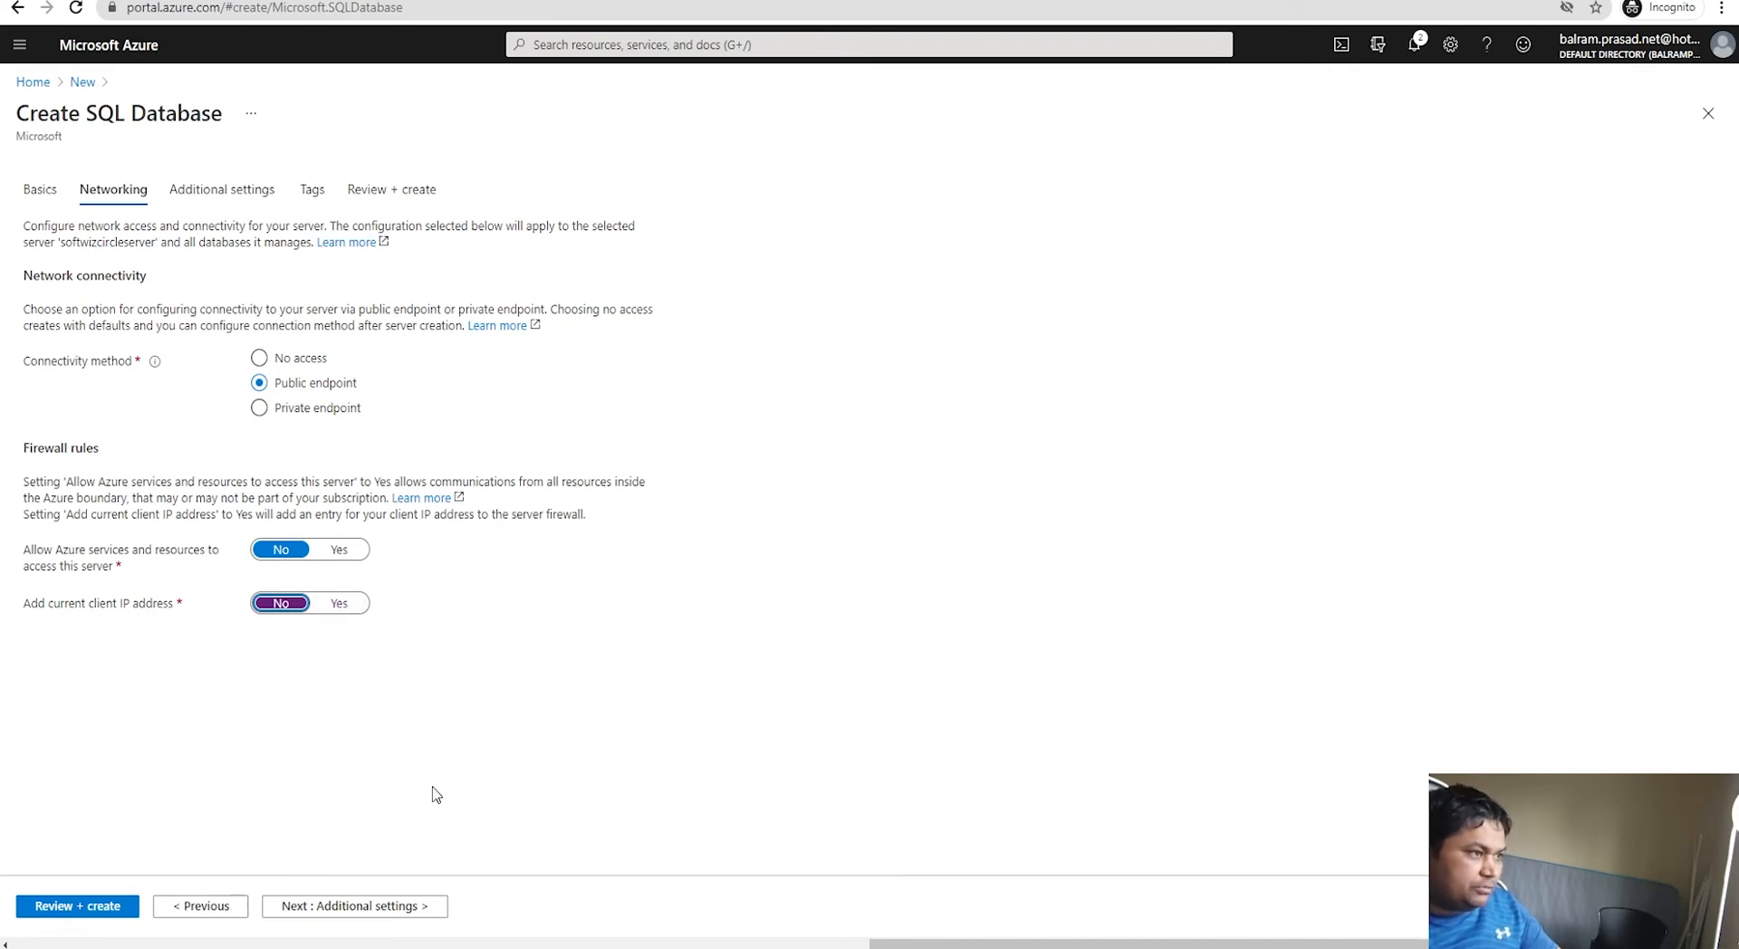
pyautogui.click(384, 909)
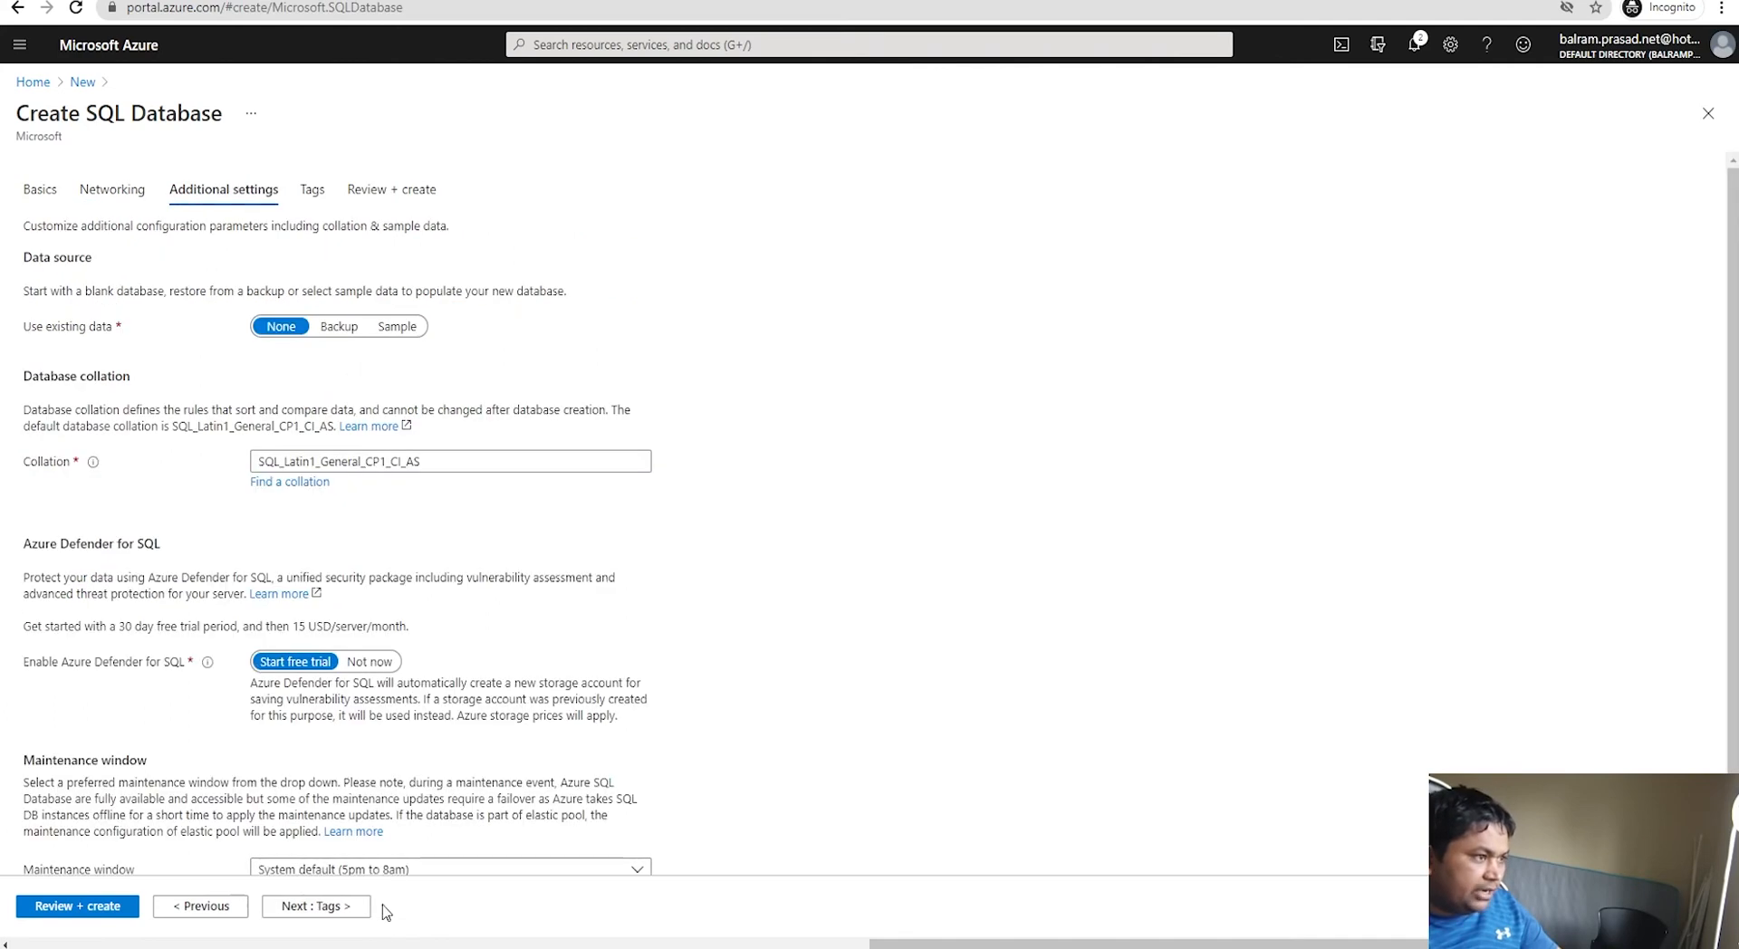
# Step: Set Azure Defender to Not now, look at the Backup and Sample options, then keep Use existing data at None and go to review
pyautogui.scroll(-1, 552, 650)
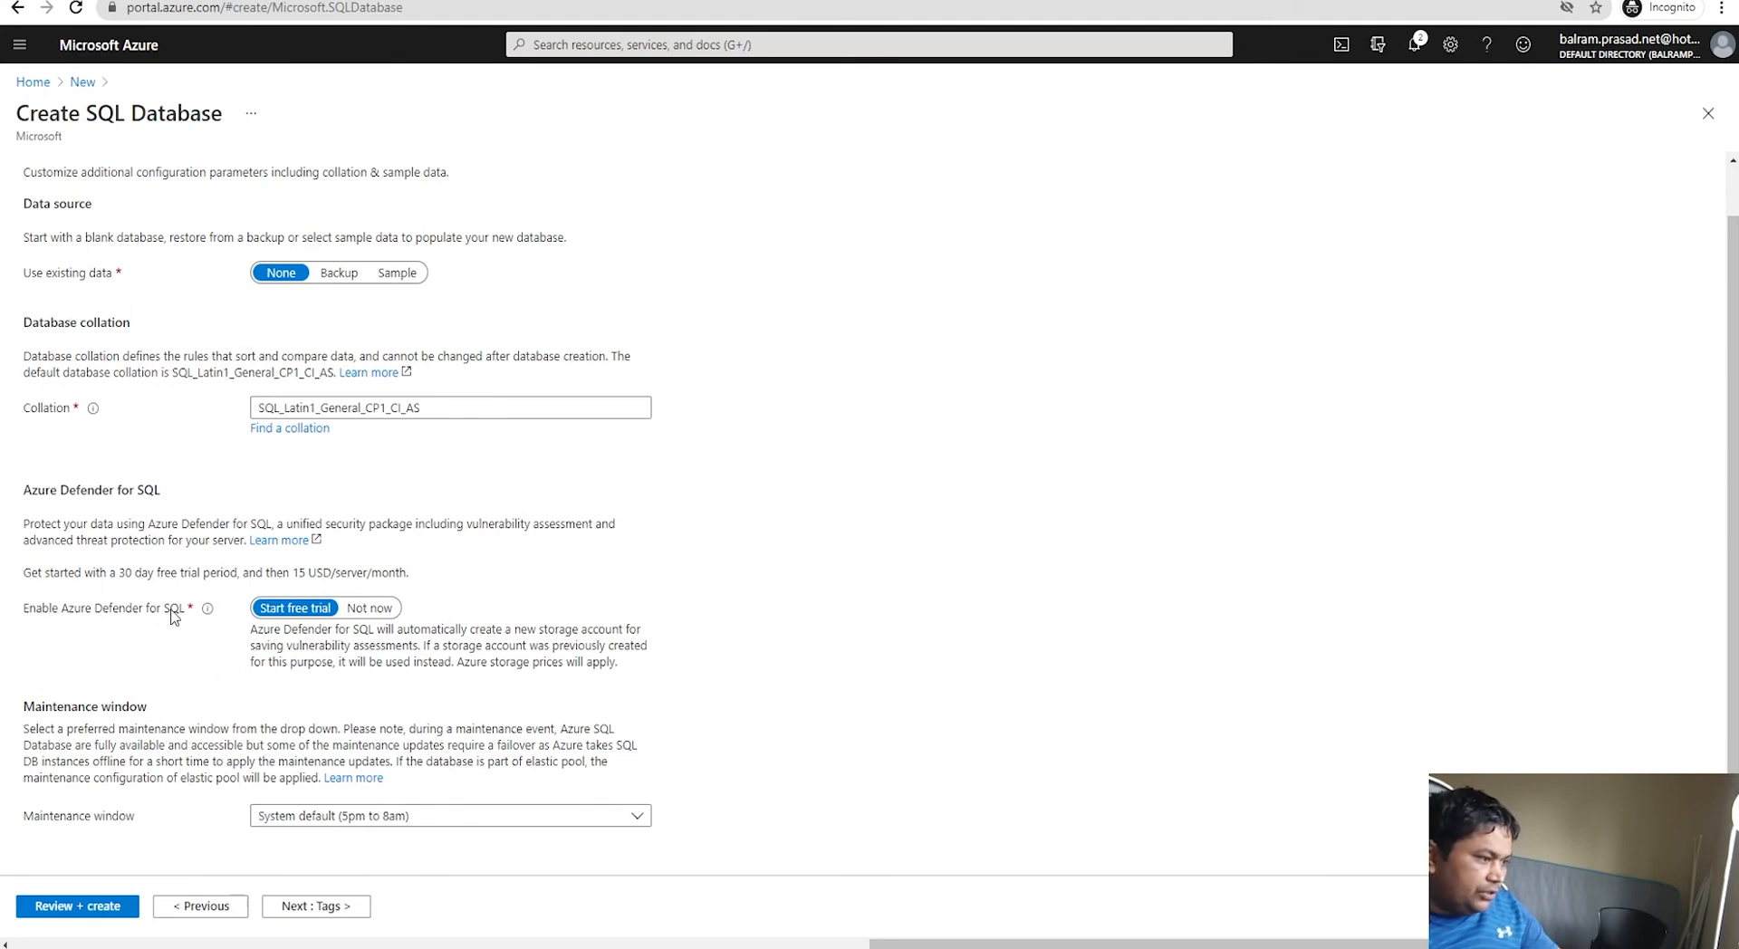
pyautogui.click(369, 610)
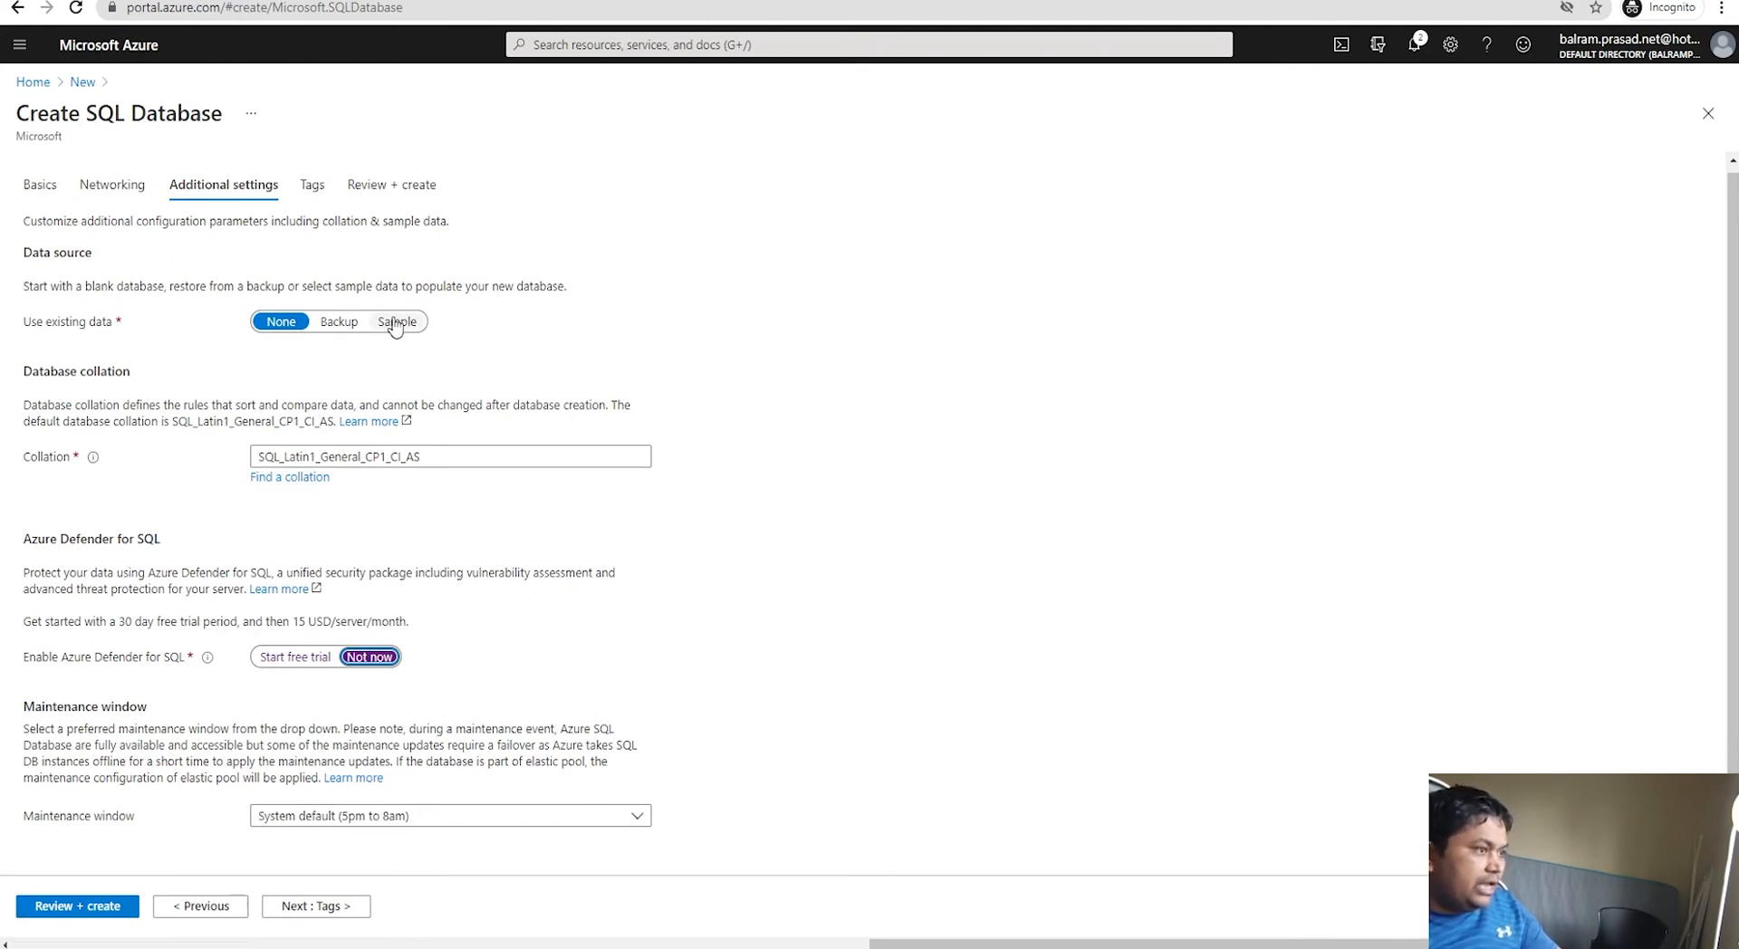
pyautogui.click(354, 324)
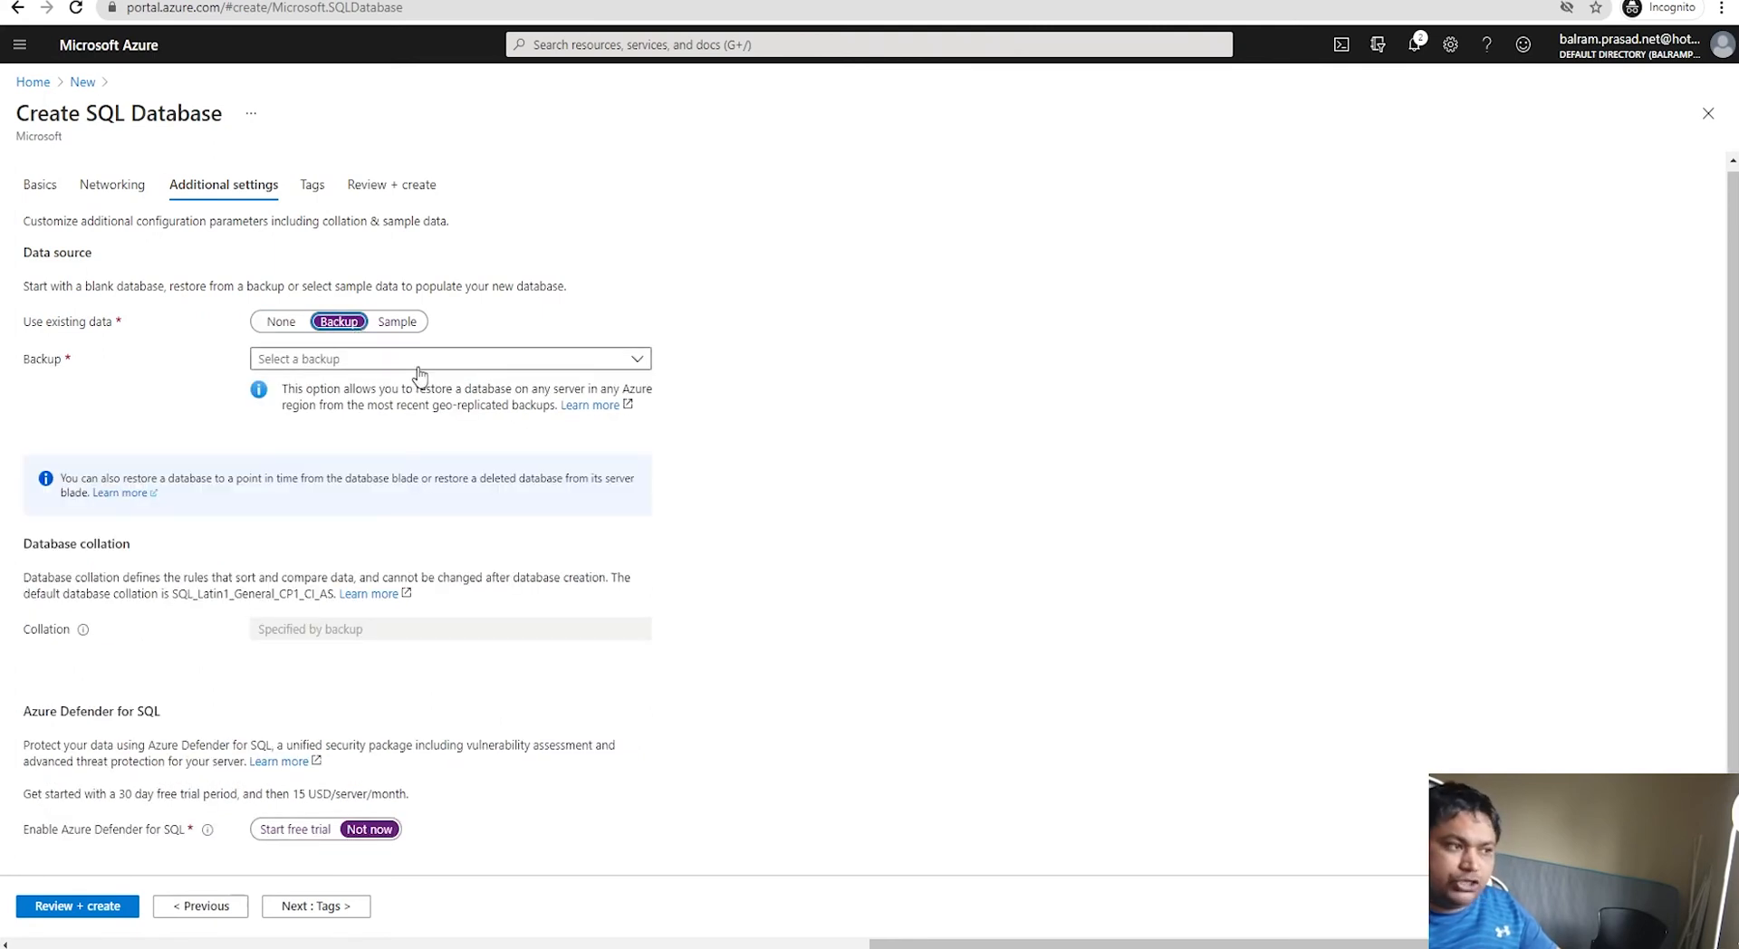
pyautogui.click(367, 363)
pyautogui.click(389, 322)
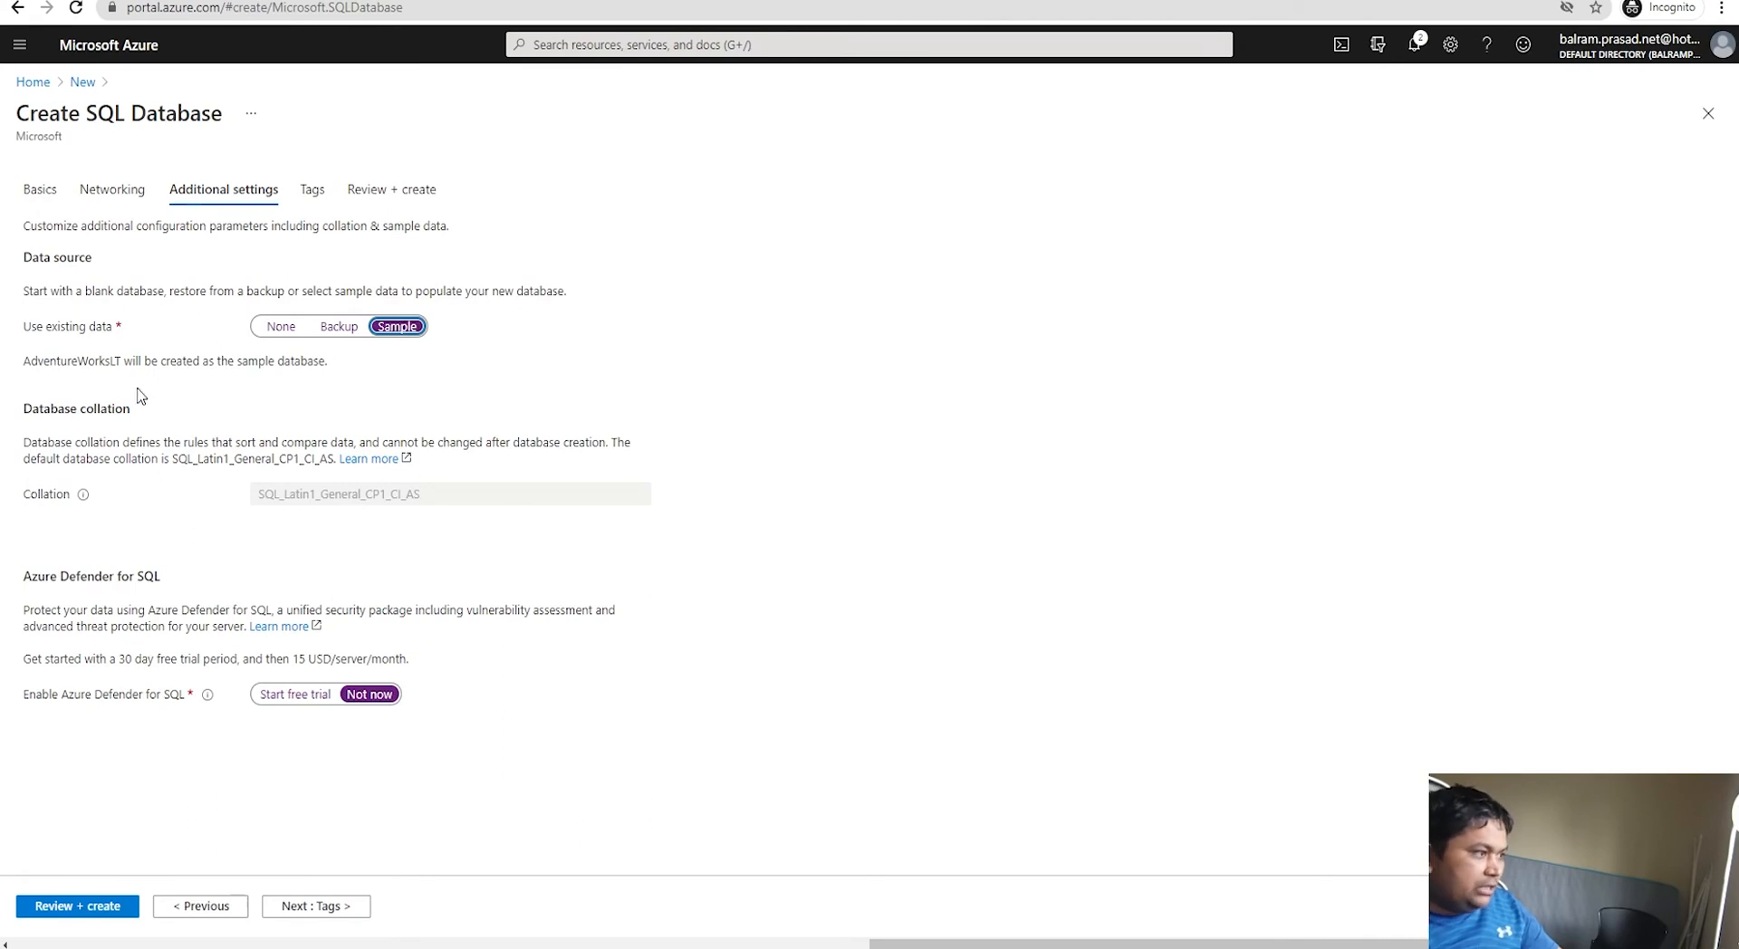
pyautogui.doubleClick(103, 361)
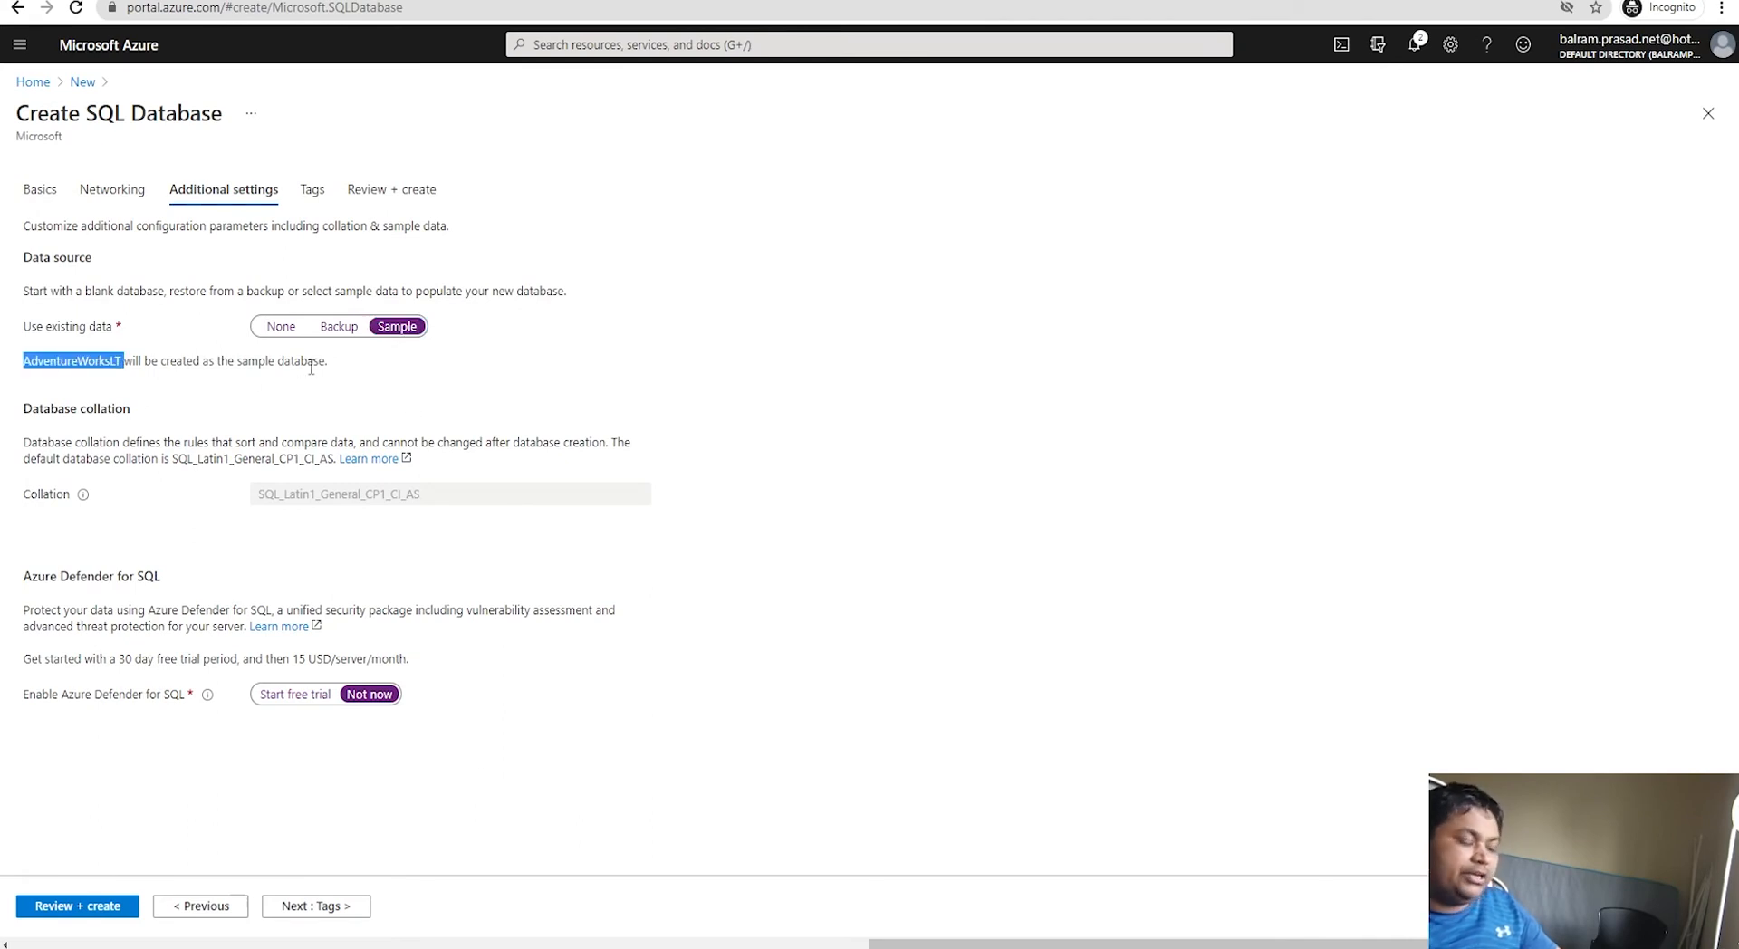
pyautogui.click(279, 327)
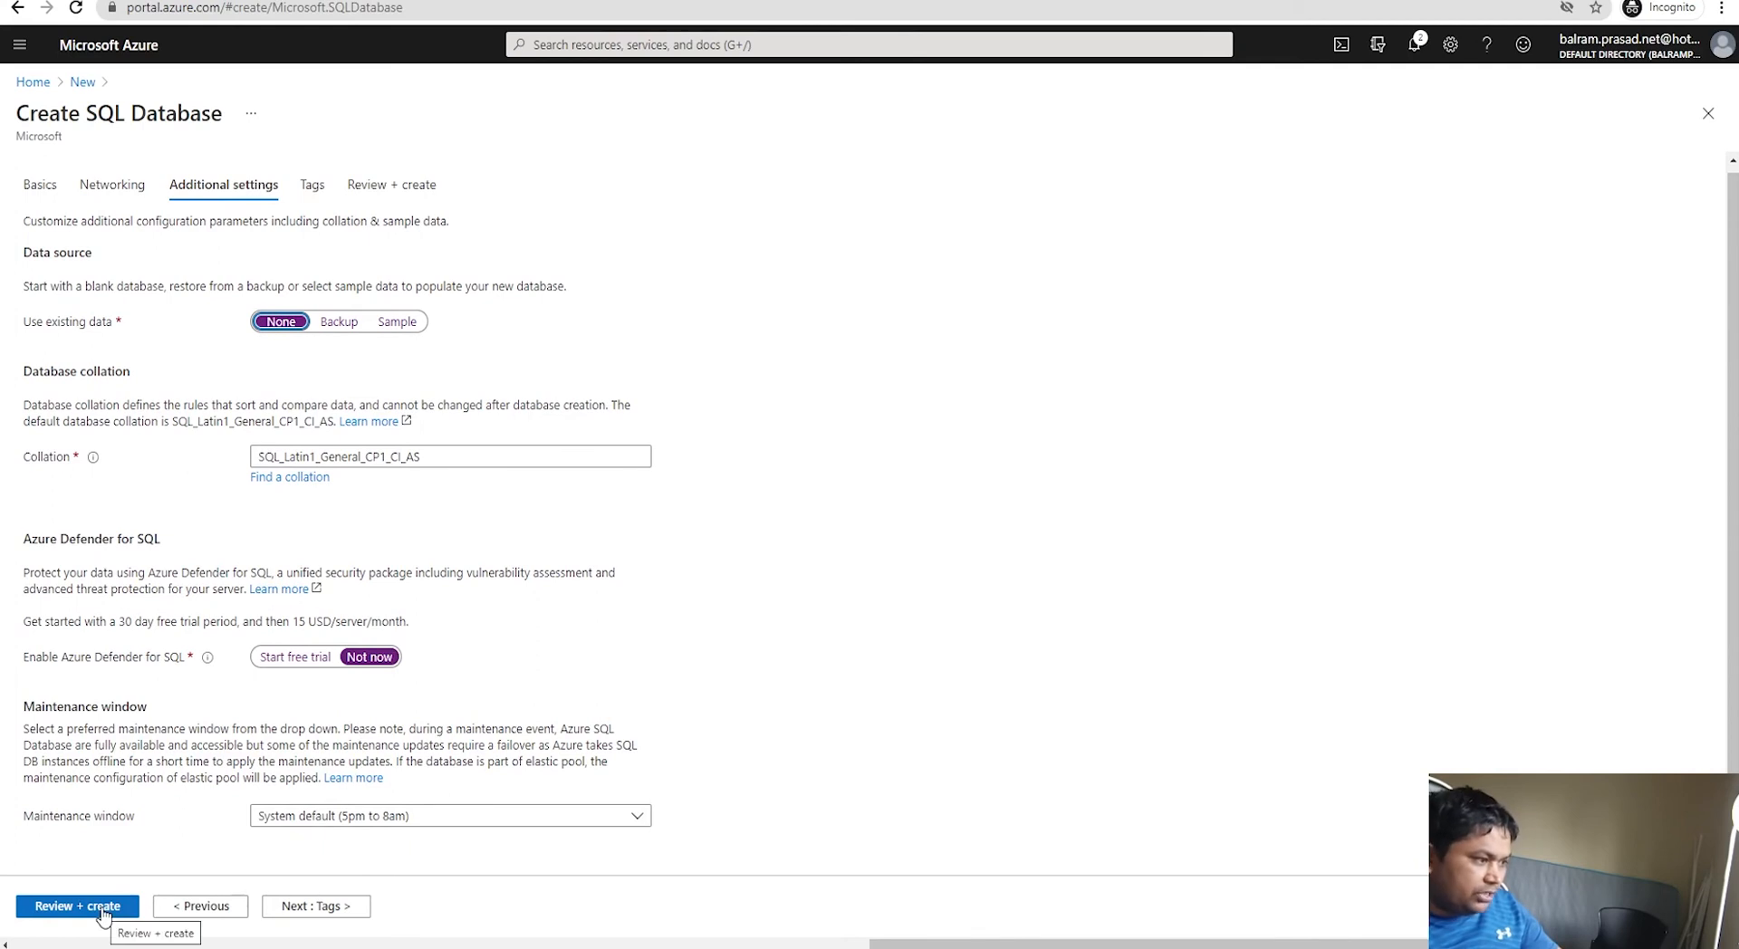
pyautogui.click(103, 907)
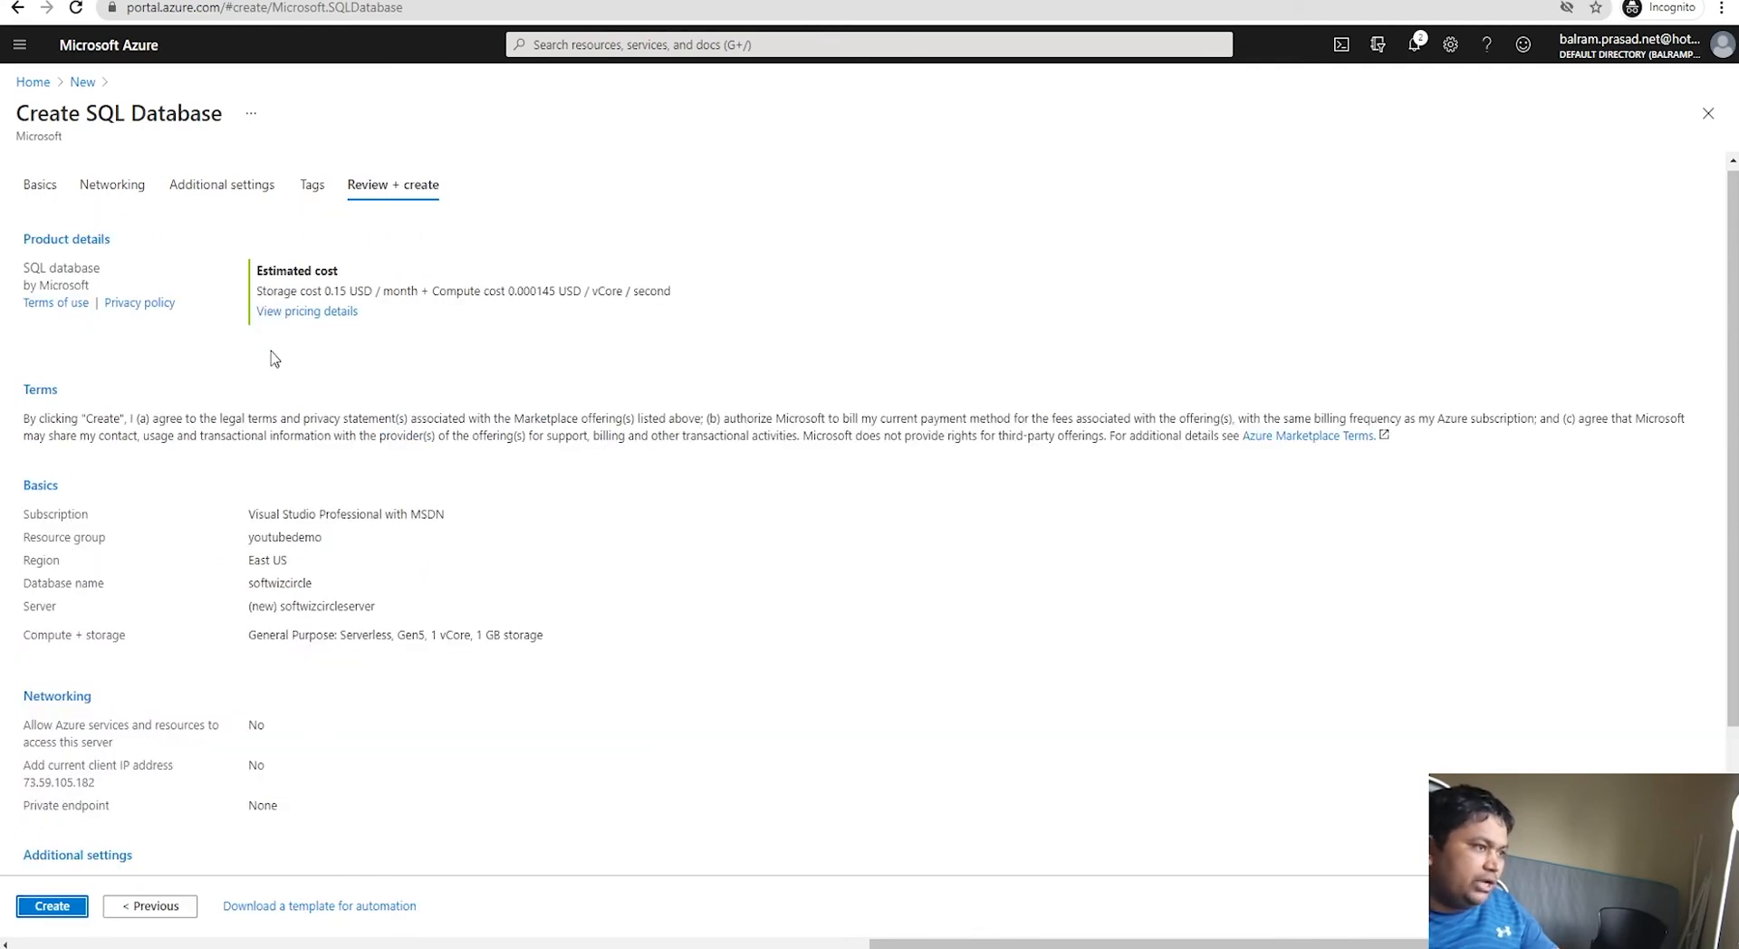
# Step: Create the serverless softwizcircle database and its new server from the Review + create tab
pyautogui.click(54, 905)
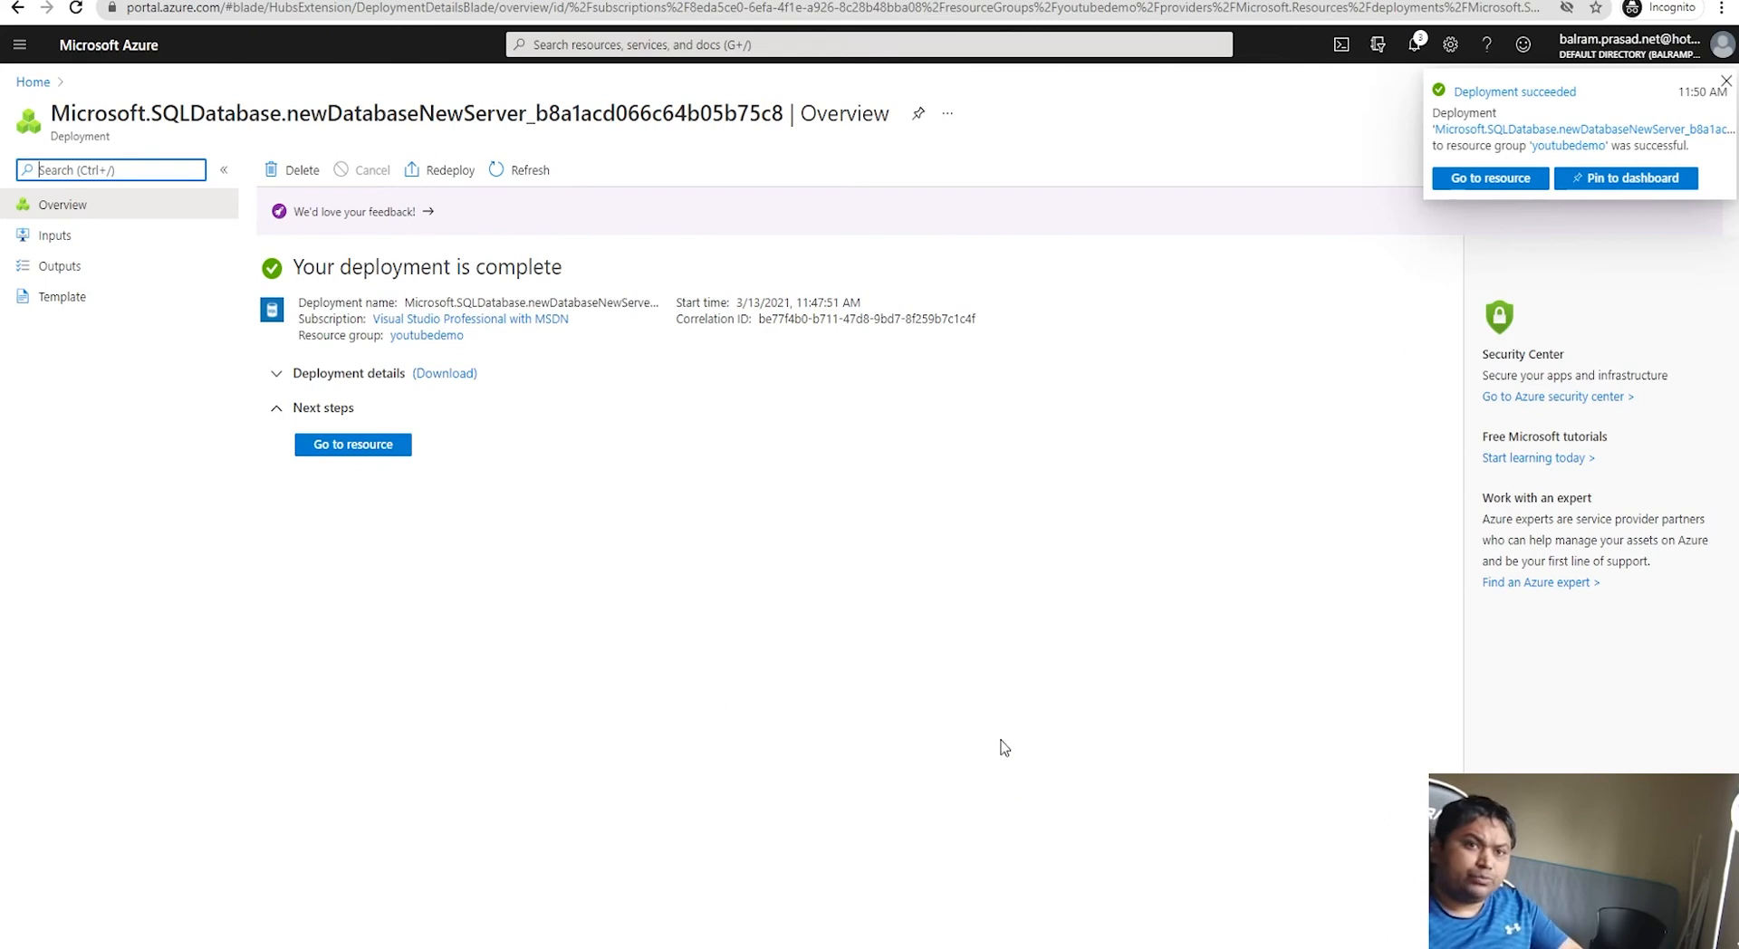
# Step: Open the new softwizcircle database and show its connection strings
pyautogui.click(355, 446)
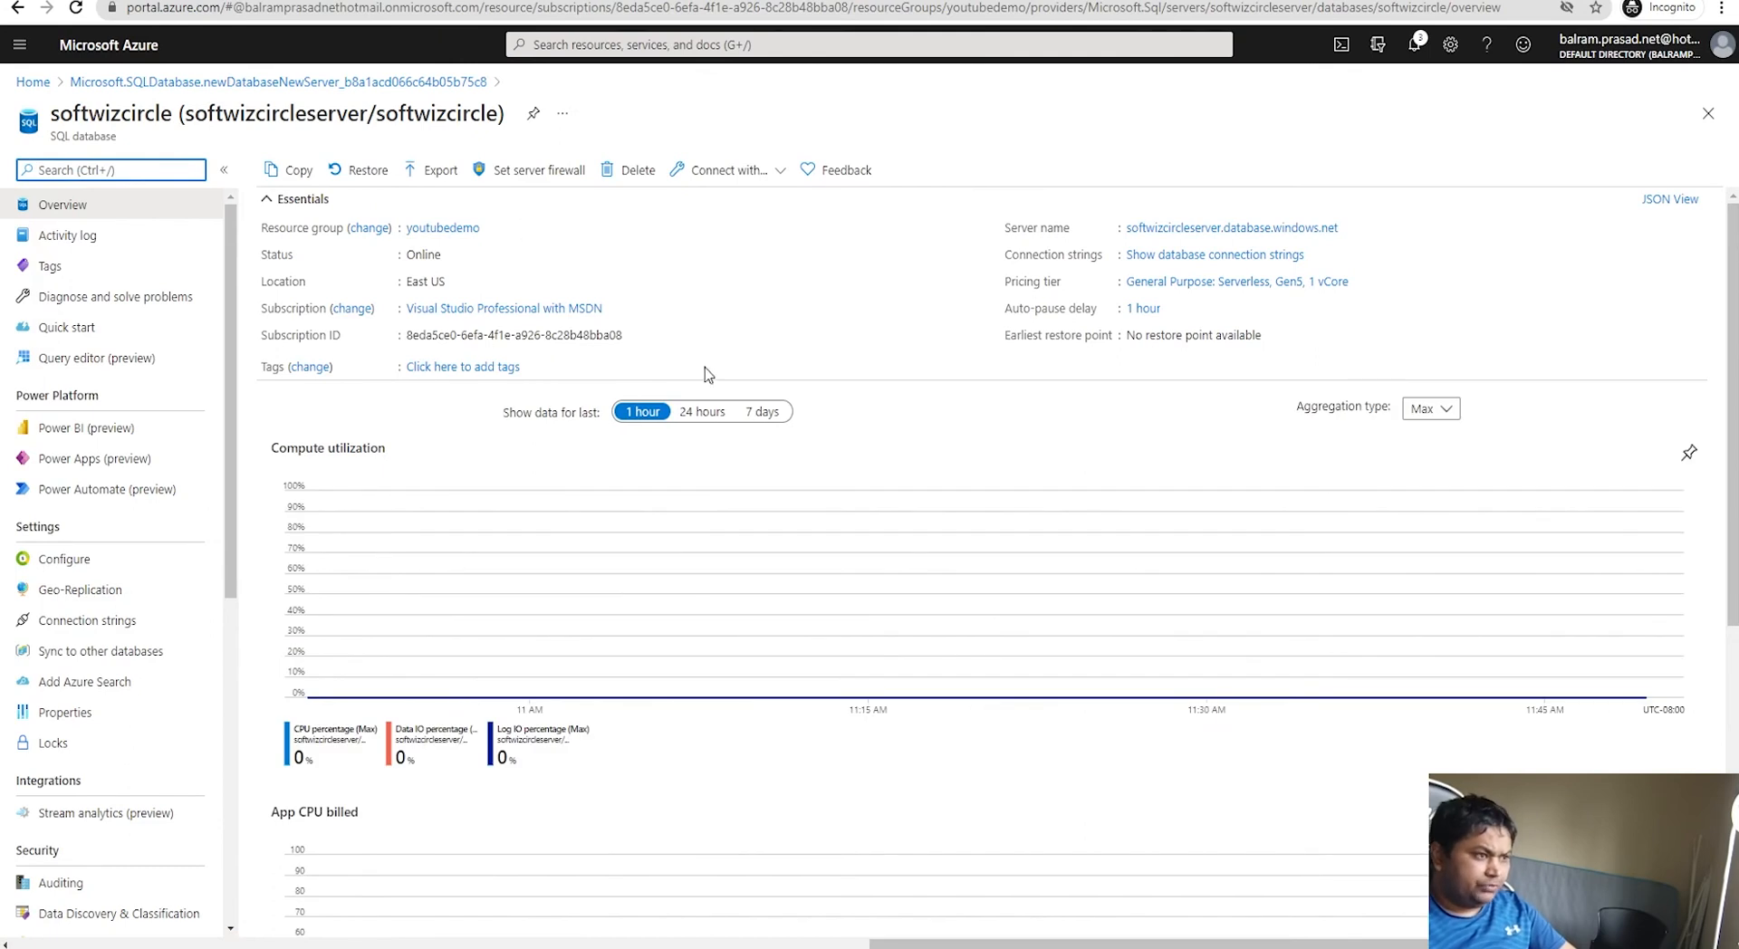
pyautogui.moveTo(1284, 237)
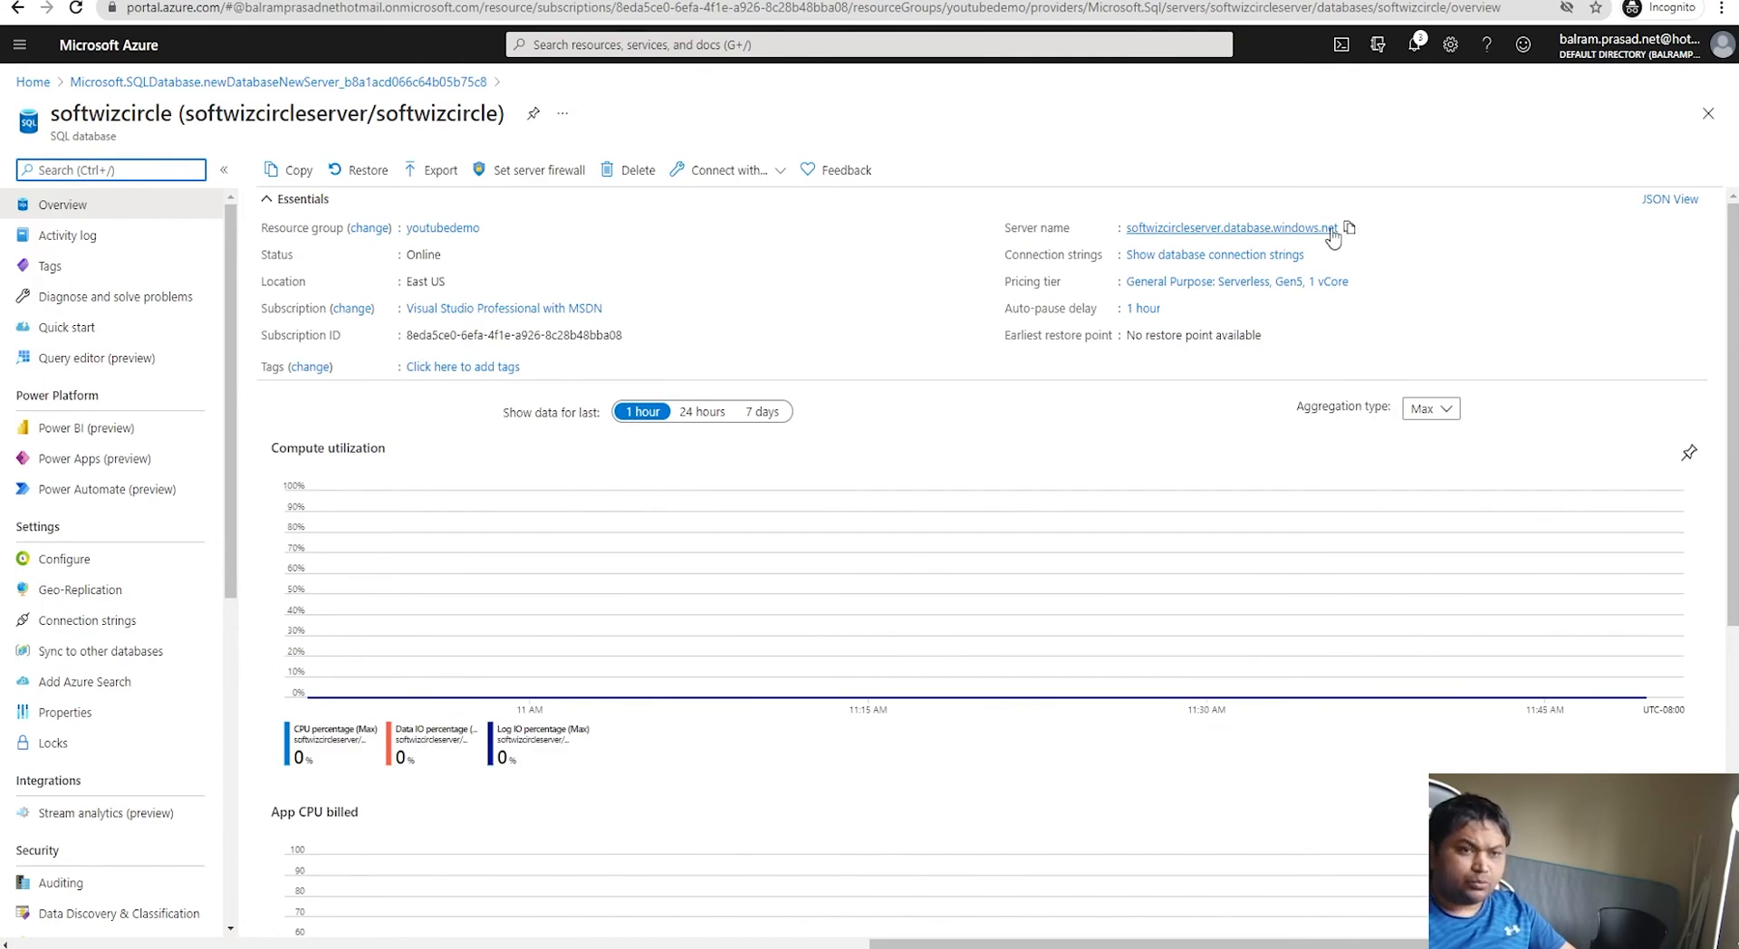
pyautogui.click(1230, 255)
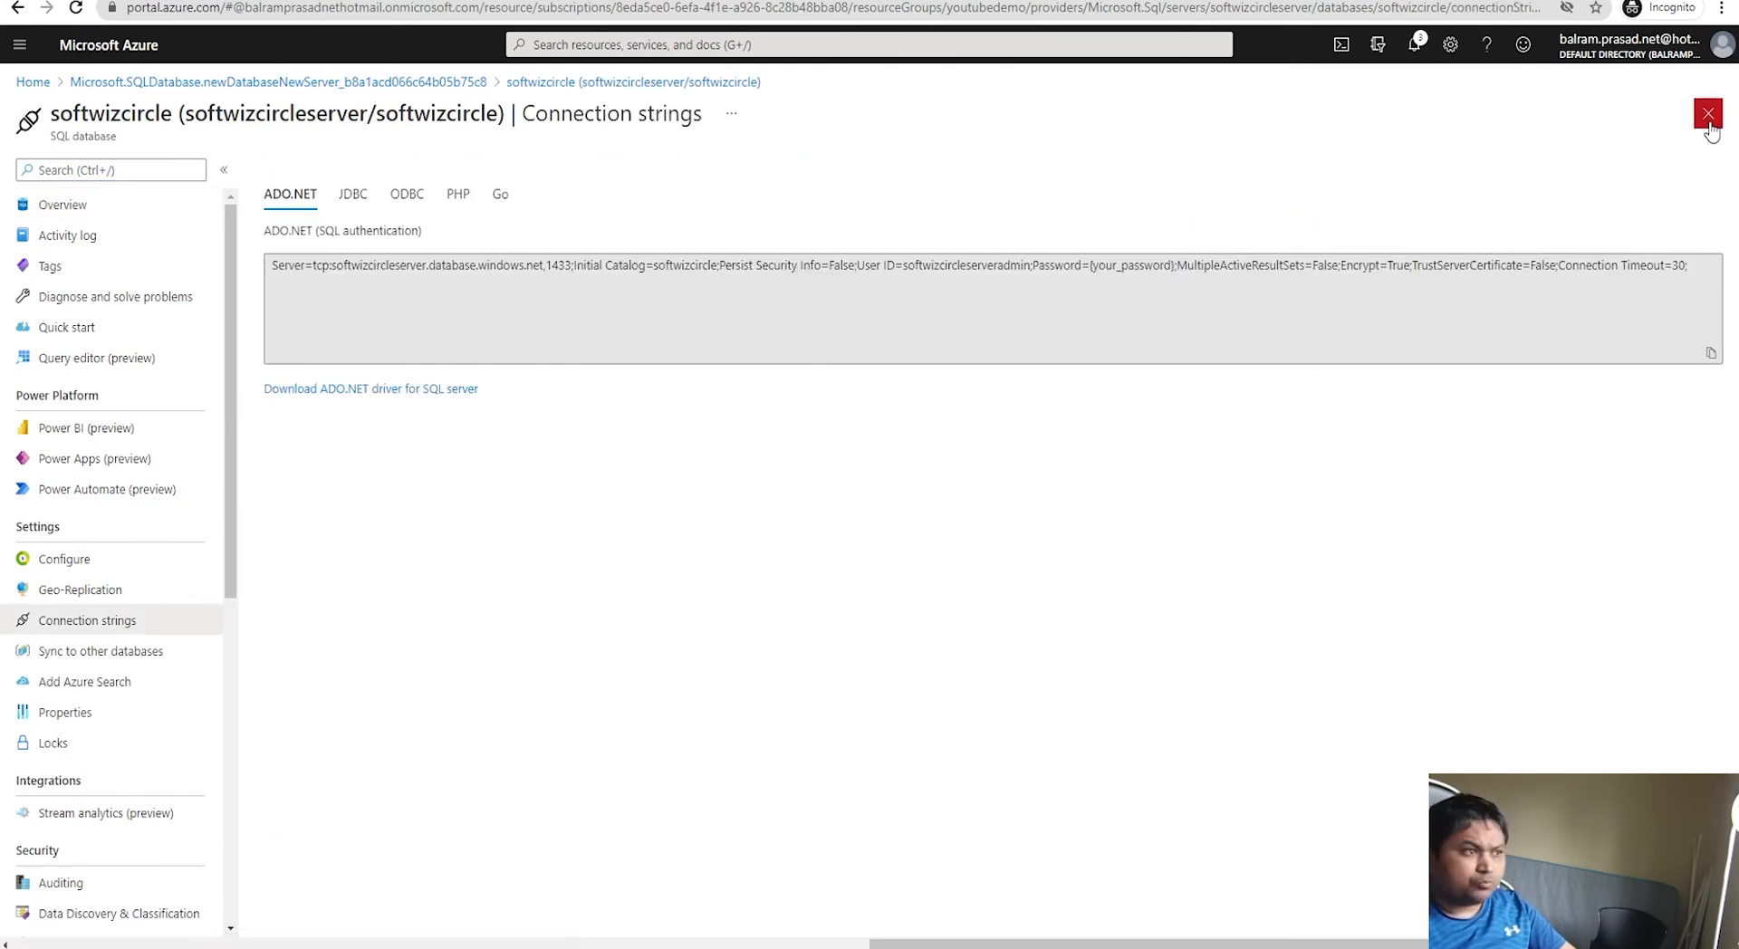
# Step: Browse the JDBC, ODBC, PHP and Go connection strings, then return to the database Overview
pyautogui.click(353, 196)
pyautogui.click(408, 199)
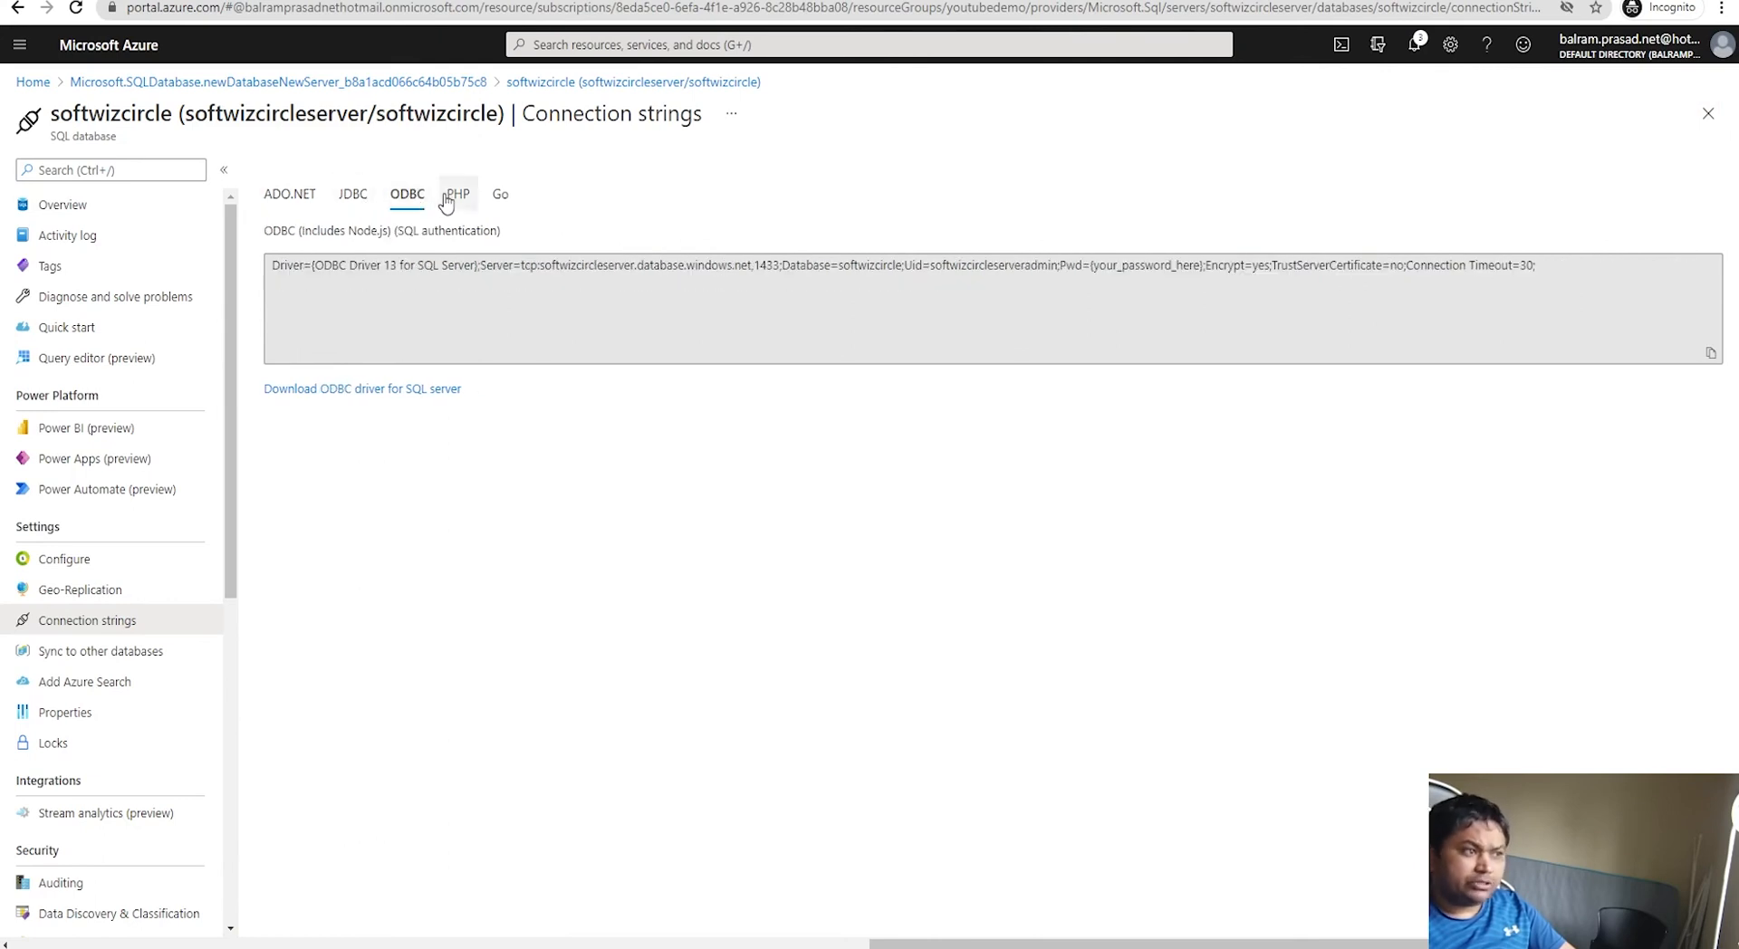
pyautogui.click(459, 196)
pyautogui.click(500, 196)
pyautogui.scroll(-1, 710, 682)
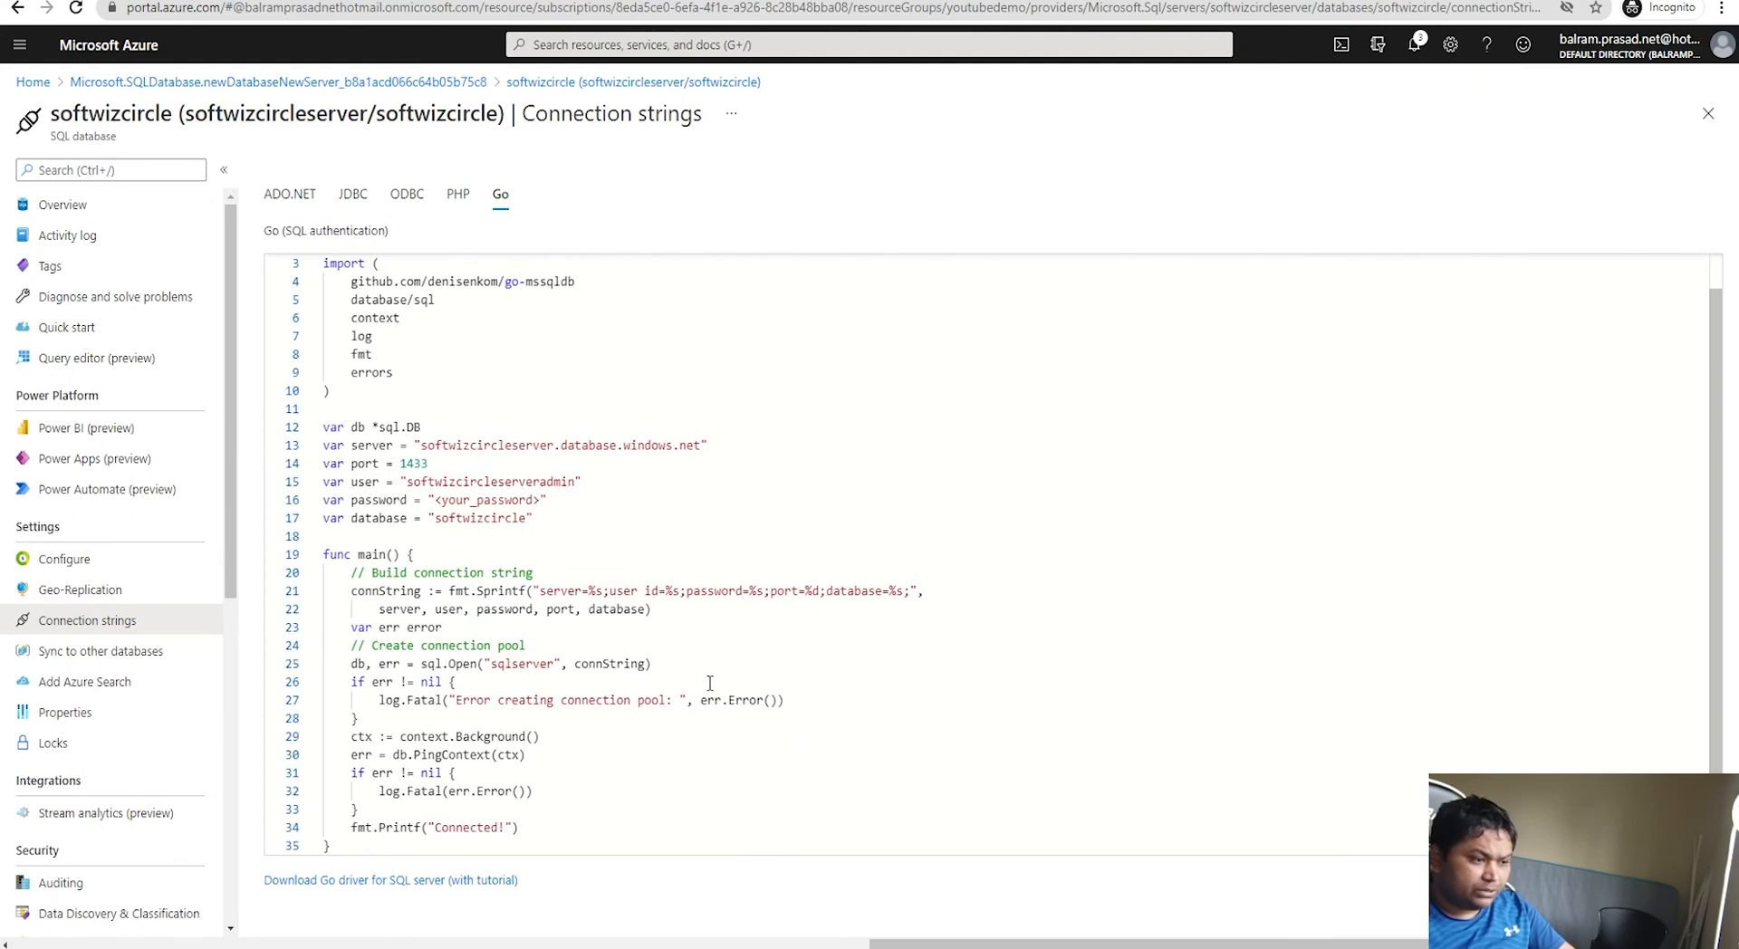
pyautogui.click(62, 204)
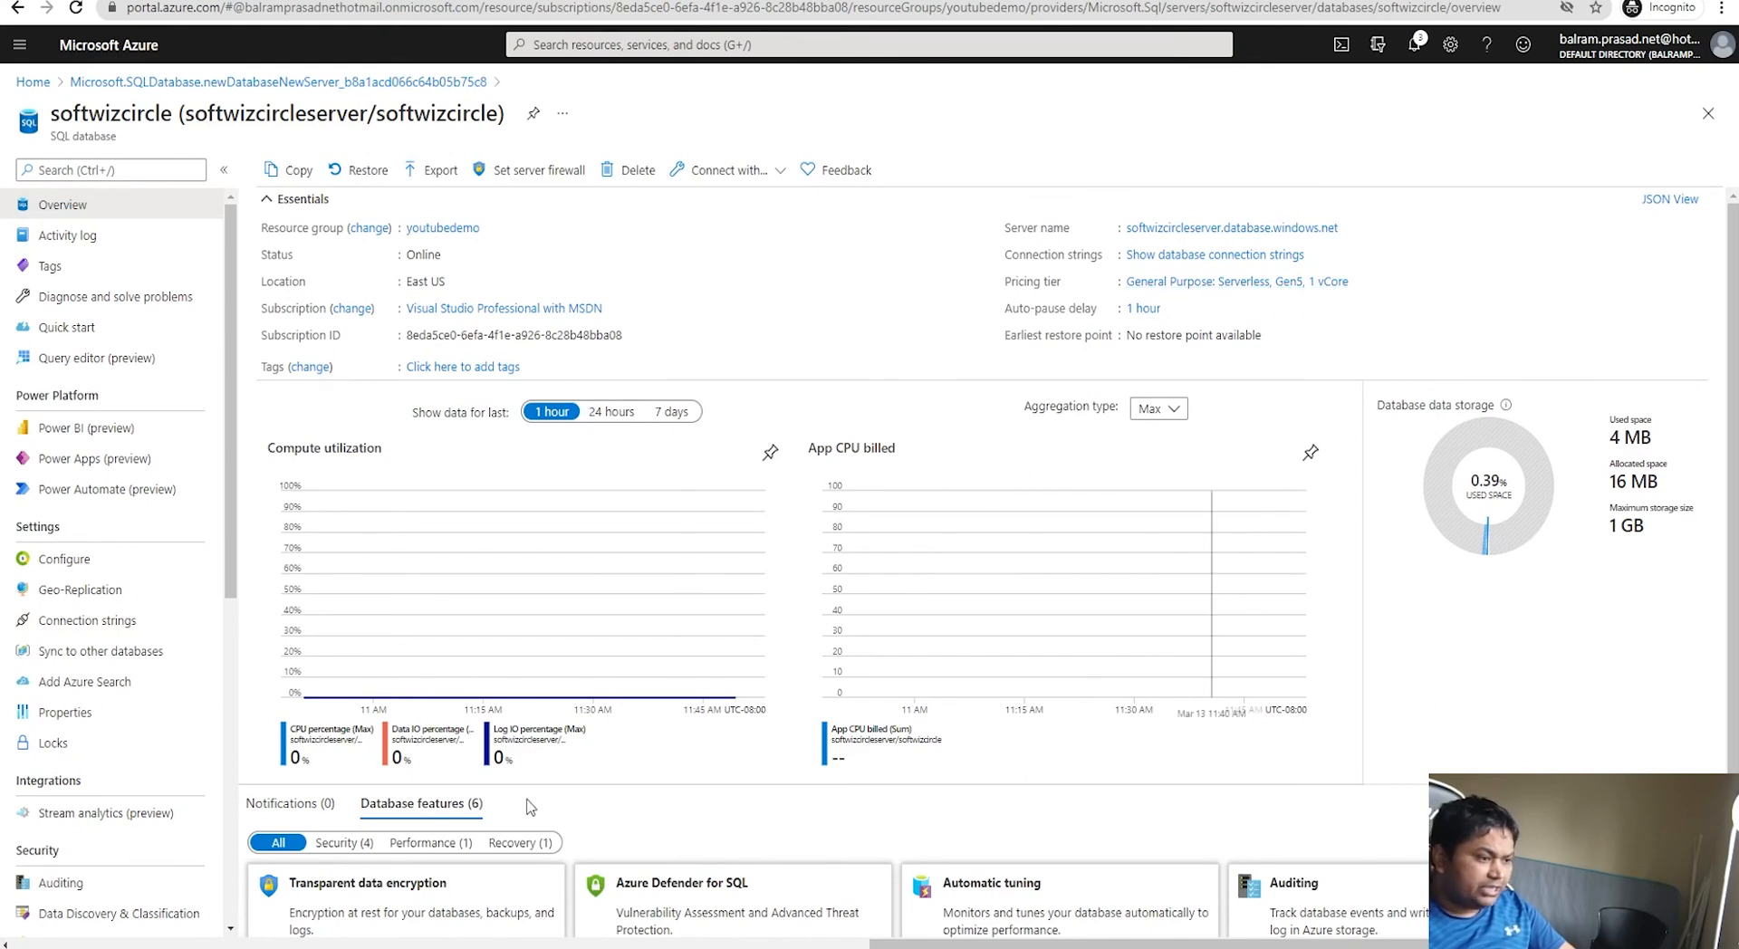
# Step: Scroll through the softwizcircle overview, then open Set server firewall for softwizcircleserver
pyautogui.scroll(-2, 543, 820)
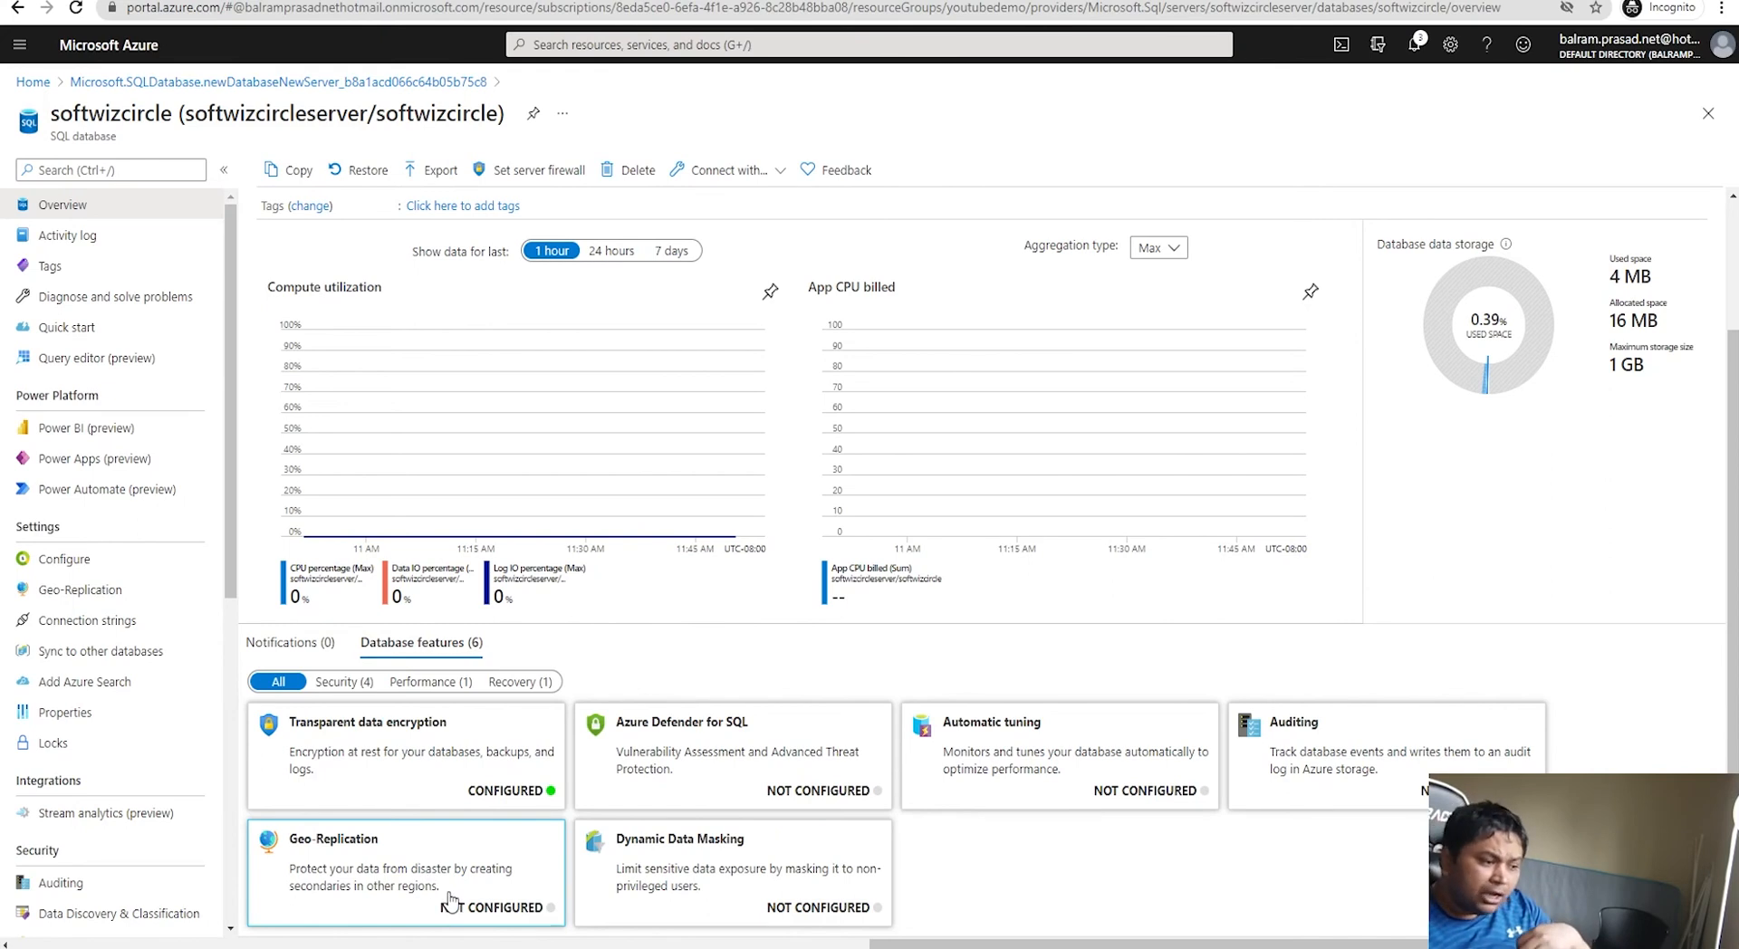
pyautogui.click(542, 172)
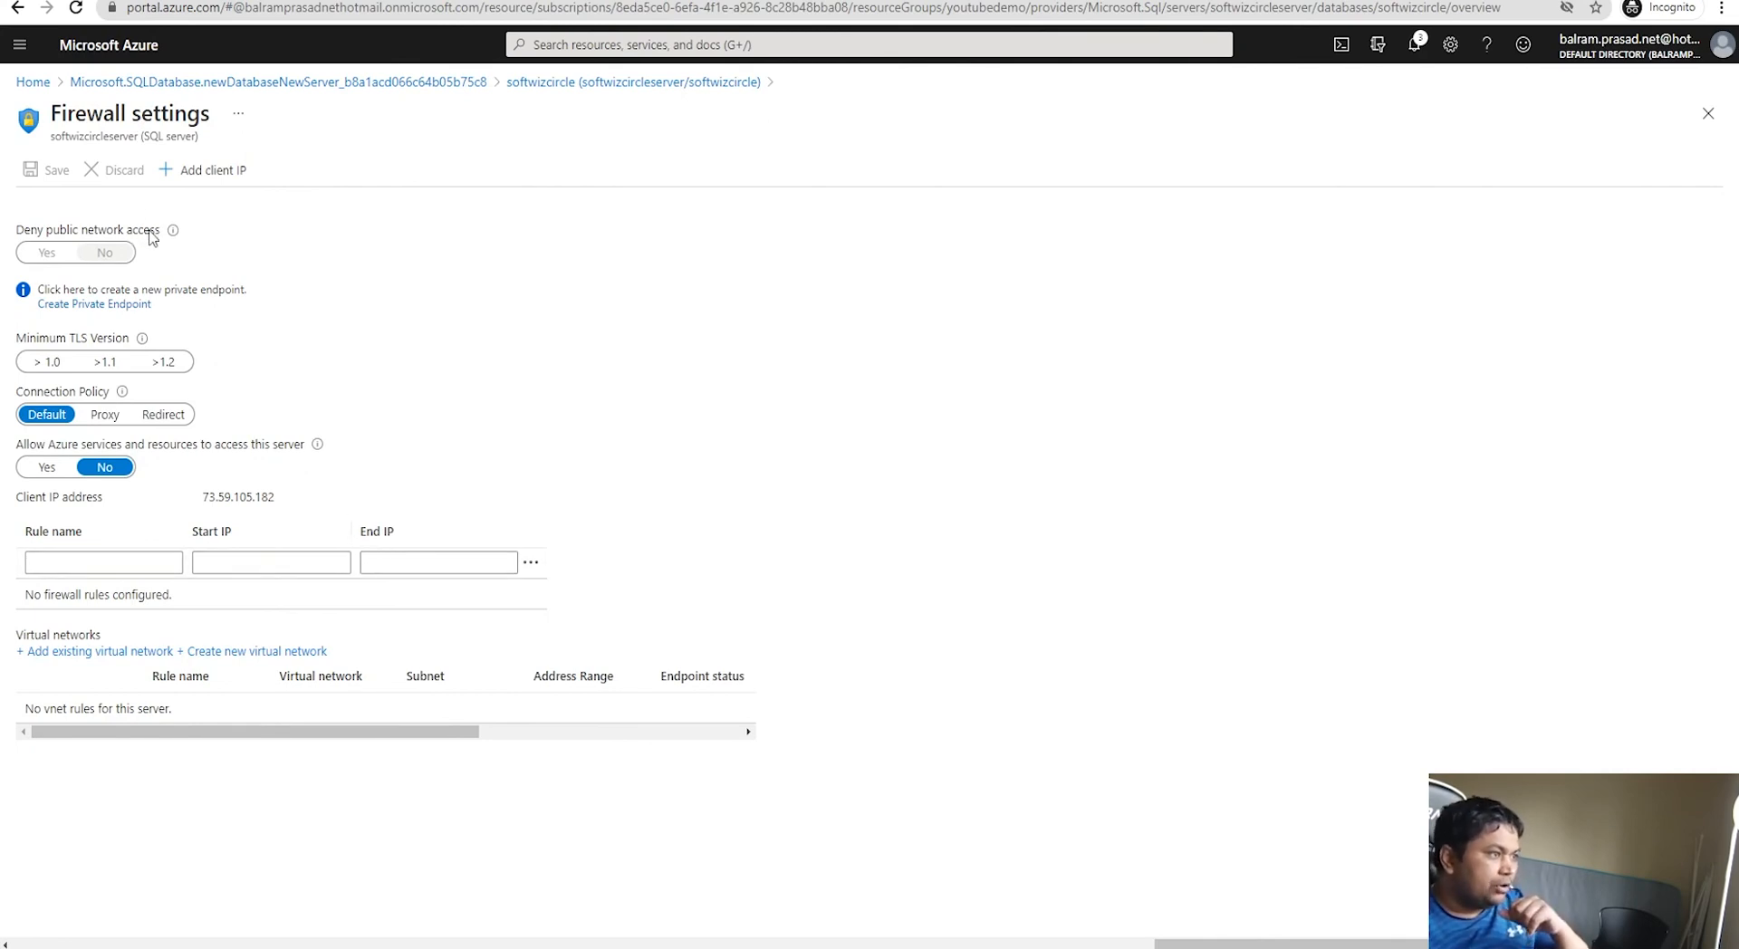
# Step: Add and save a client IP firewall rule, then copy softwizcircle's full server name
pyautogui.click(214, 177)
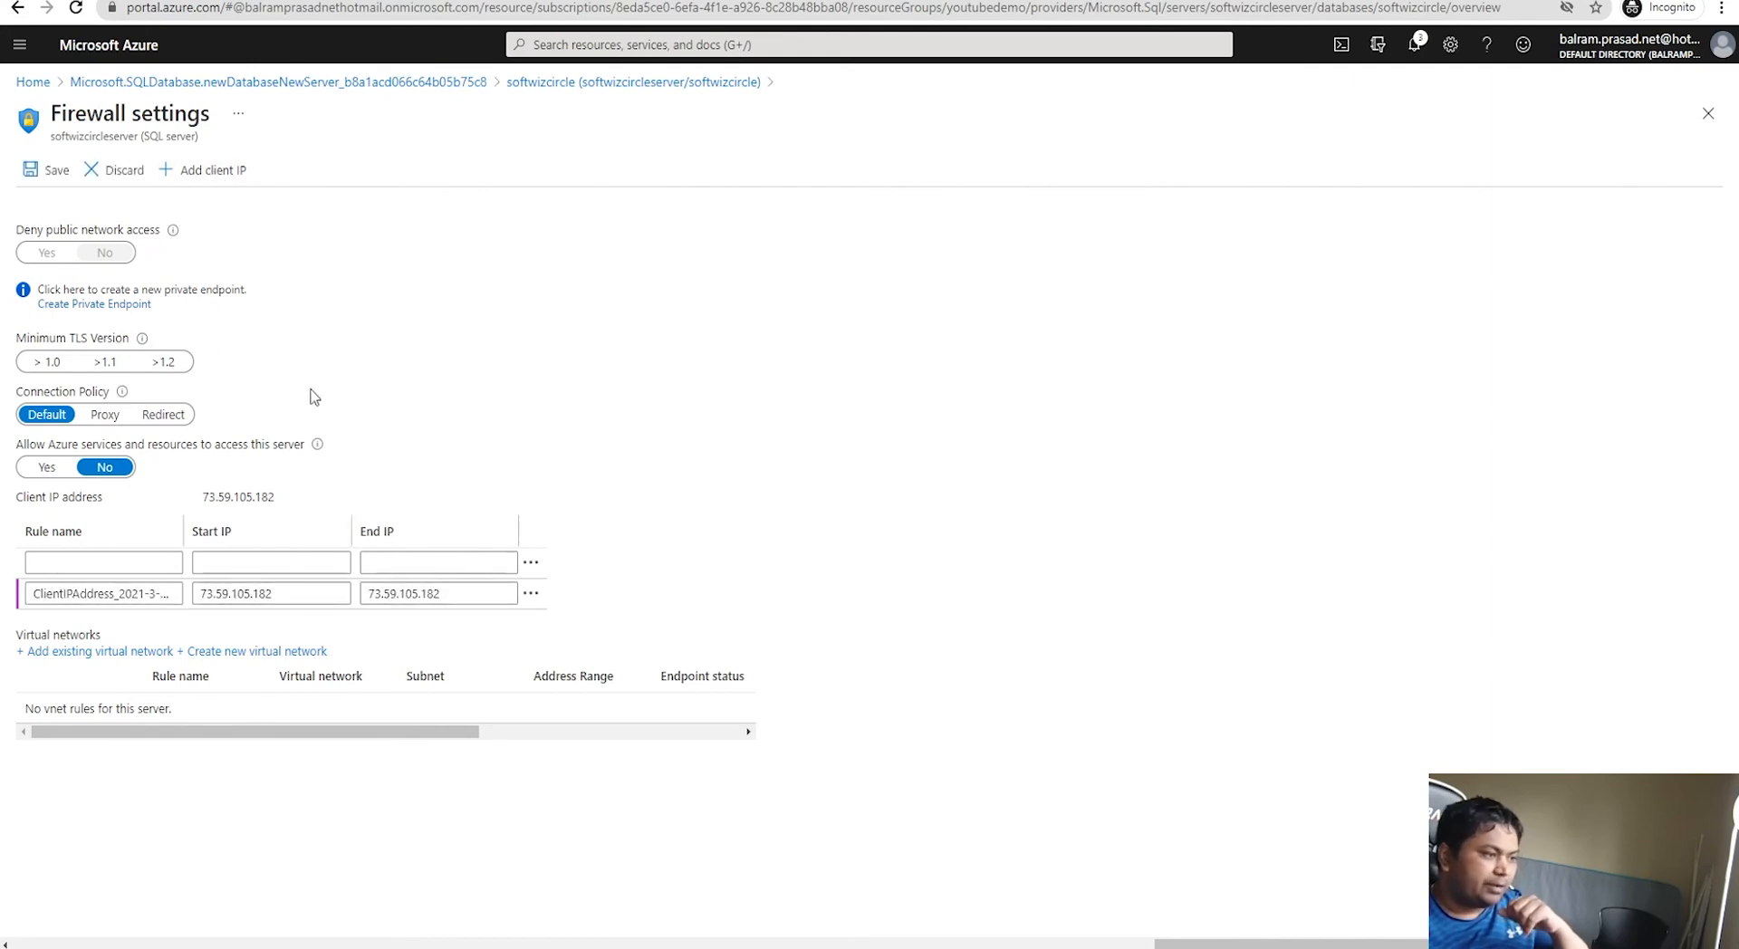
pyautogui.click(47, 169)
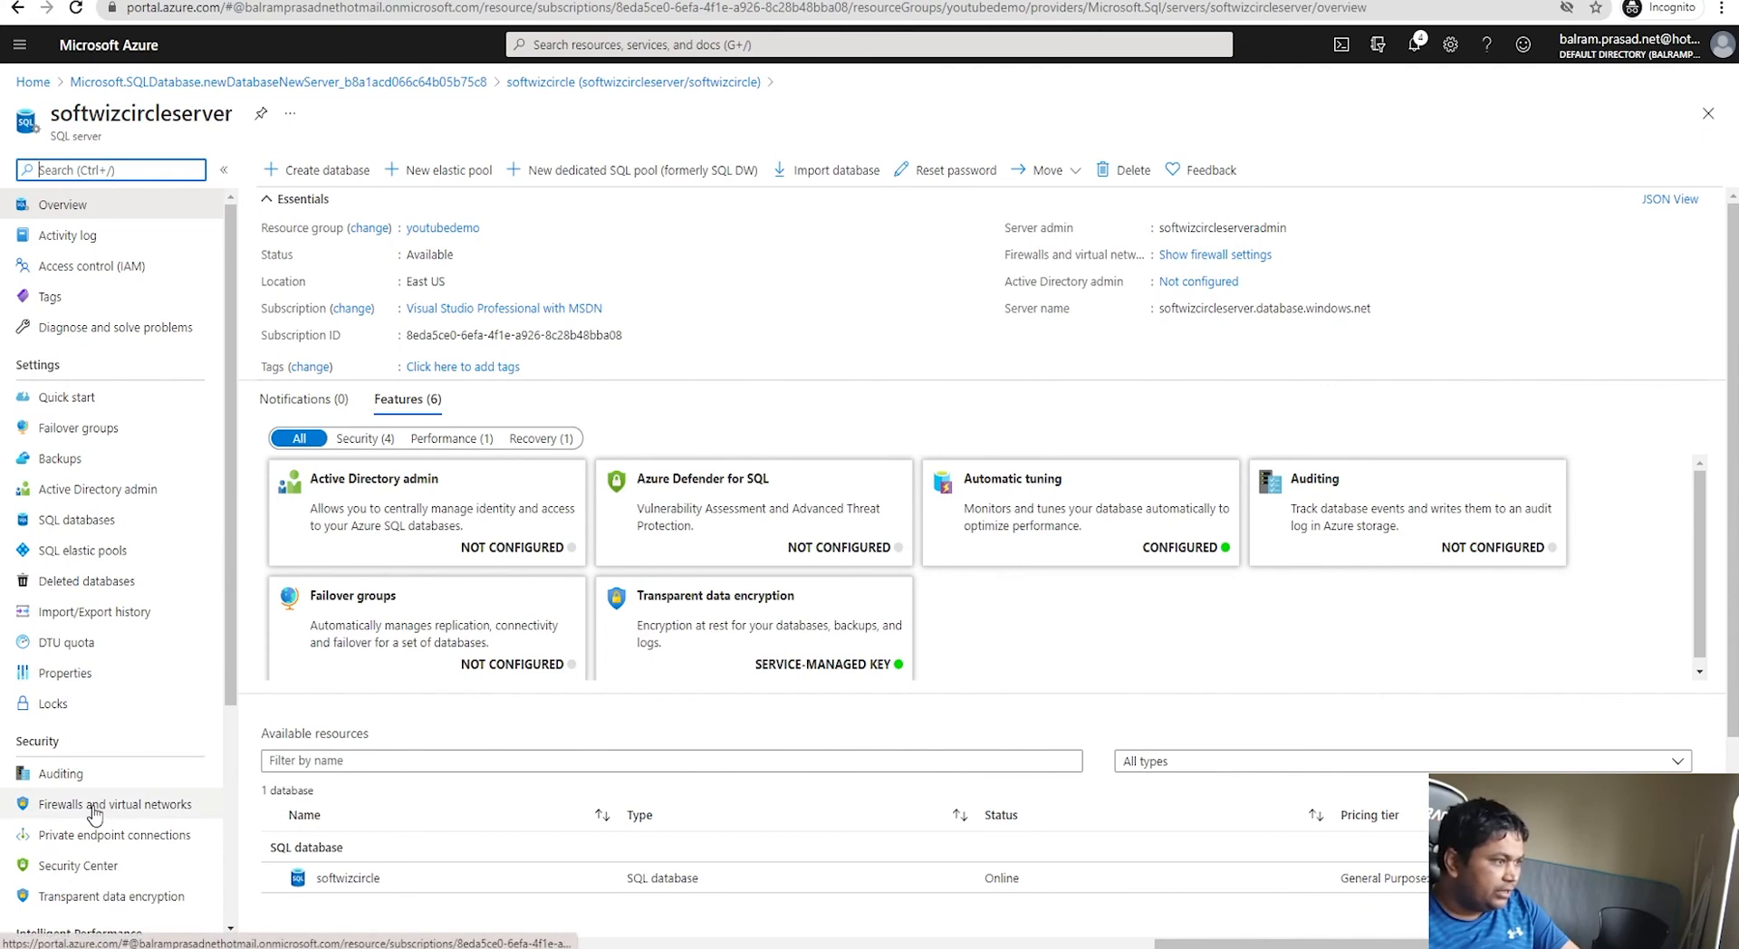
pyautogui.click(118, 525)
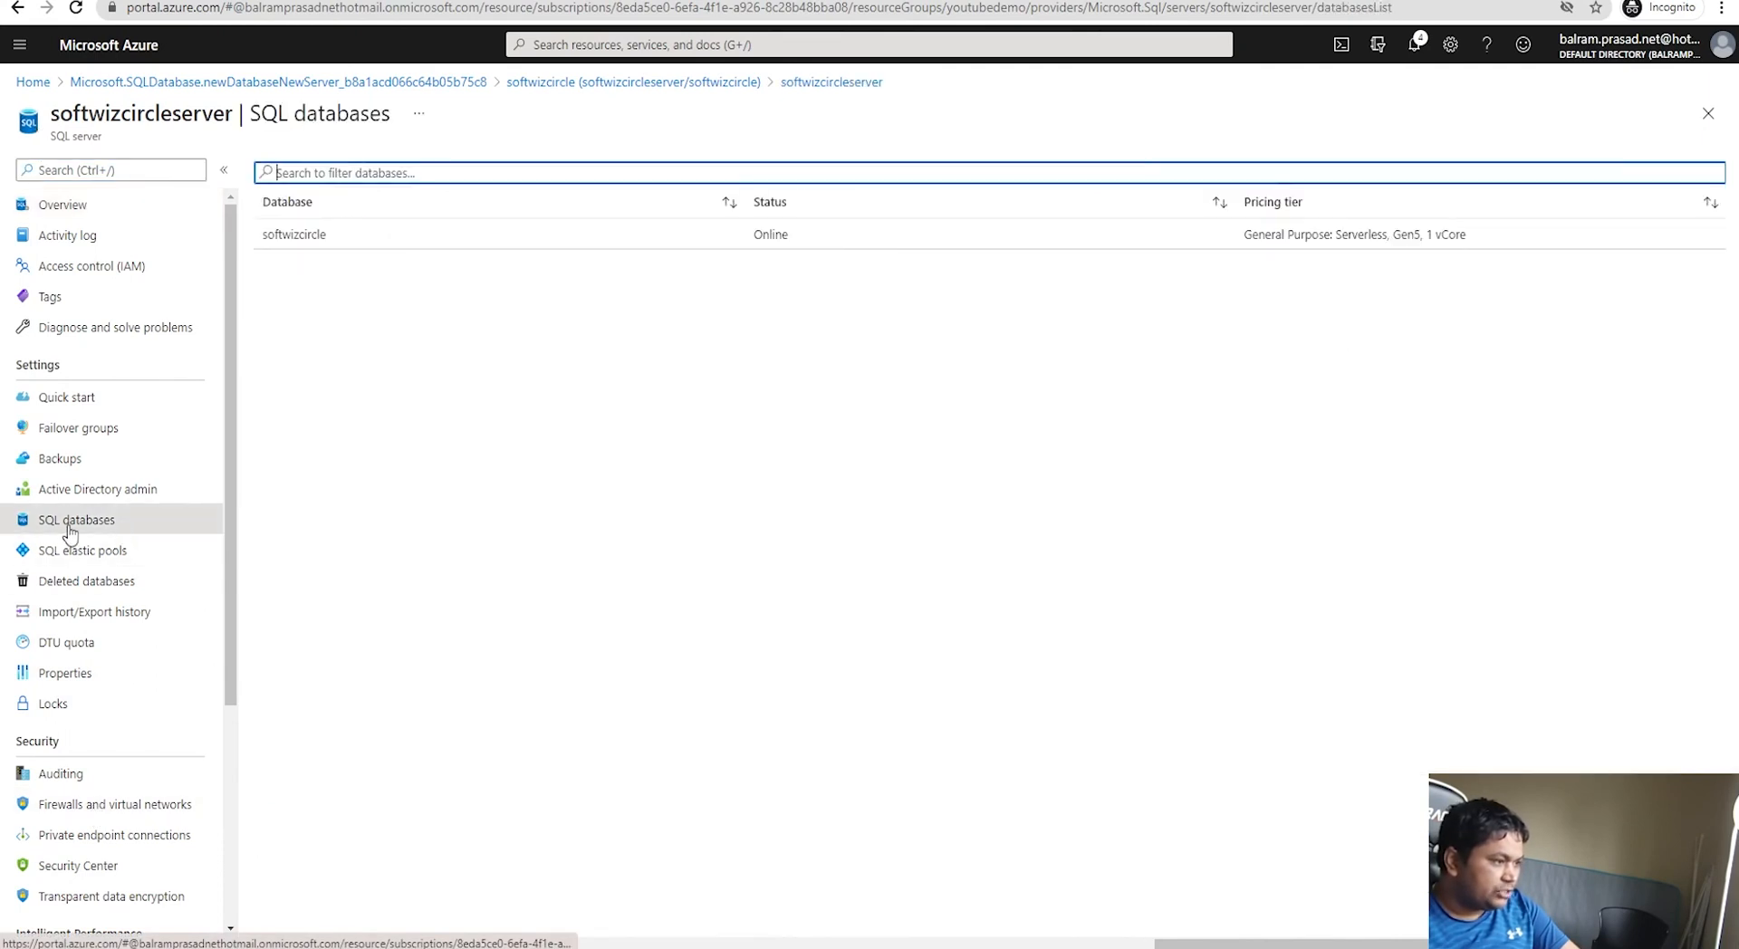
pyautogui.click(389, 234)
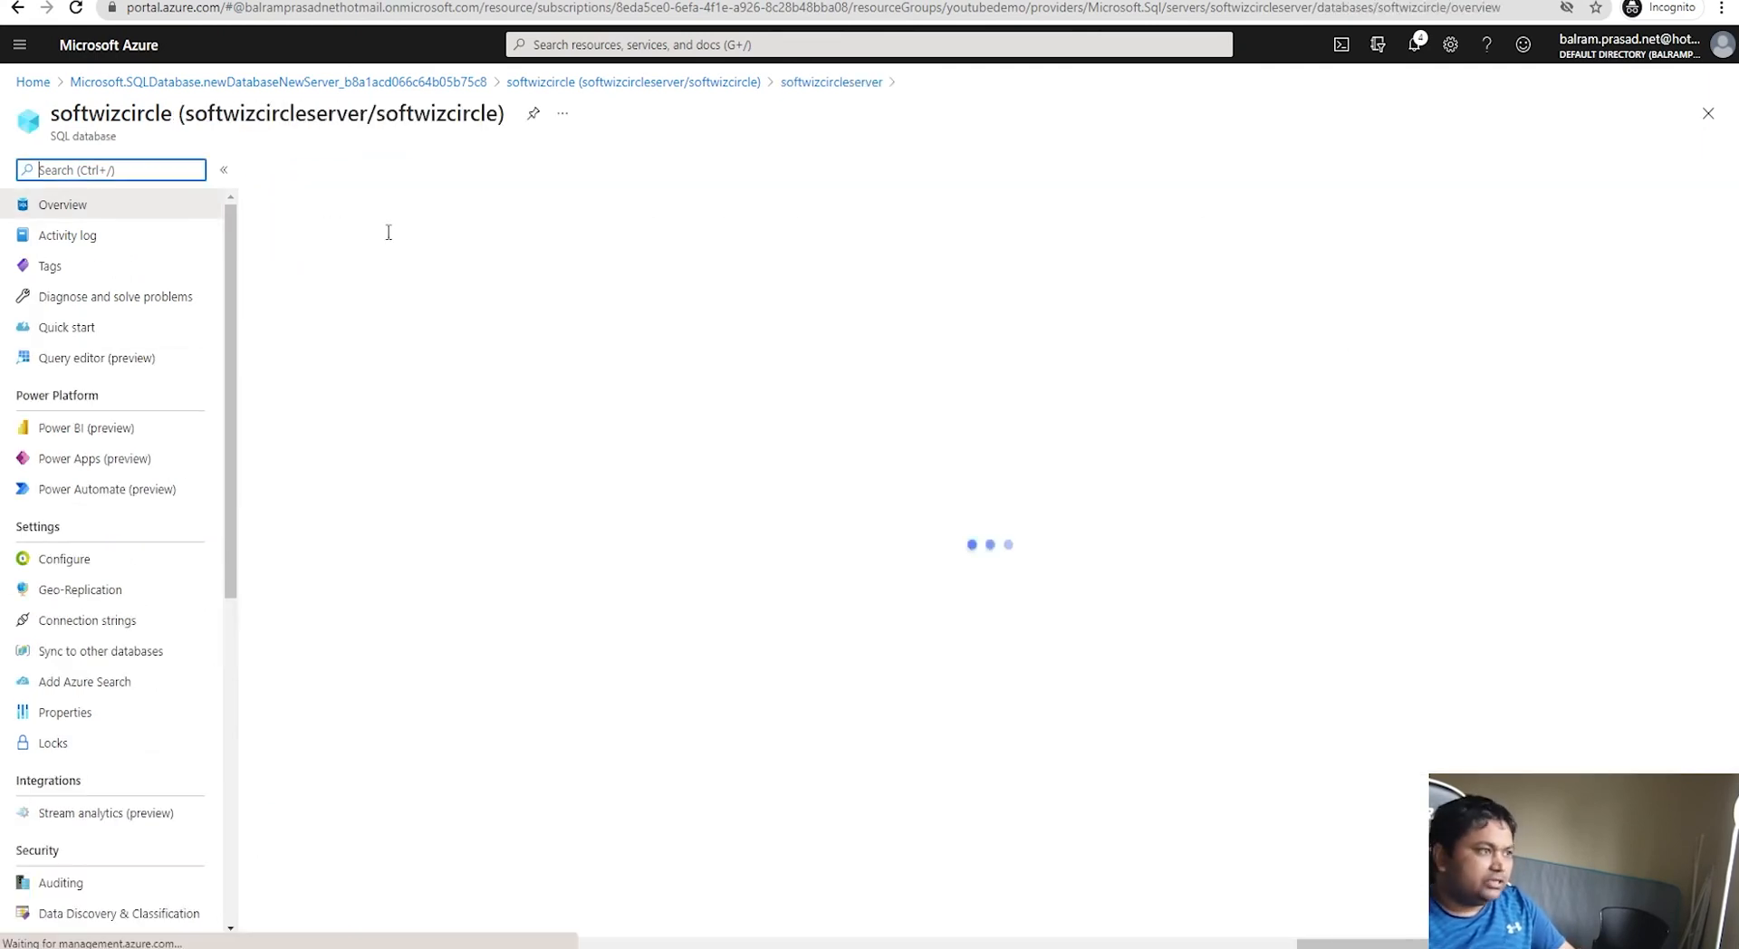
pyautogui.click(1349, 227)
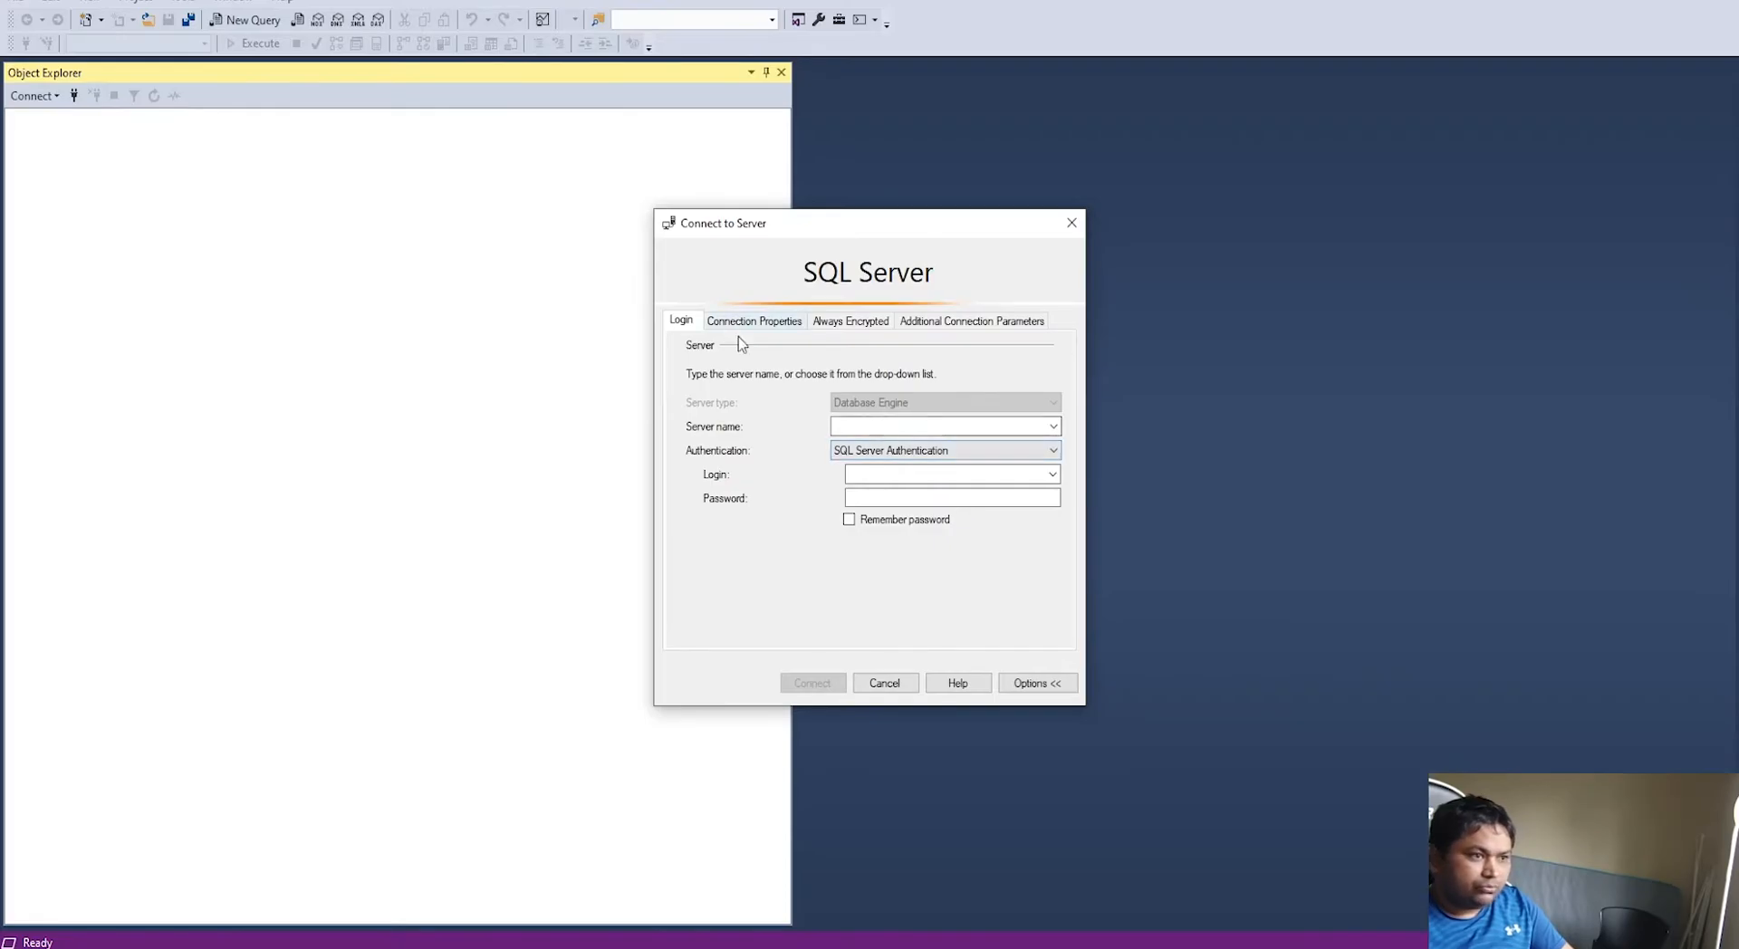
# Step: Paste the server address and fill in the admin SQL login and password from the notes
pyautogui.hotkey('ctrl', 'v')
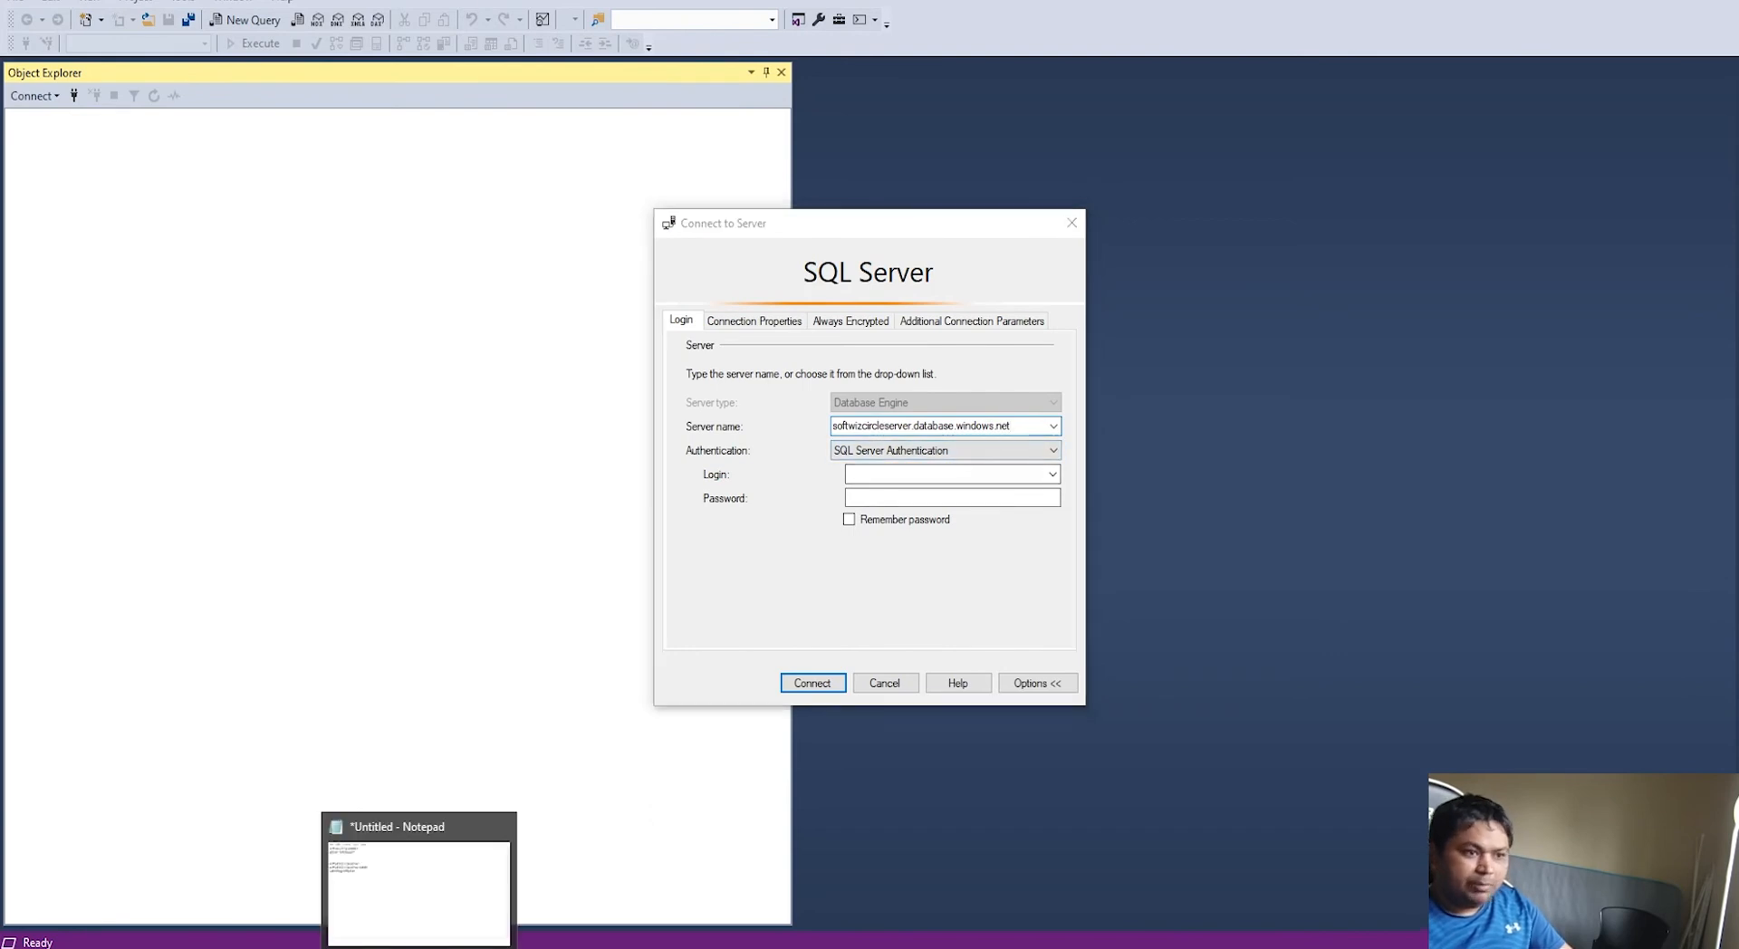
pyautogui.click(419, 948)
pyautogui.moveTo(759, 667); pyautogui.dragTo(528, 668)
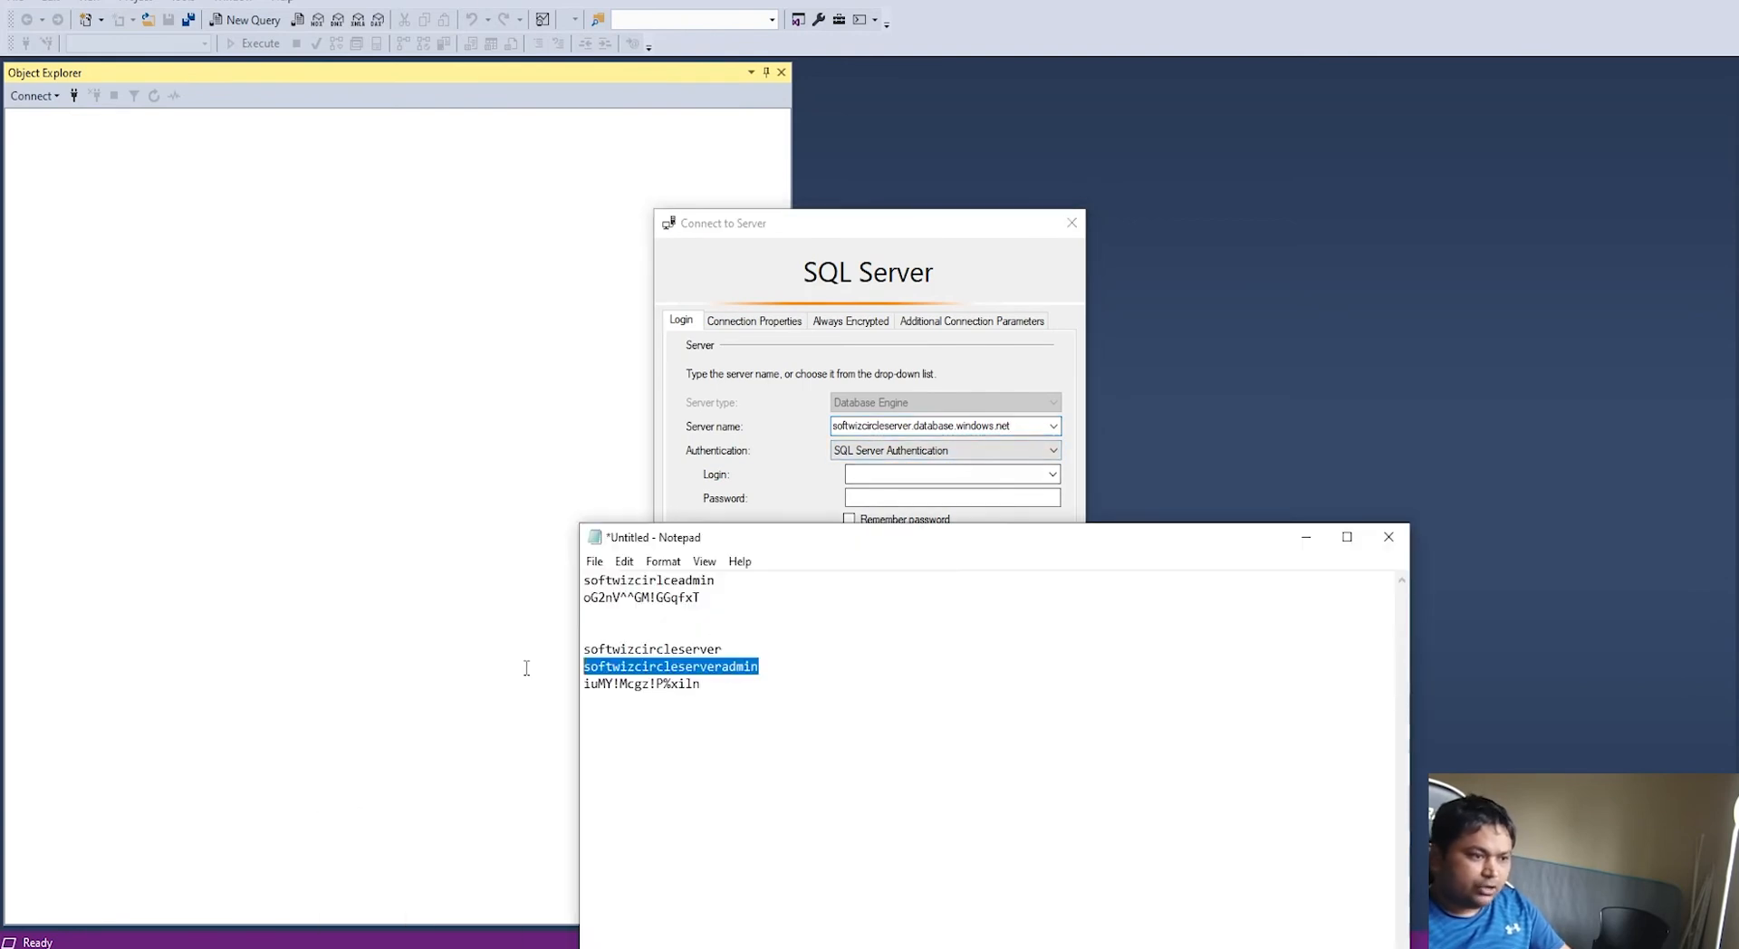
pyautogui.click(934, 476)
pyautogui.hotkey('ctrl', 'v')
pyautogui.press('Tab')
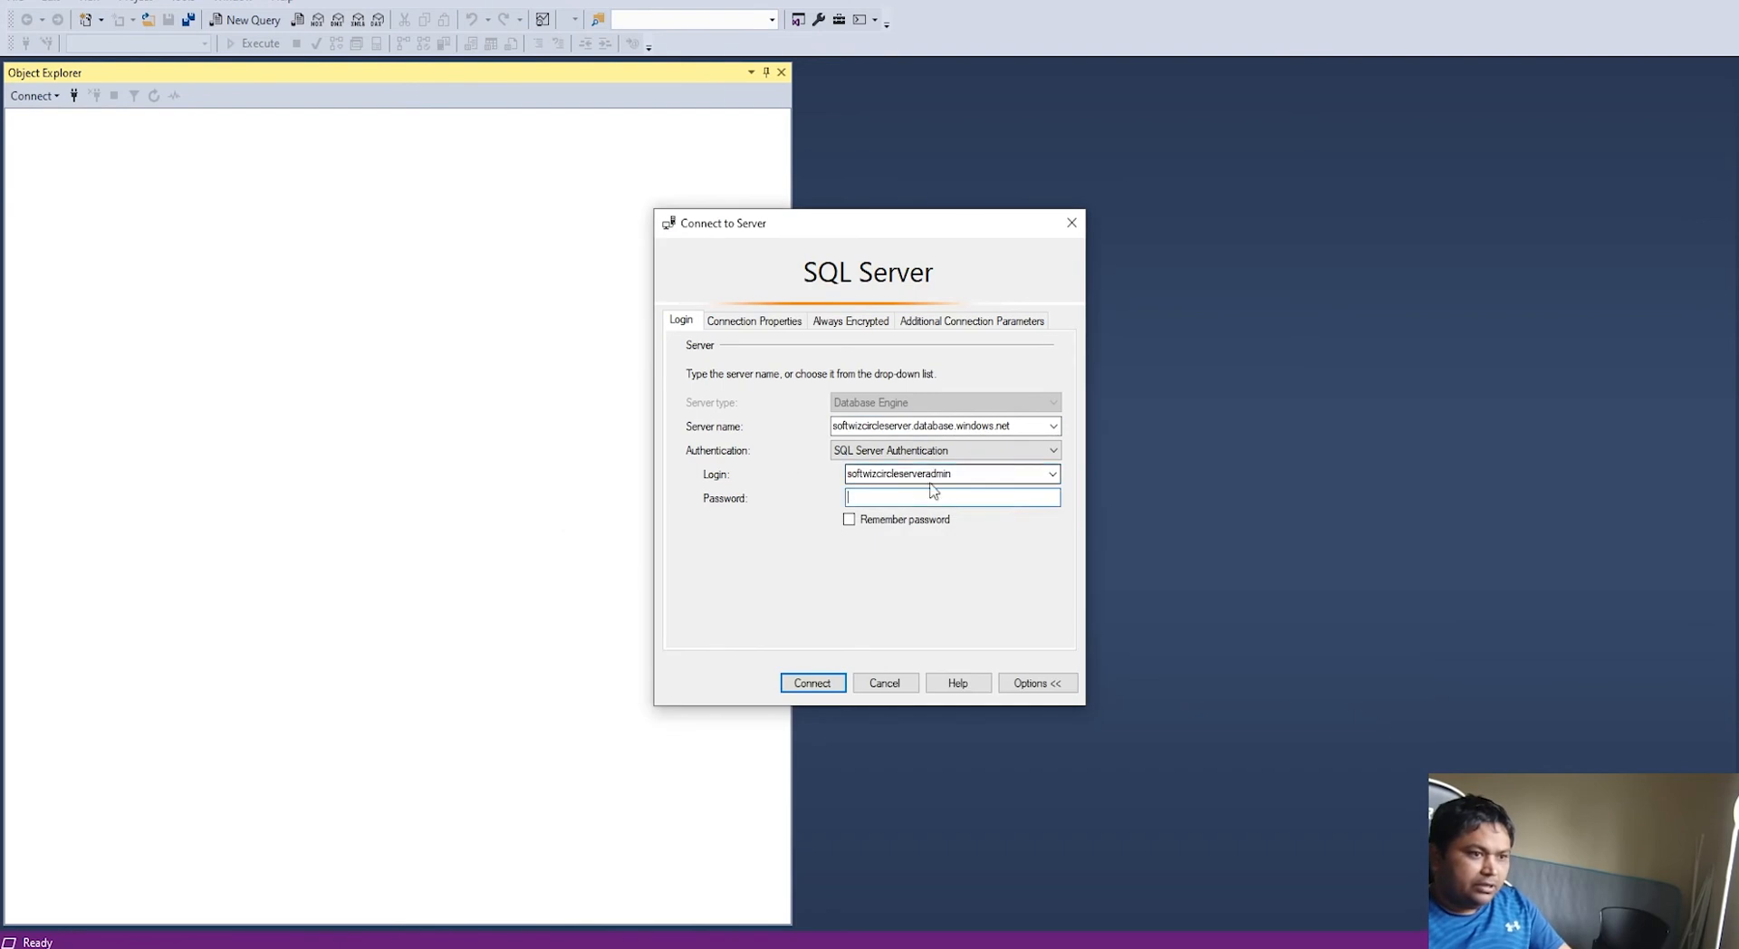
pyautogui.hotkey('alt', 'Tab')
pyautogui.moveTo(711, 688); pyautogui.dragTo(501, 688)
pyautogui.hotkey('ctrl', 'c')
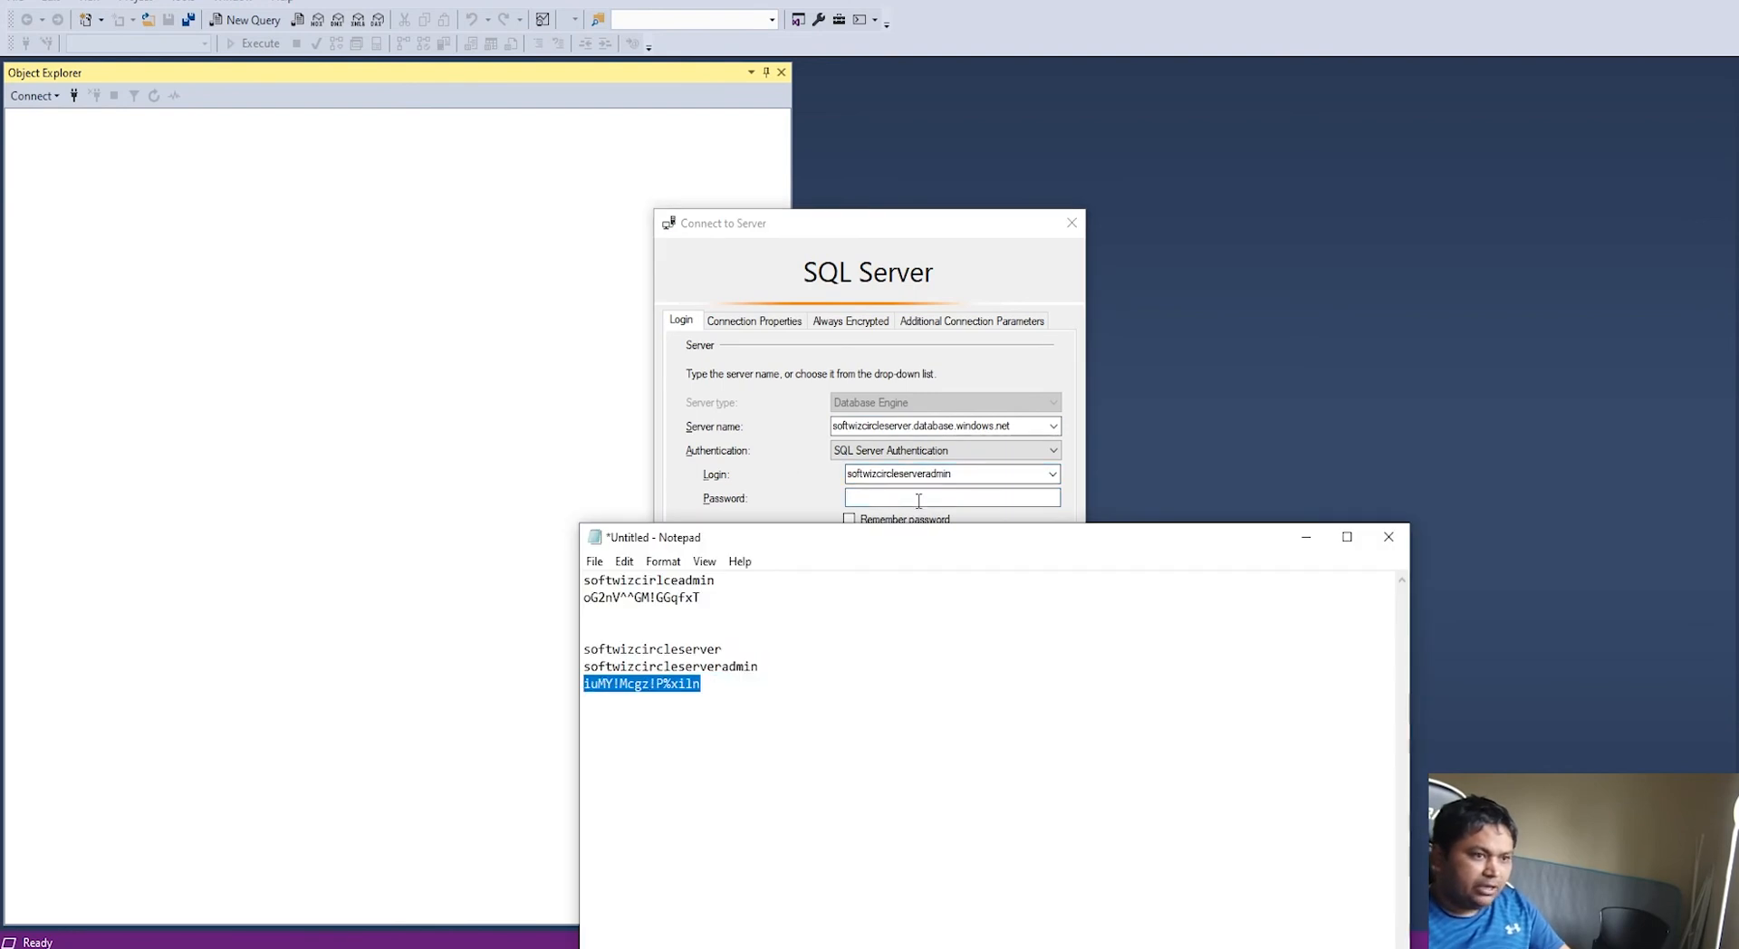
pyautogui.click(917, 503)
pyautogui.hotkey('ctrl', 'v')
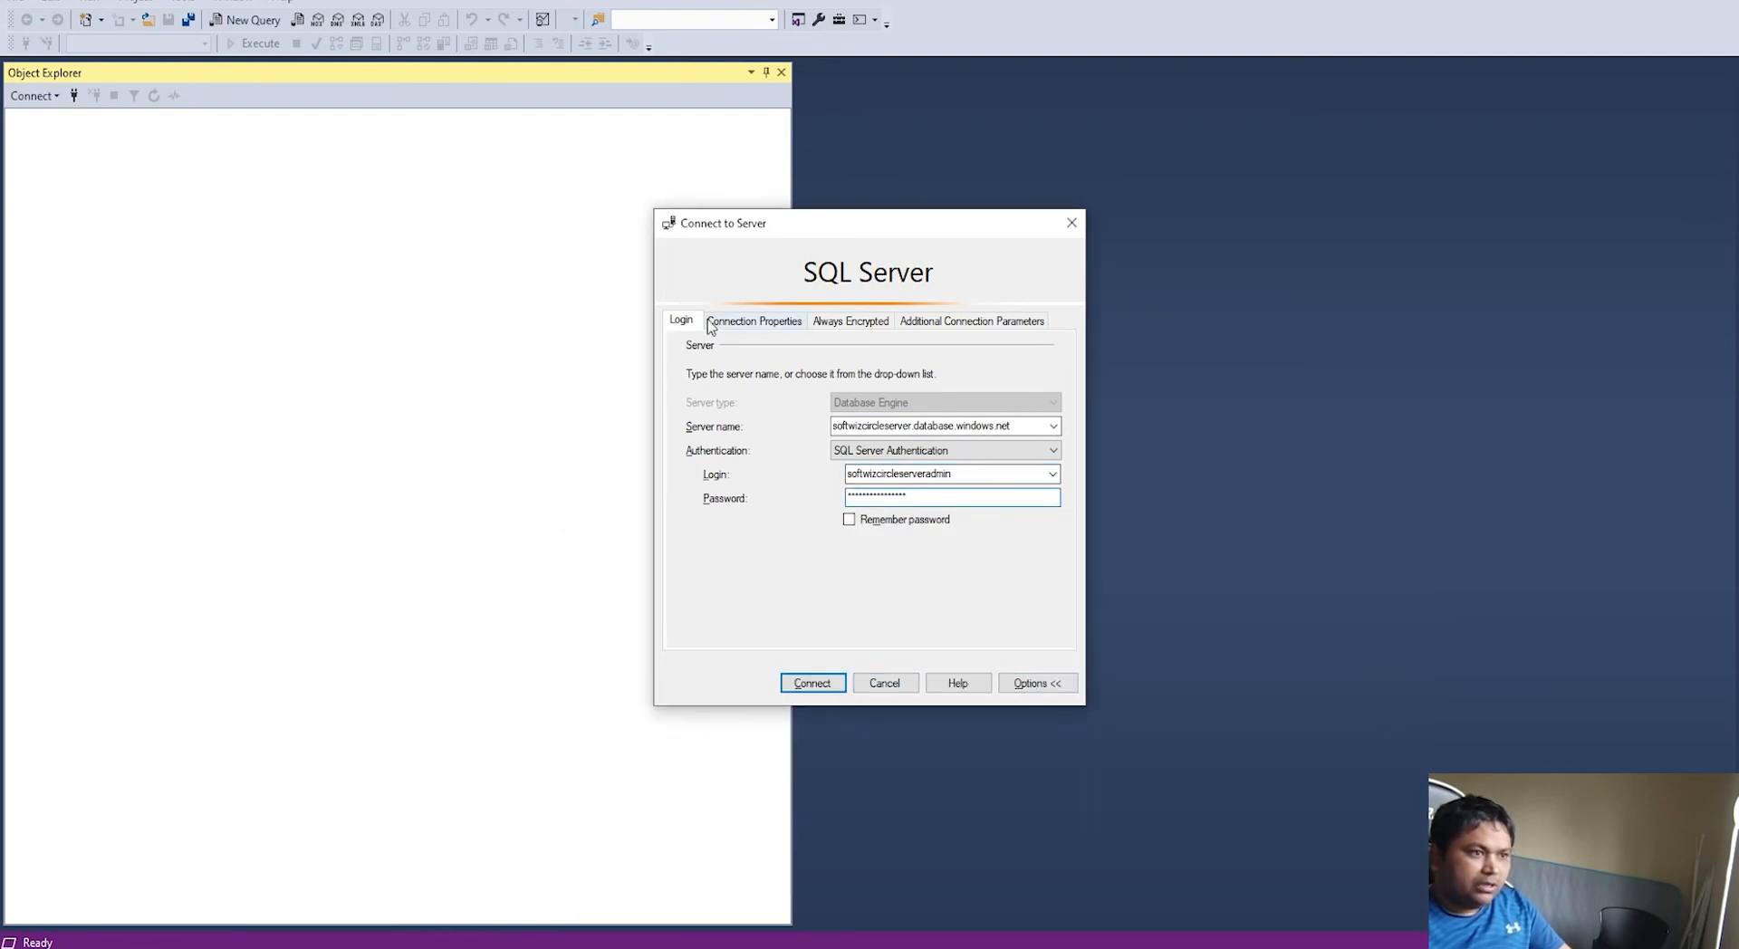
# Step: Set Connect to database under Connection Properties and connect to the Azure SQL server
pyautogui.click(753, 320)
pyautogui.hotkey('alt', 'Tab')
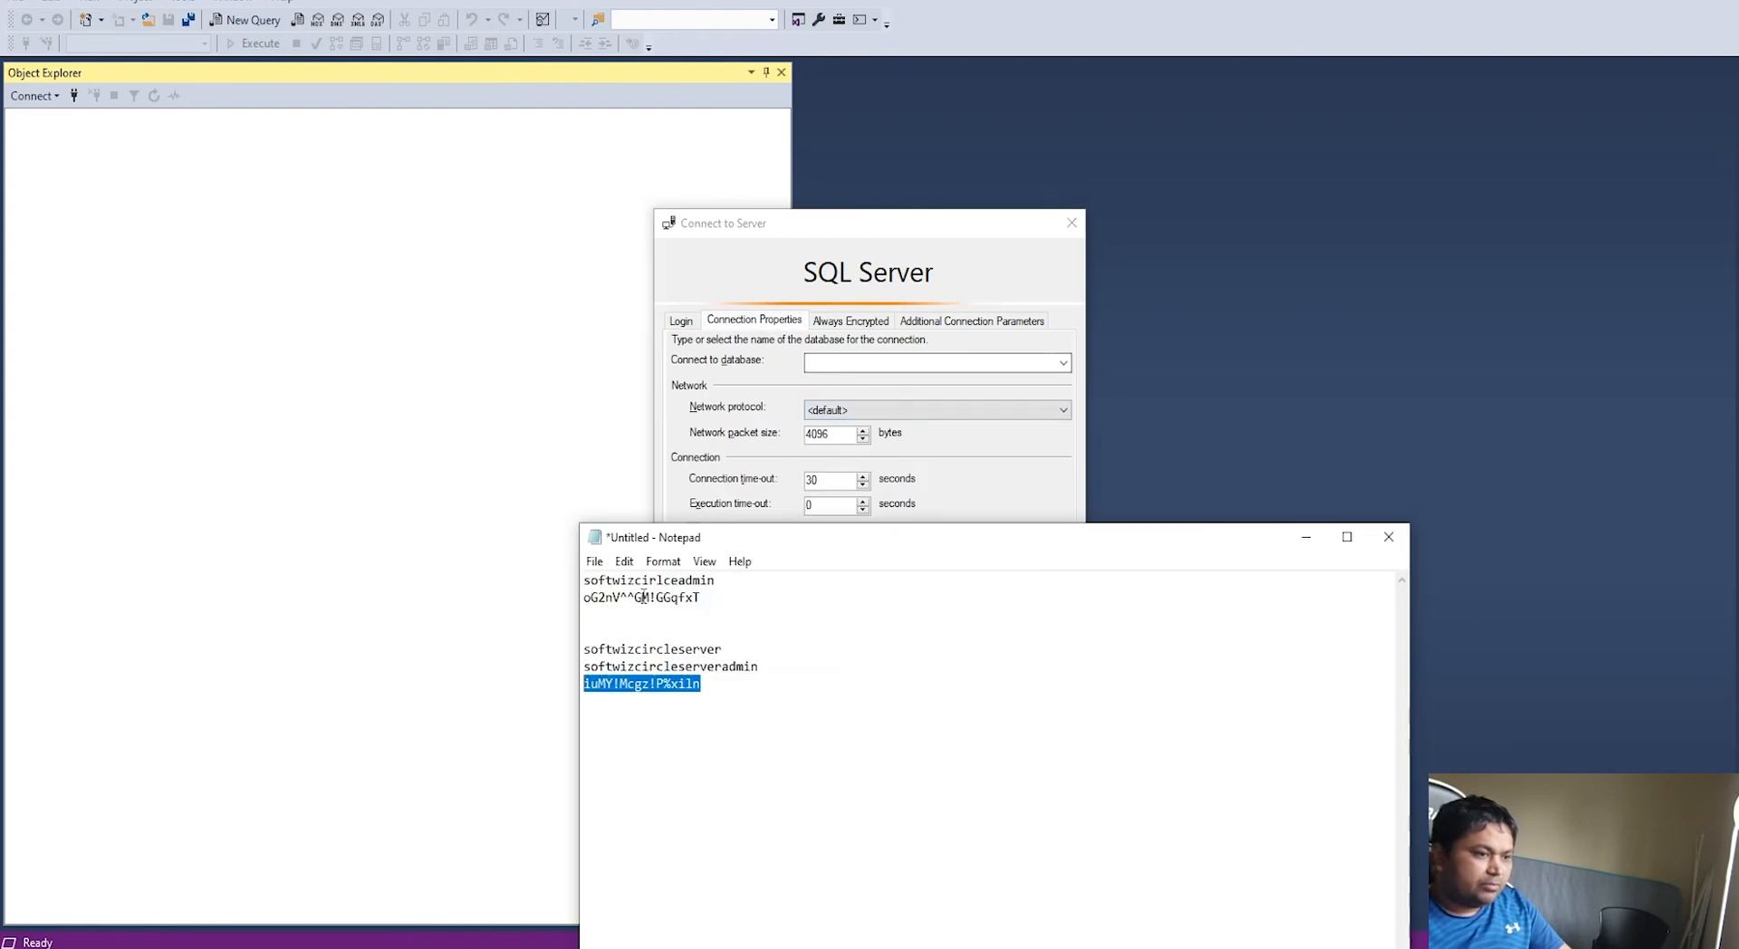
pyautogui.moveTo(731, 648); pyautogui.dragTo(579, 649)
pyautogui.hotkey('ctrl', 'c')
pyautogui.click(874, 361)
pyautogui.hotkey('ctrl', 'v')
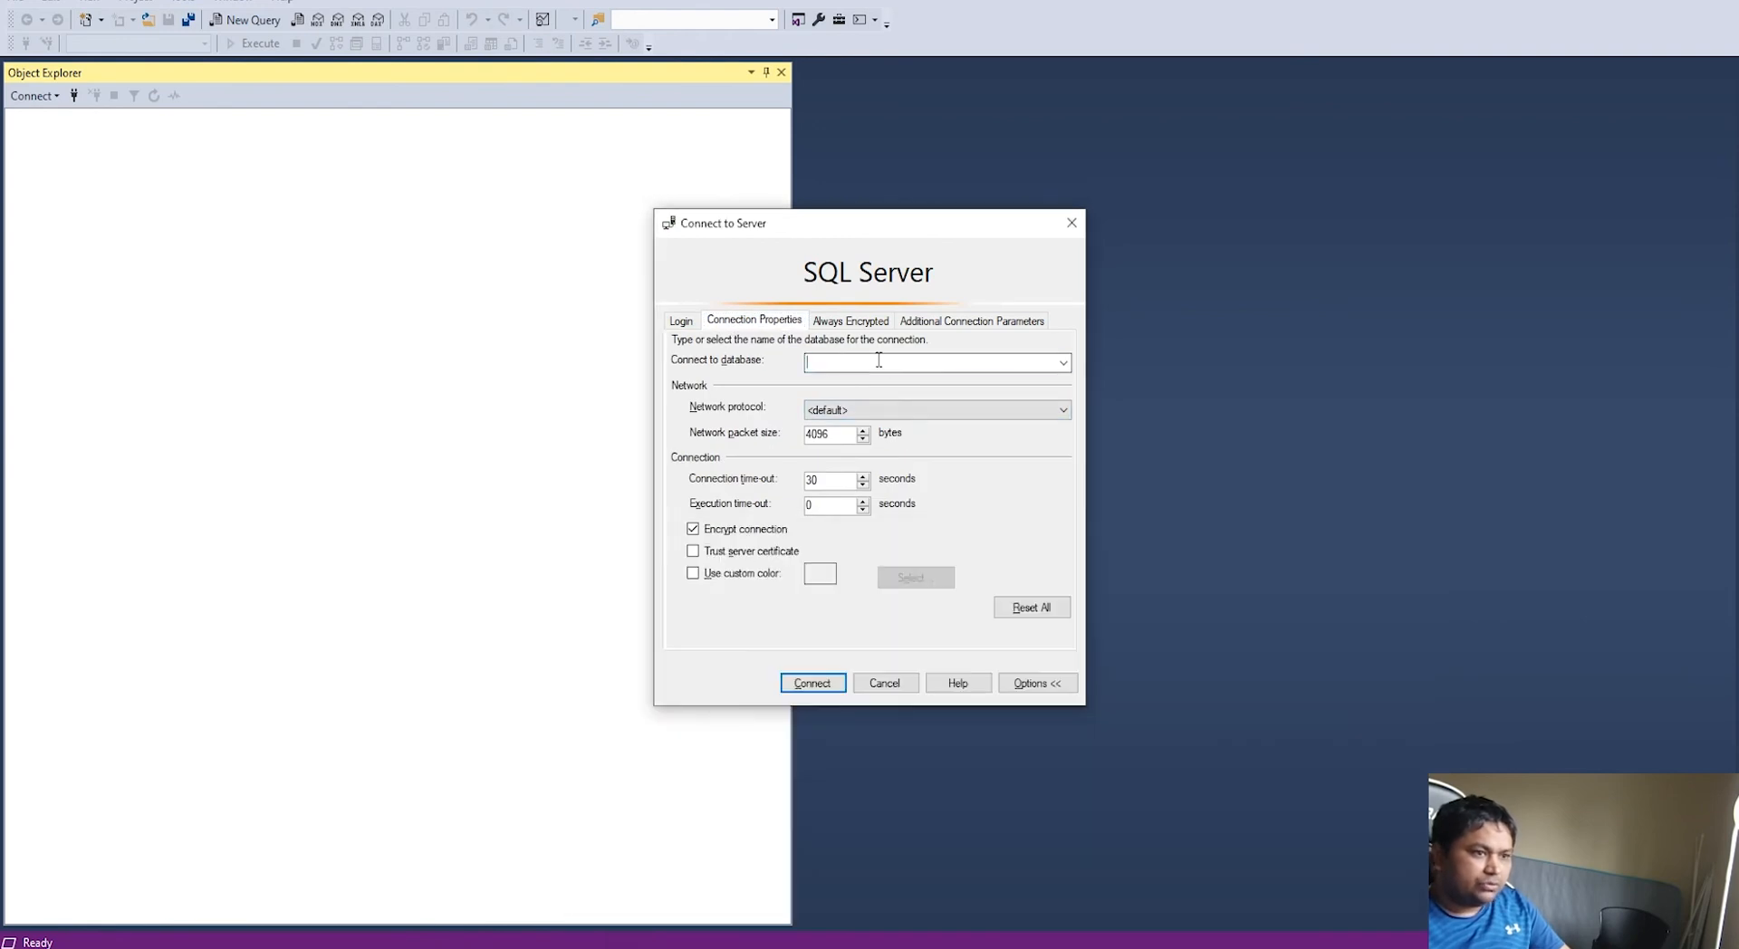
pyautogui.click(829, 682)
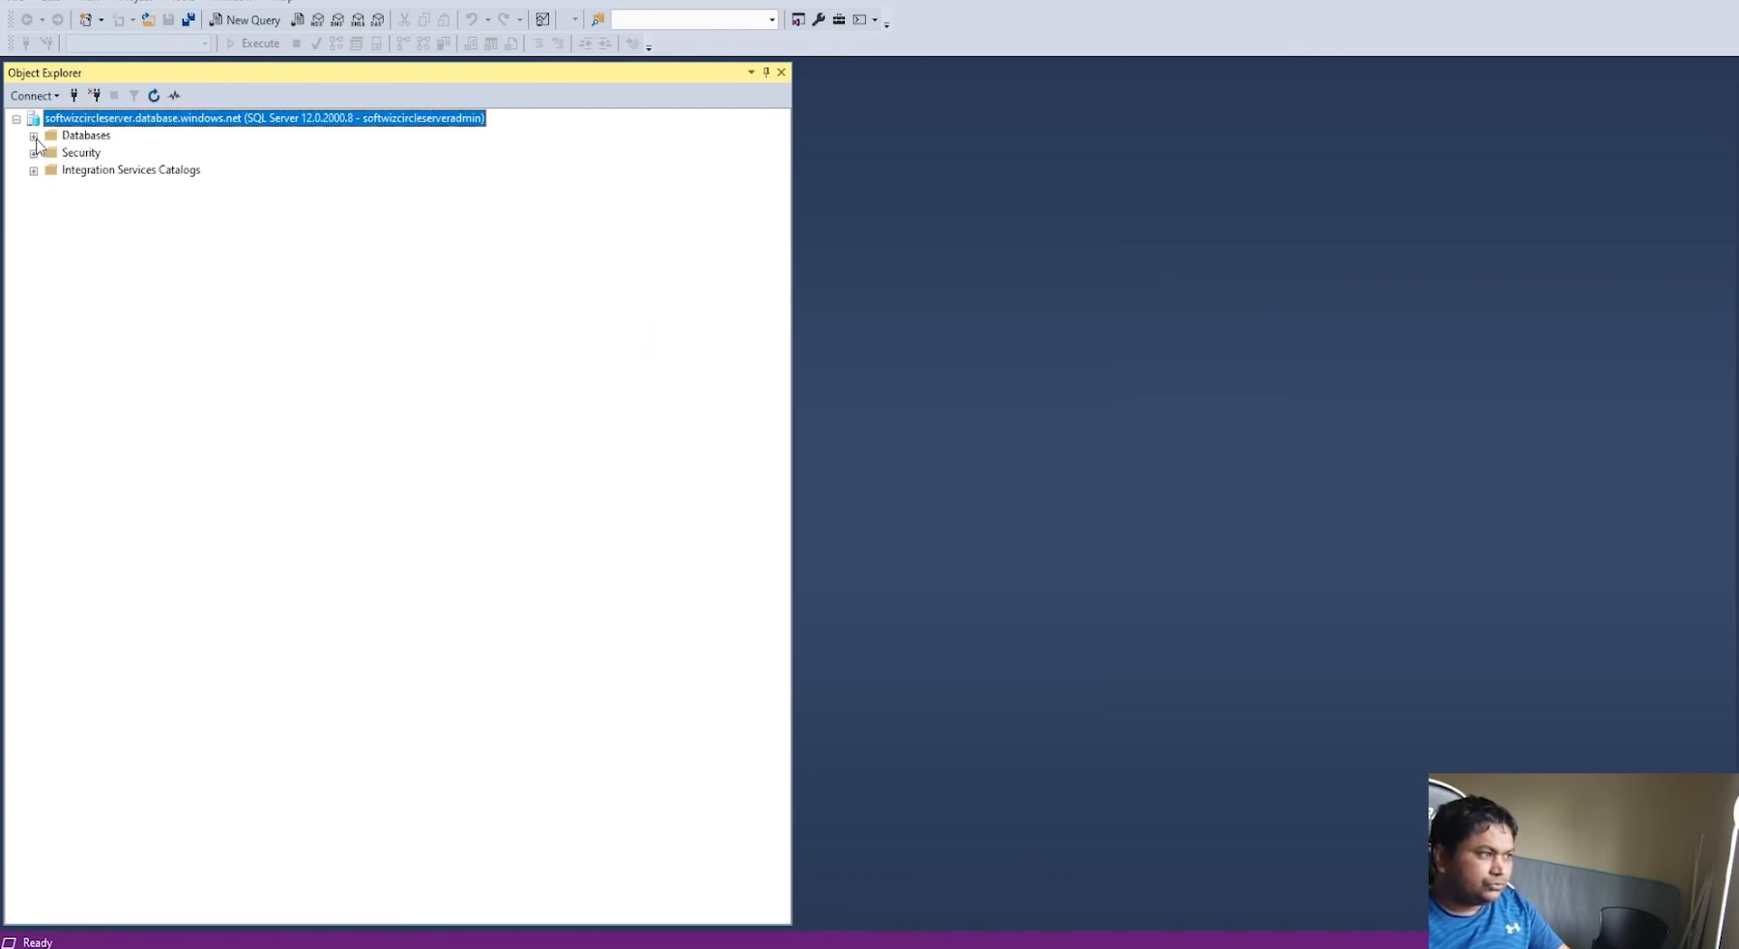
# Step: Expand Databases > softwizcircle > Tables and choose New > Table from the Tables folder's menu
pyautogui.click(34, 137)
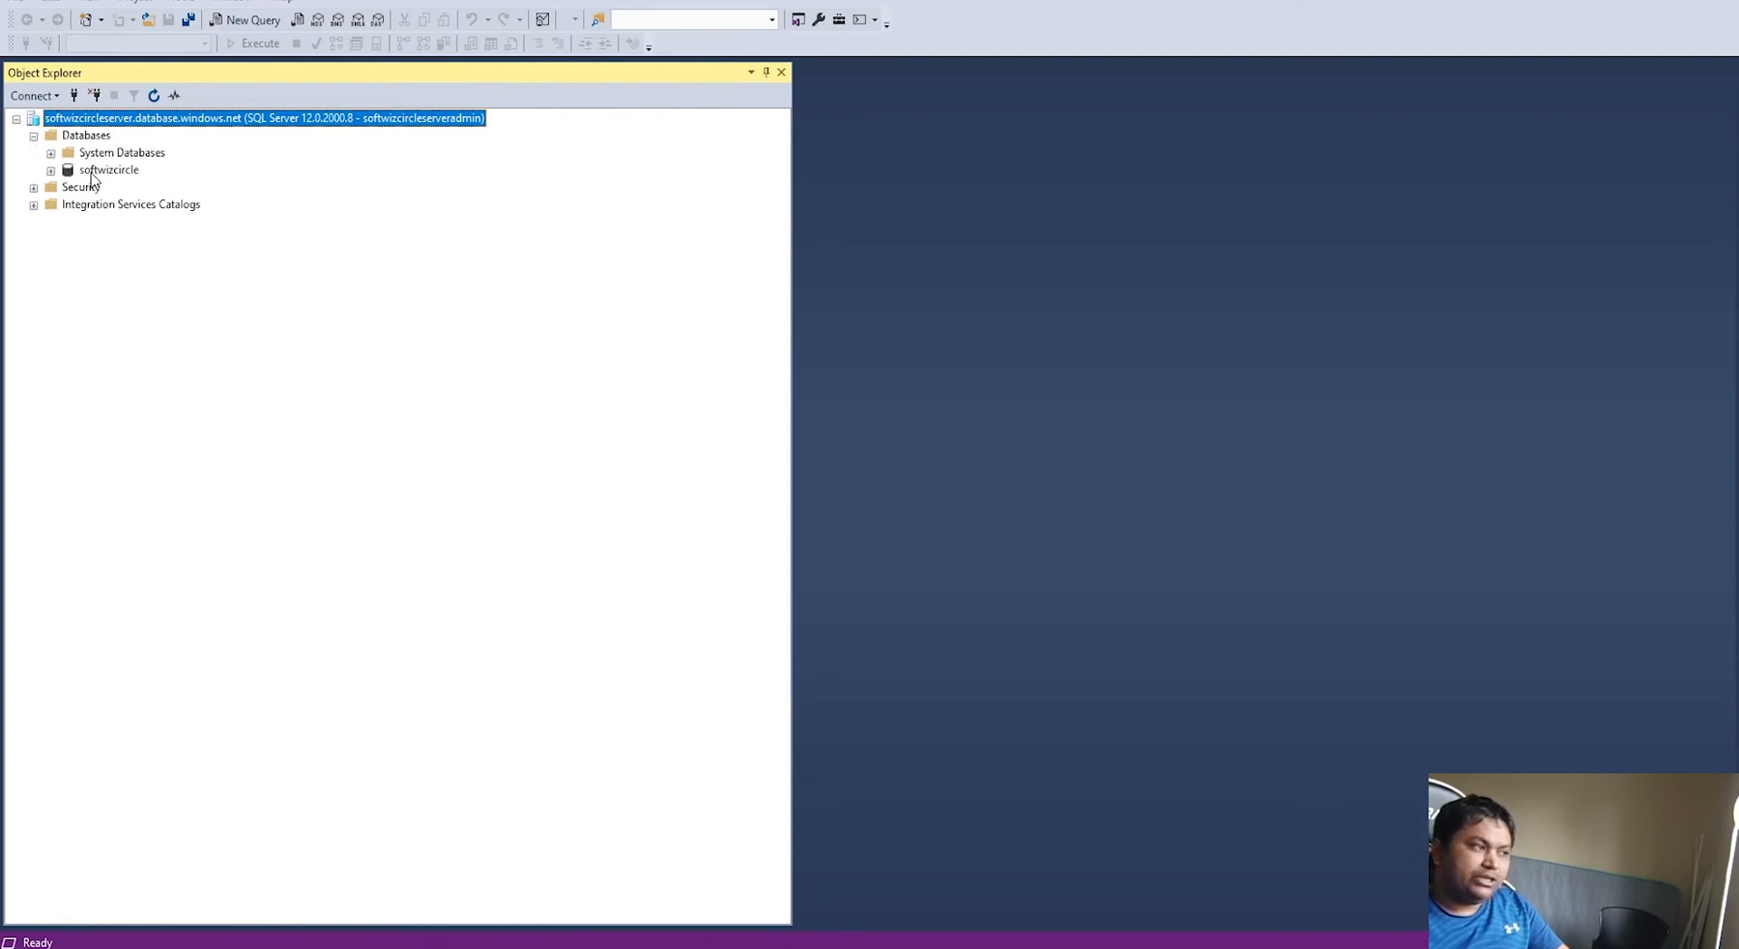
pyautogui.click(51, 171)
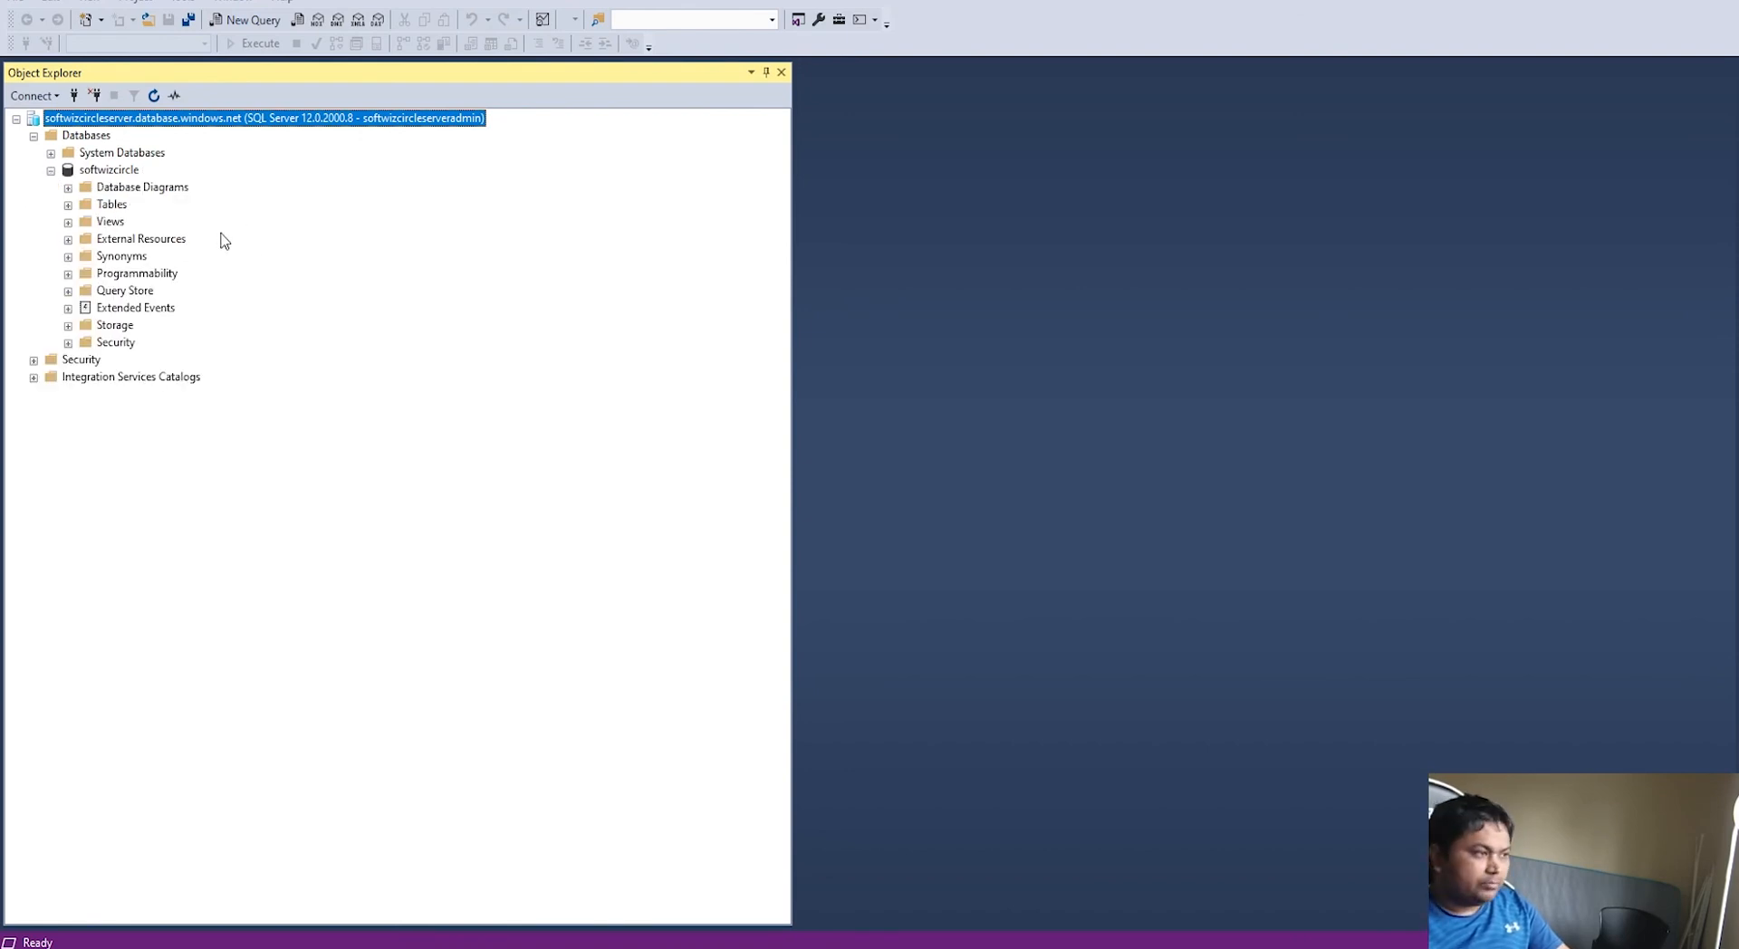
pyautogui.click(69, 206)
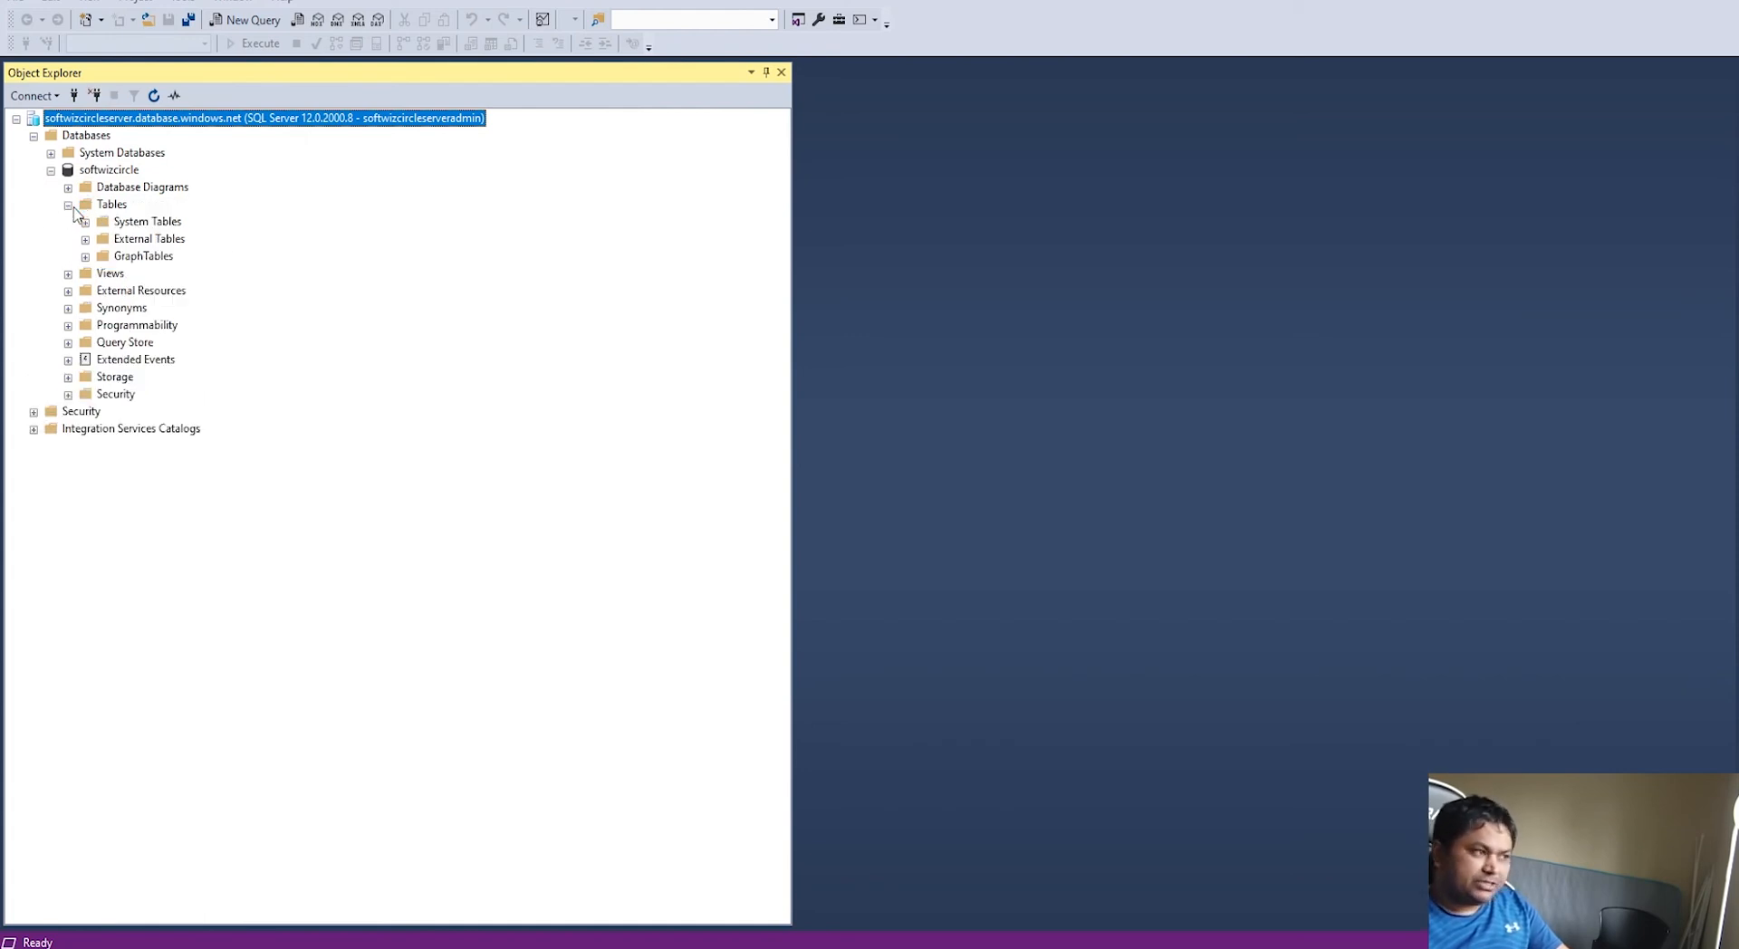
pyautogui.rightClick(124, 208)
pyautogui.moveTo(240, 219)
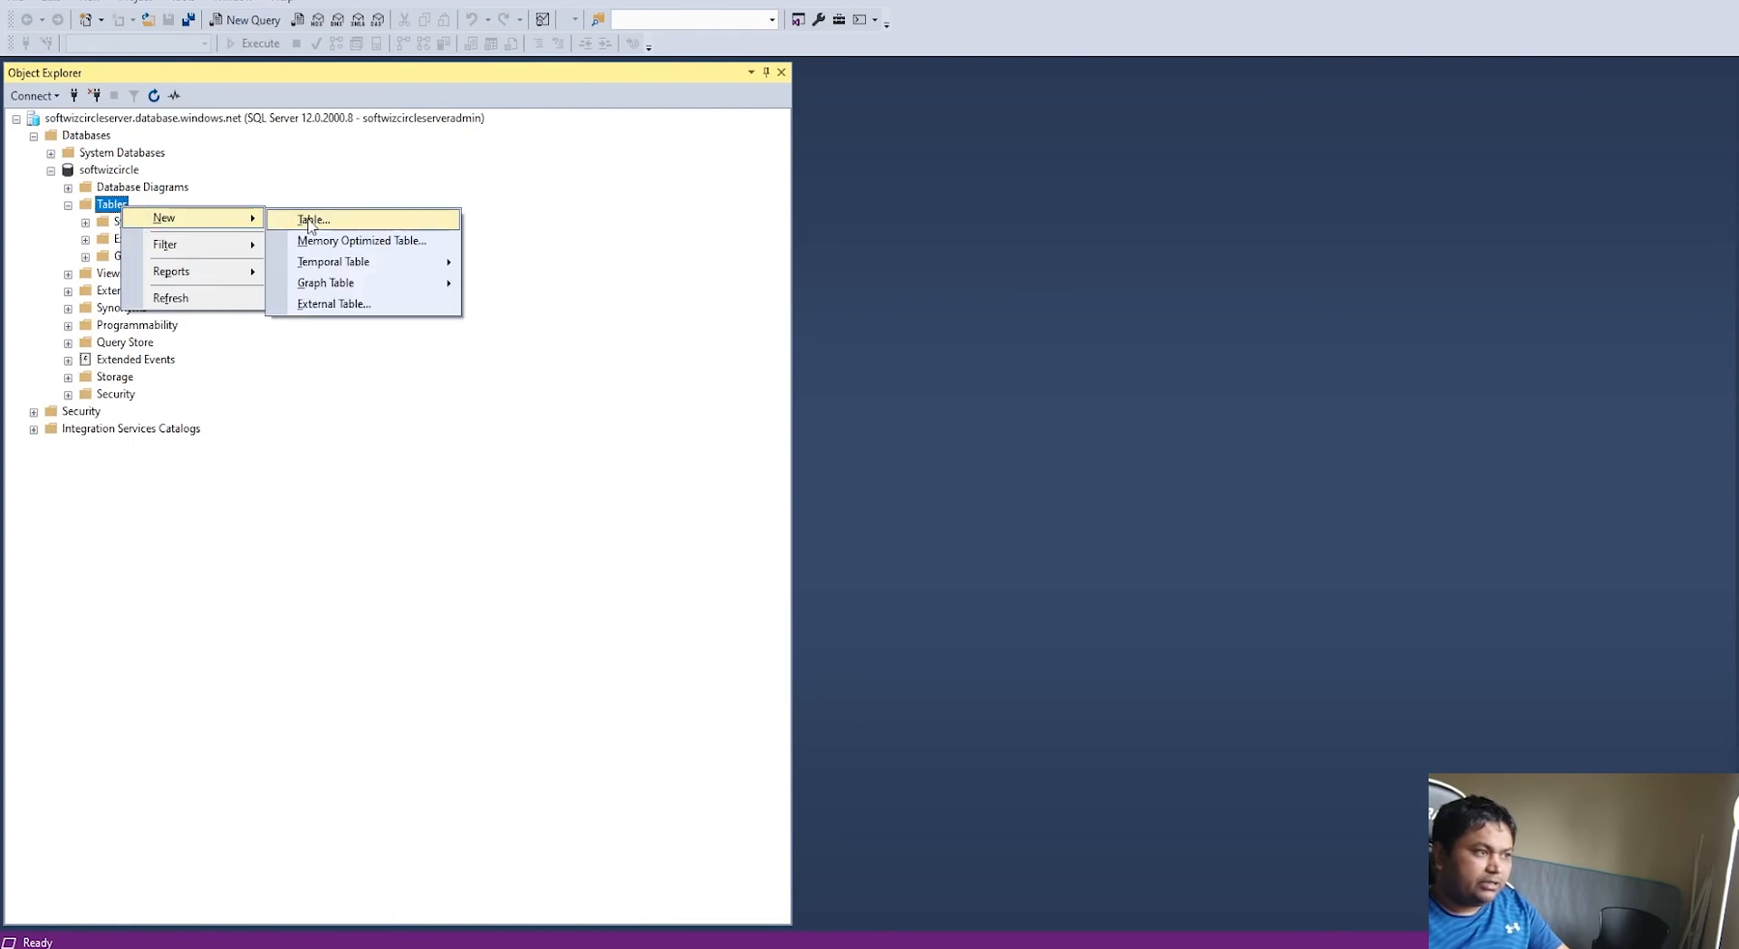
pyautogui.click(322, 221)
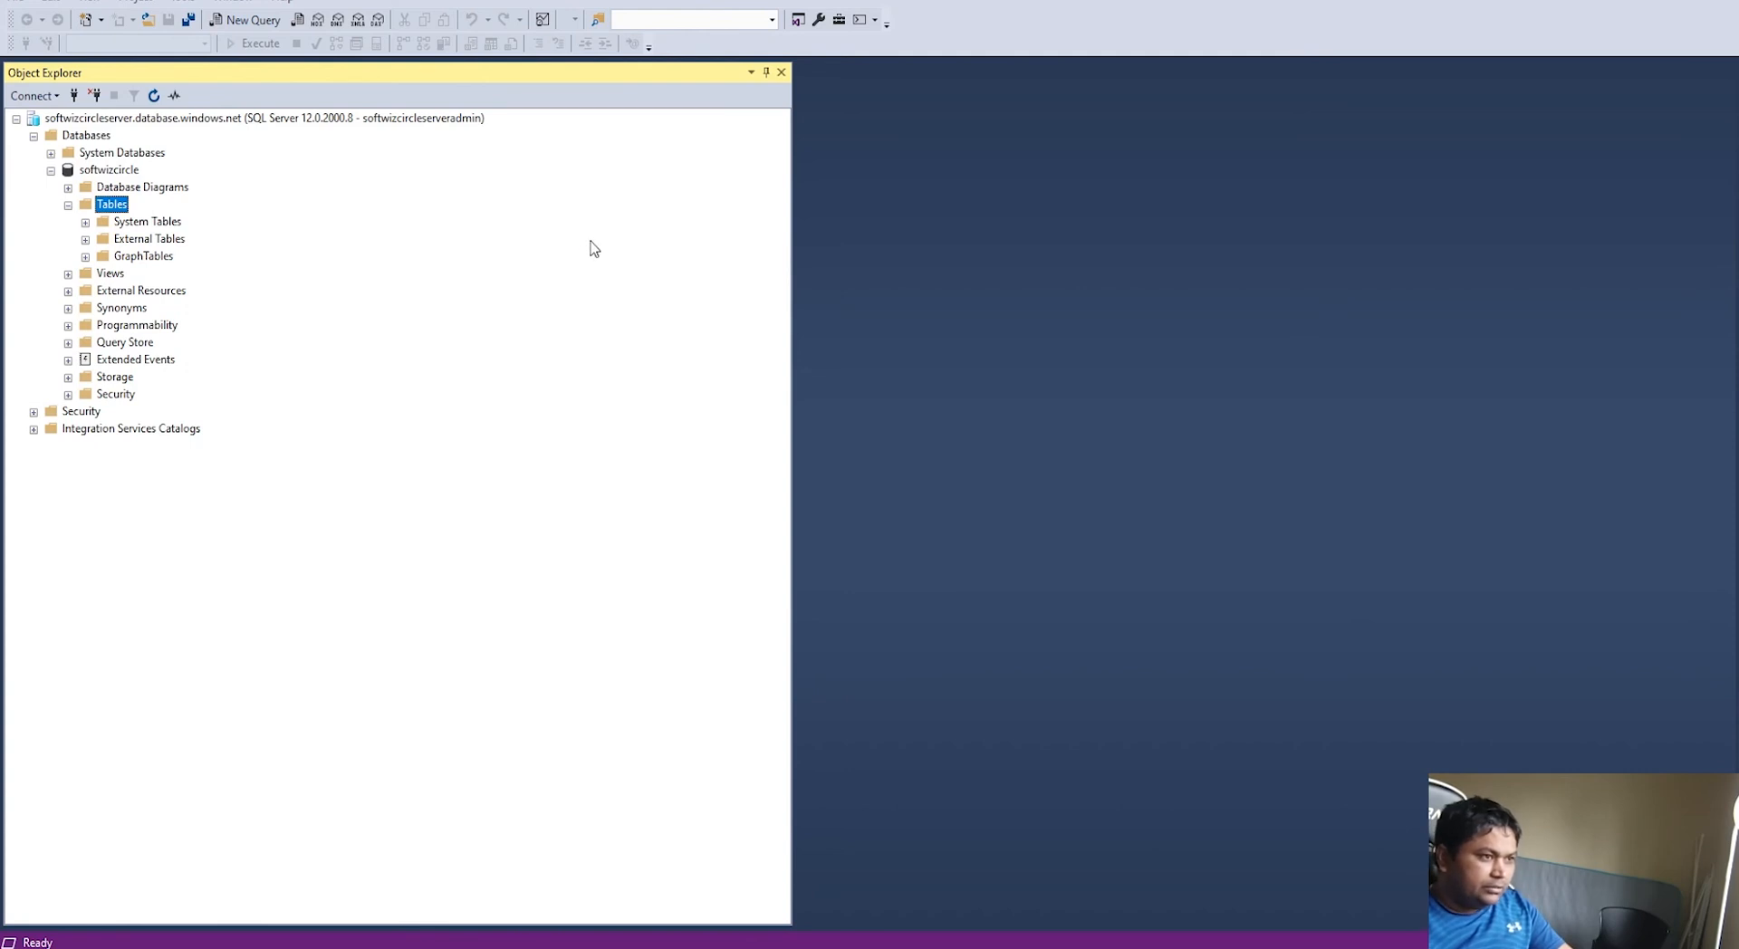
# Step: Add an Id column of type numeric(18, 0), set as primary key with Is Identity Yes
pyautogui.write('IUd')
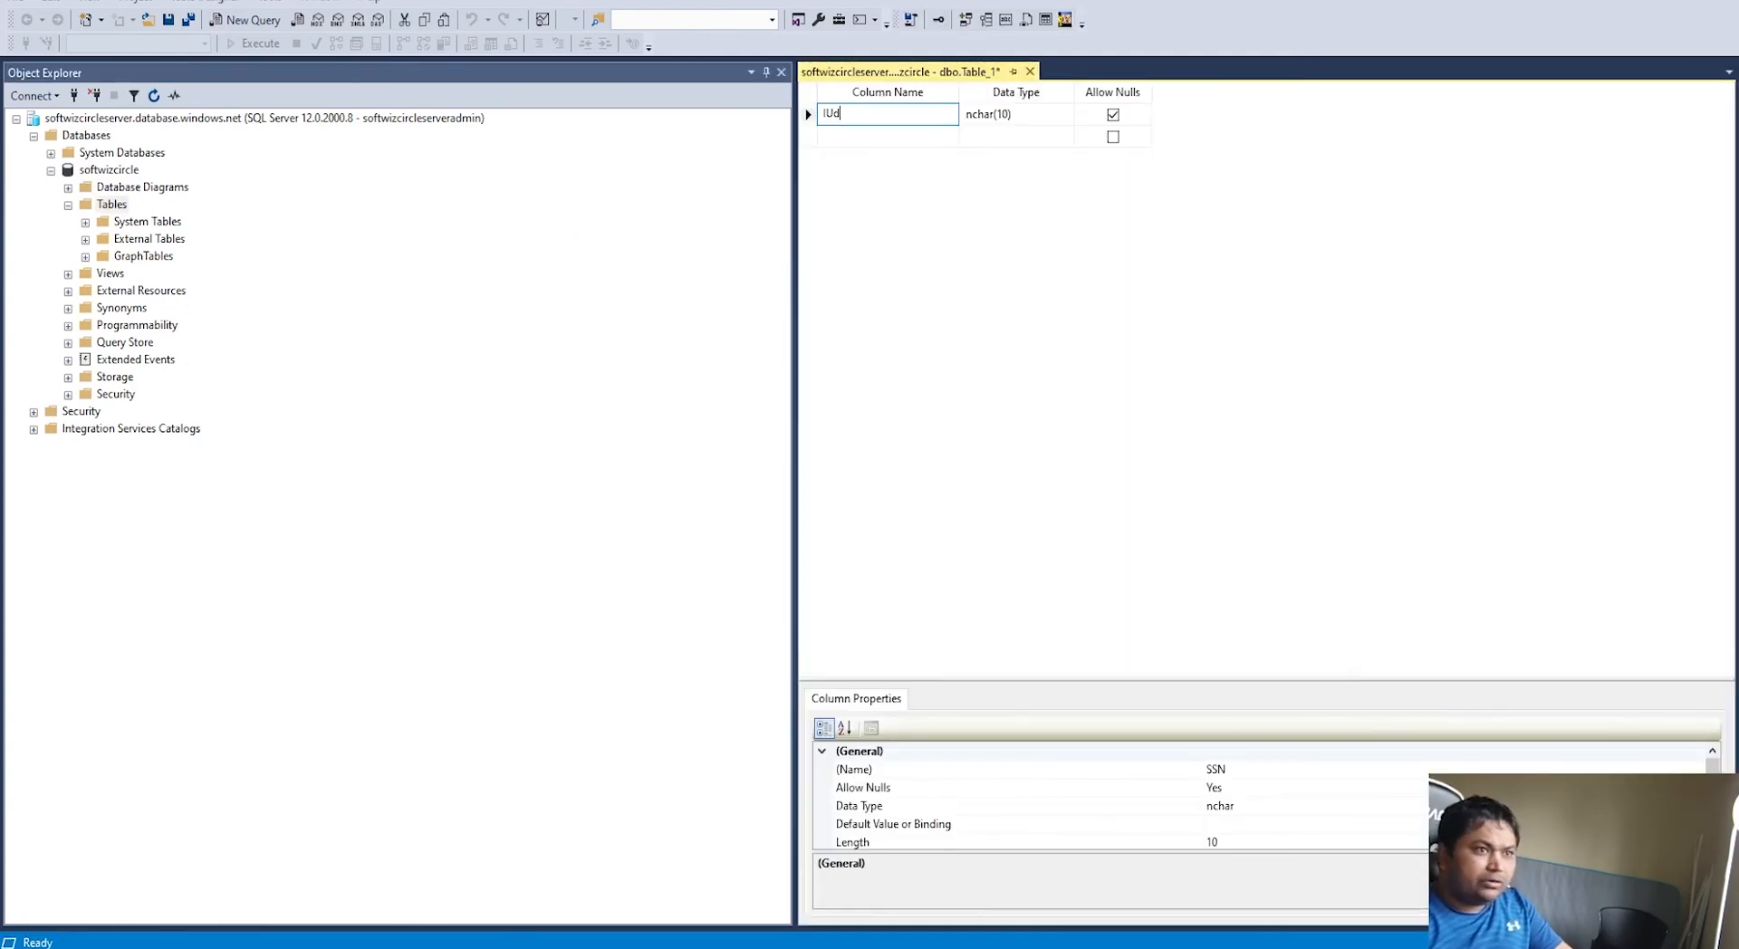
pyautogui.write('d')
pyautogui.press('Tab')
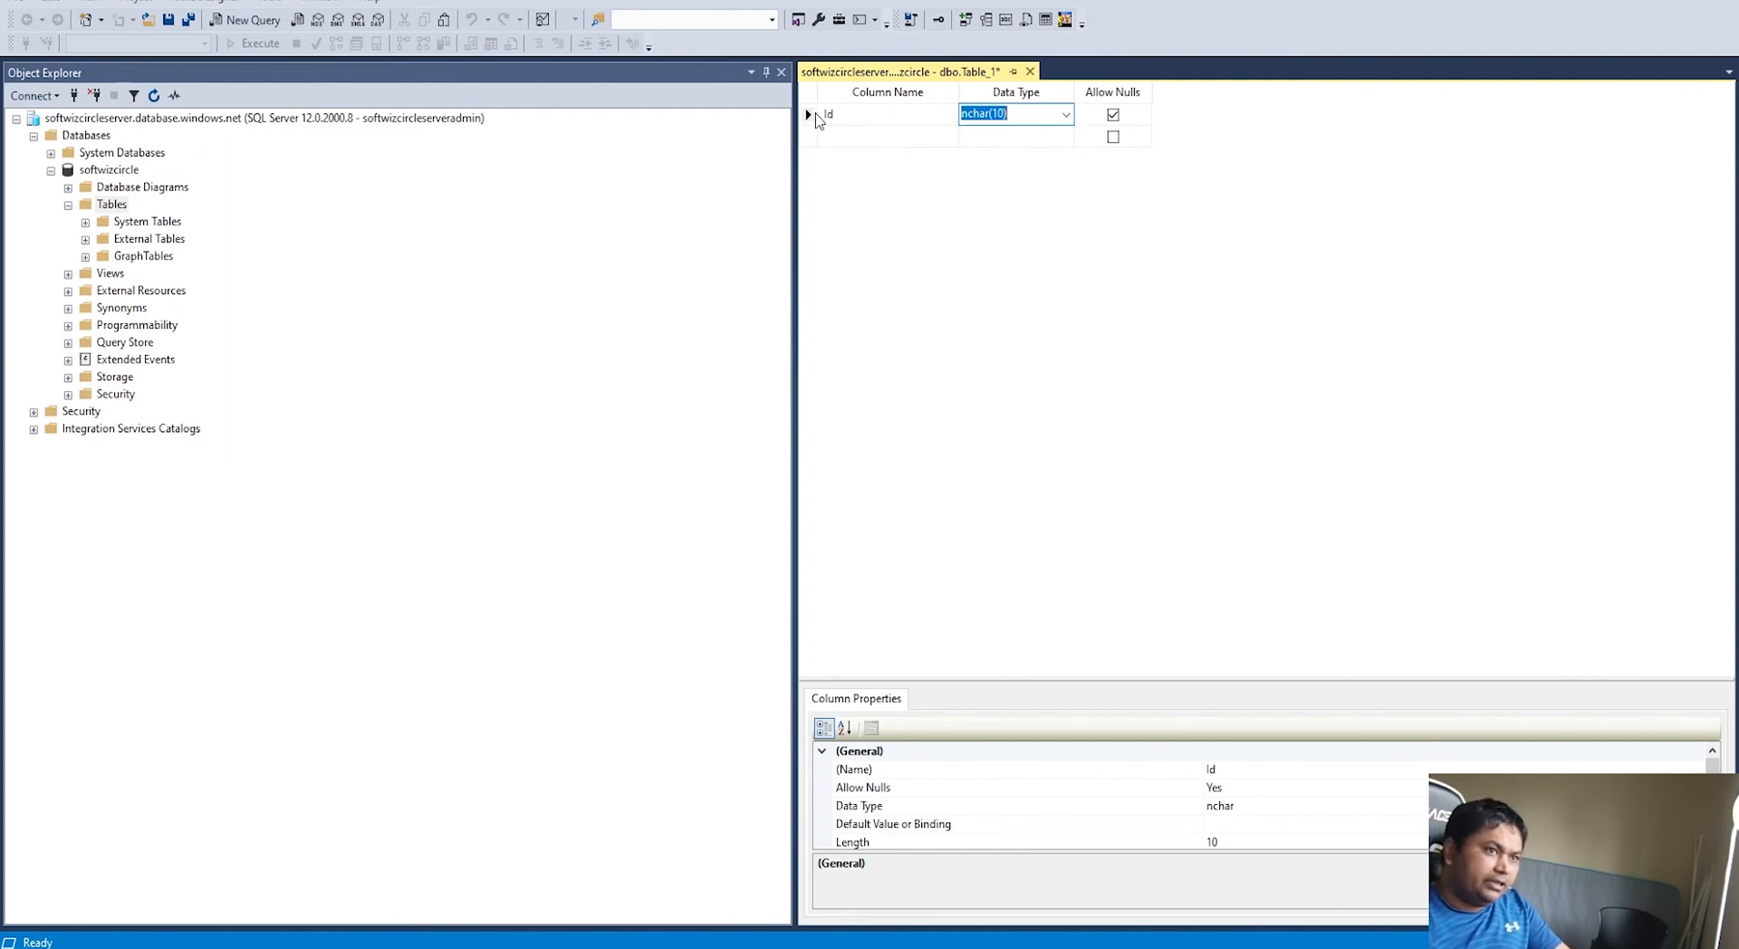
pyautogui.click(1068, 120)
pyautogui.write('numeri')
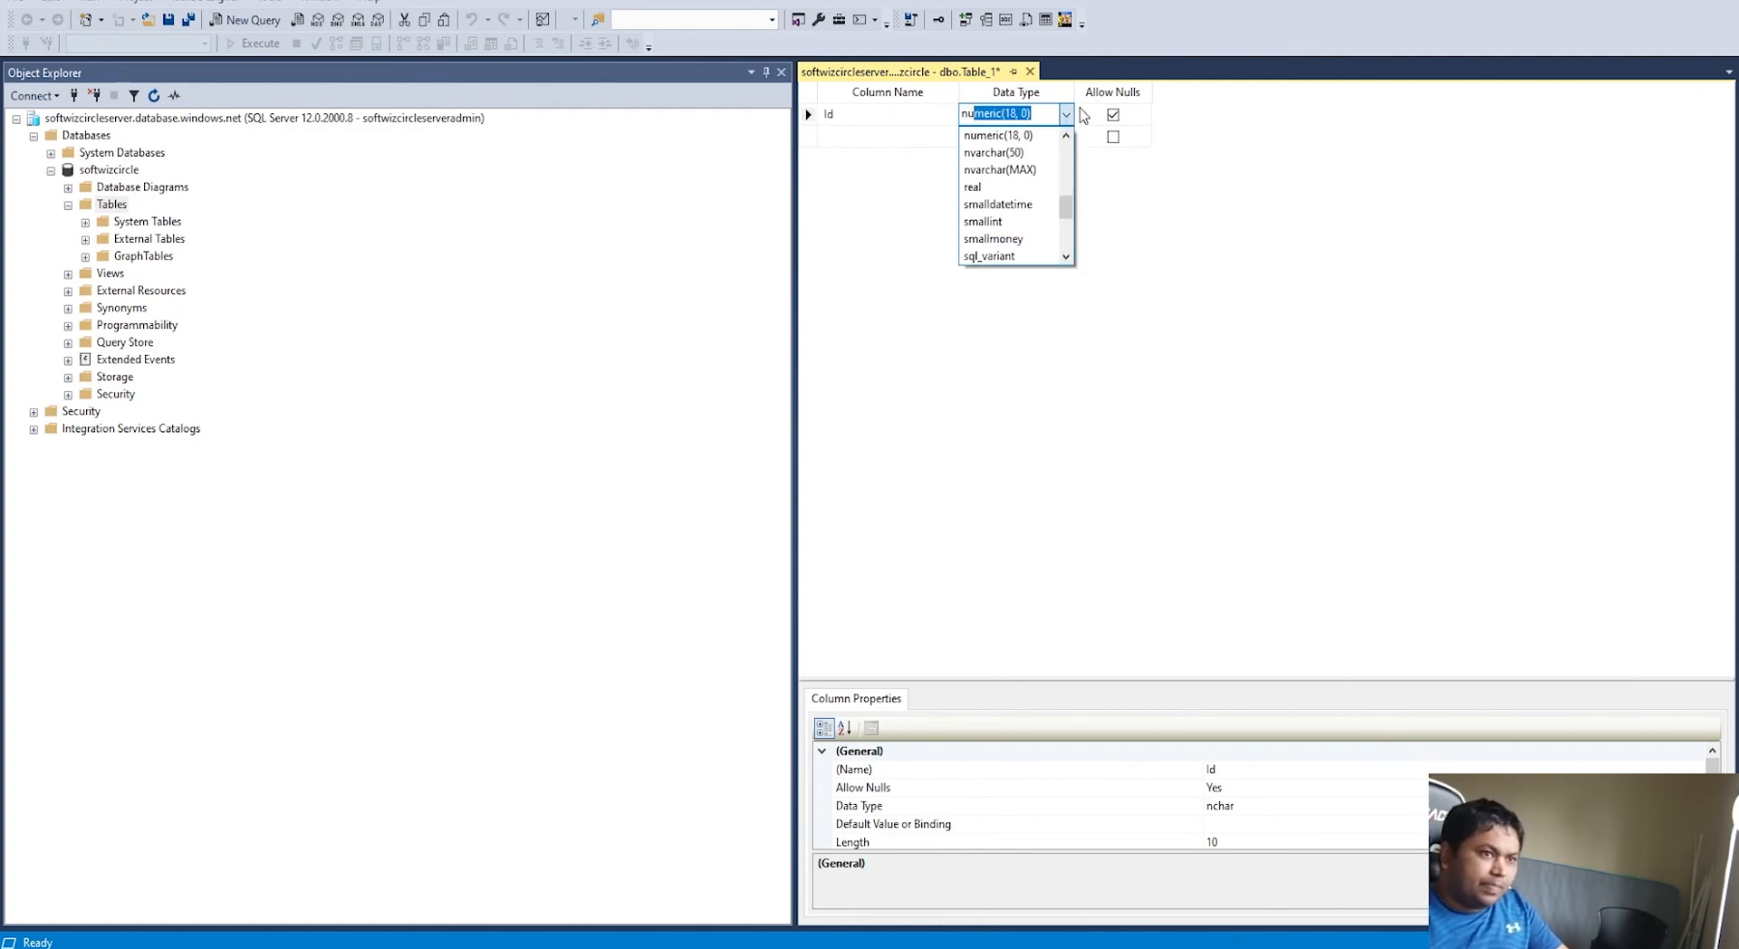
pyautogui.press('Return')
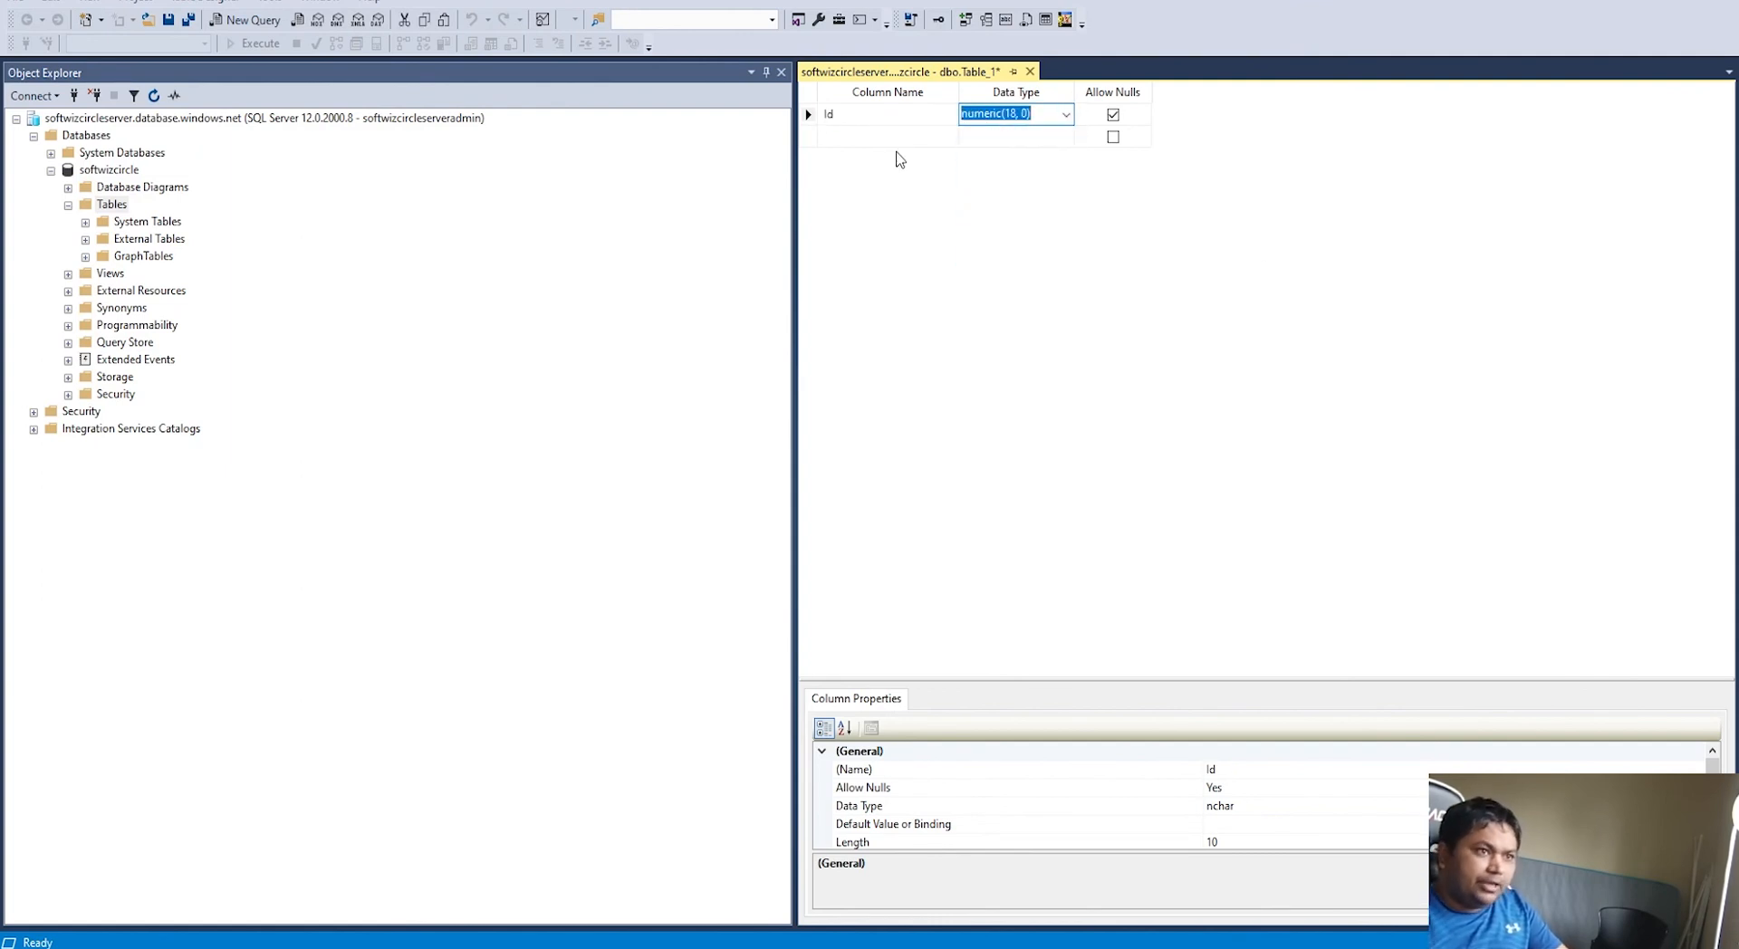
pyautogui.click(808, 116)
pyautogui.rightClick(809, 119)
pyautogui.click(865, 125)
pyautogui.scroll(-5, 1016, 815)
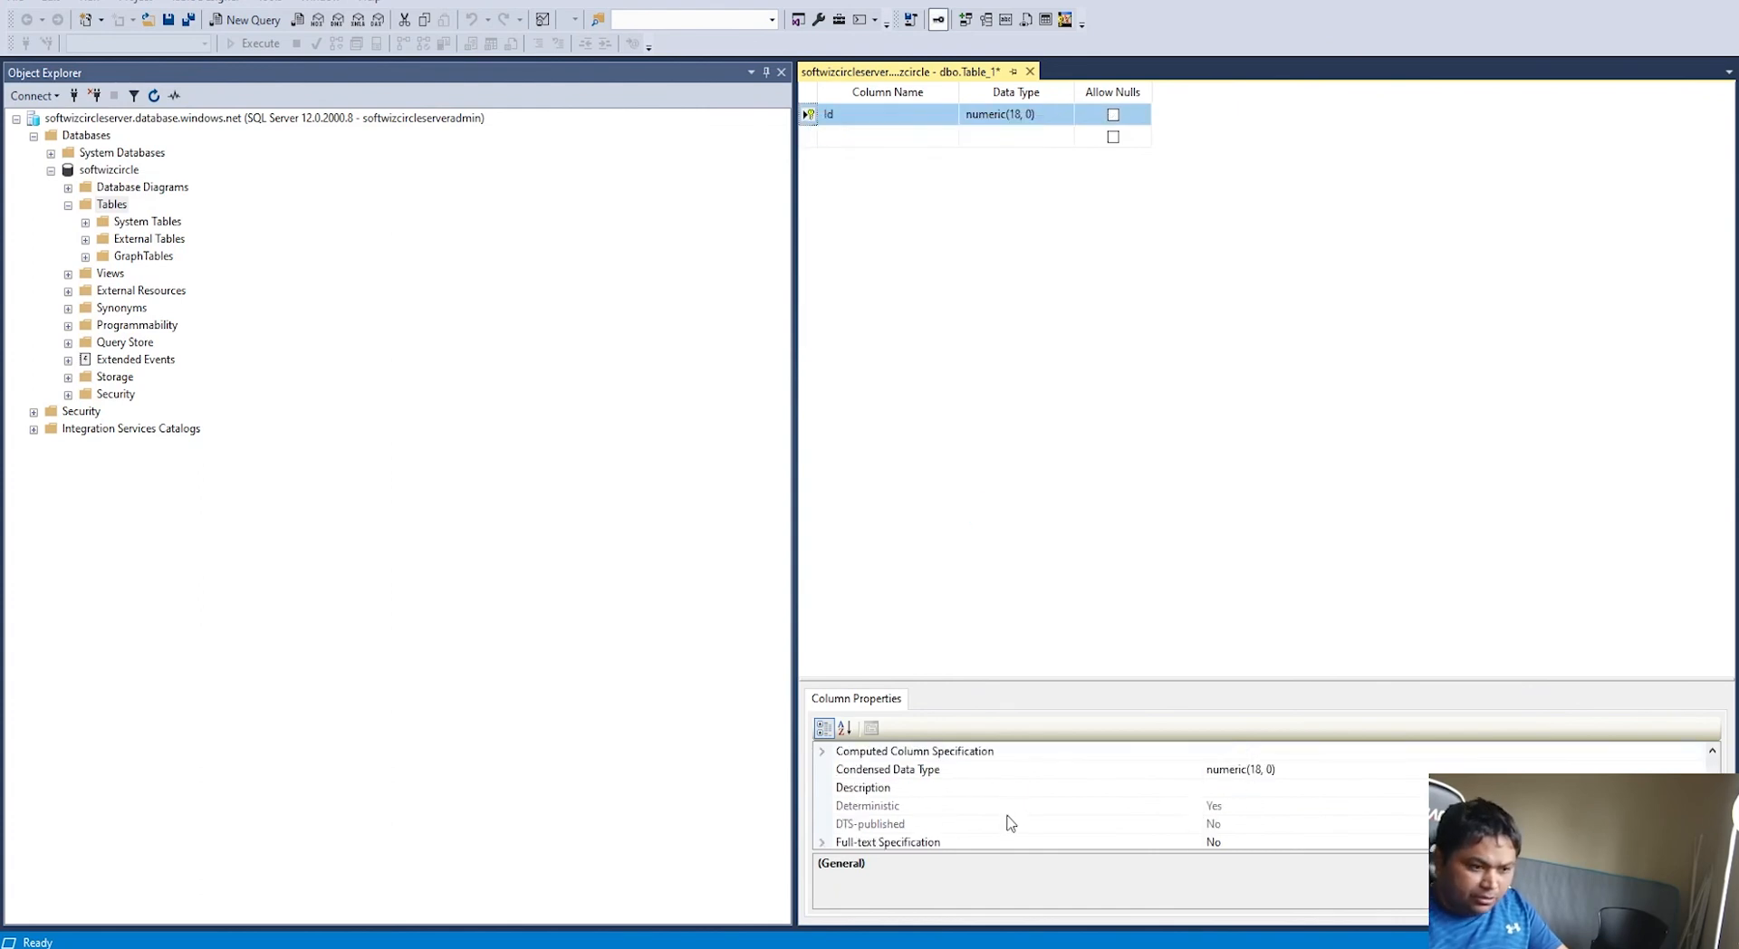
pyautogui.click(892, 777)
pyautogui.doubleClick(892, 777)
pyautogui.doubleClick(896, 788)
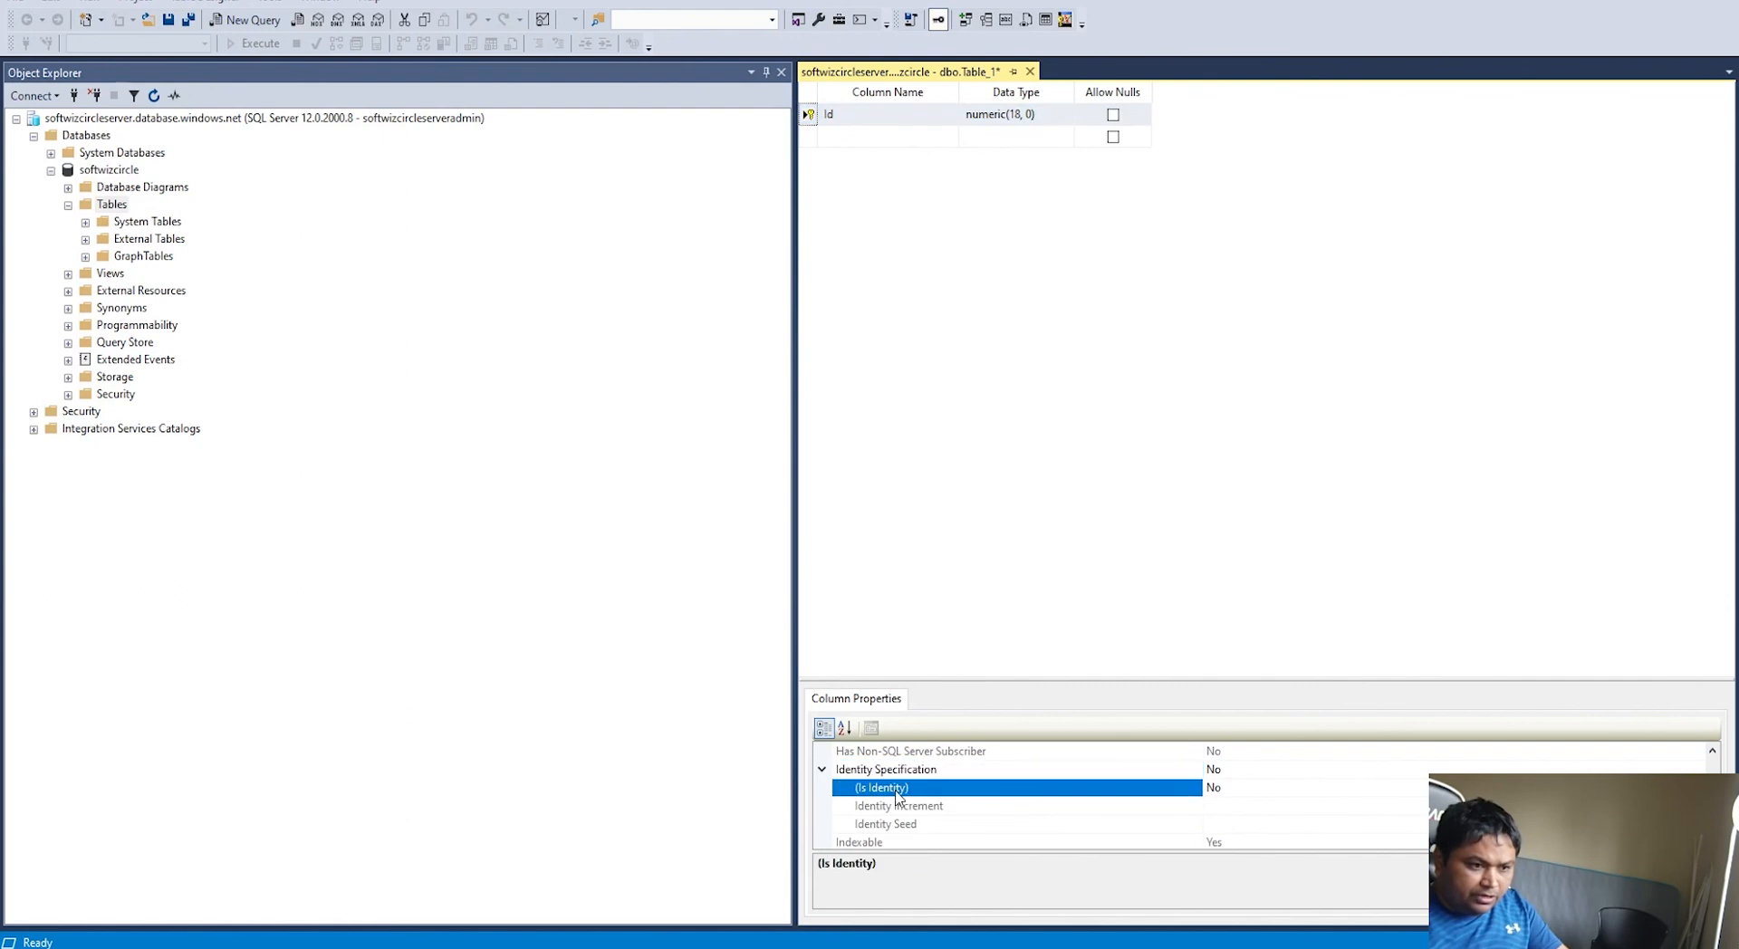
# Step: Add FirstName and LastName columns, both varchar(50)
pyautogui.click(856, 138)
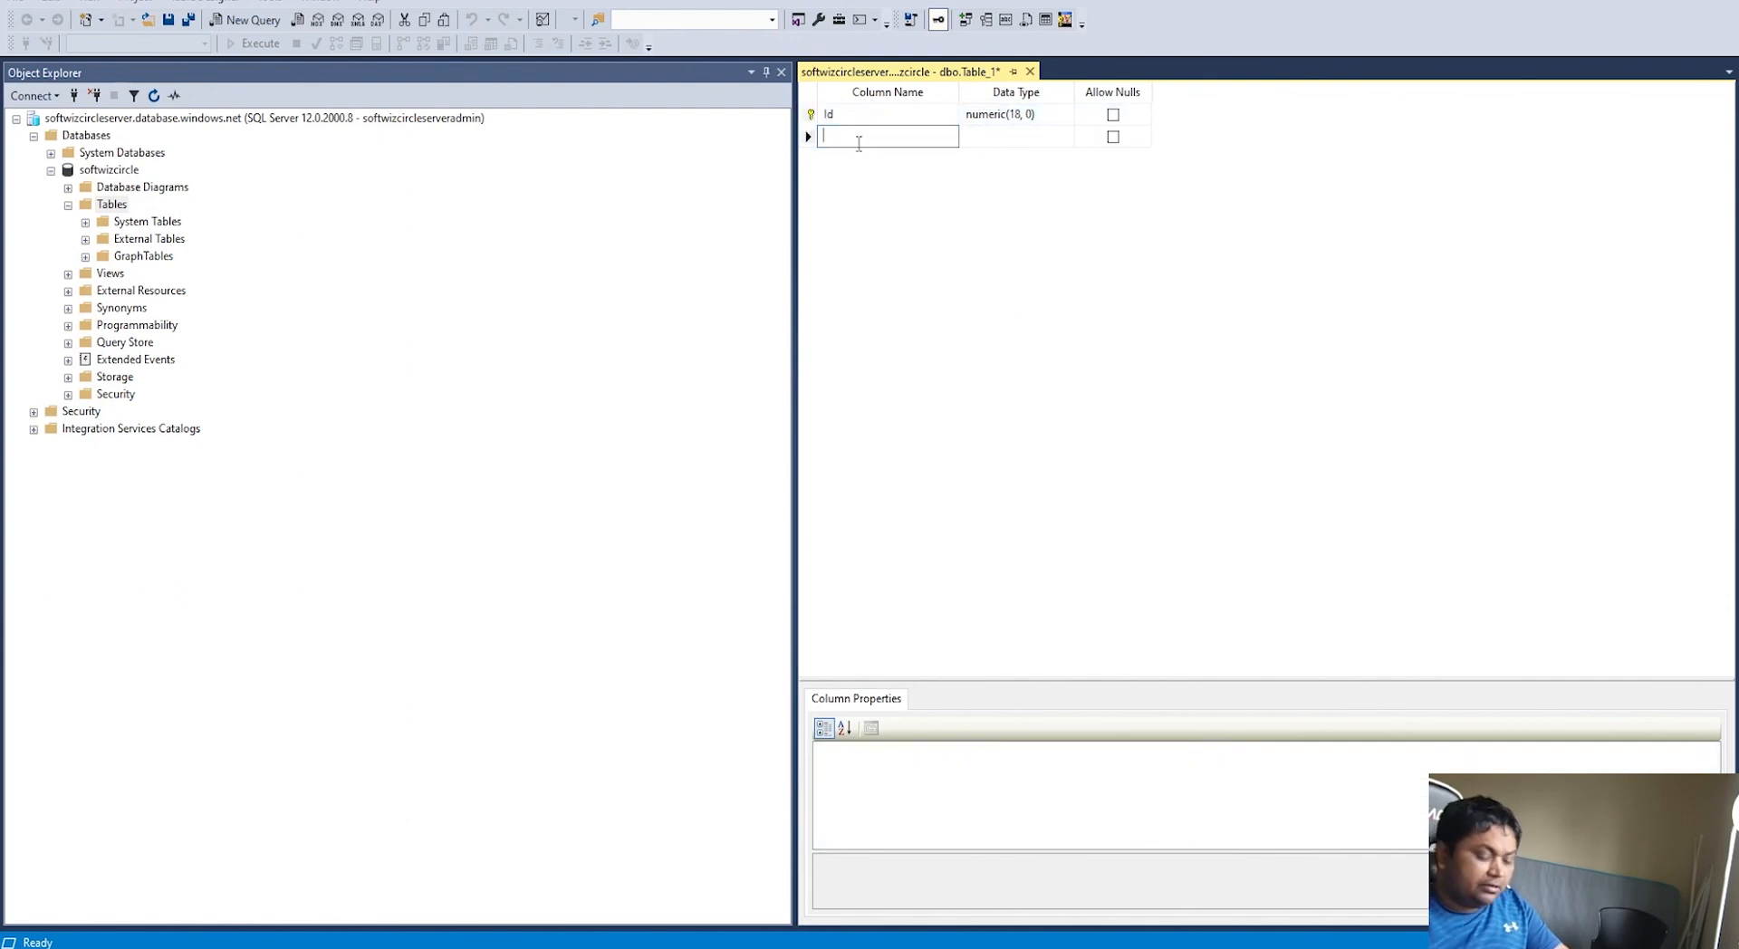
pyautogui.write('Firas')
pyautogui.press('BackSpace')
pyautogui.press('BackSpace')
pyautogui.write('stName')
pyautogui.press('Tab')
pyautogui.write('varc')
pyautogui.press('Return')
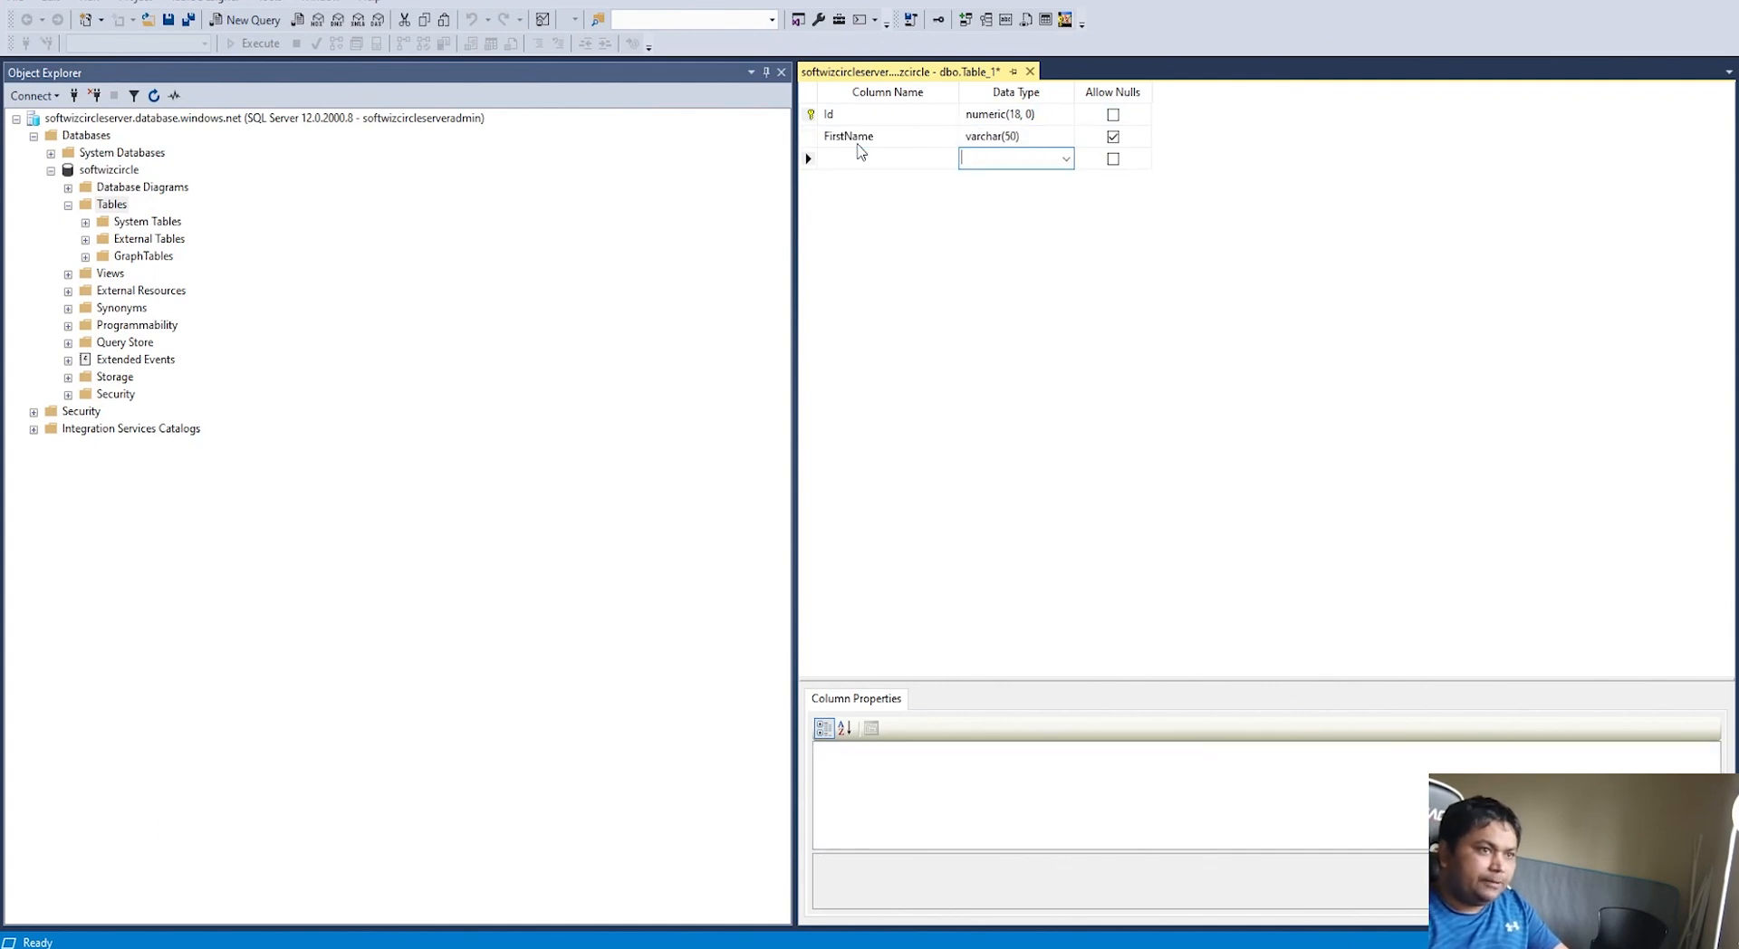
pyautogui.click(874, 163)
pyautogui.write('LastName')
pyautogui.press('Tab')
pyautogui.write('varch')
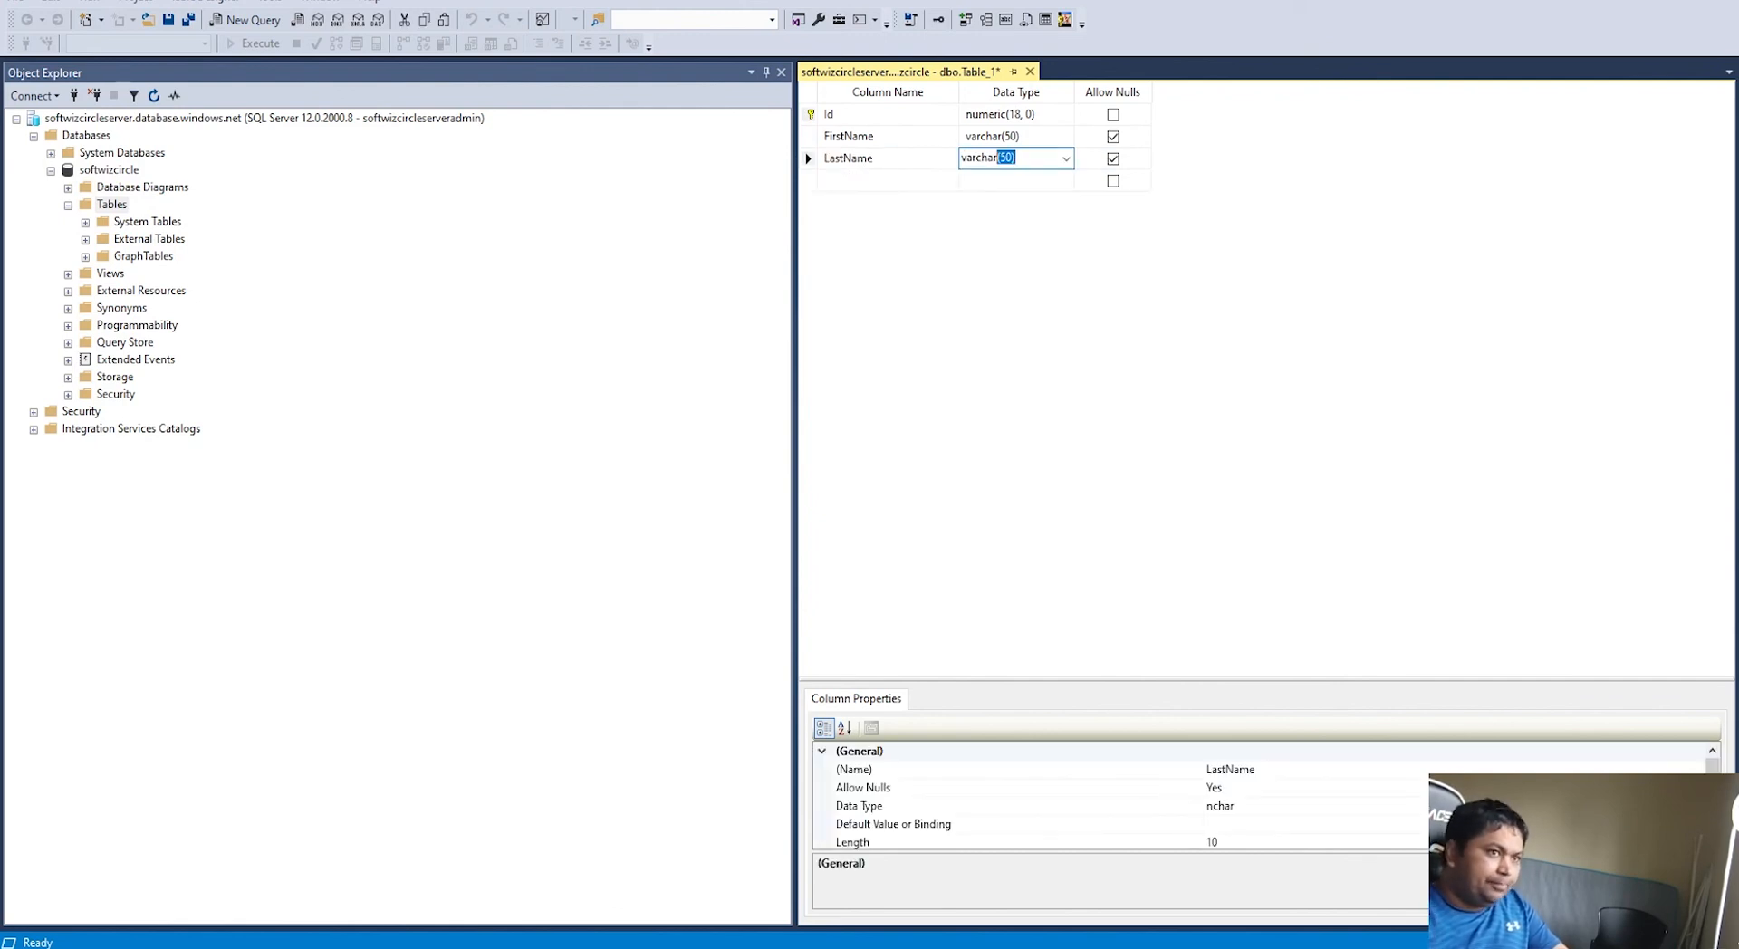
pyautogui.click(1082, 250)
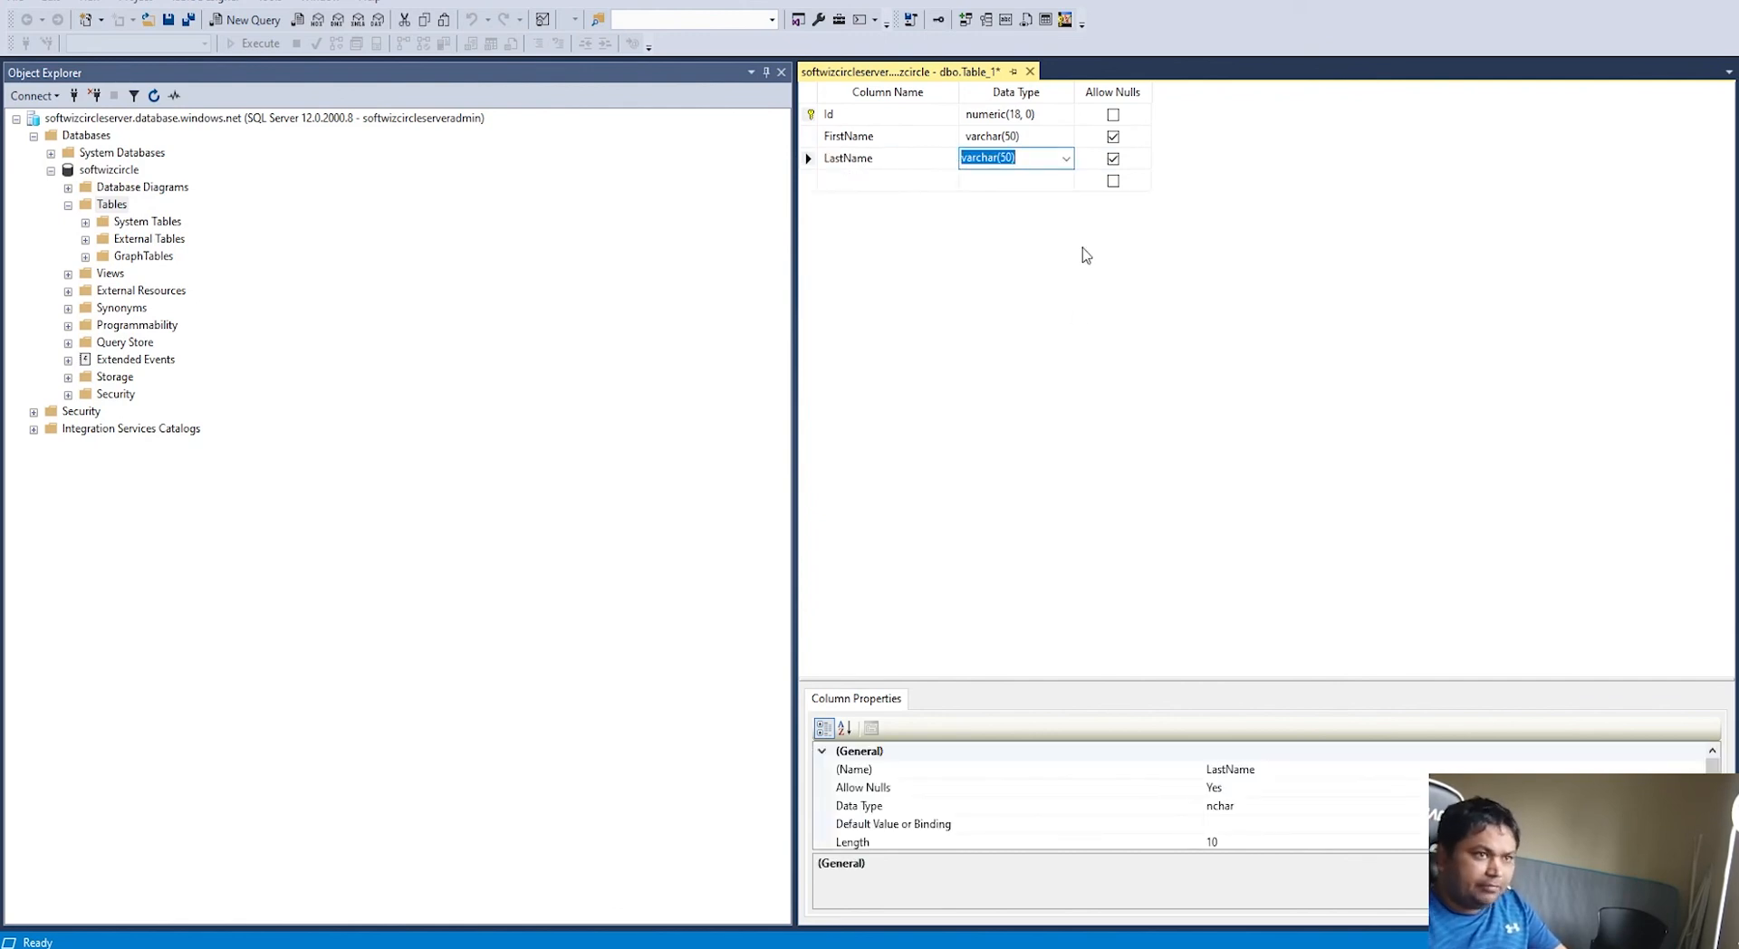
# Step: Close the table designer and save the table as Person
pyautogui.click(1030, 74)
pyautogui.click(867, 589)
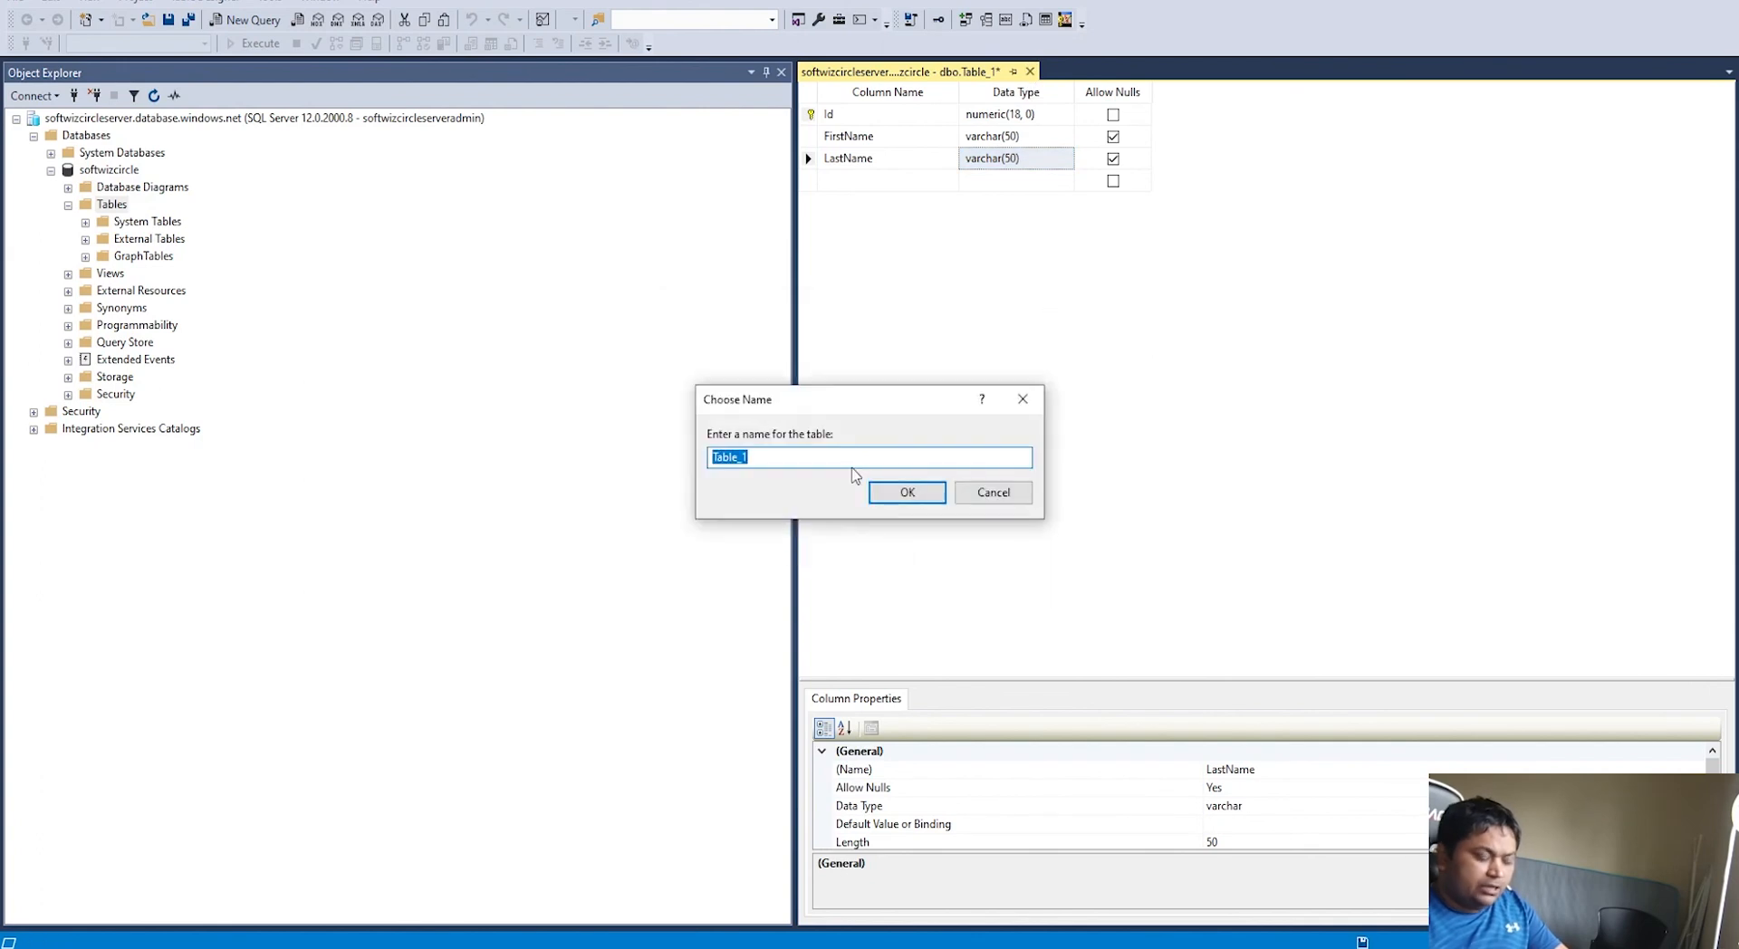
pyautogui.write('Person')
pyautogui.press('Return')
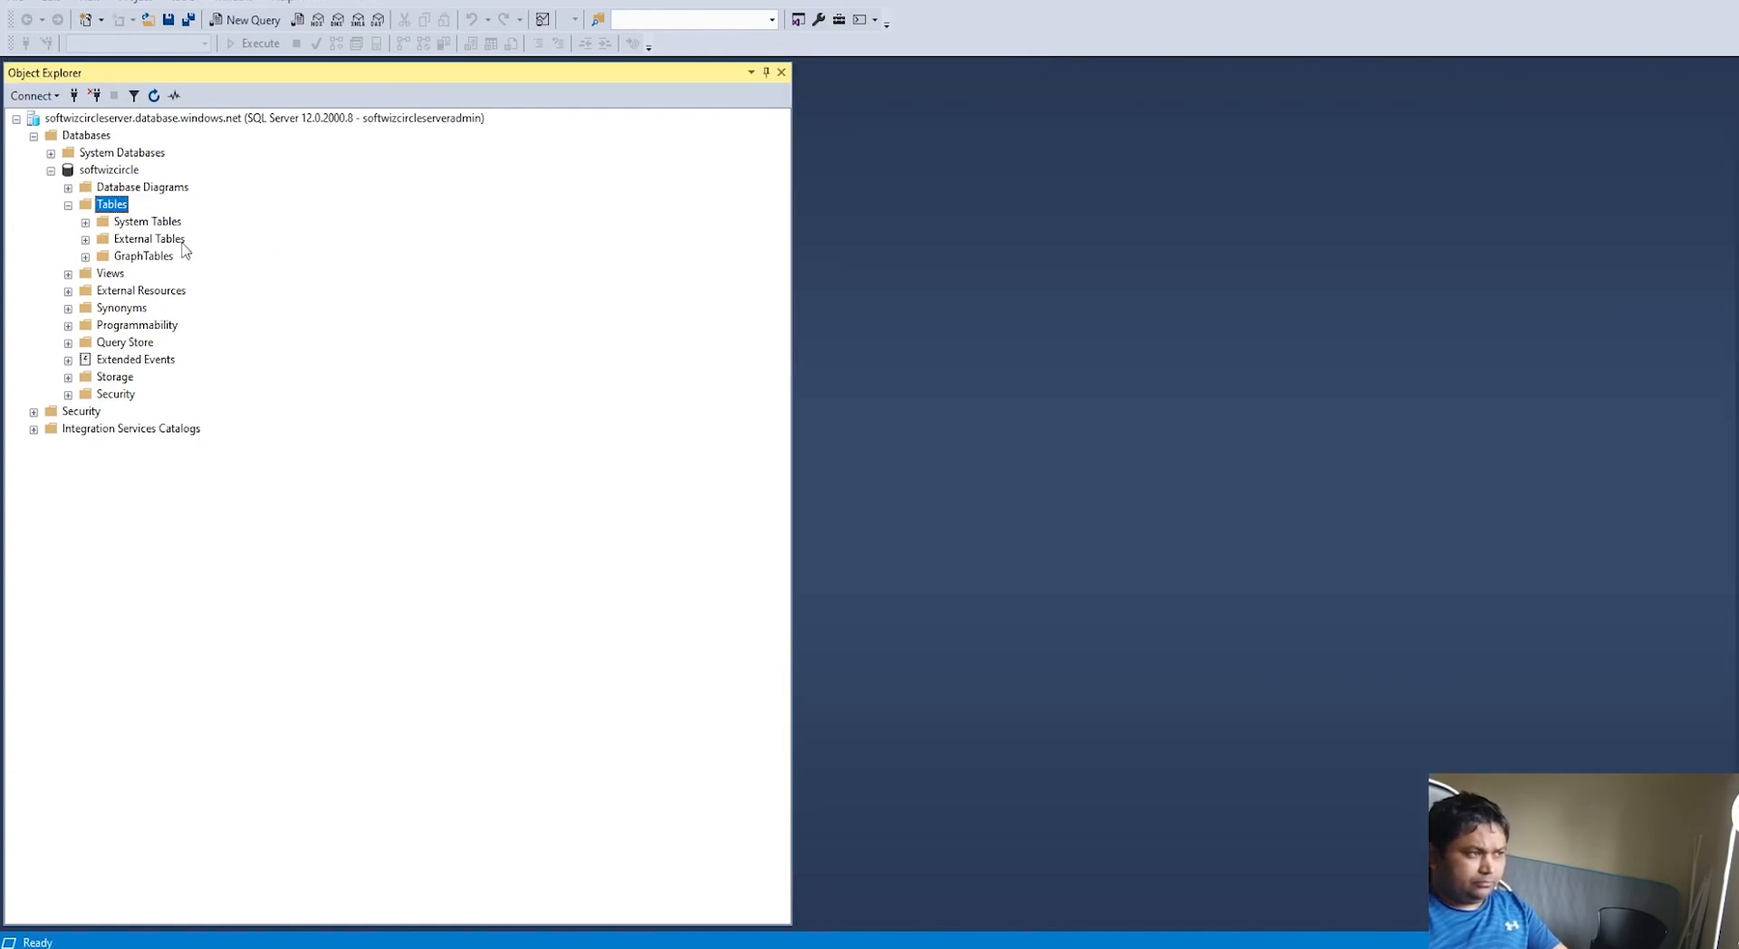
# Step: Refresh Tables and script dbo.Person as INSERT To a New Query Editor Window
pyautogui.rightClick(108, 207)
pyautogui.click(155, 297)
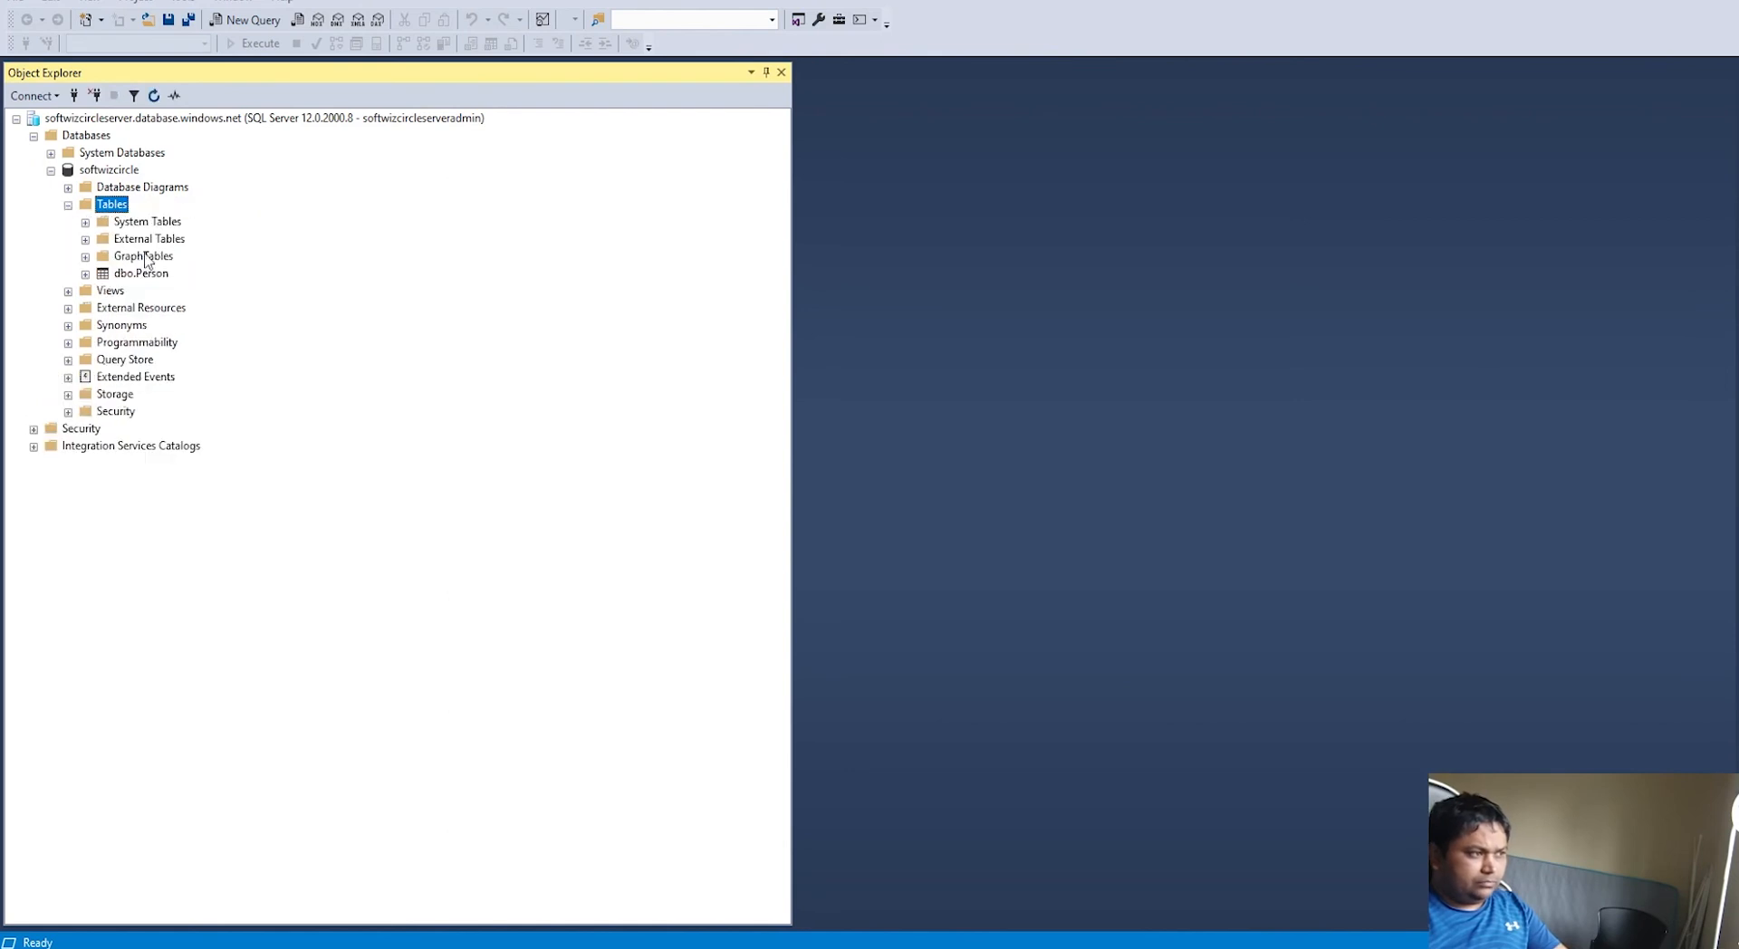
pyautogui.click(145, 275)
pyautogui.rightClick(144, 272)
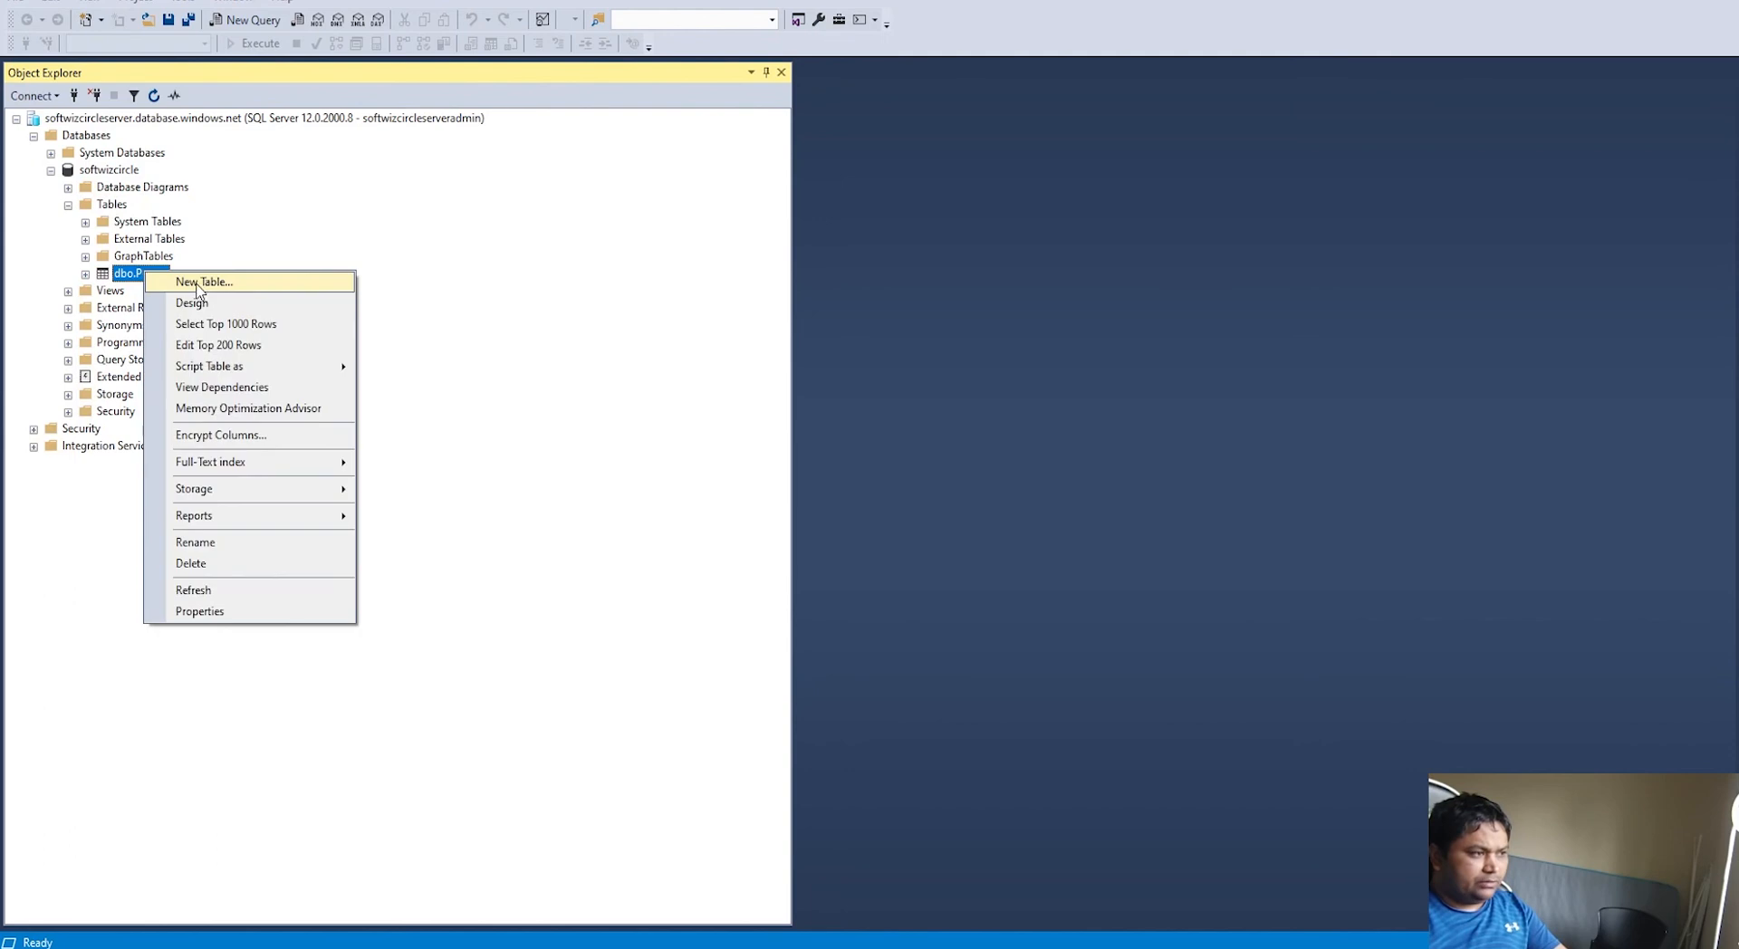
pyautogui.moveTo(250, 367)
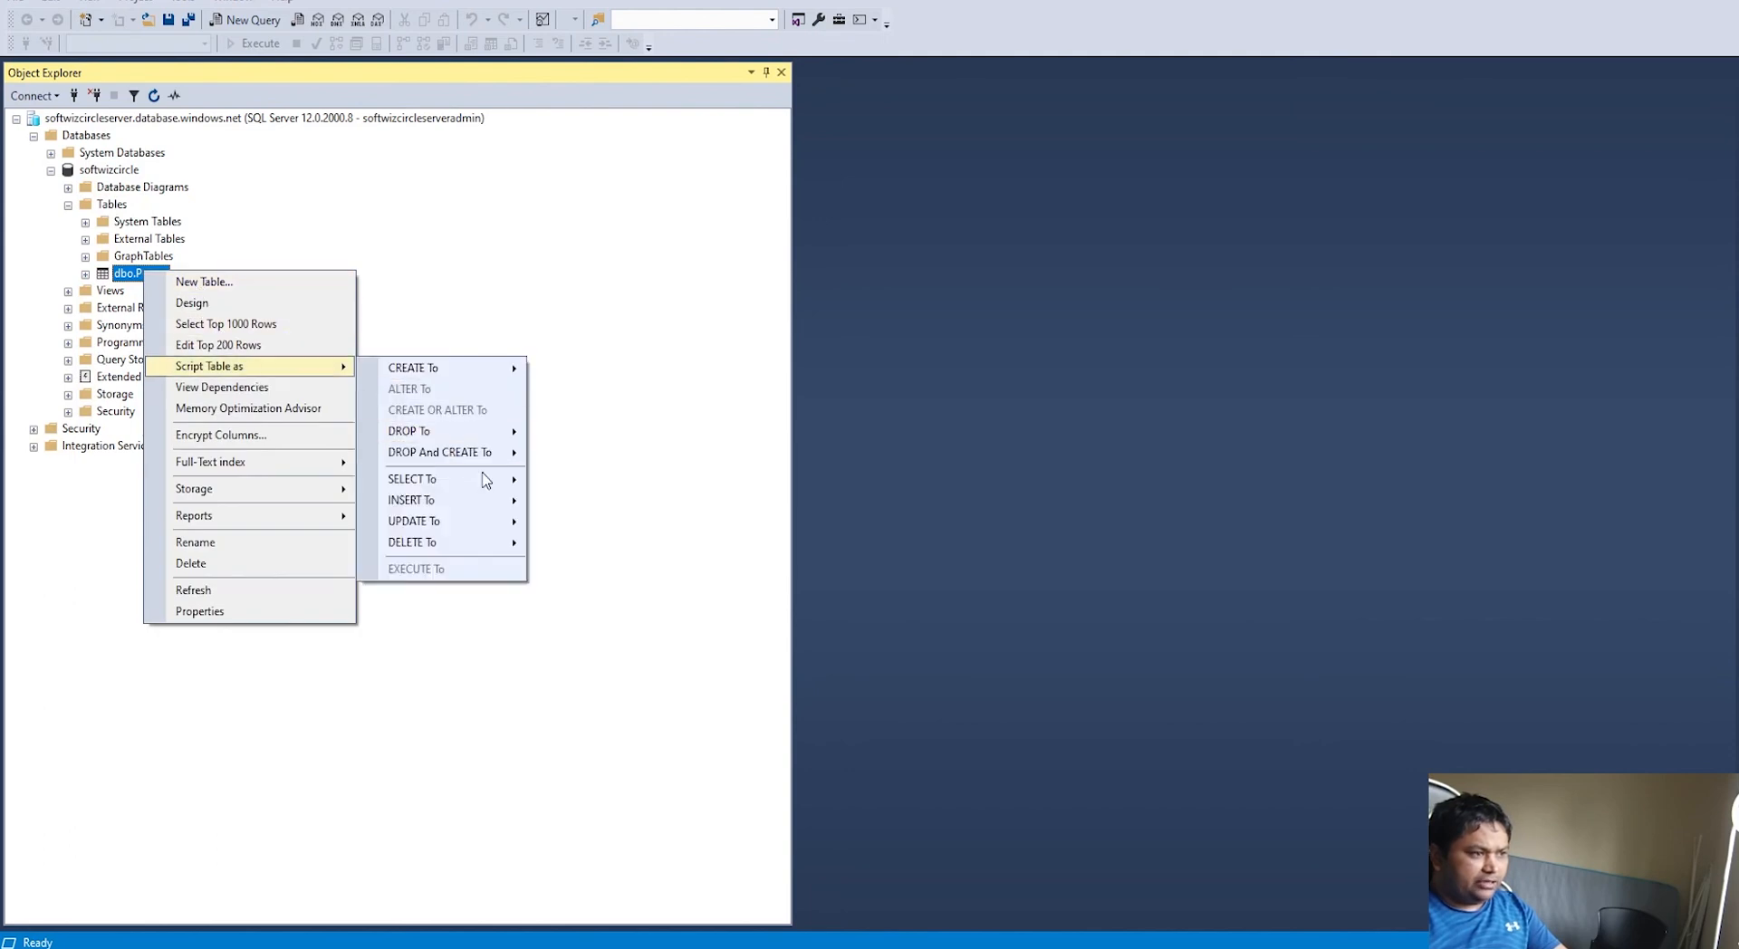
pyautogui.moveTo(464, 502)
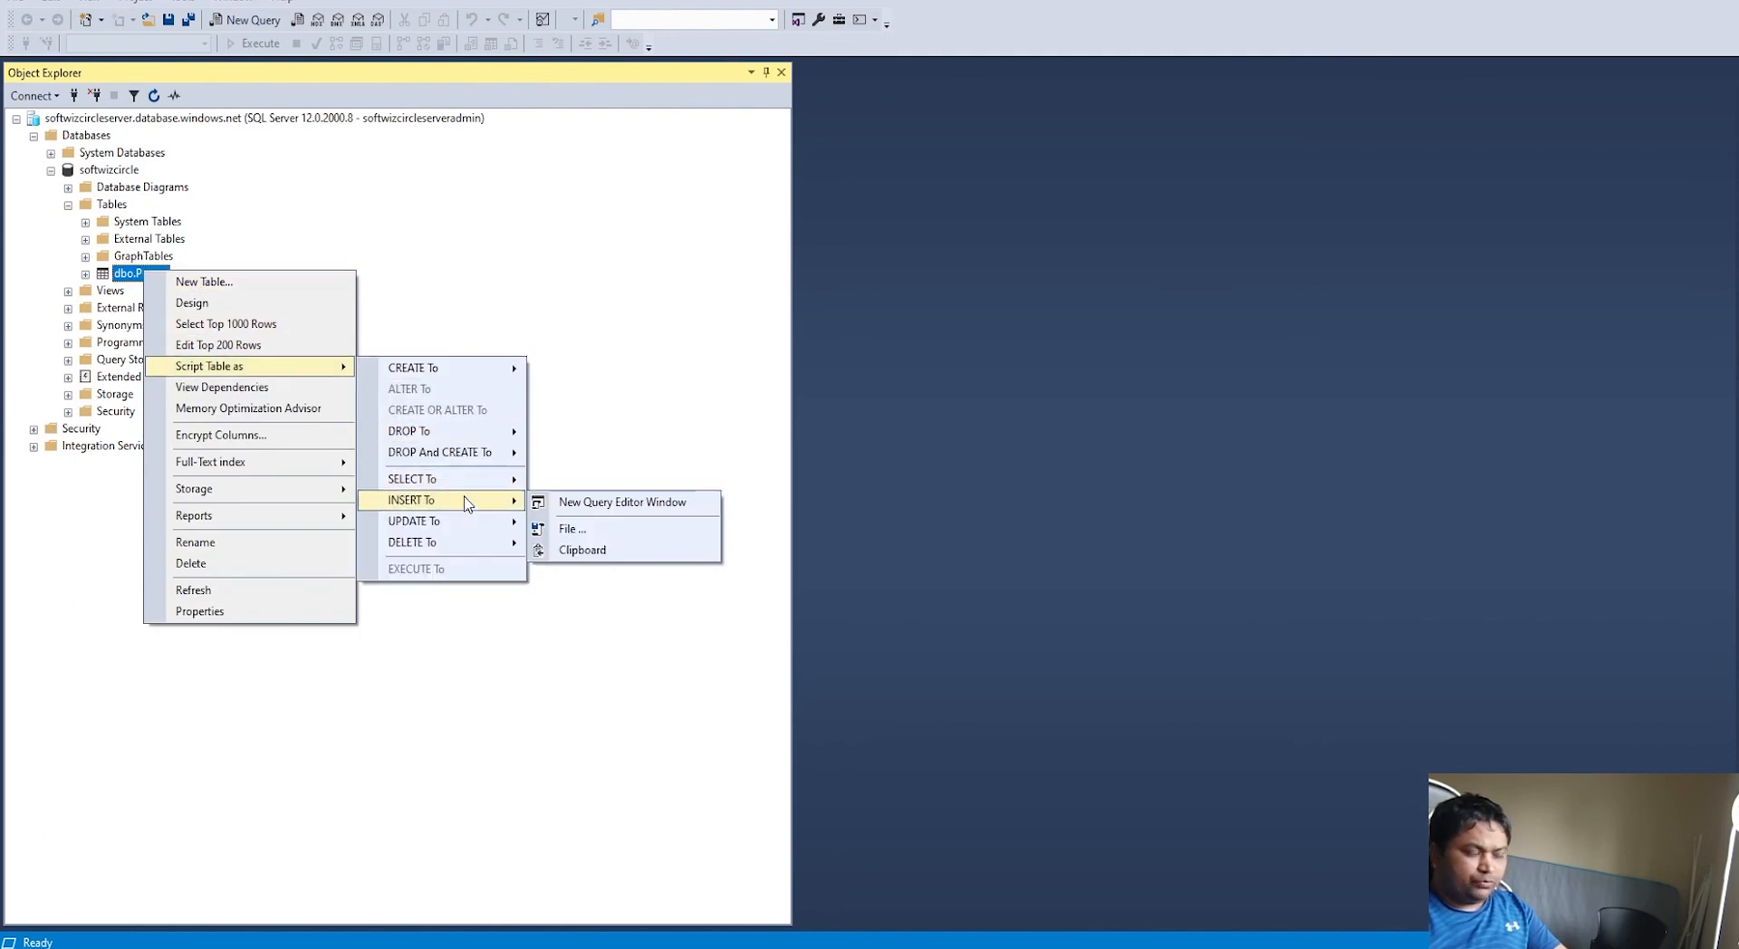
pyautogui.click(621, 503)
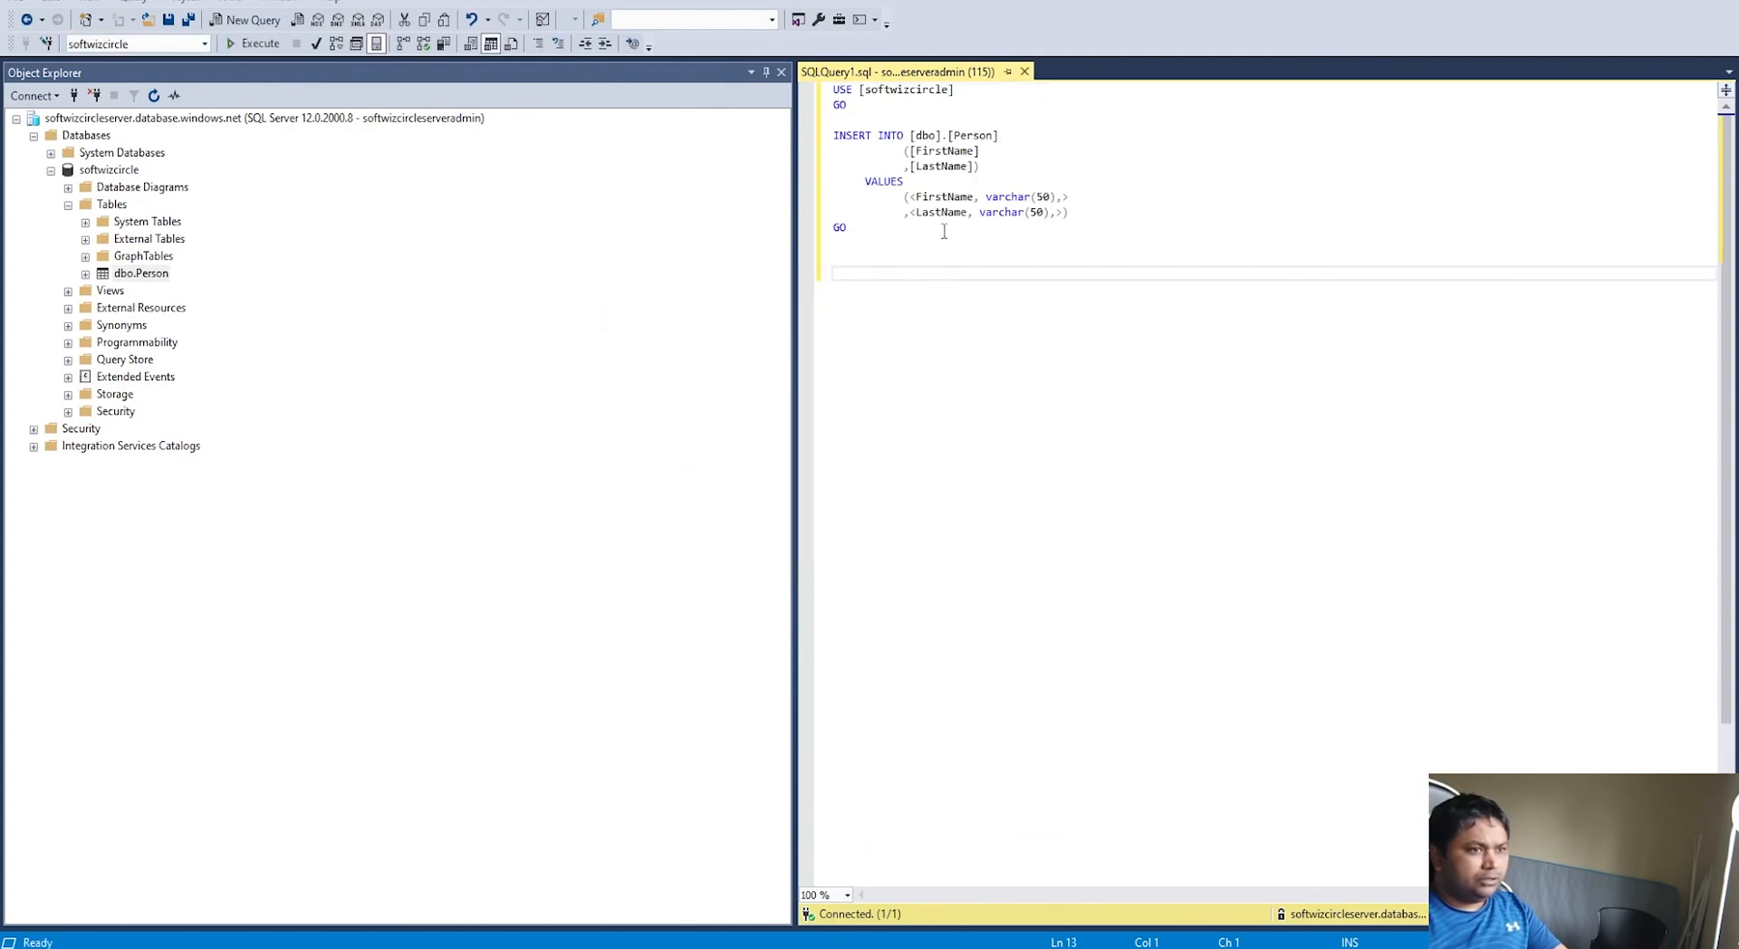
# Step: Fill the INSERT VALUES with the person's quoted first and last name and execute it
pyautogui.moveTo(913, 192); pyautogui.dragTo(1057, 185)
pyautogui.write("''")
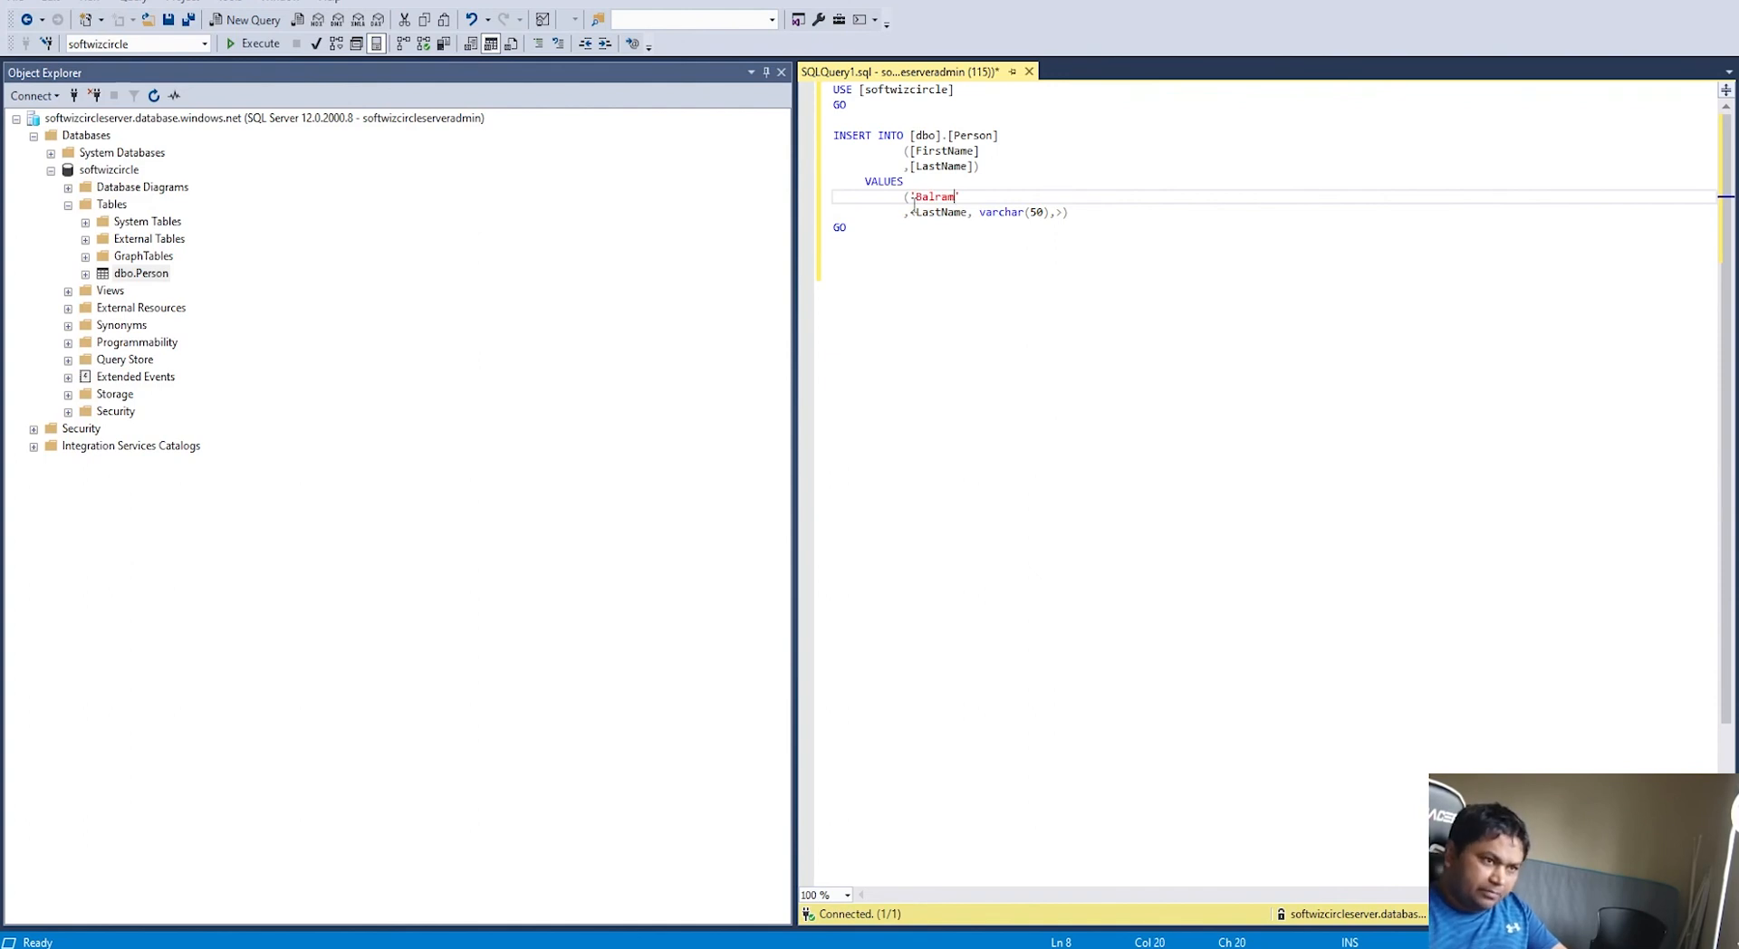
pyautogui.moveTo(911, 211); pyautogui.dragTo(1065, 211)
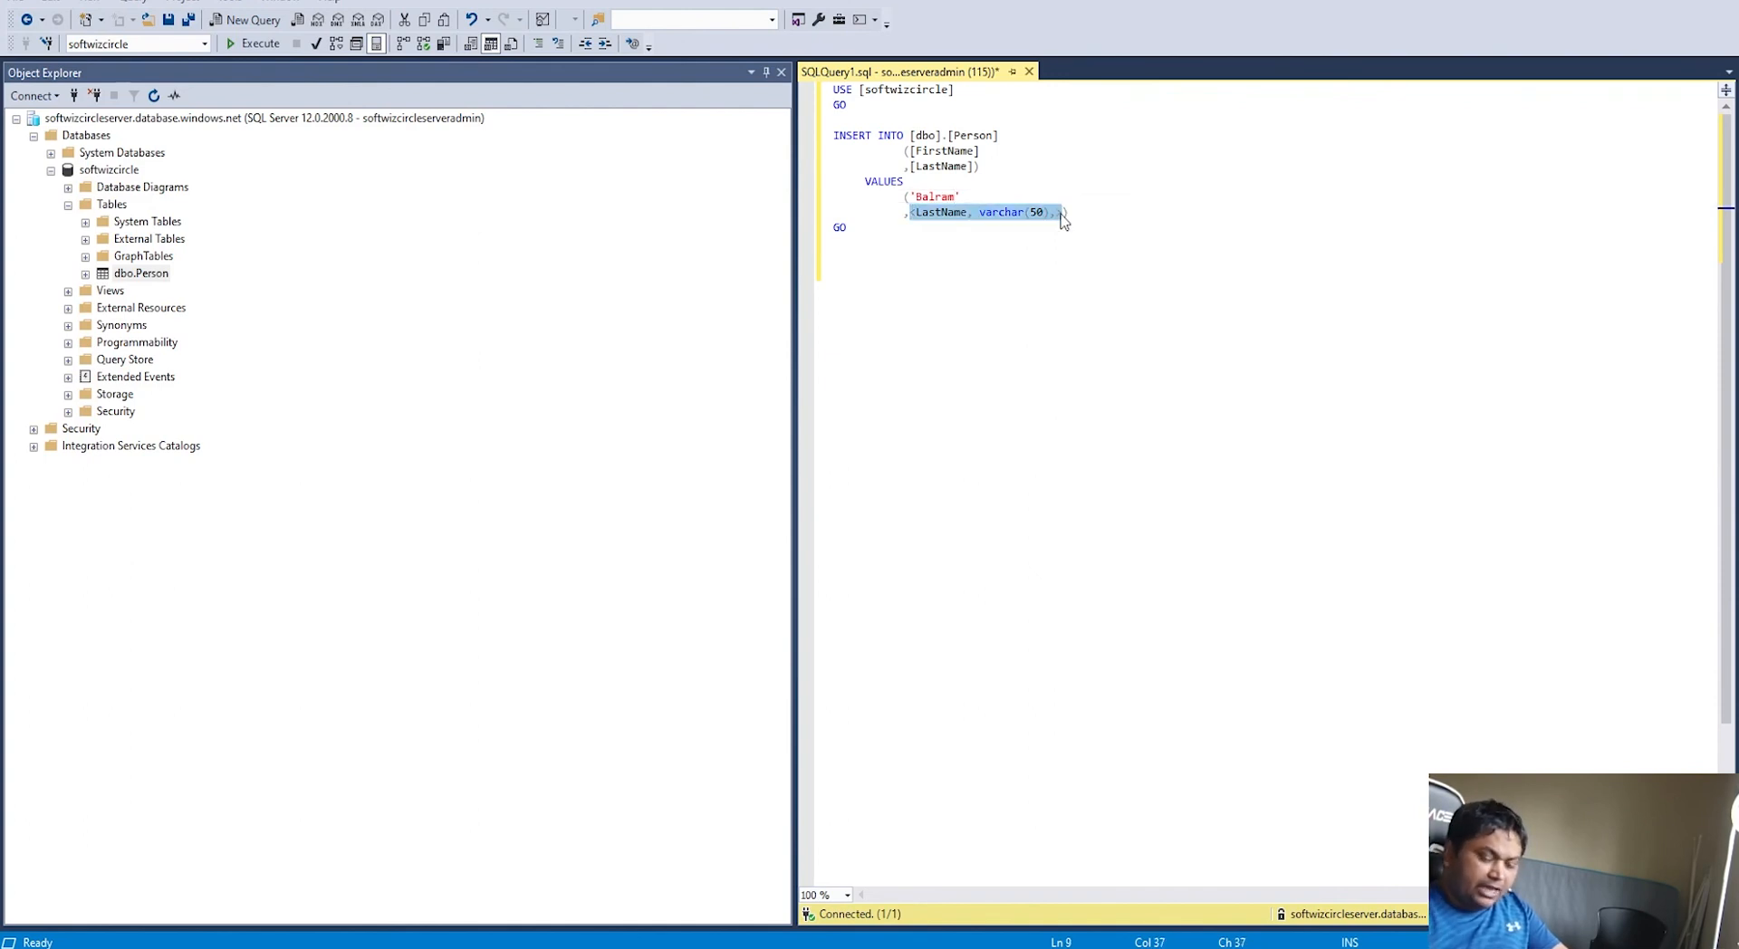
pyautogui.press('BackSpace')
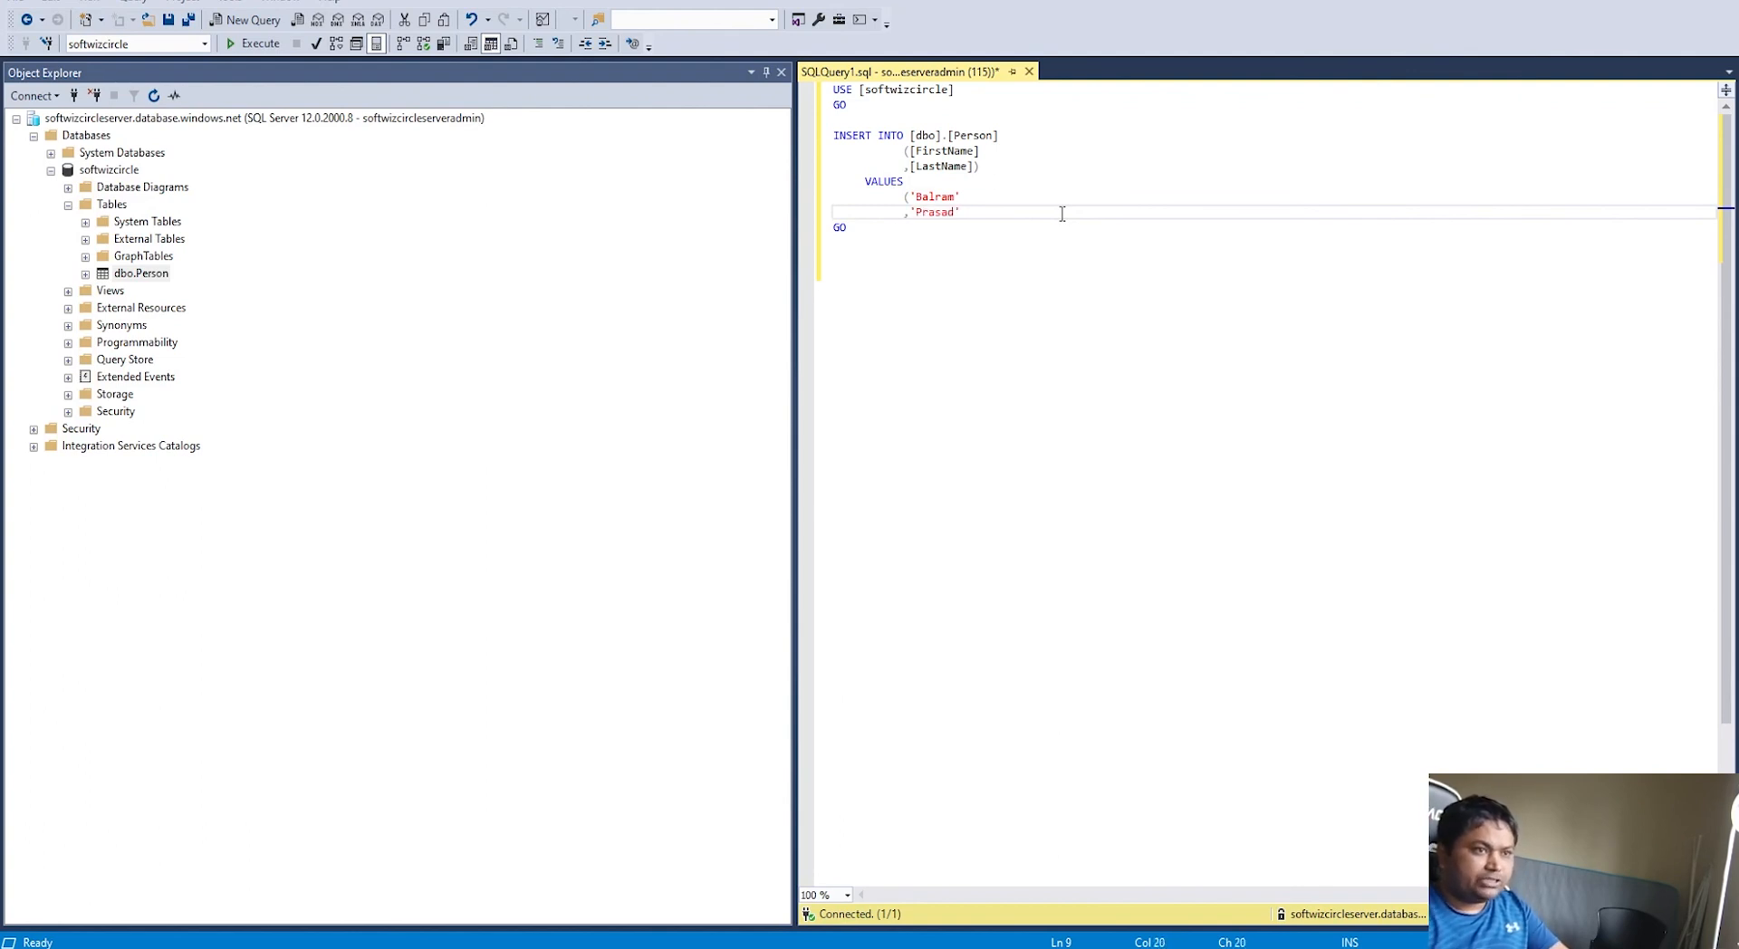
pyautogui.write("'Prasad')")
pyautogui.click(1067, 193)
pyautogui.click(252, 44)
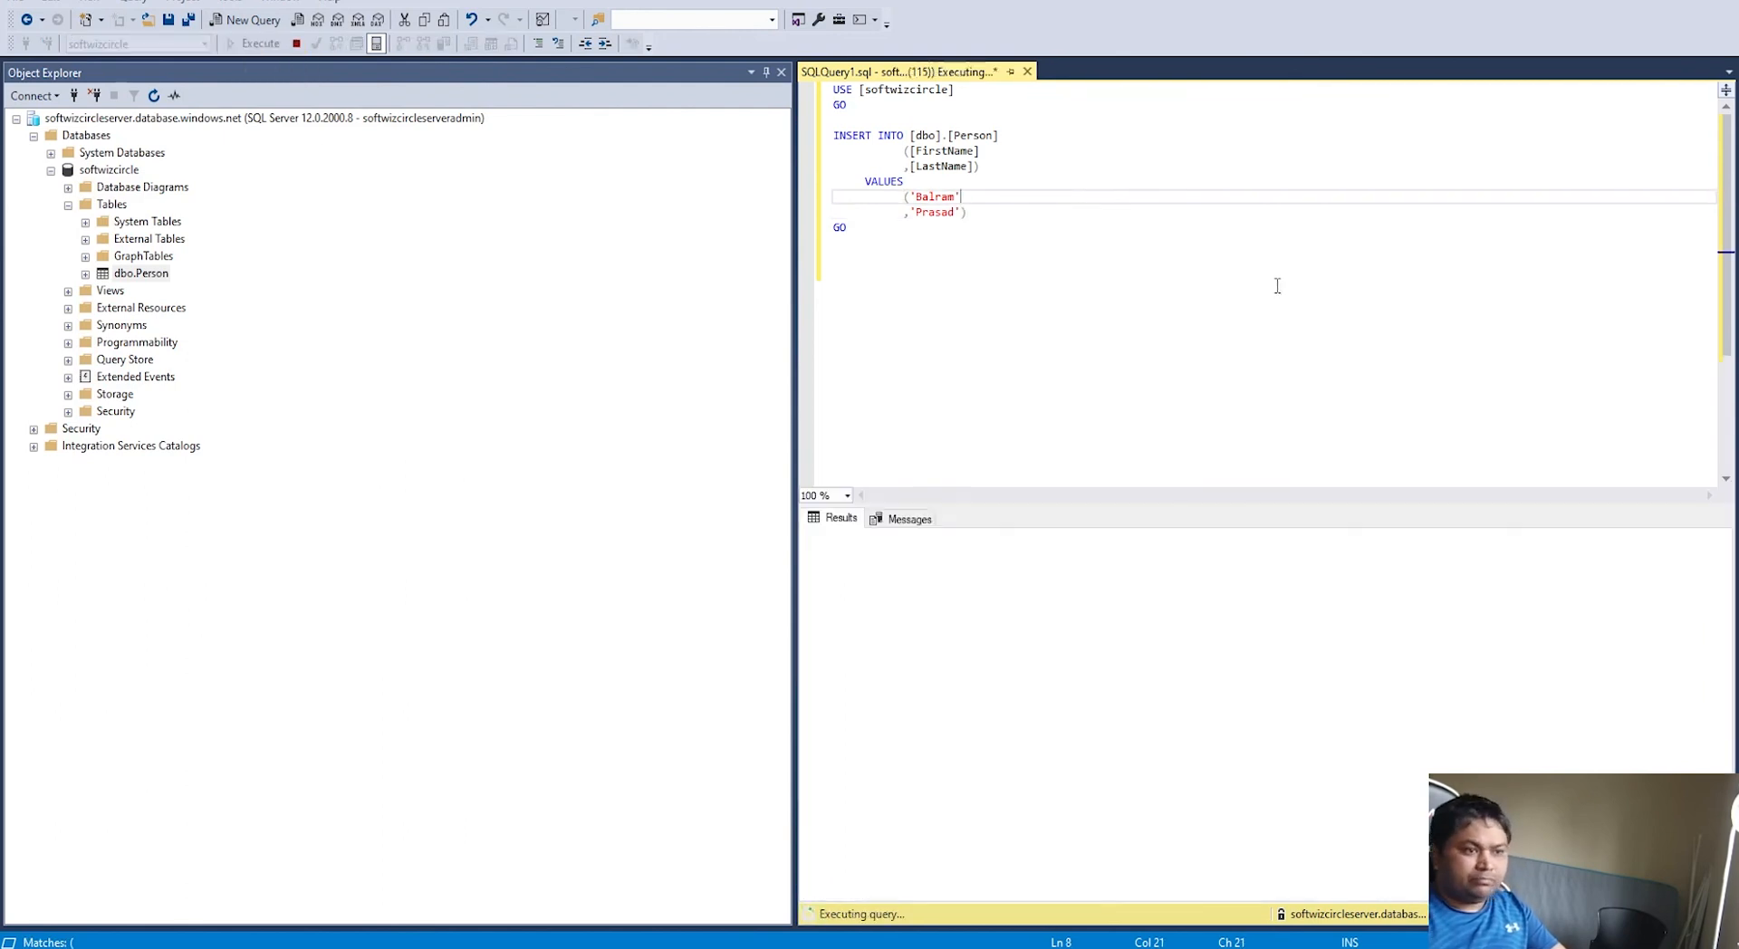
# Step: Run select * from [dbo].[Person] to confirm the inserted row
pyautogui.click(1178, 288)
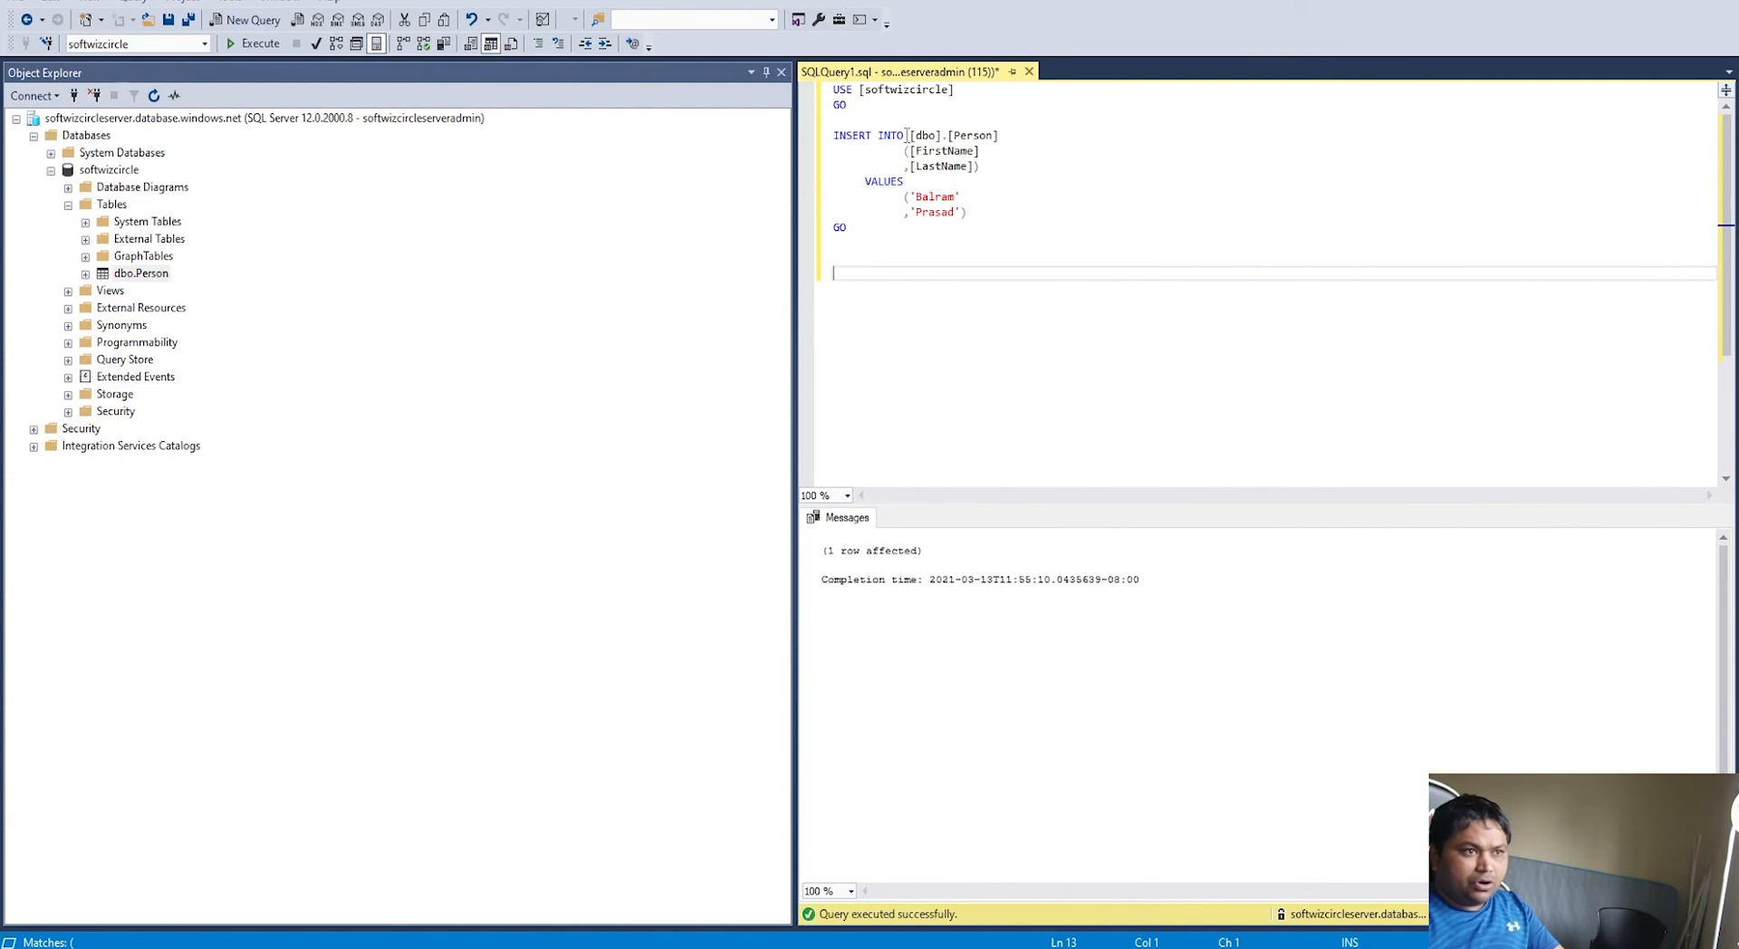
pyautogui.moveTo(906, 135); pyautogui.dragTo(1068, 142)
pyautogui.hotkey('ctrl', 'c')
pyautogui.click(991, 240)
pyautogui.click(960, 278)
pyautogui.write('select * fro')
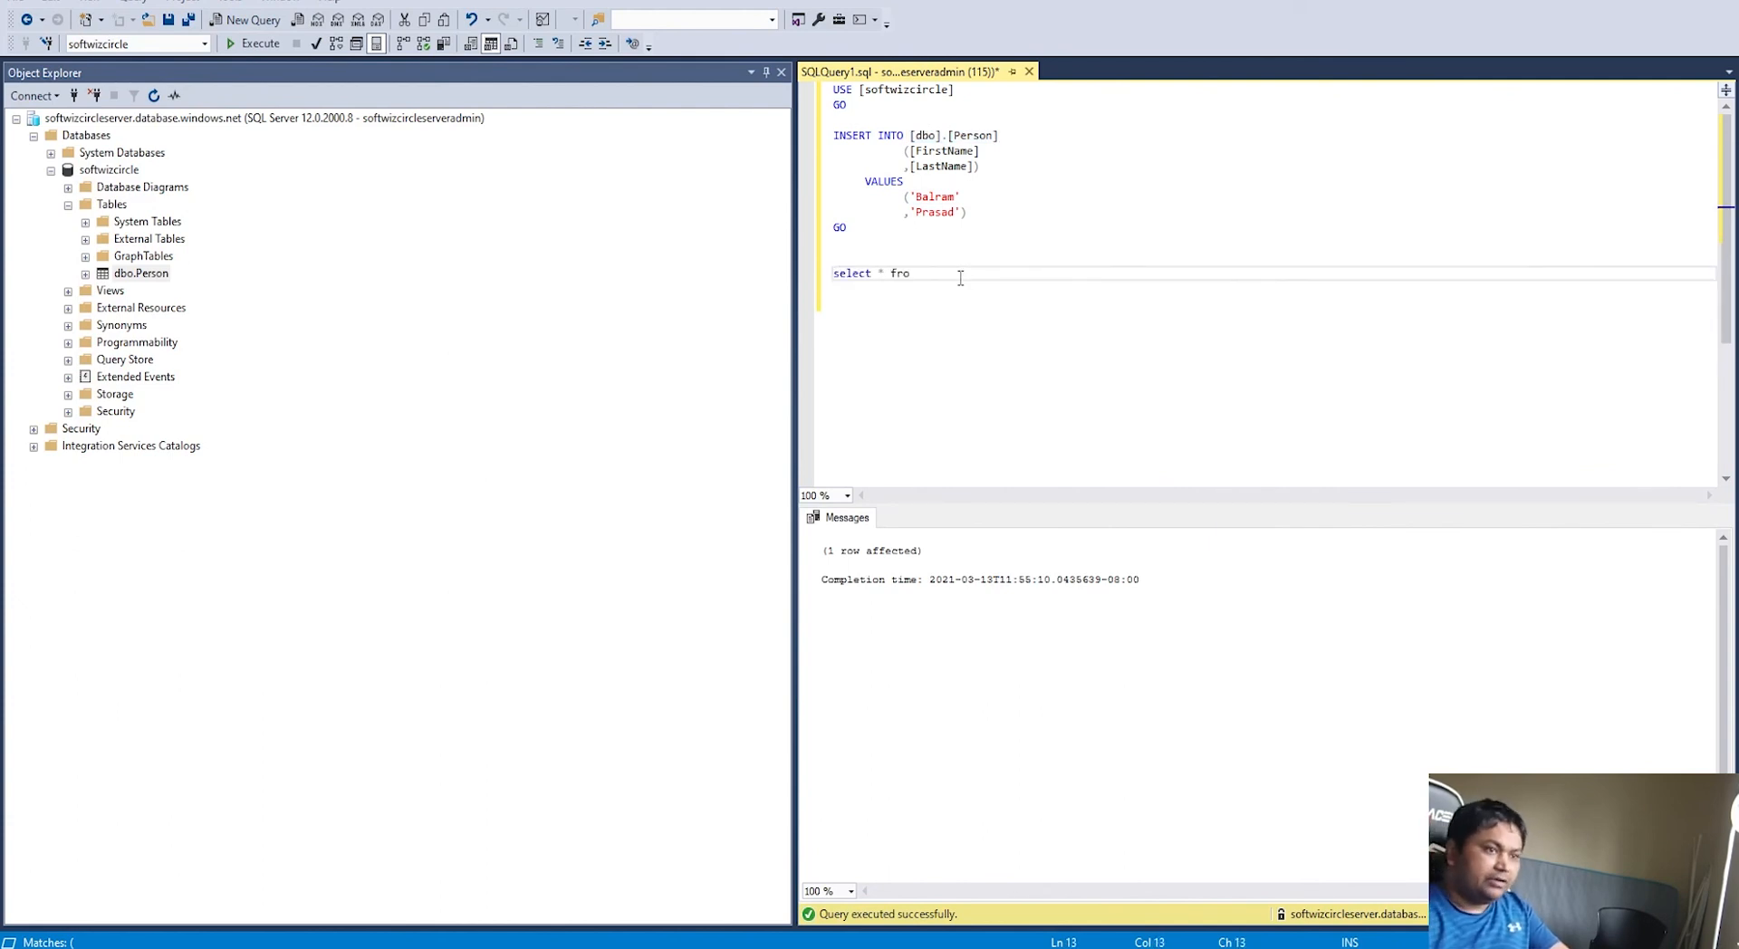
pyautogui.write('m')
pyautogui.hotkey('ctrl', 'v')
pyautogui.hotkey('shift', 'Home')
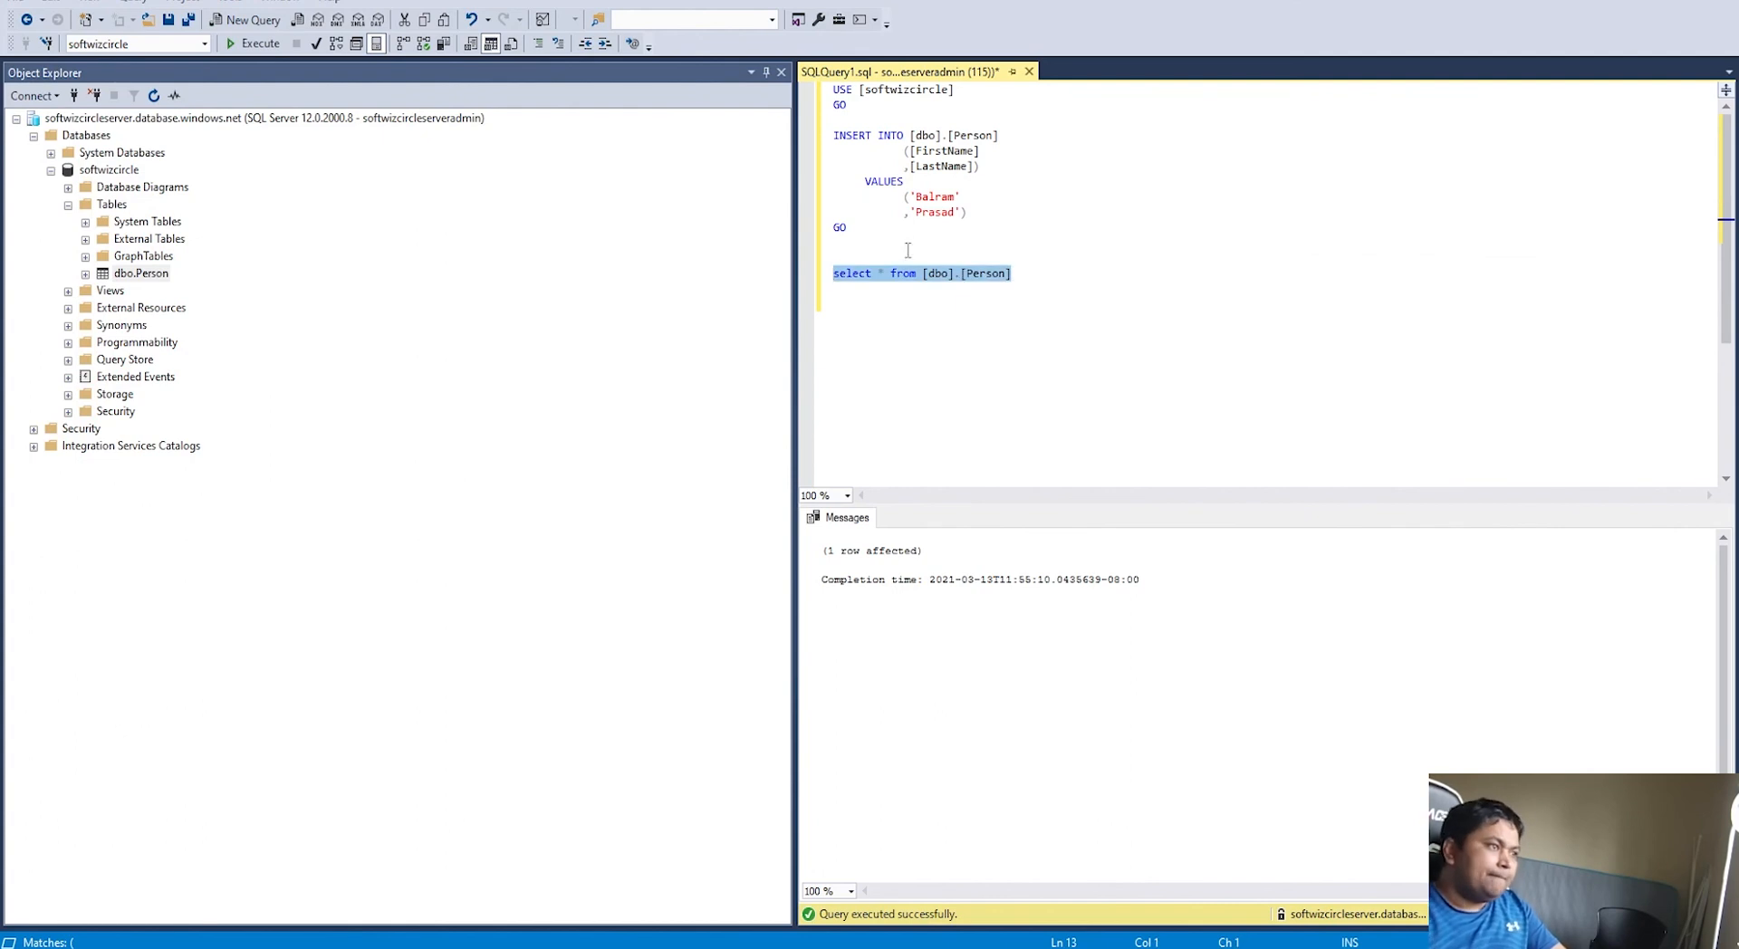
pyautogui.click(253, 44)
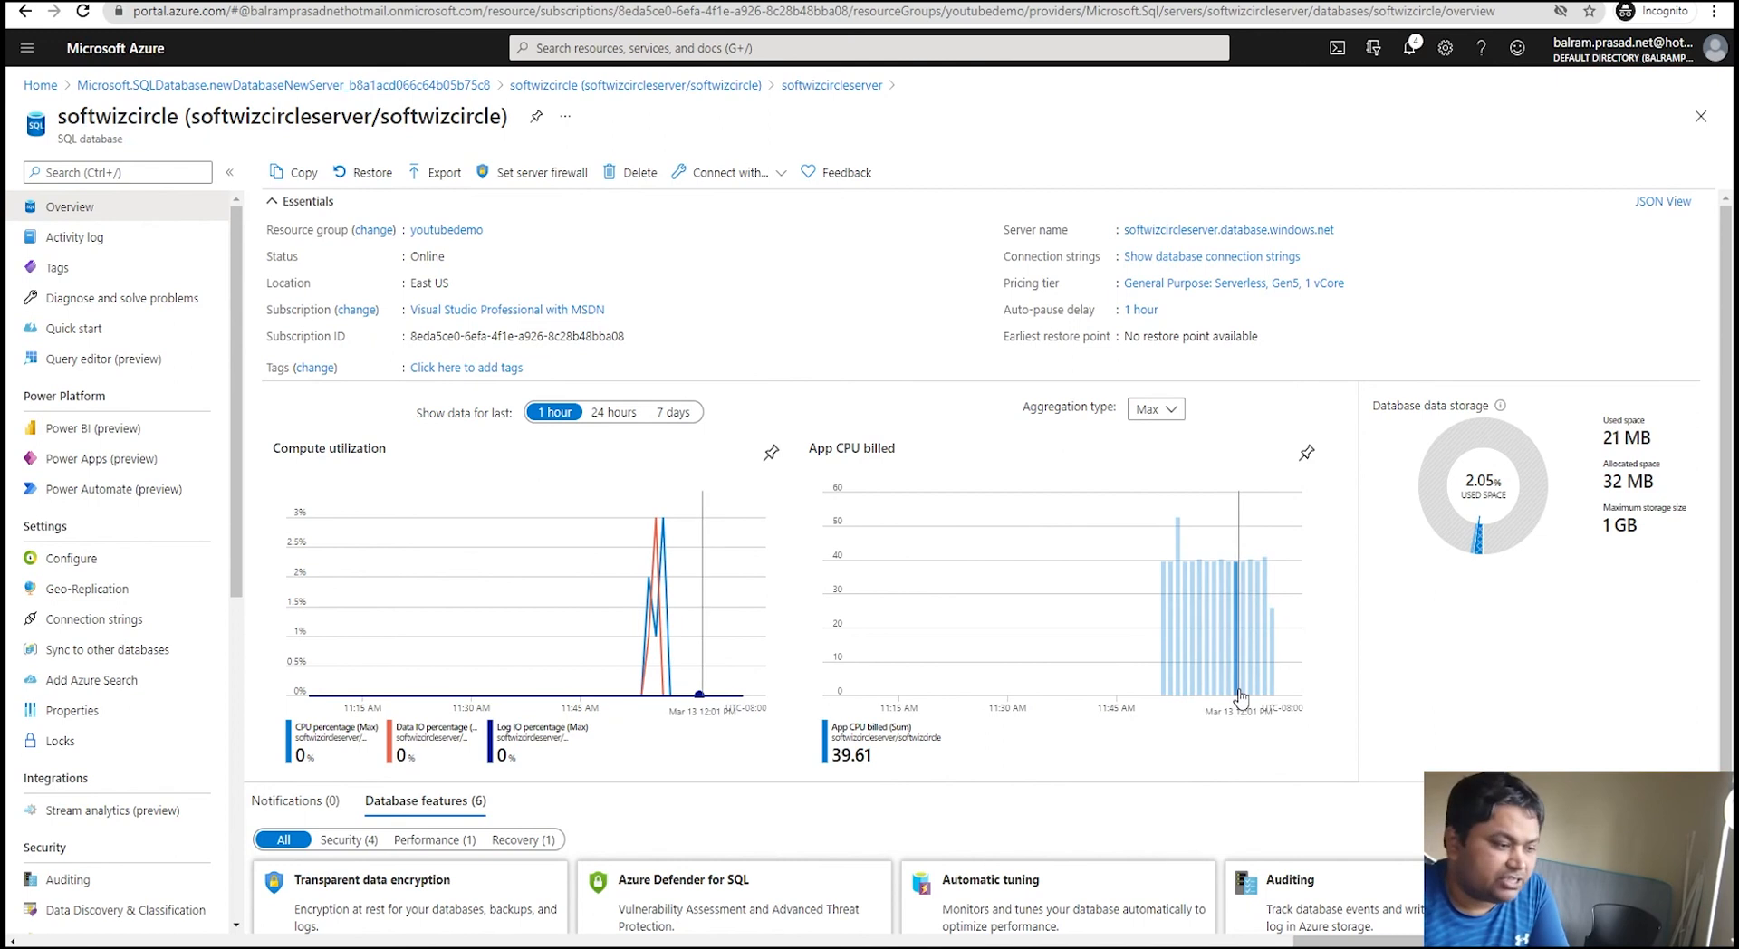
# Step: Open the softwizcircleserver.database.windows.net server overview from the database page
pyautogui.scroll(-1, 1304, 688)
pyautogui.scroll(1, 1167, 694)
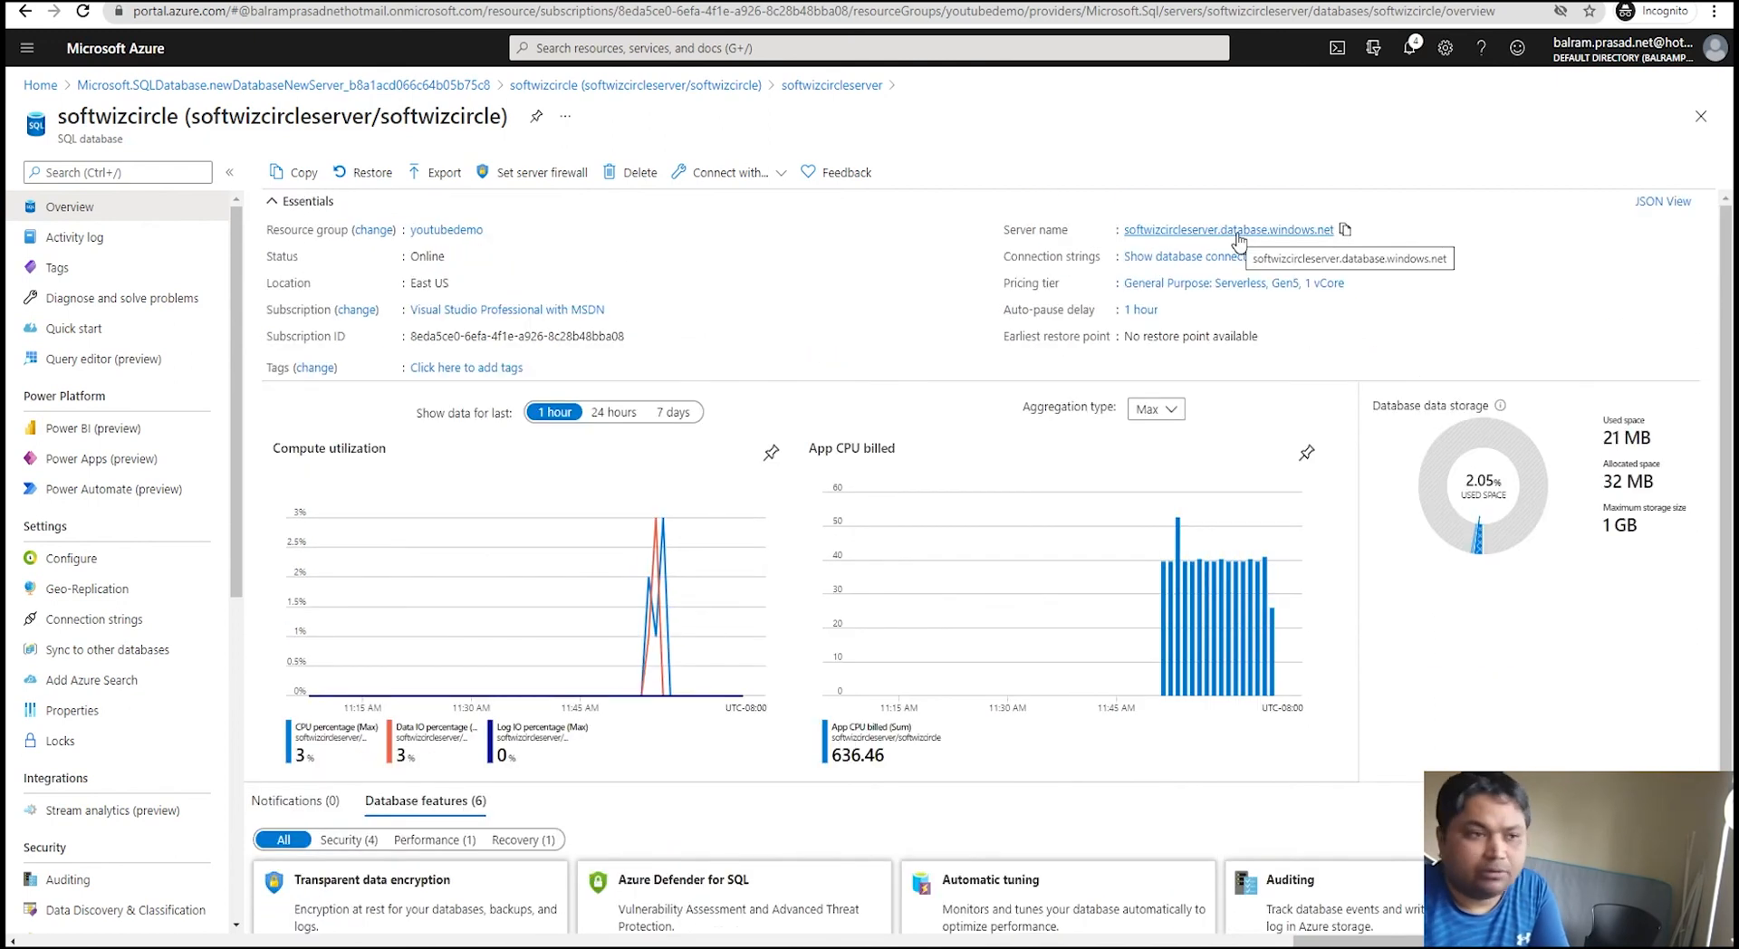
pyautogui.click(1235, 233)
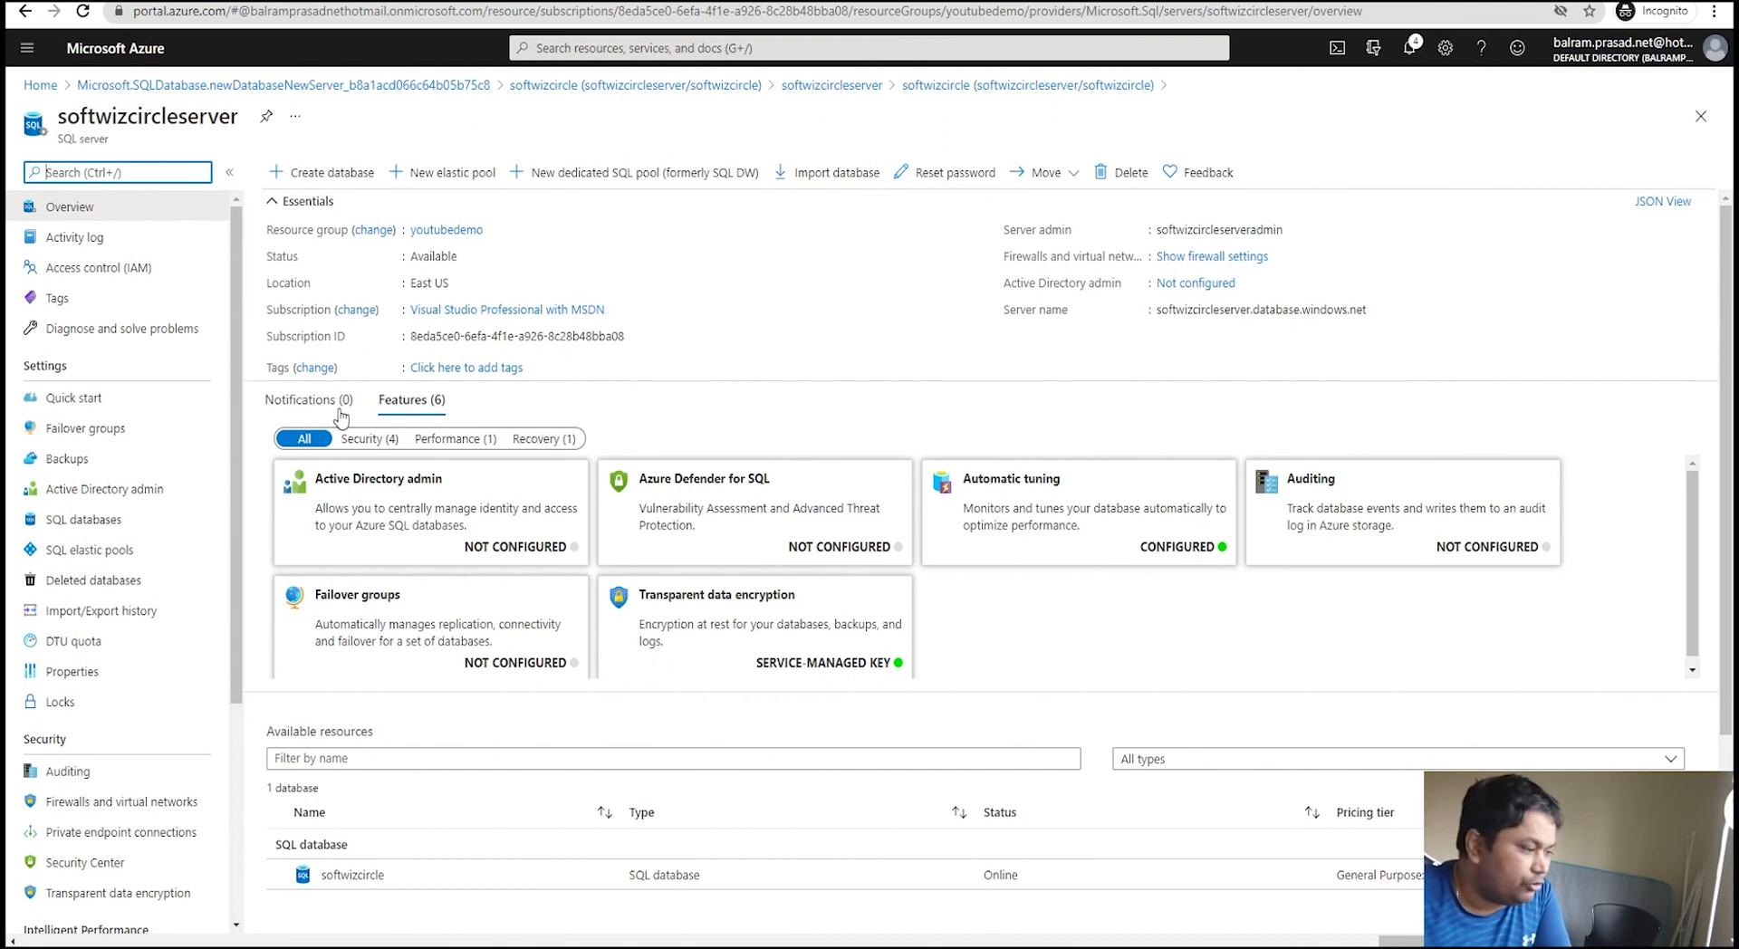
pyautogui.scroll(-2, 120, 715)
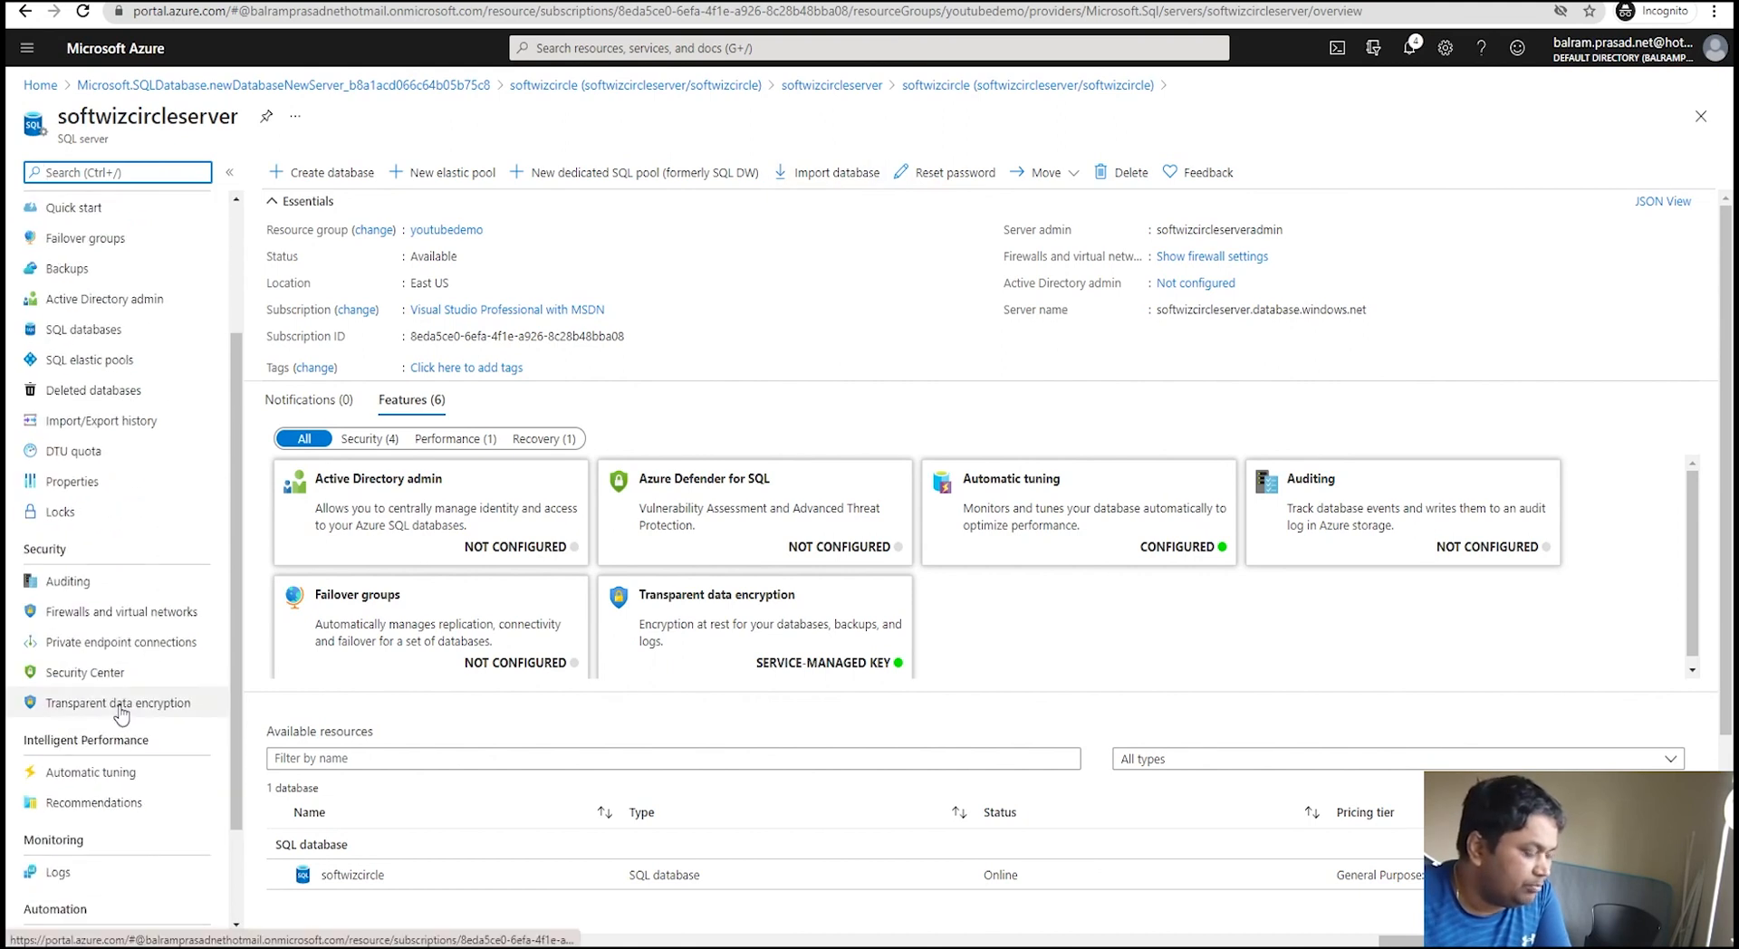
pyautogui.scroll(-1, 120, 714)
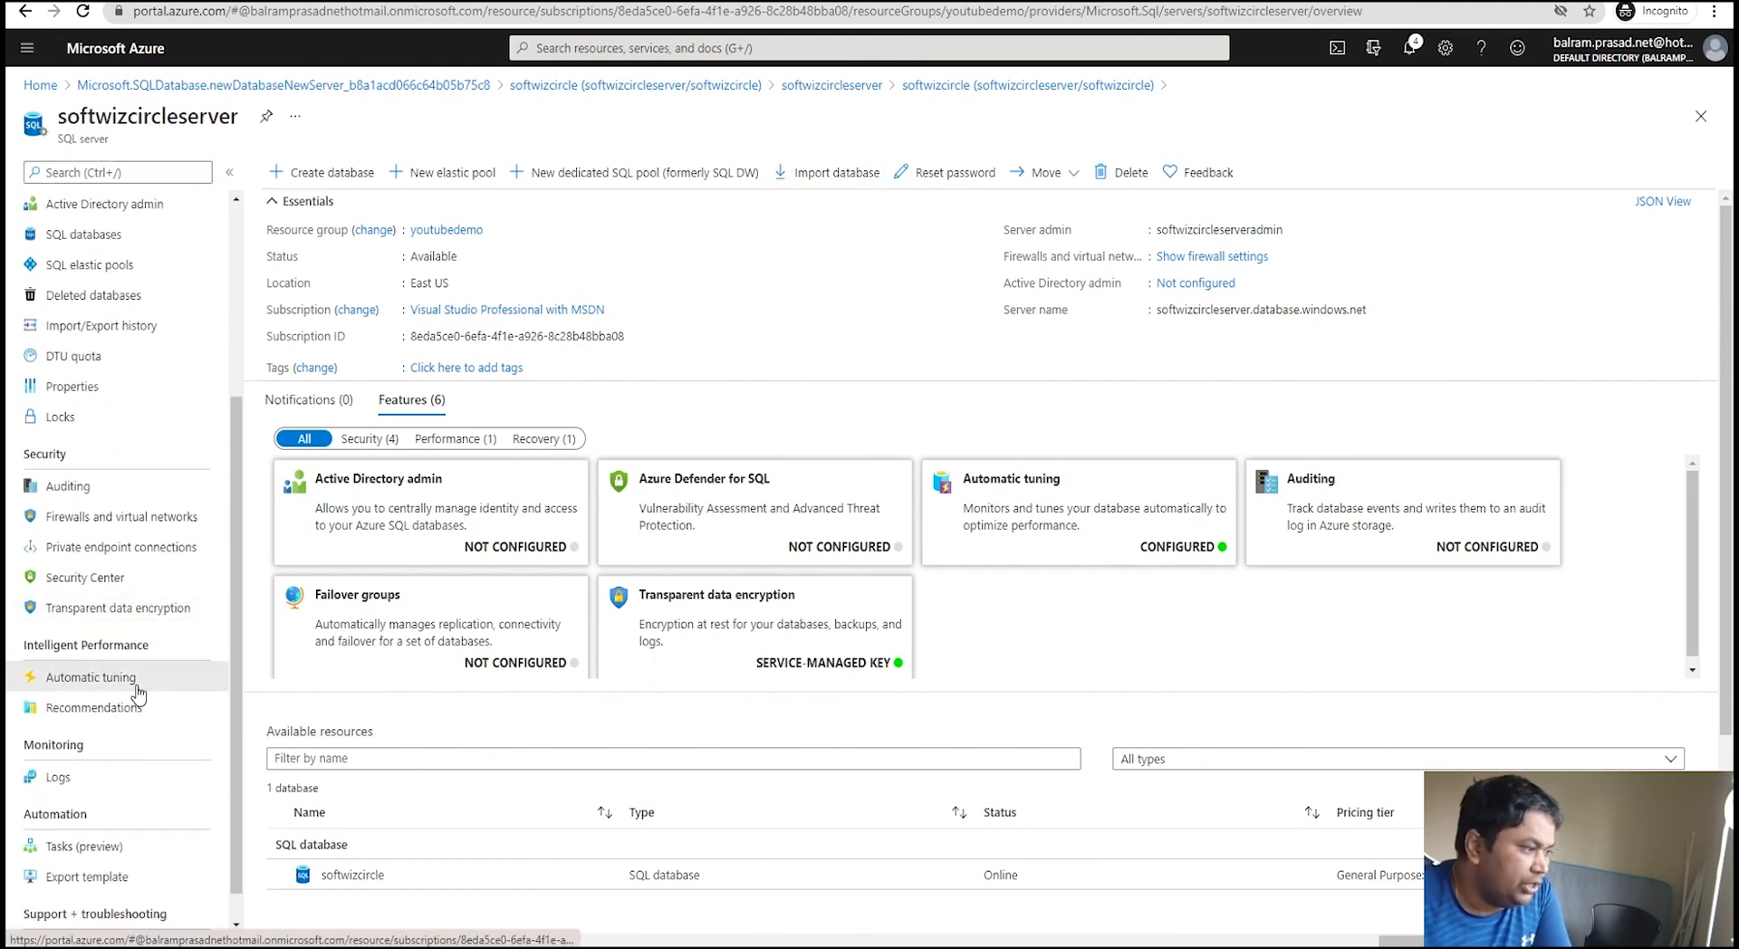
pyautogui.click(90, 677)
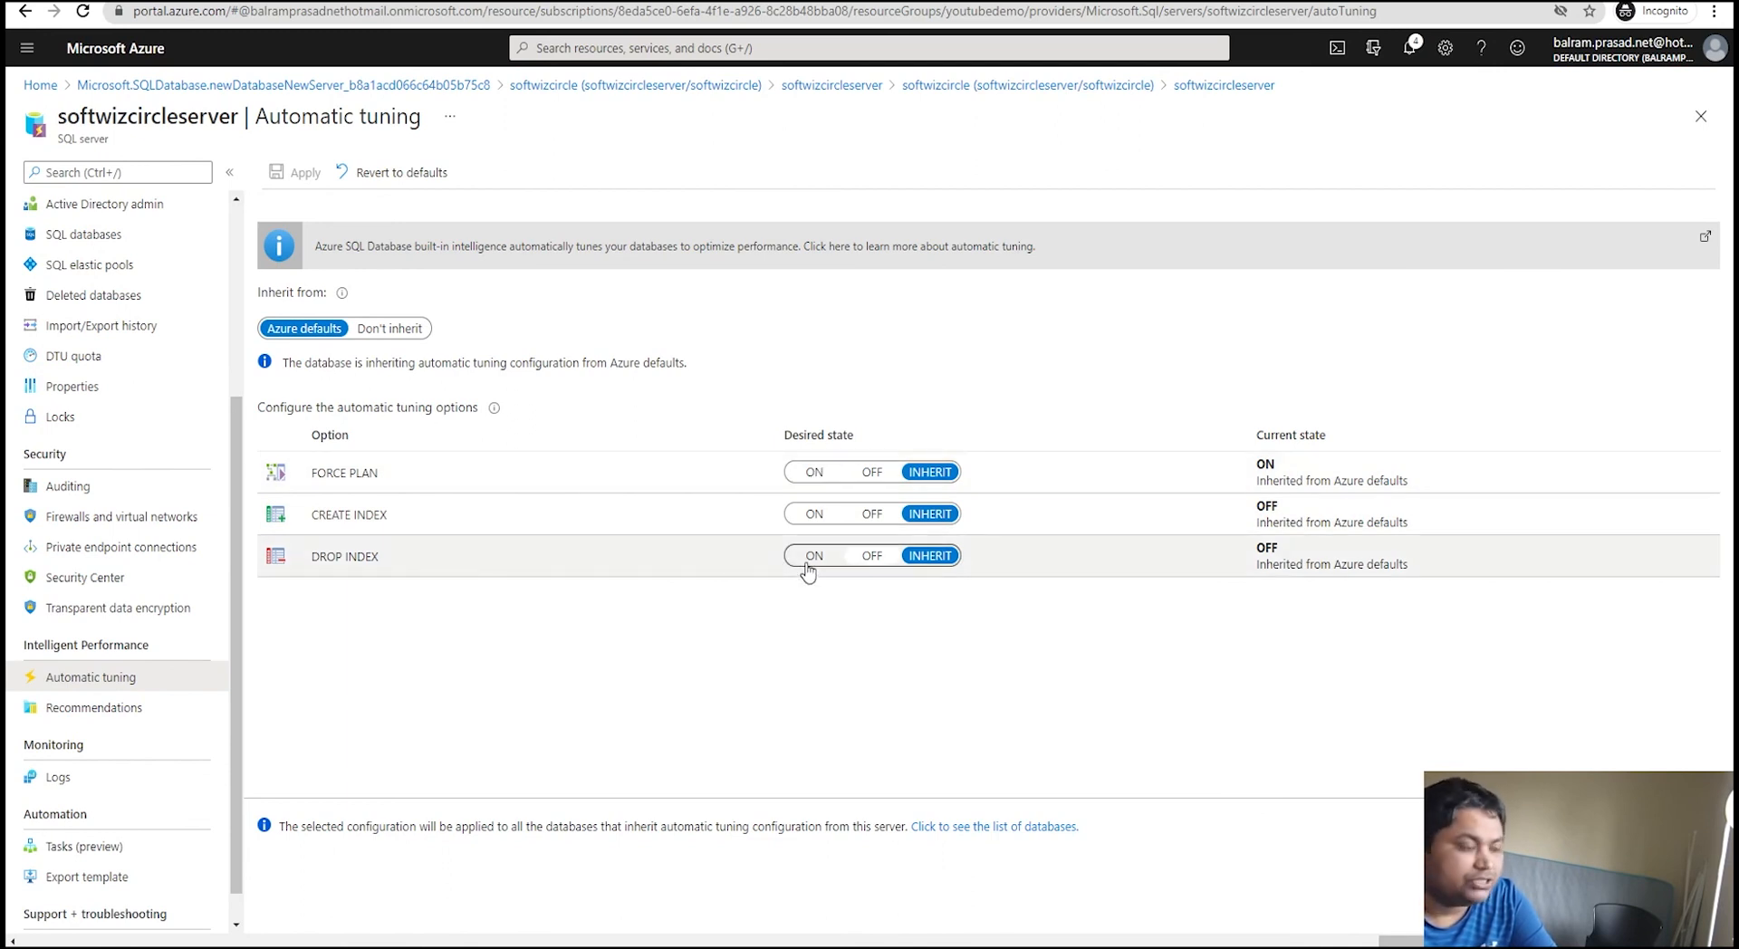
pyautogui.click(96, 711)
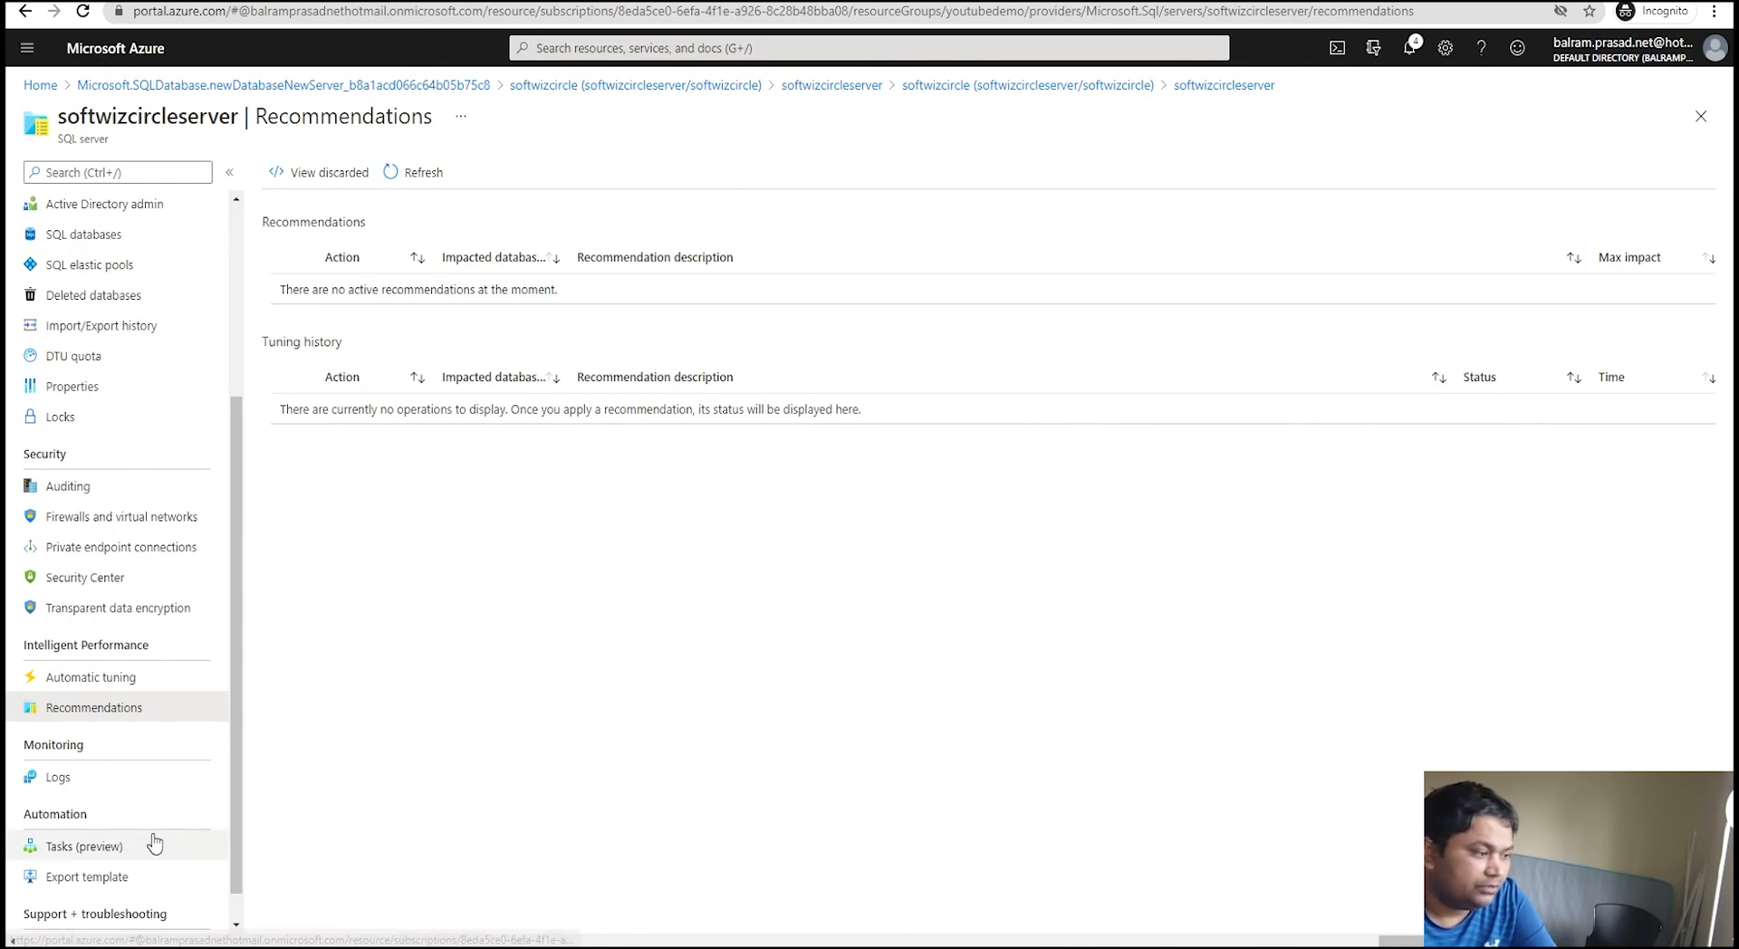
pyautogui.scroll(1, 127, 639)
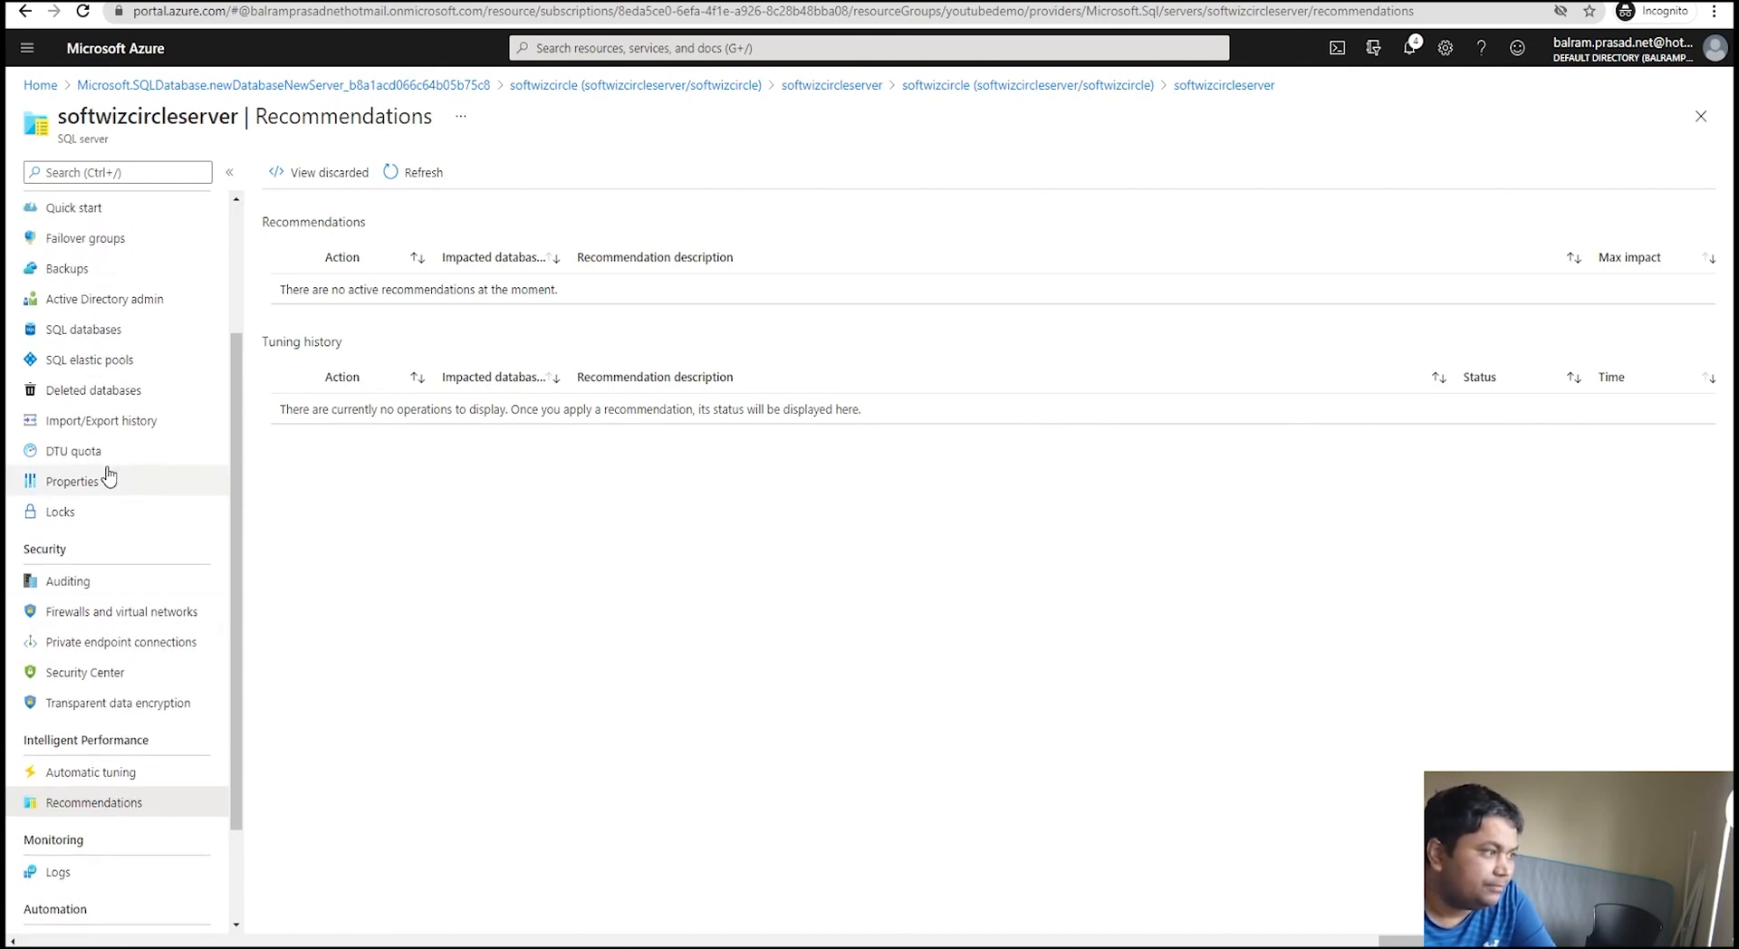
pyautogui.click(106, 453)
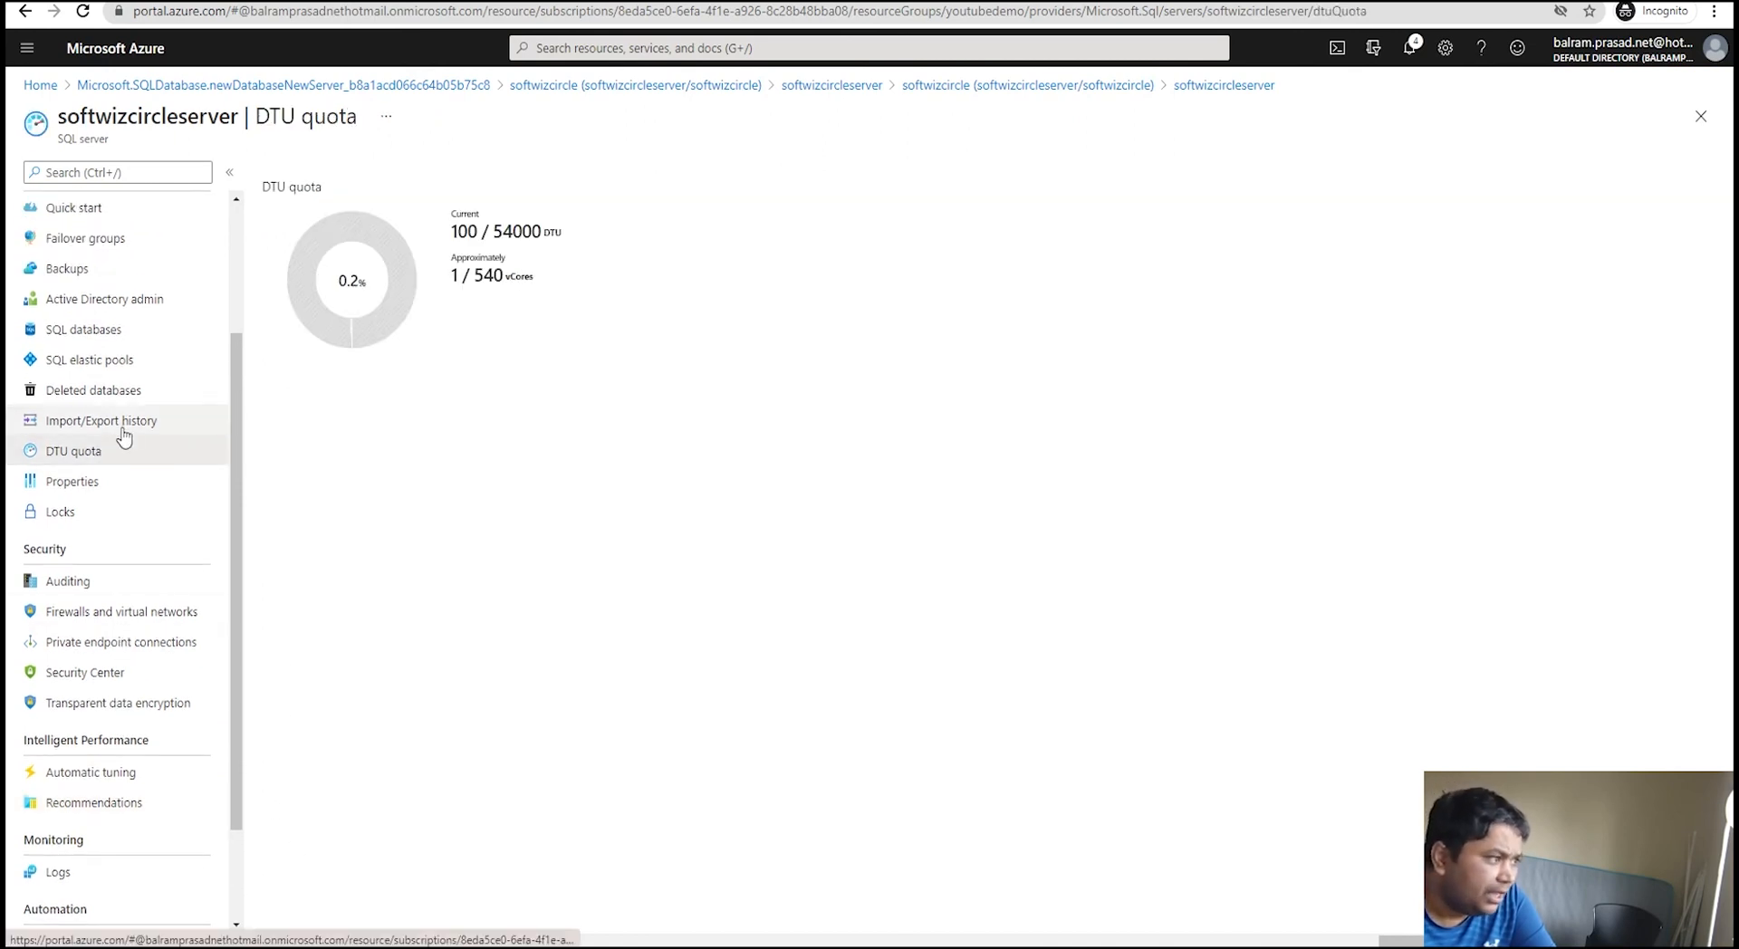
pyautogui.click(135, 305)
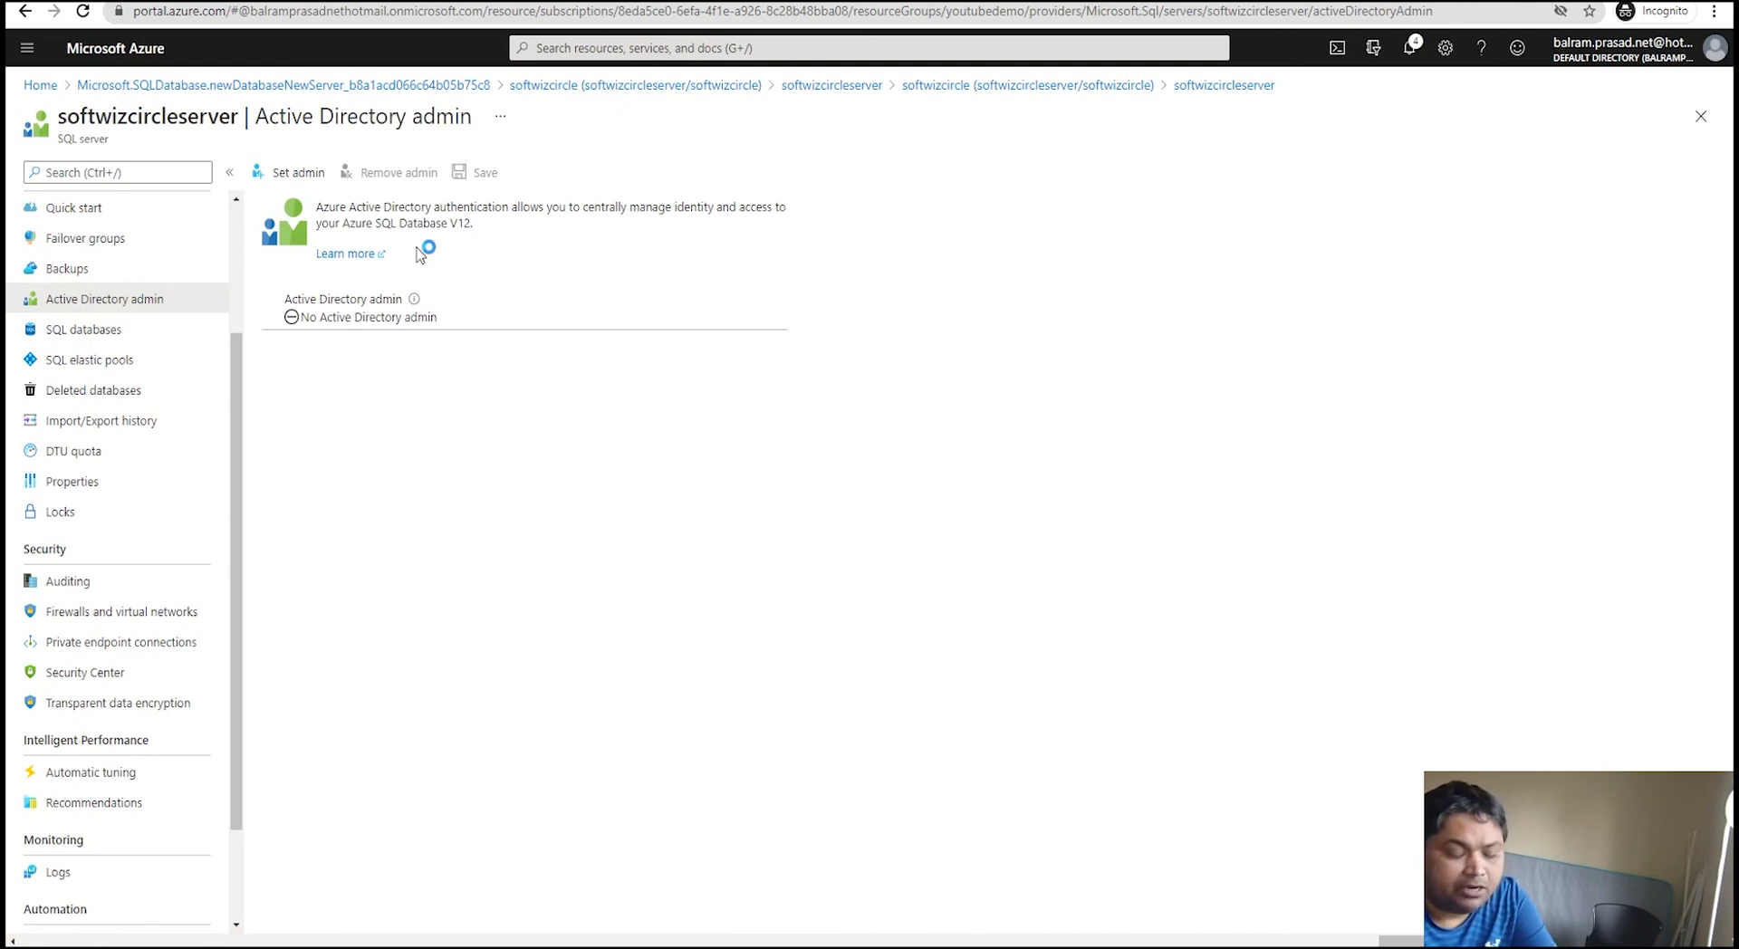
pyautogui.scroll(3, 105, 555)
pyautogui.click(109, 427)
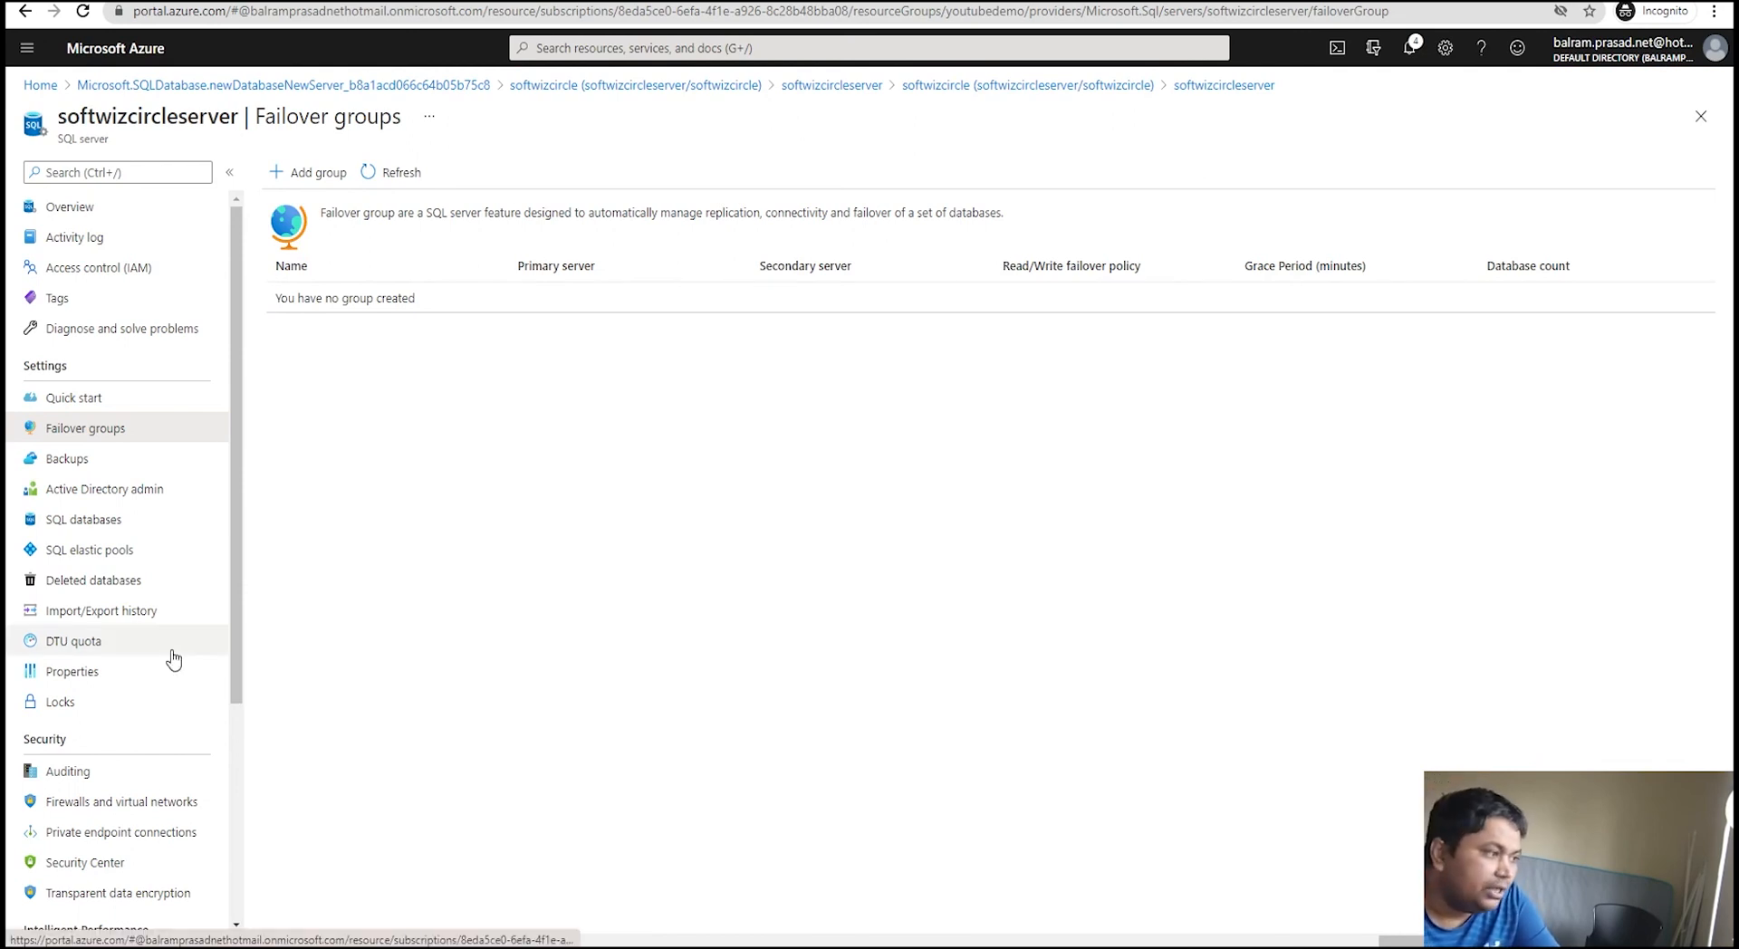
pyautogui.click(130, 215)
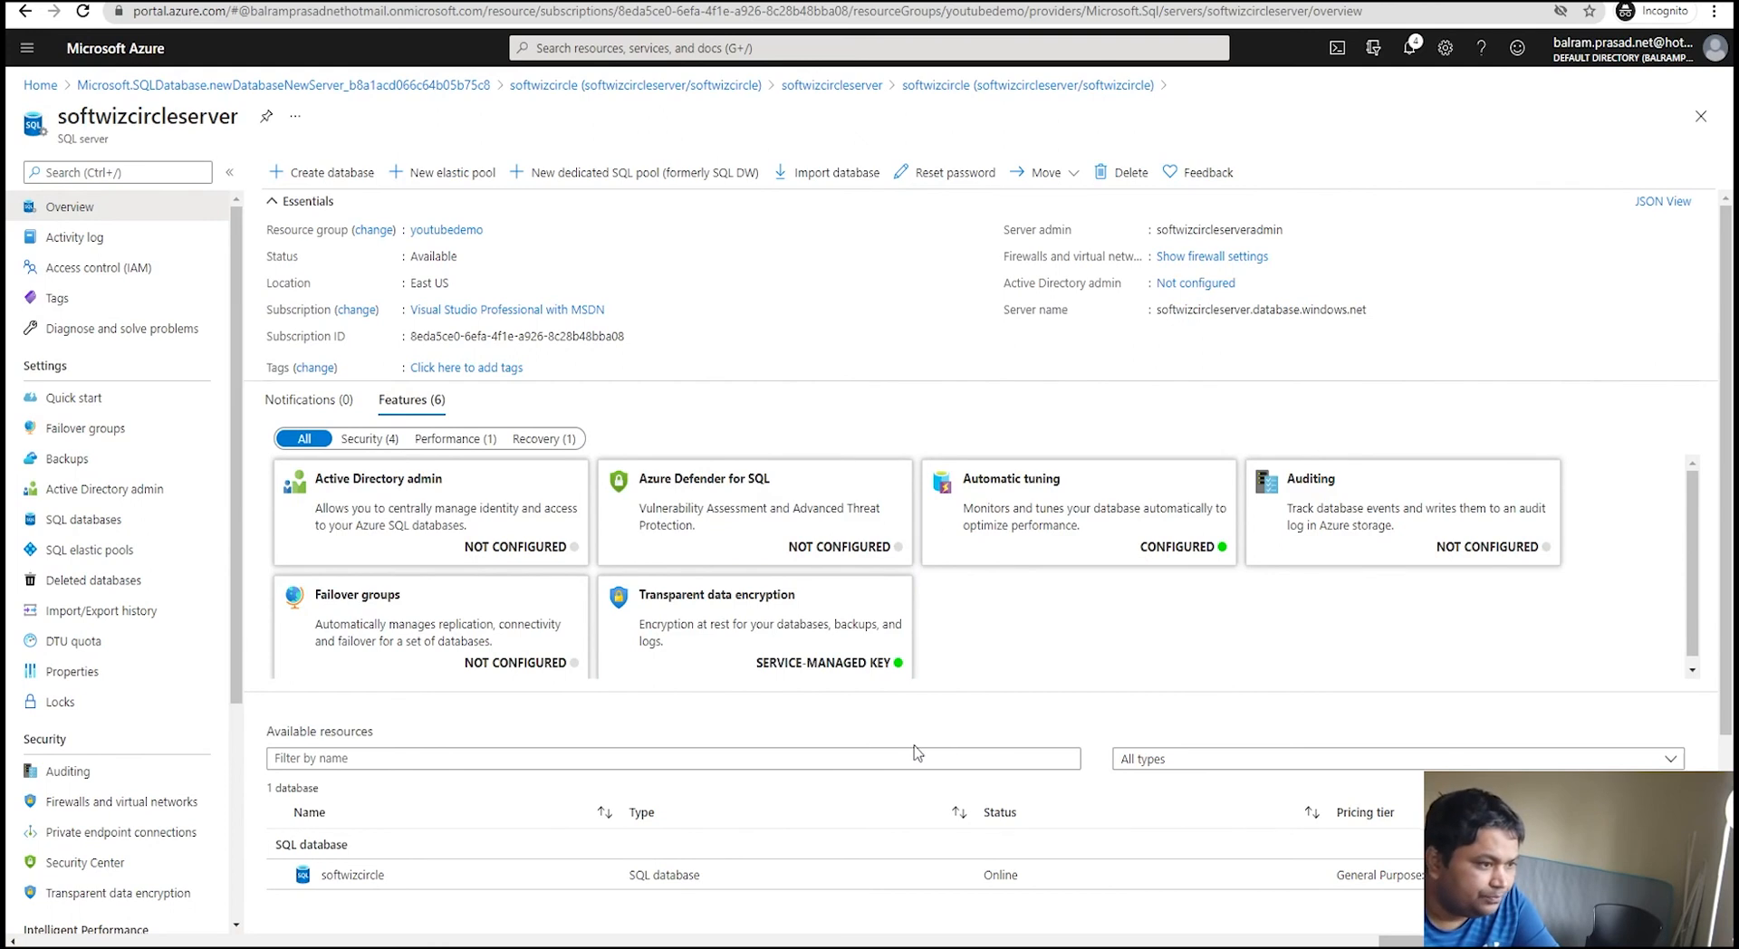
# Step: Go to softwizcircleserver's Firewalls and virtual networks page under Security
pyautogui.scroll(-1, 917, 752)
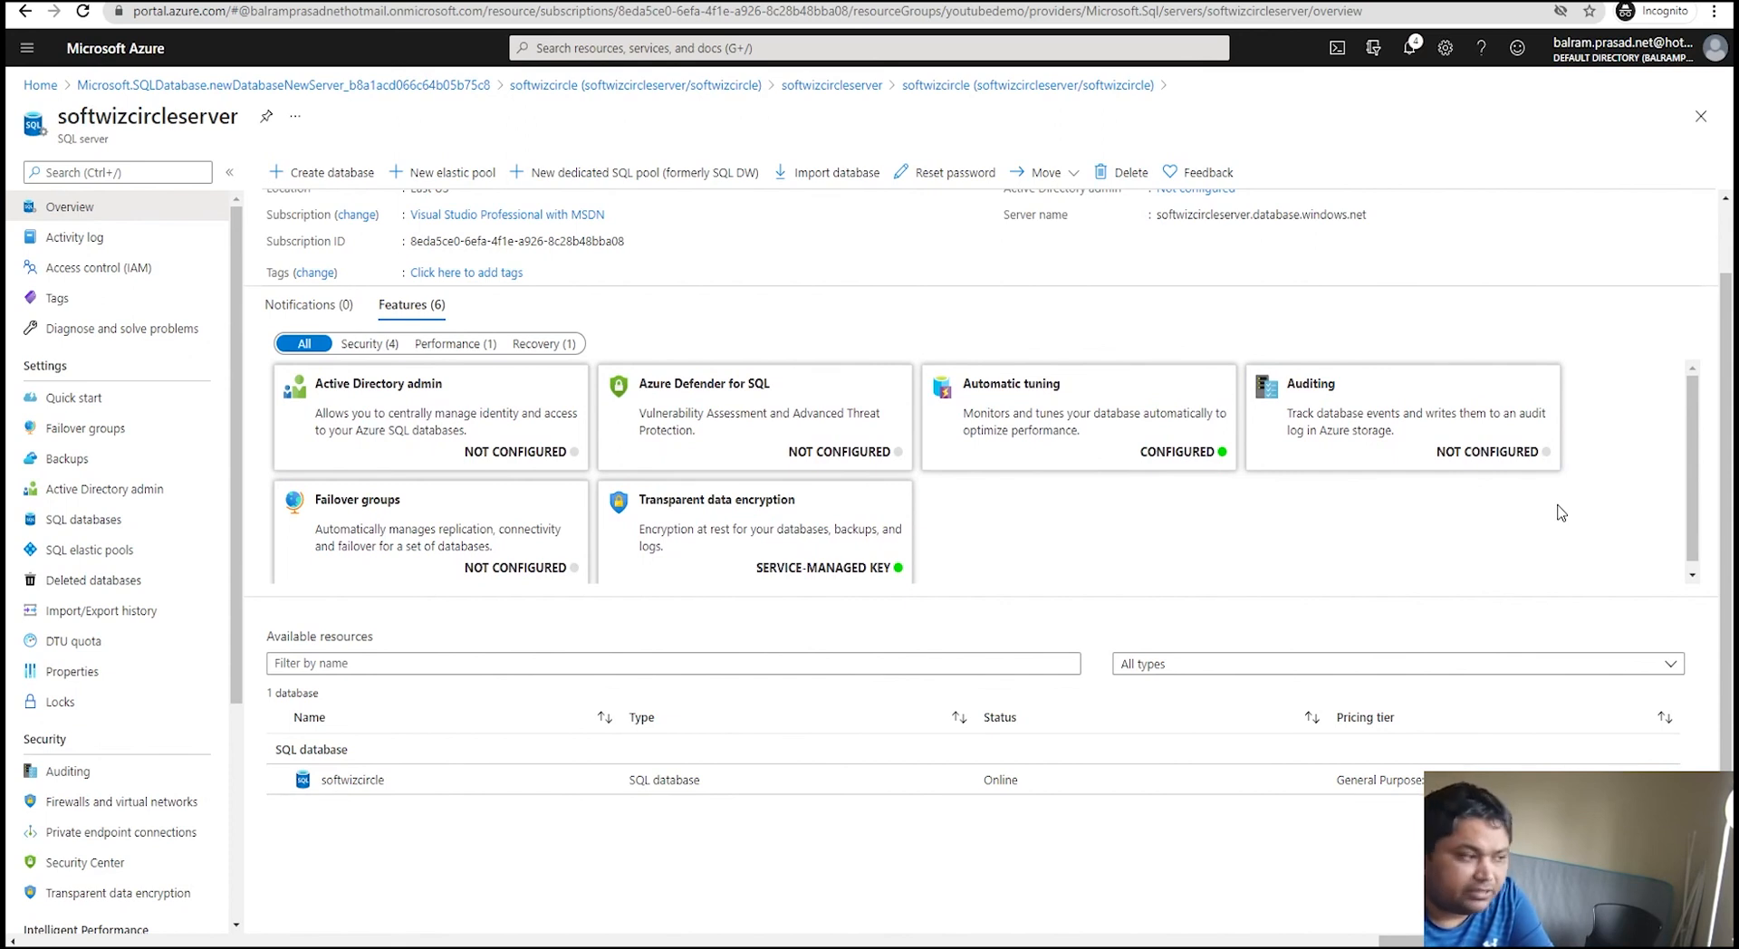
pyautogui.scroll(-1, 195, 711)
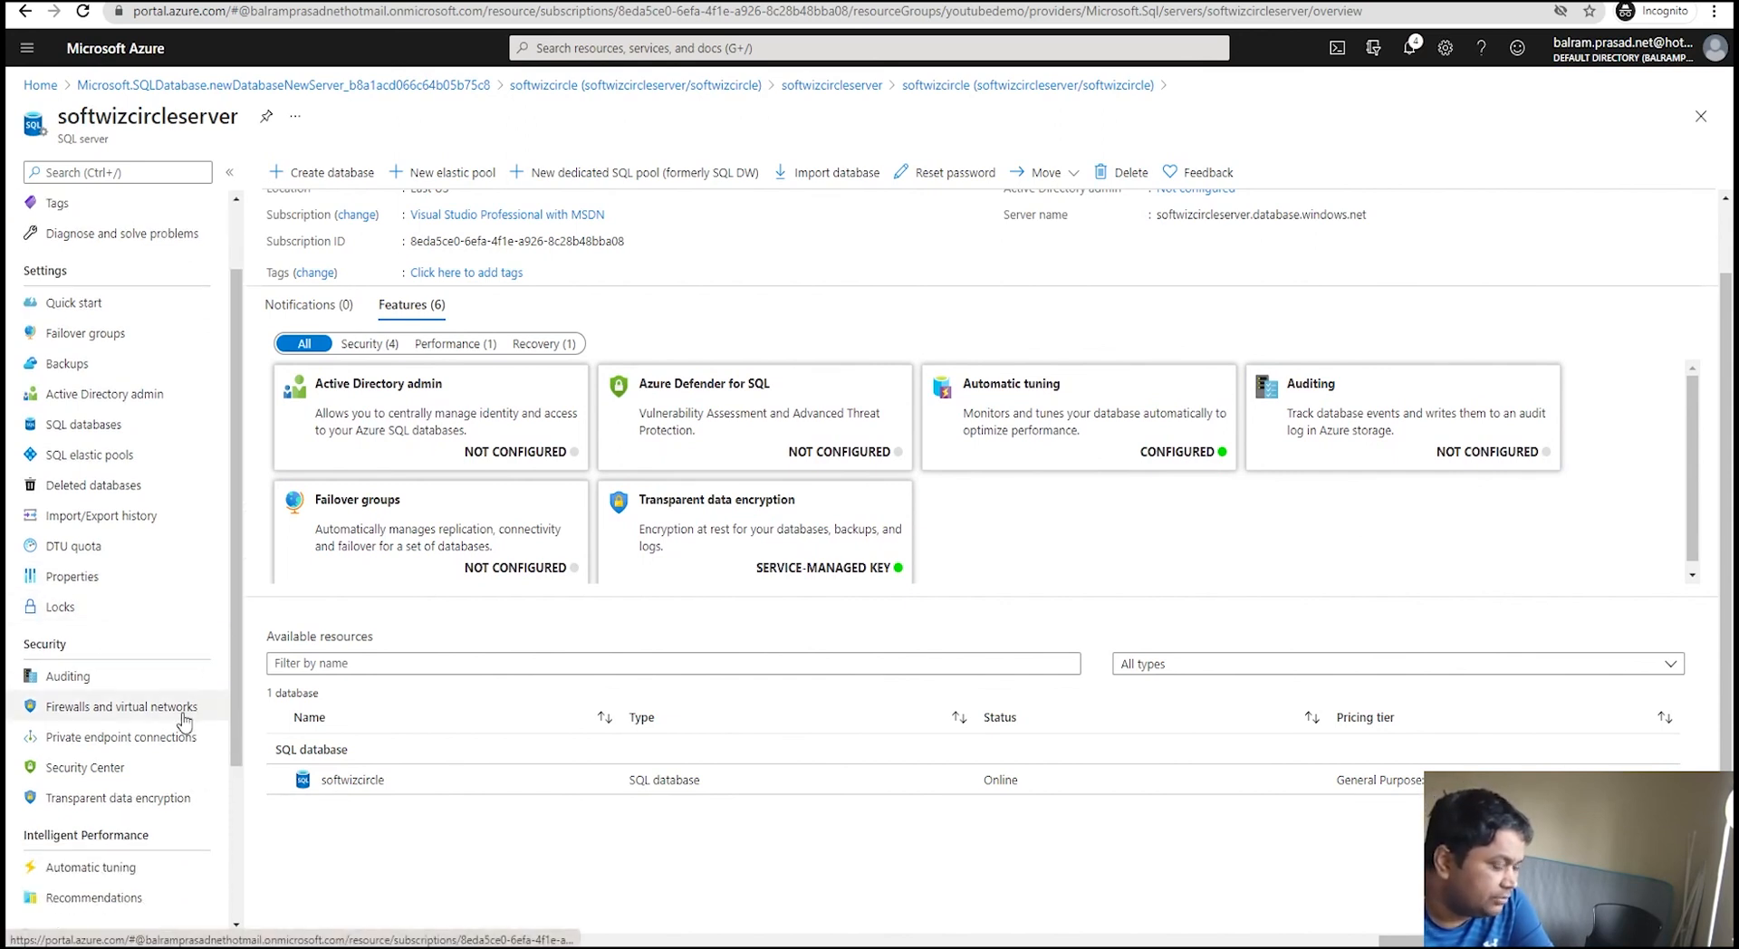
pyautogui.click(171, 716)
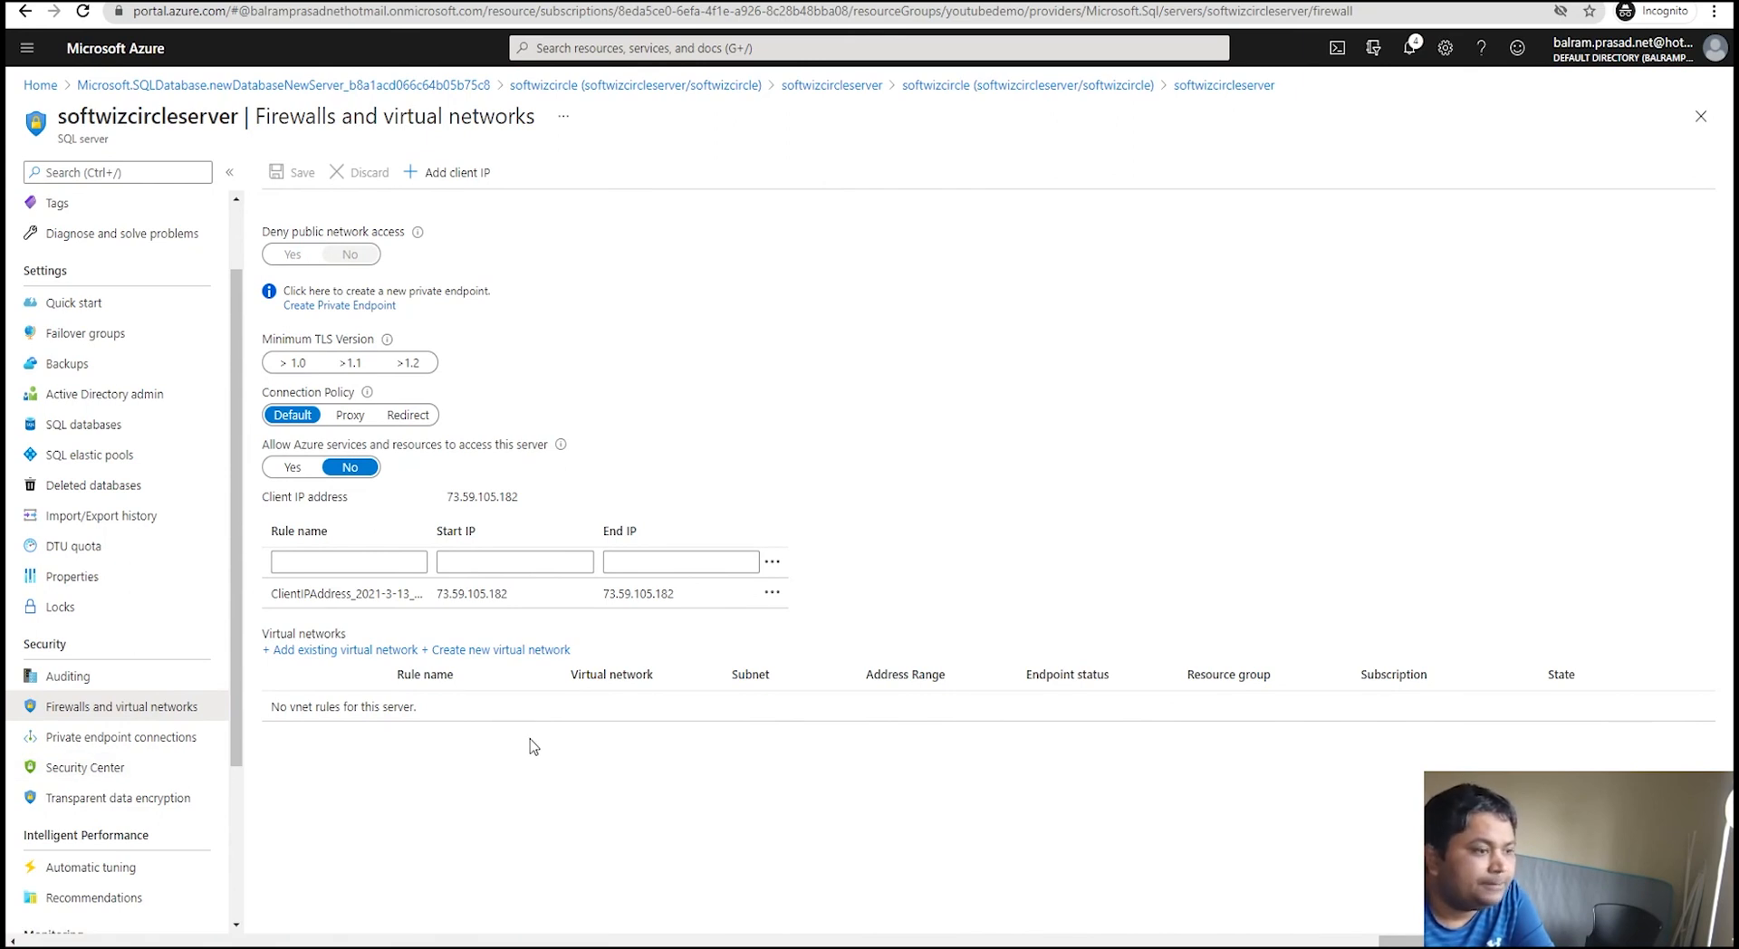
pyautogui.scroll(-3, 141, 781)
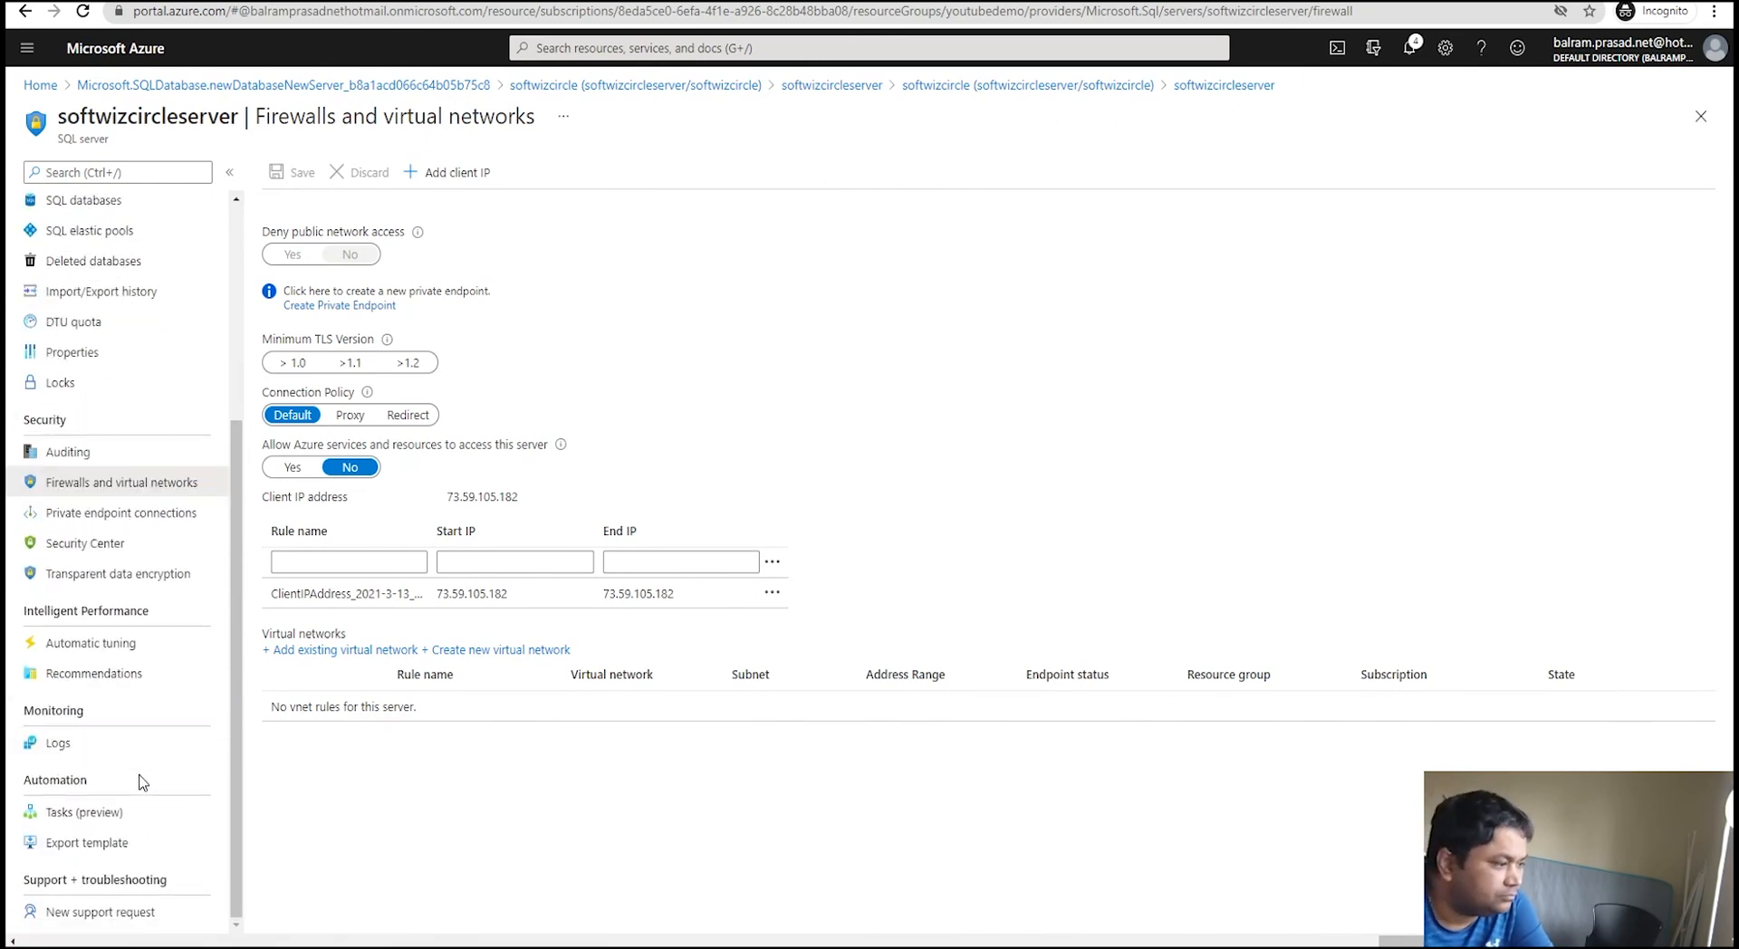